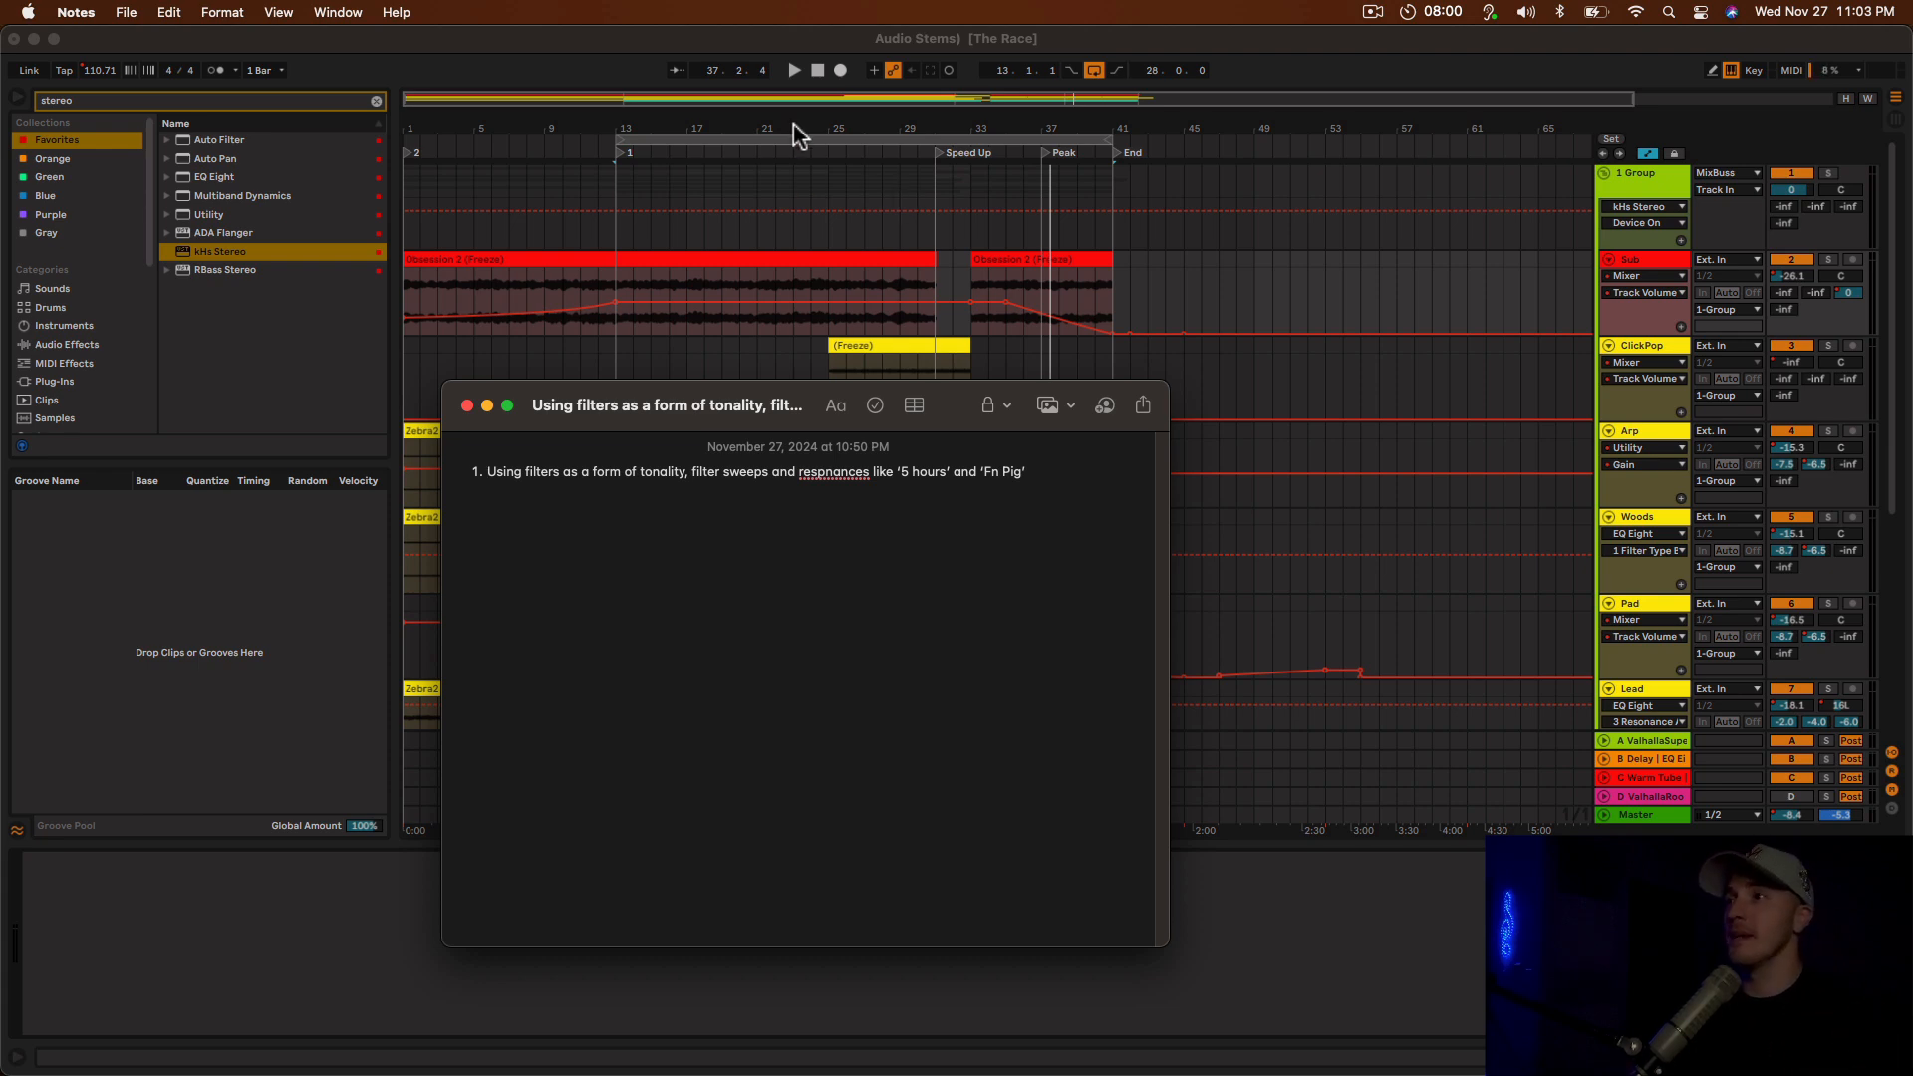
Check the note about using filters as a form of tonality and return to the Ableton Live arrangement.
left_click(1462, 574)
scroll(1460, 588, "down", 3)
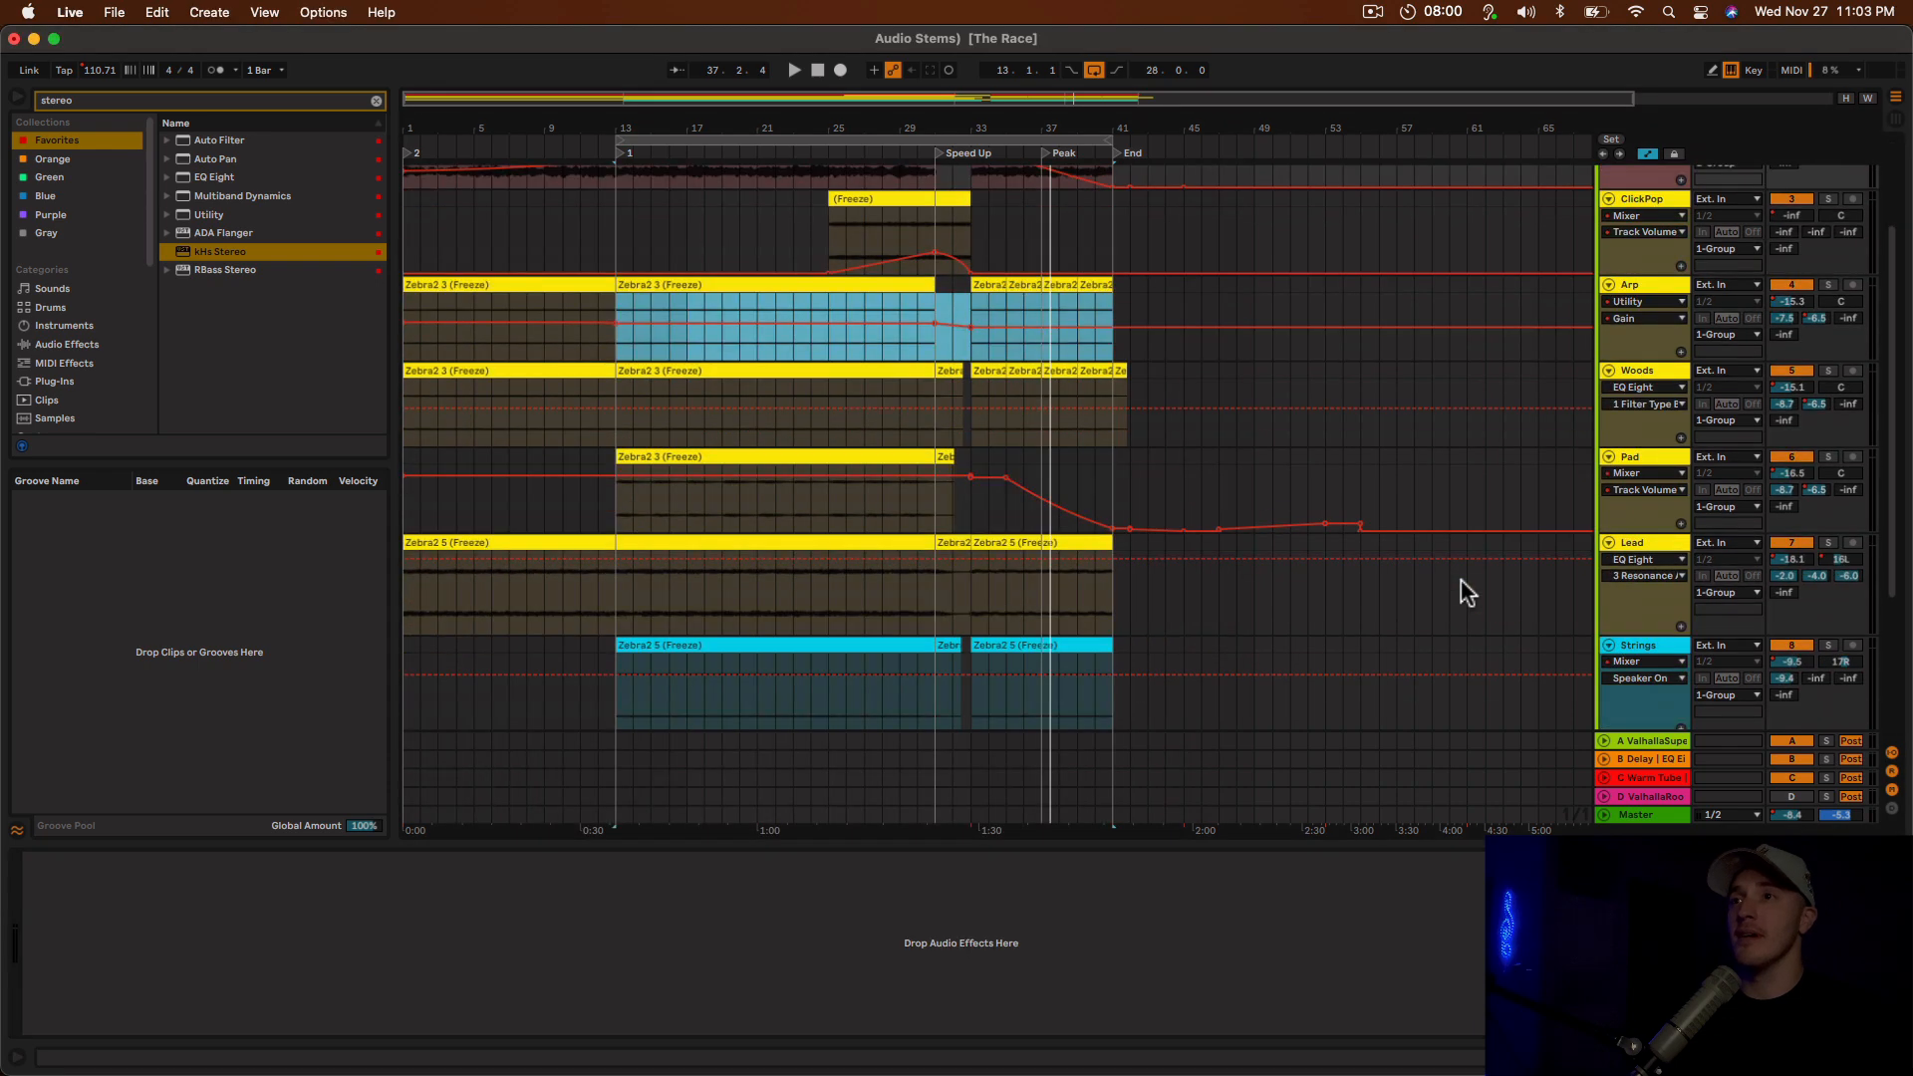
mouse_move(558, 1066)
left_click(733, 1033)
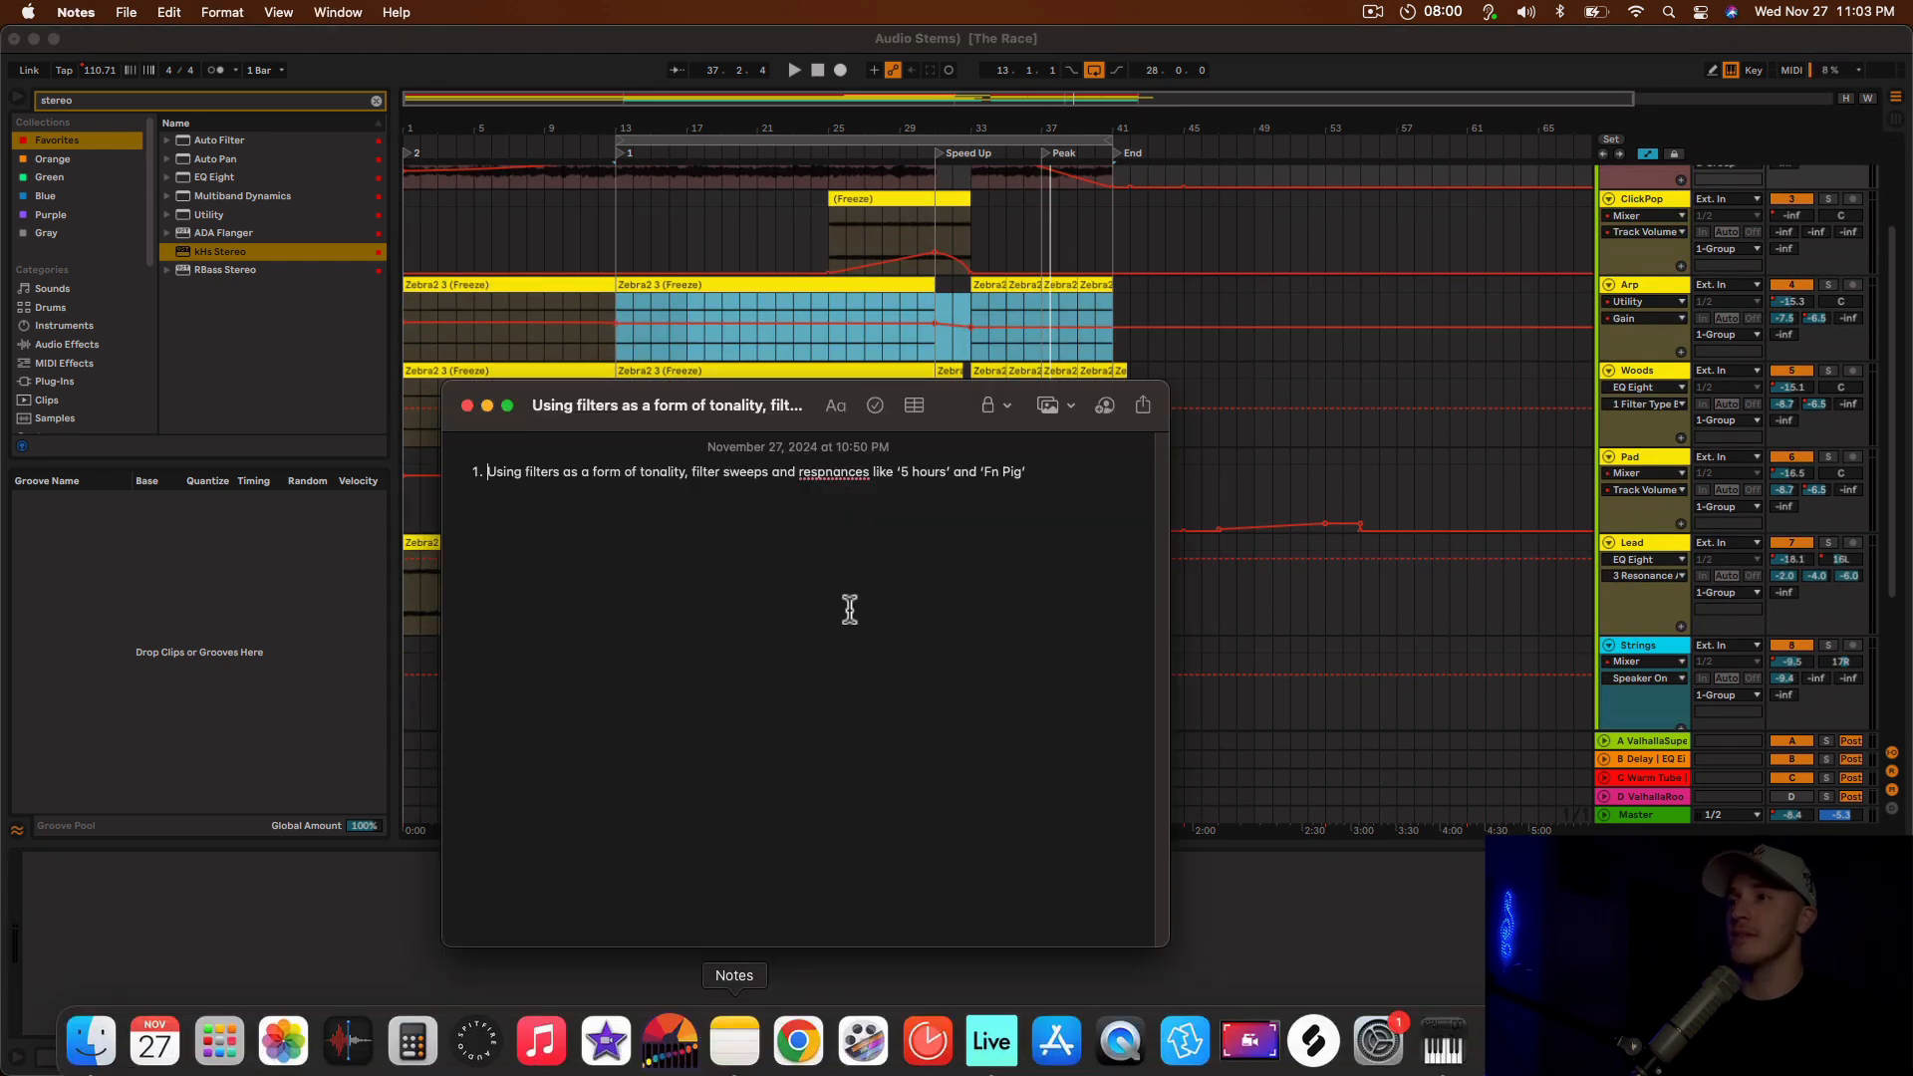
left_click(1385, 584)
scroll(1395, 592, "down", 5)
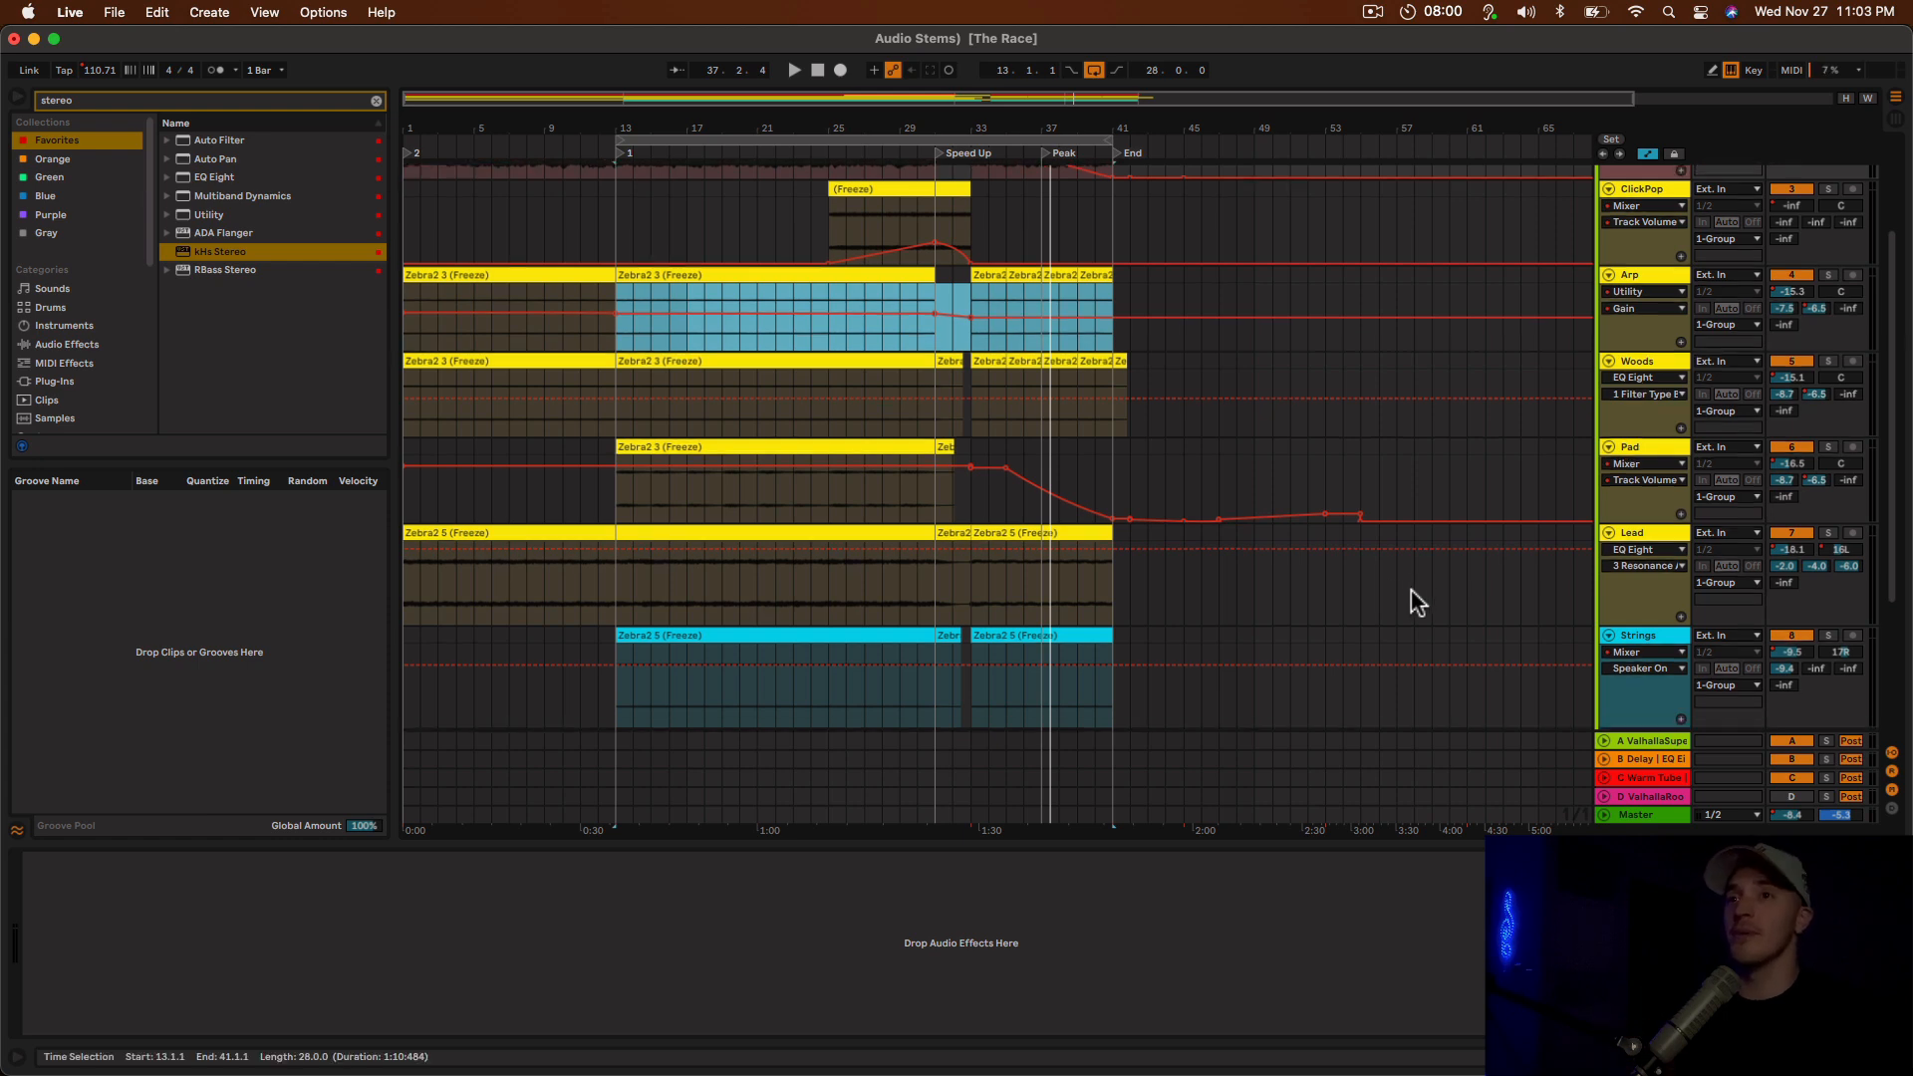
Load The Grandeur from the libraries in the Piano track's Kontakt 7 and close the plug-in window.
left_click(1650, 506)
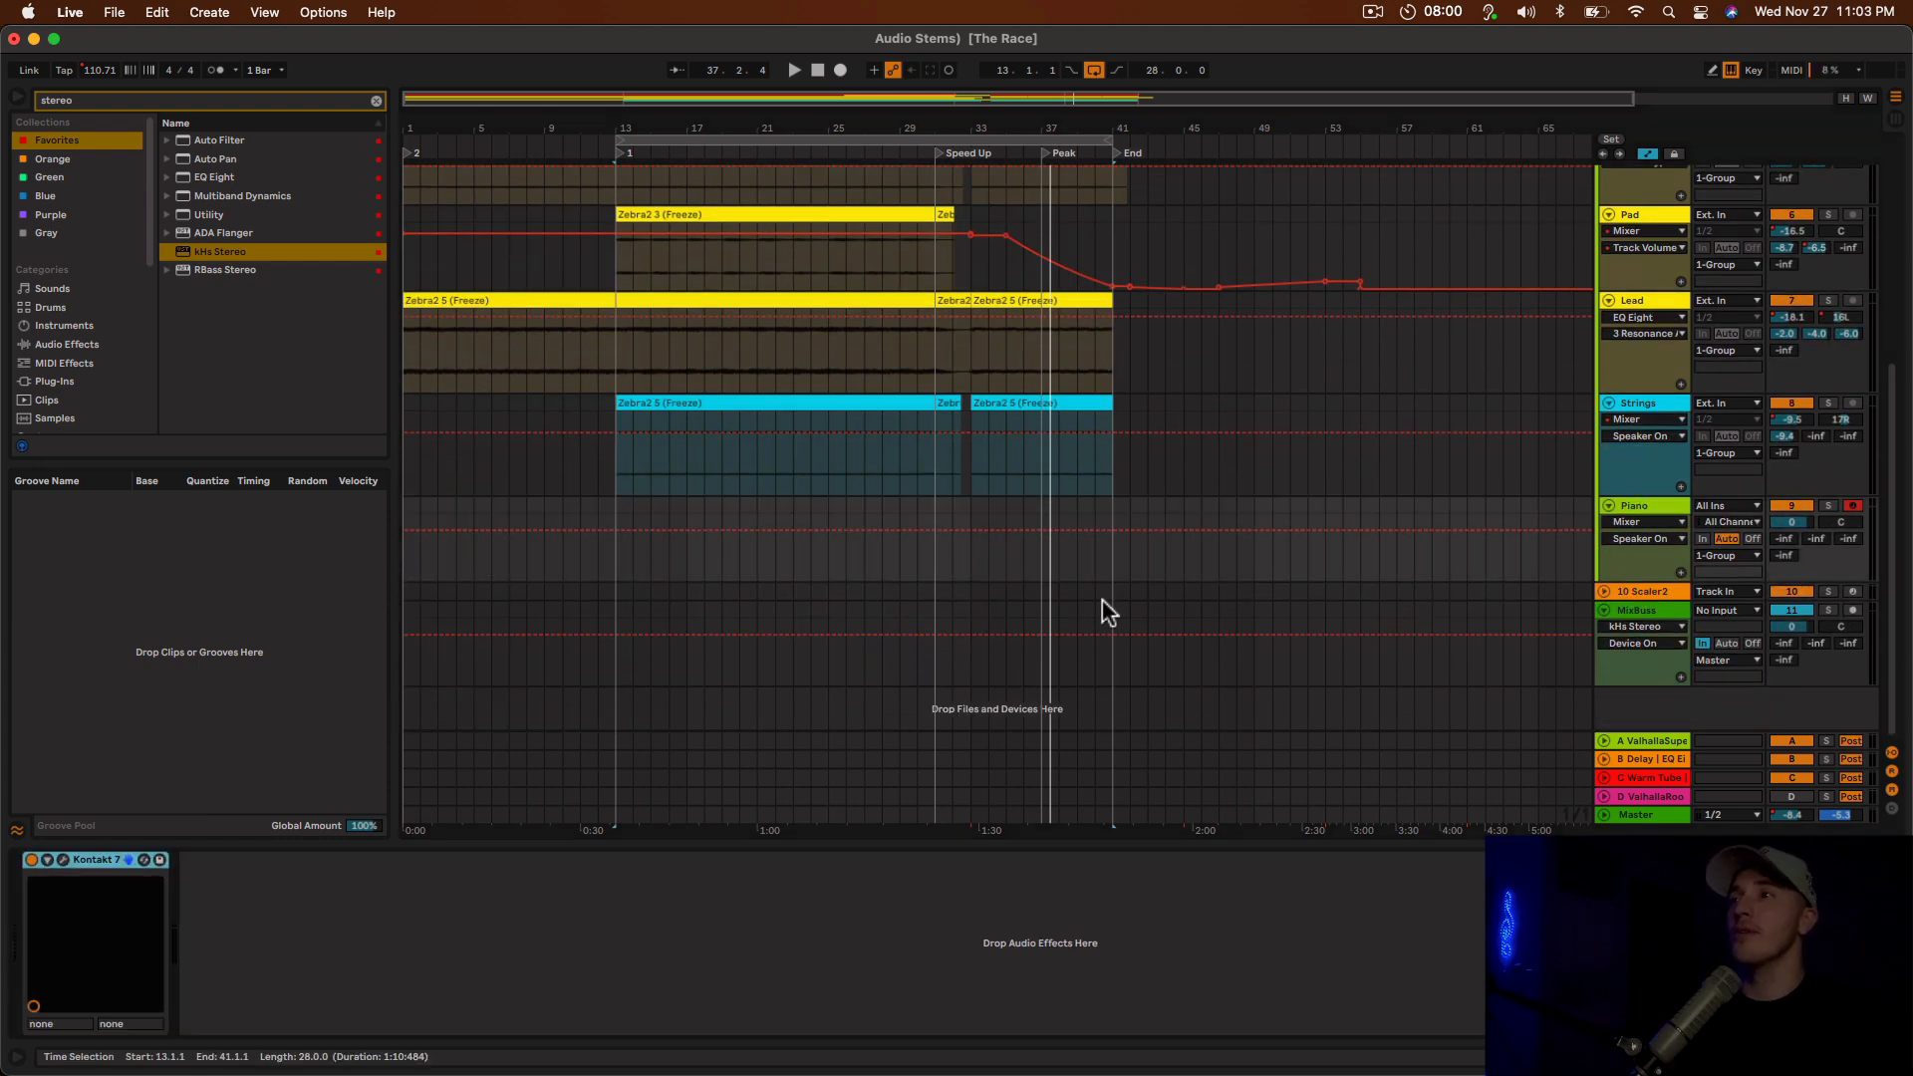
left_click(62, 857)
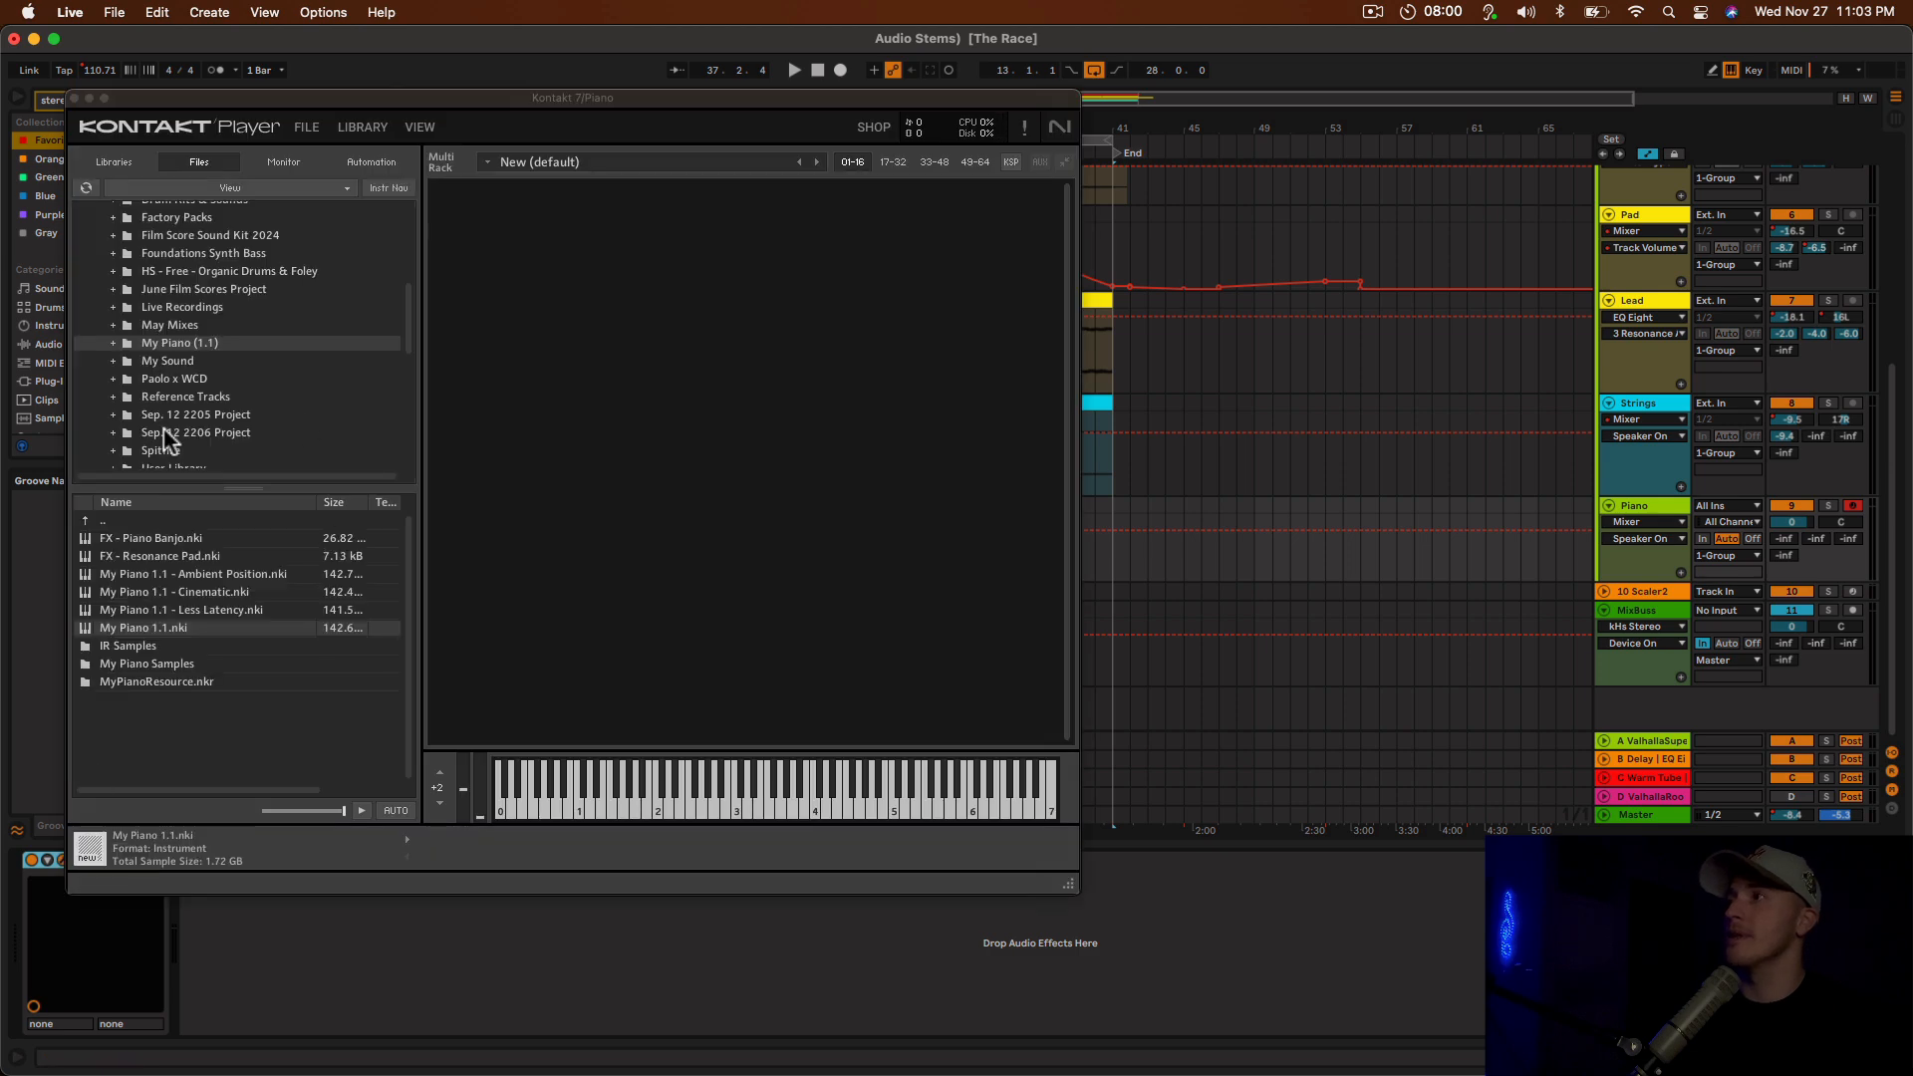
left_click(114, 161)
left_click(227, 290)
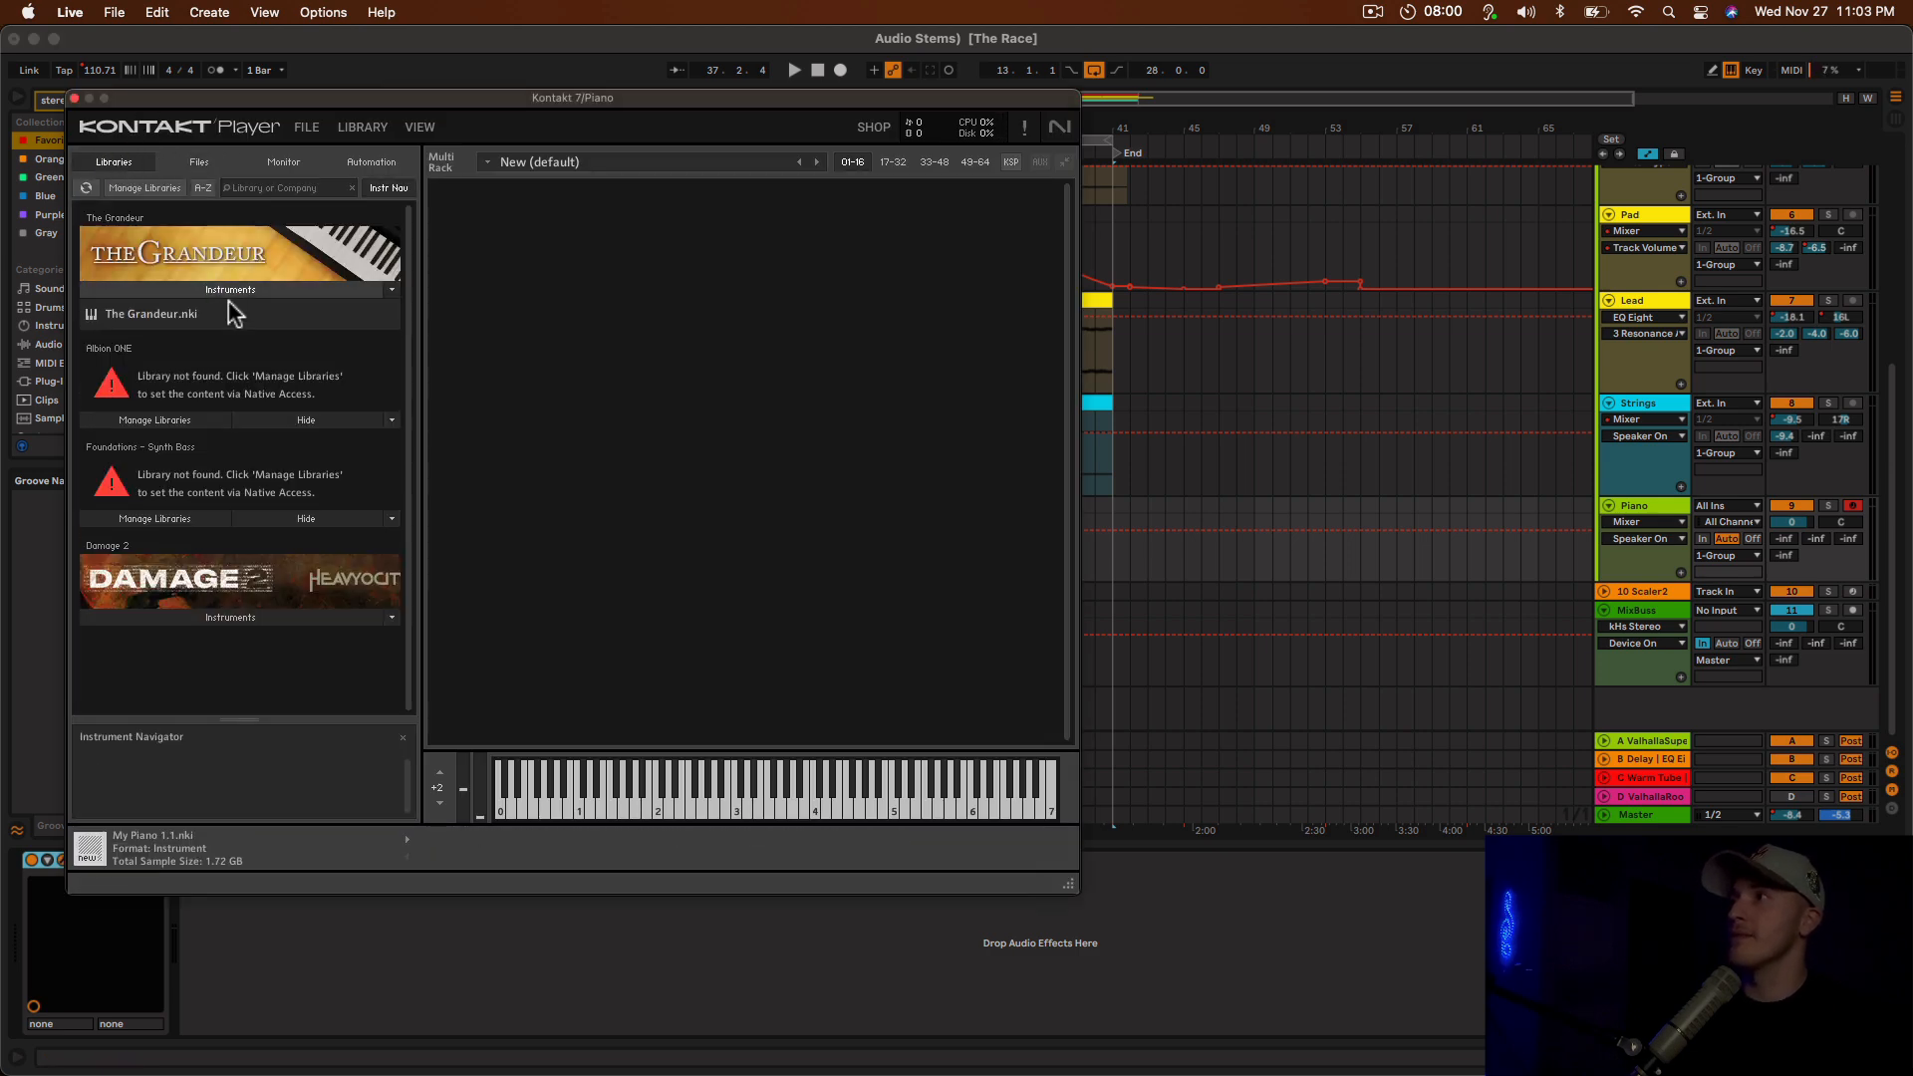
left_click(221, 314)
left_click(221, 315)
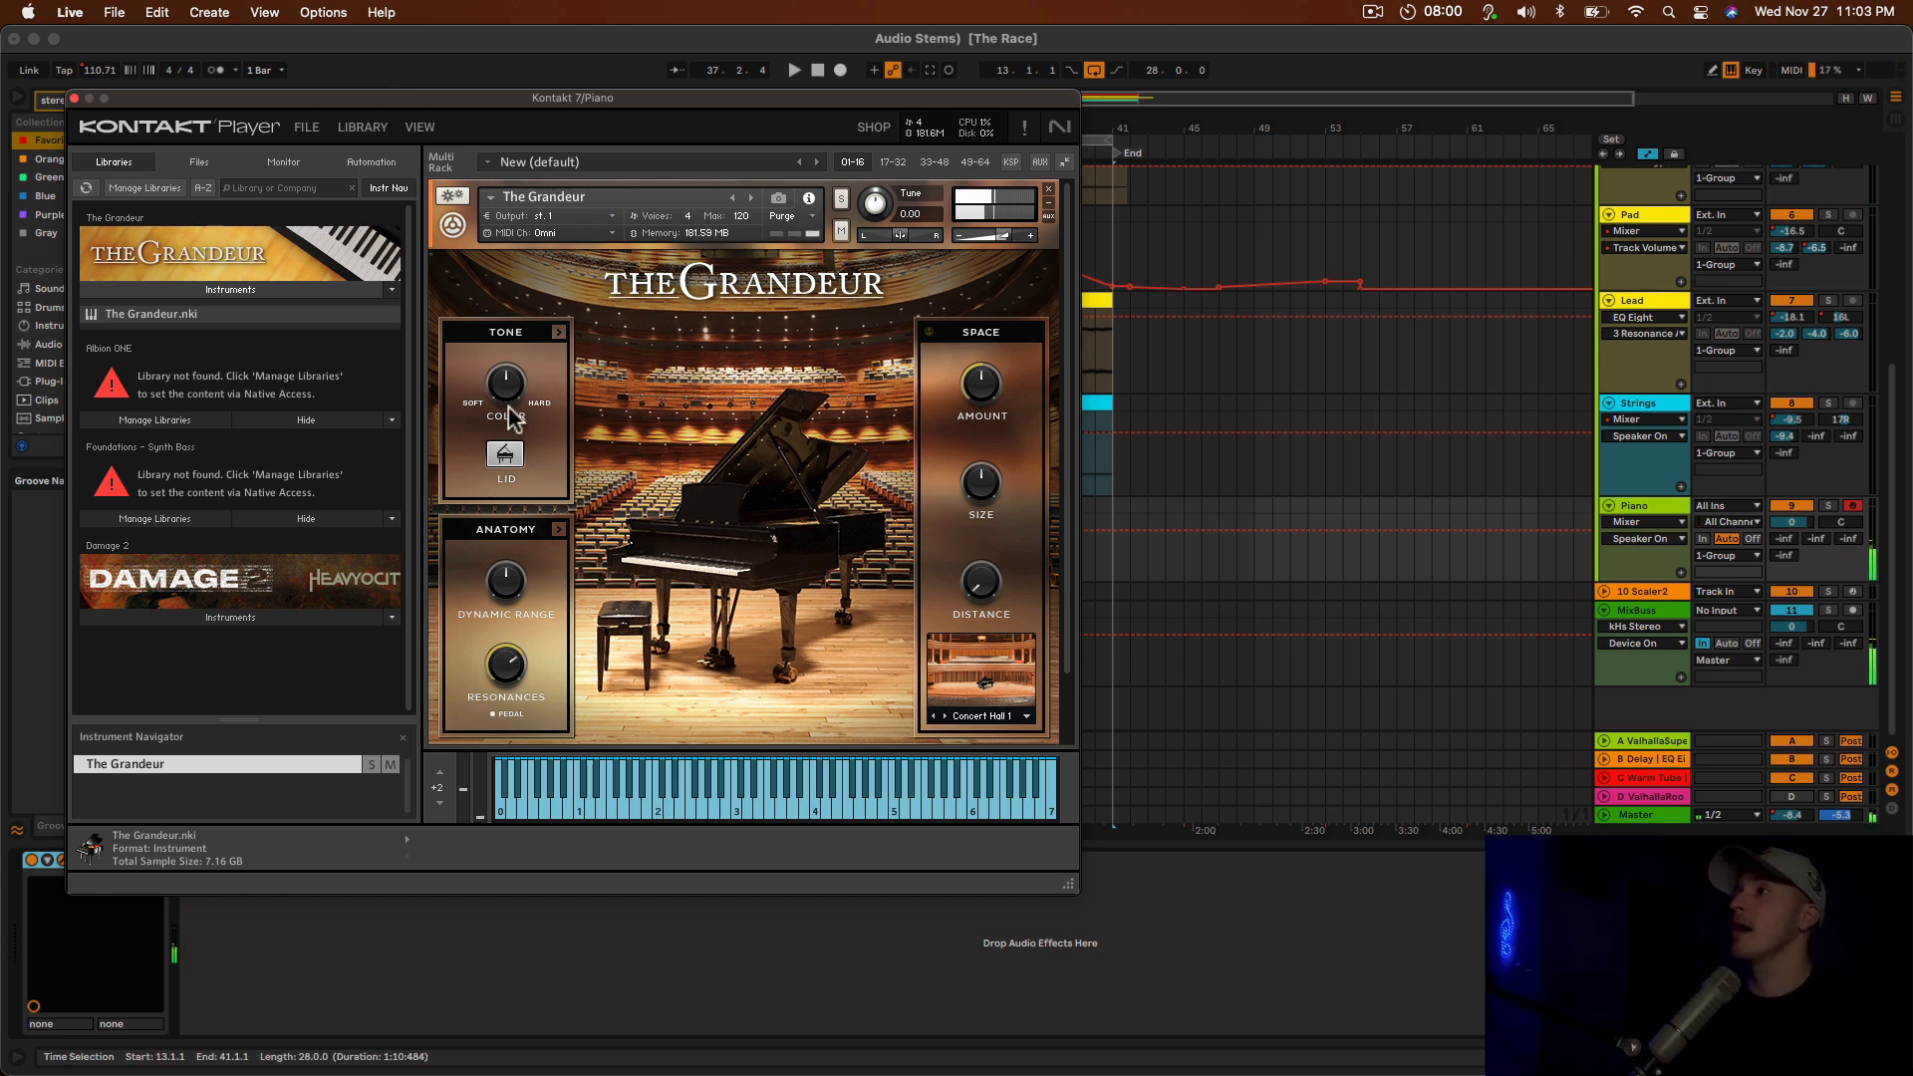
left_click(74, 98)
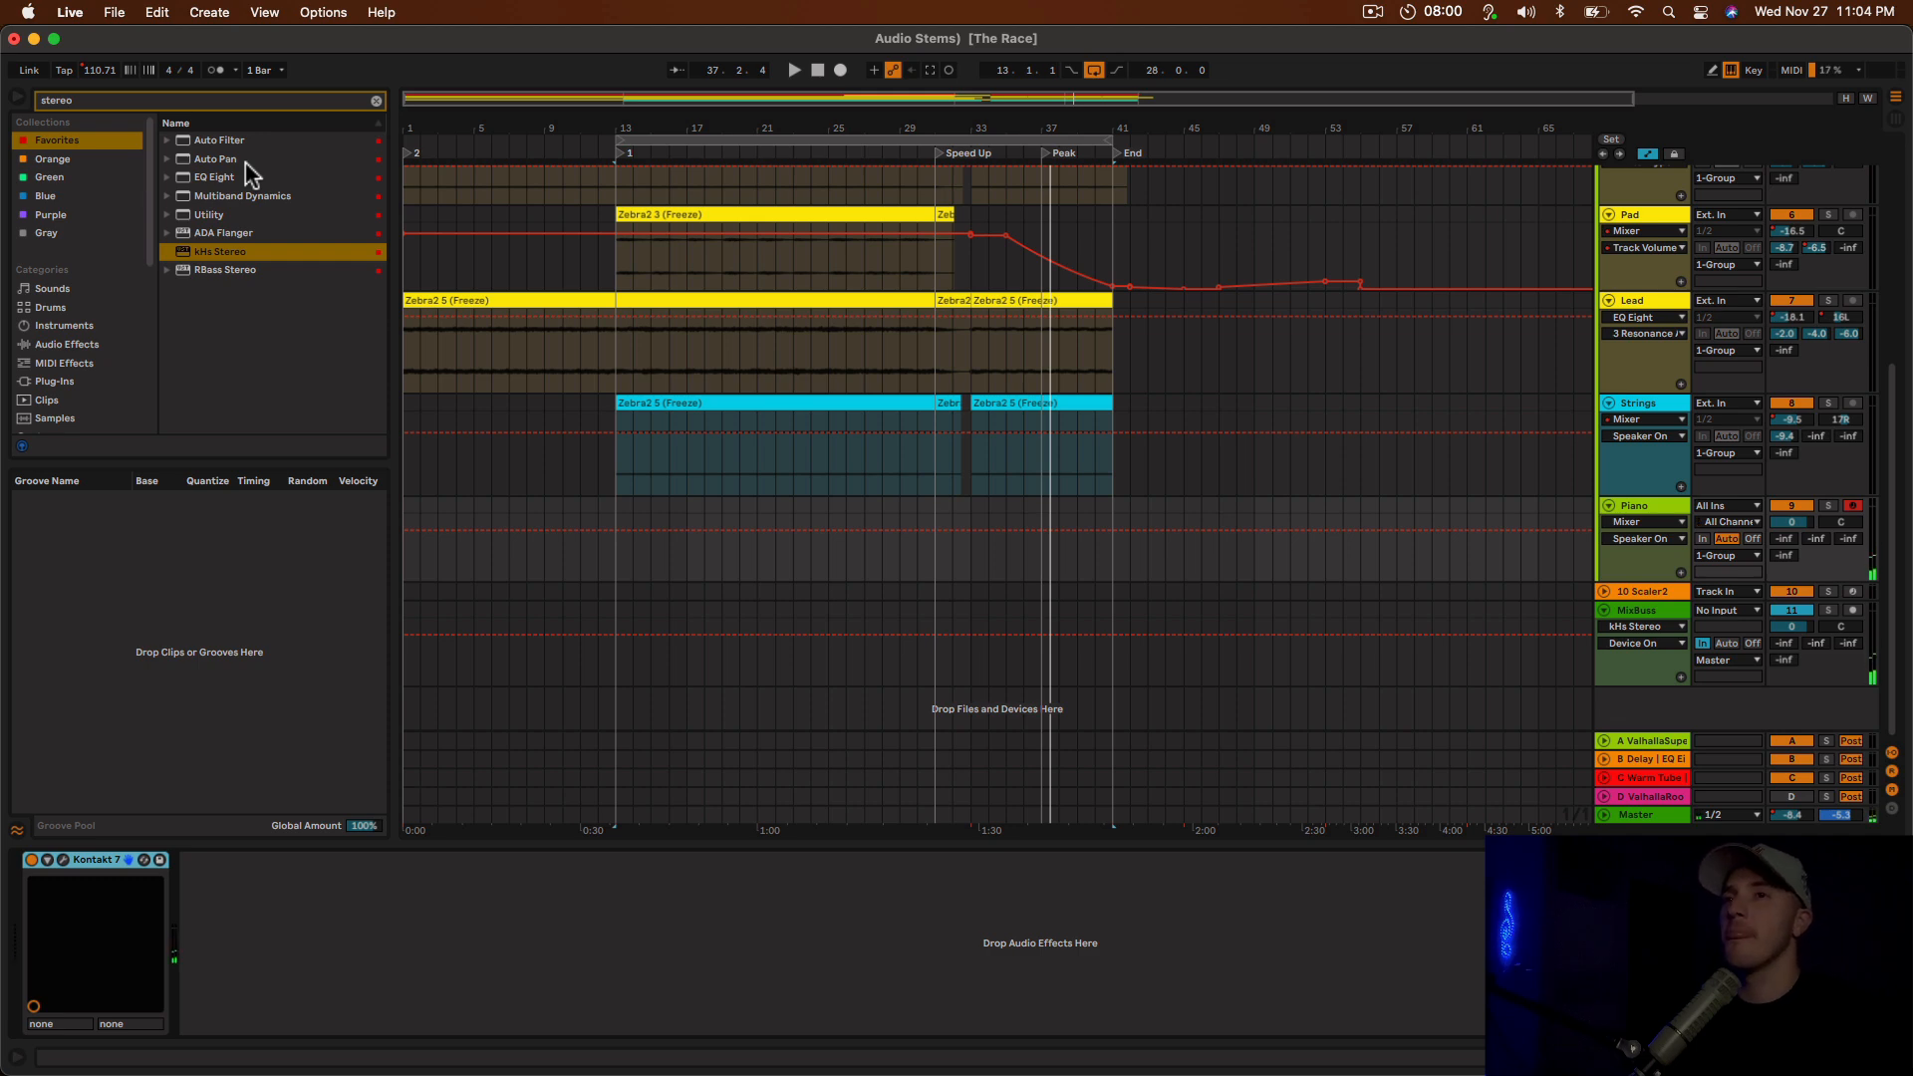
Insert a new MIDI track below the Piano track and load the ZebraHZ instrument on it.
scroll(1569, 432, "up", 5)
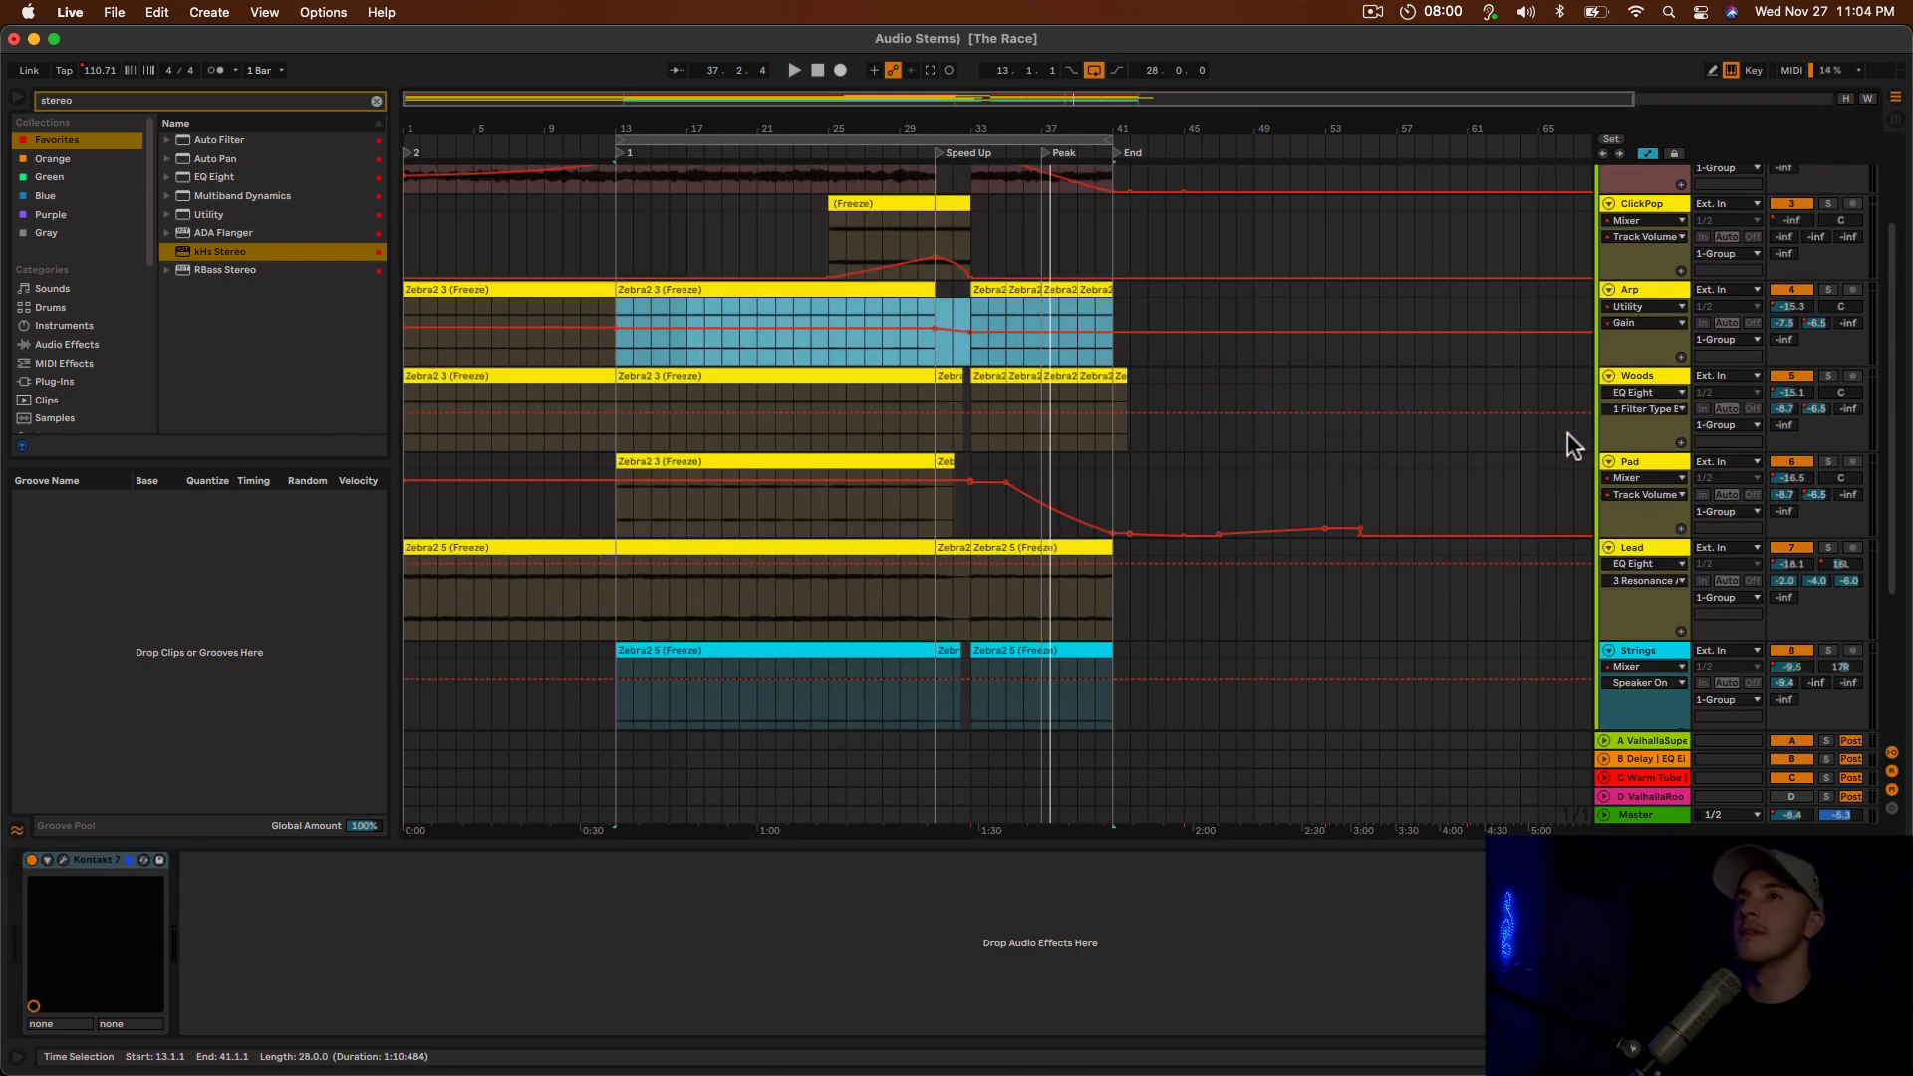
scroll(1568, 432, "up", 3)
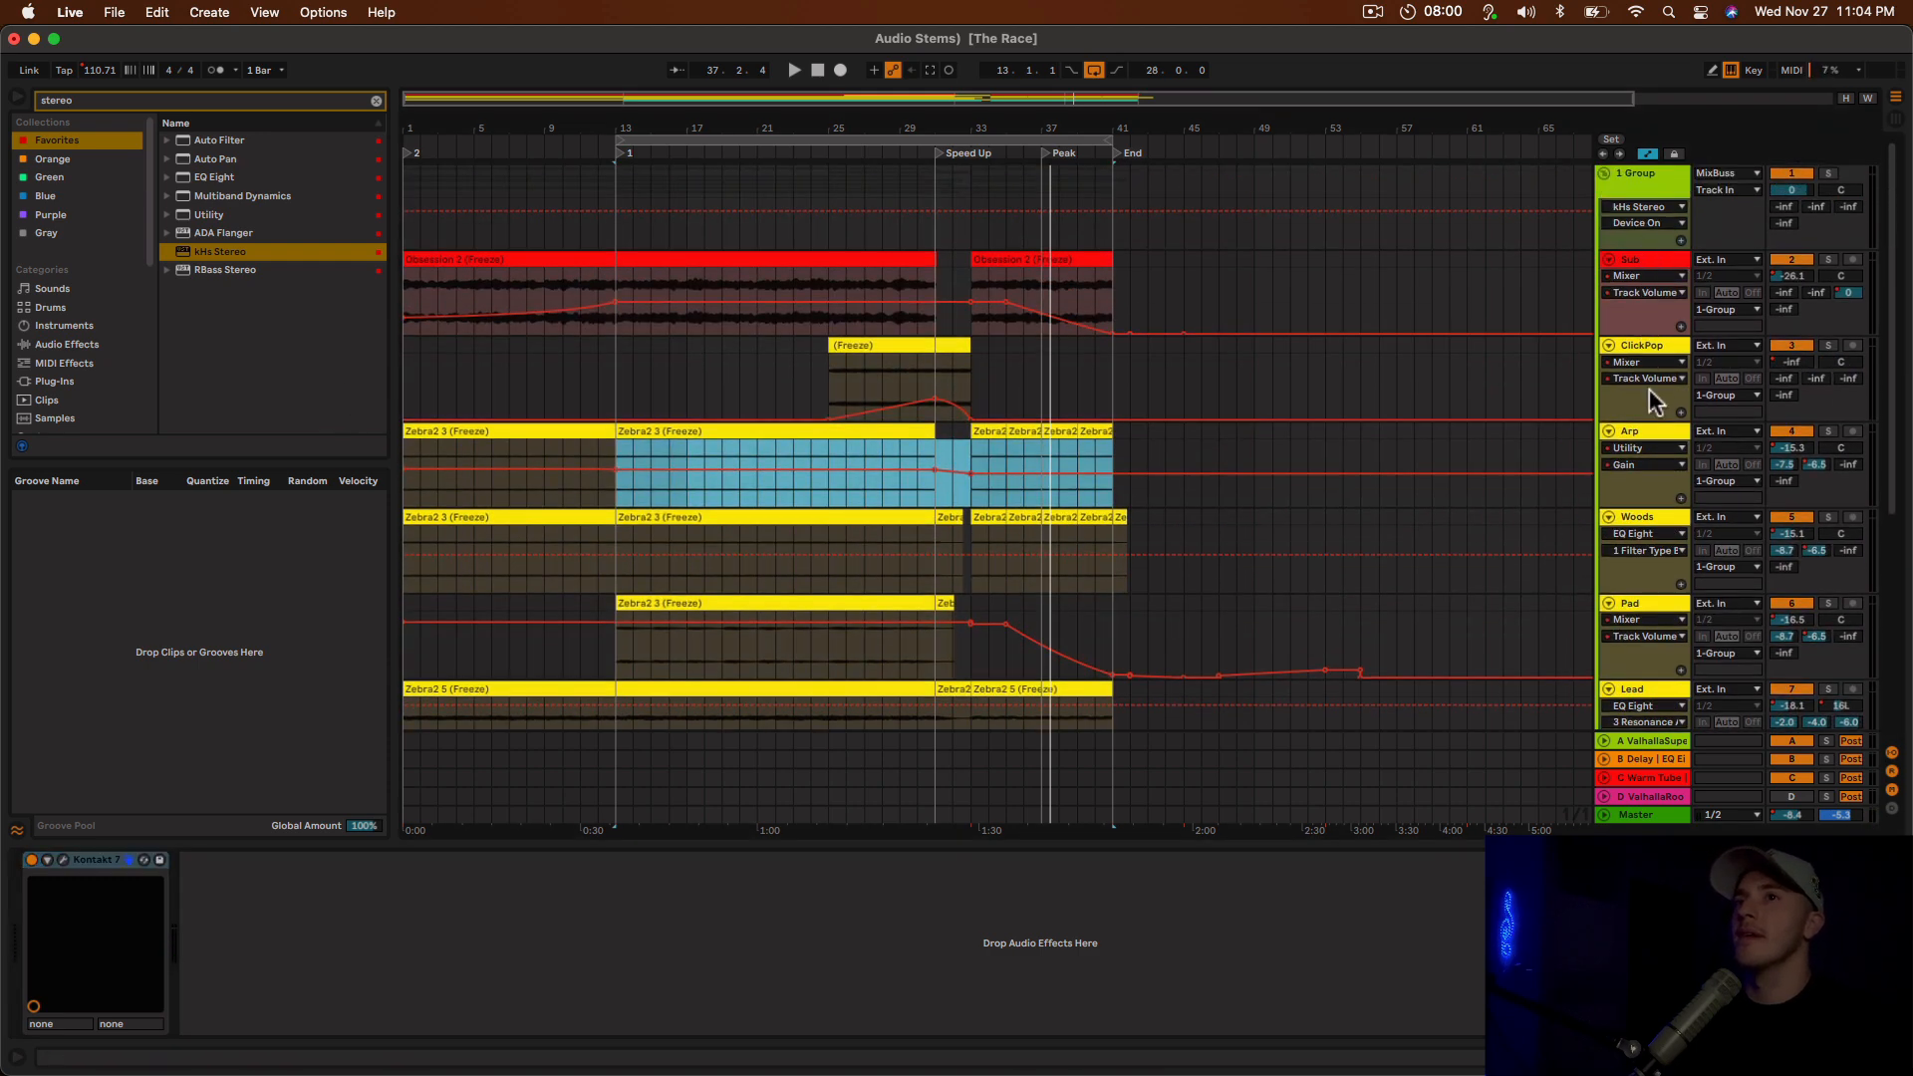
scroll(1619, 573, "down", 2)
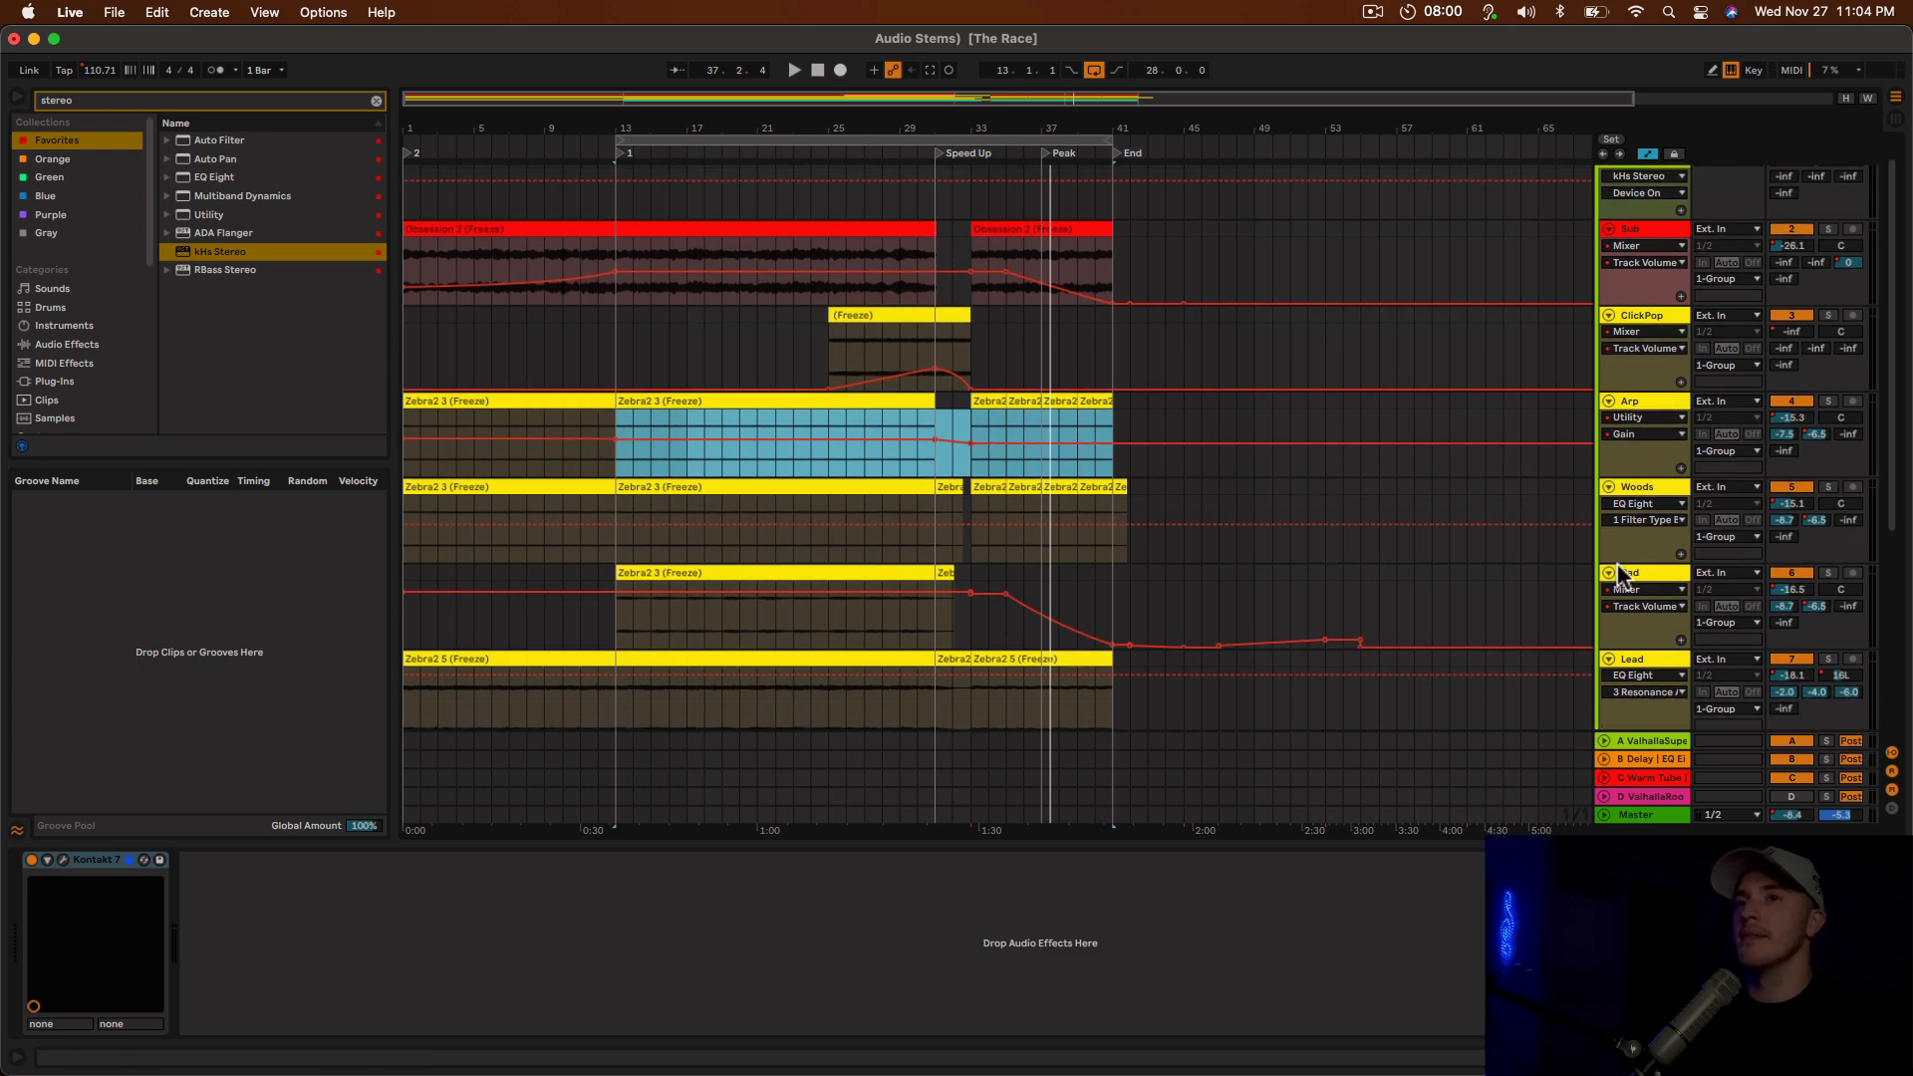
left_click(1634, 626)
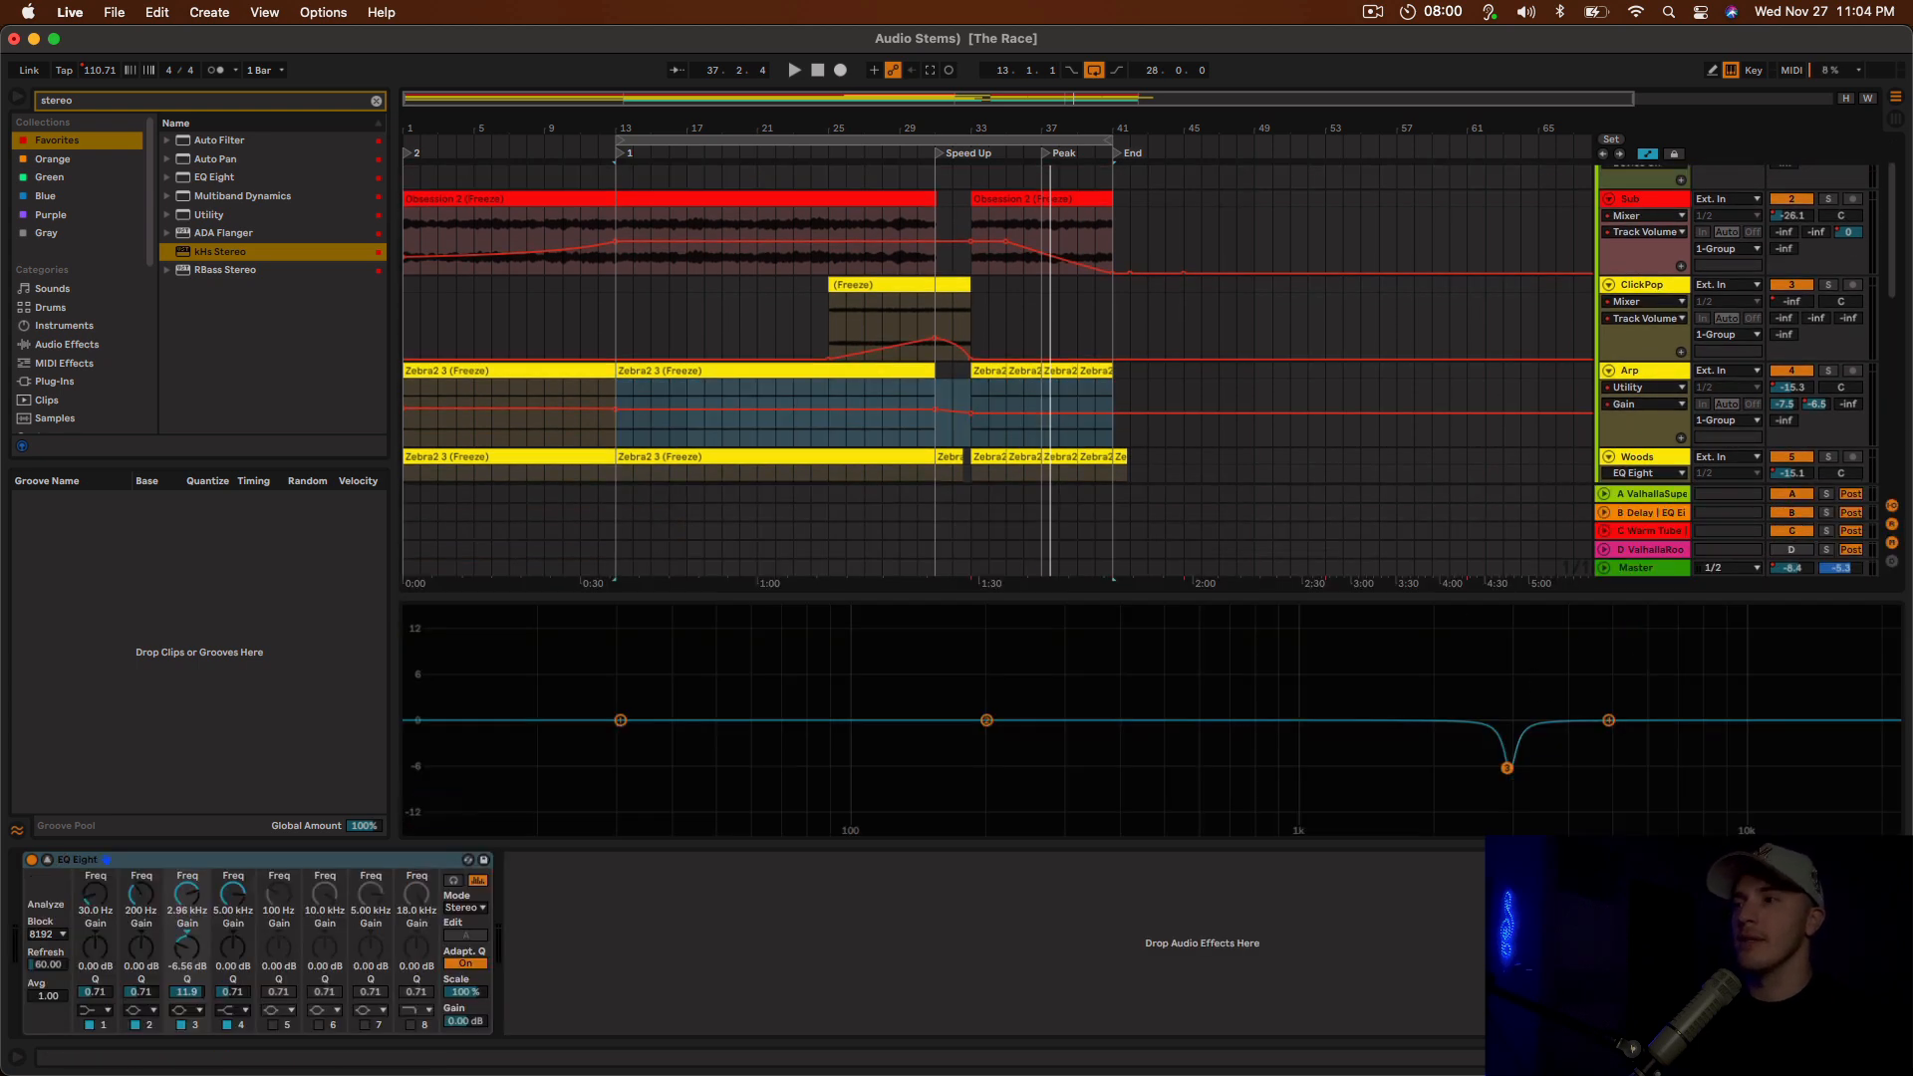
key("super+alt+l")
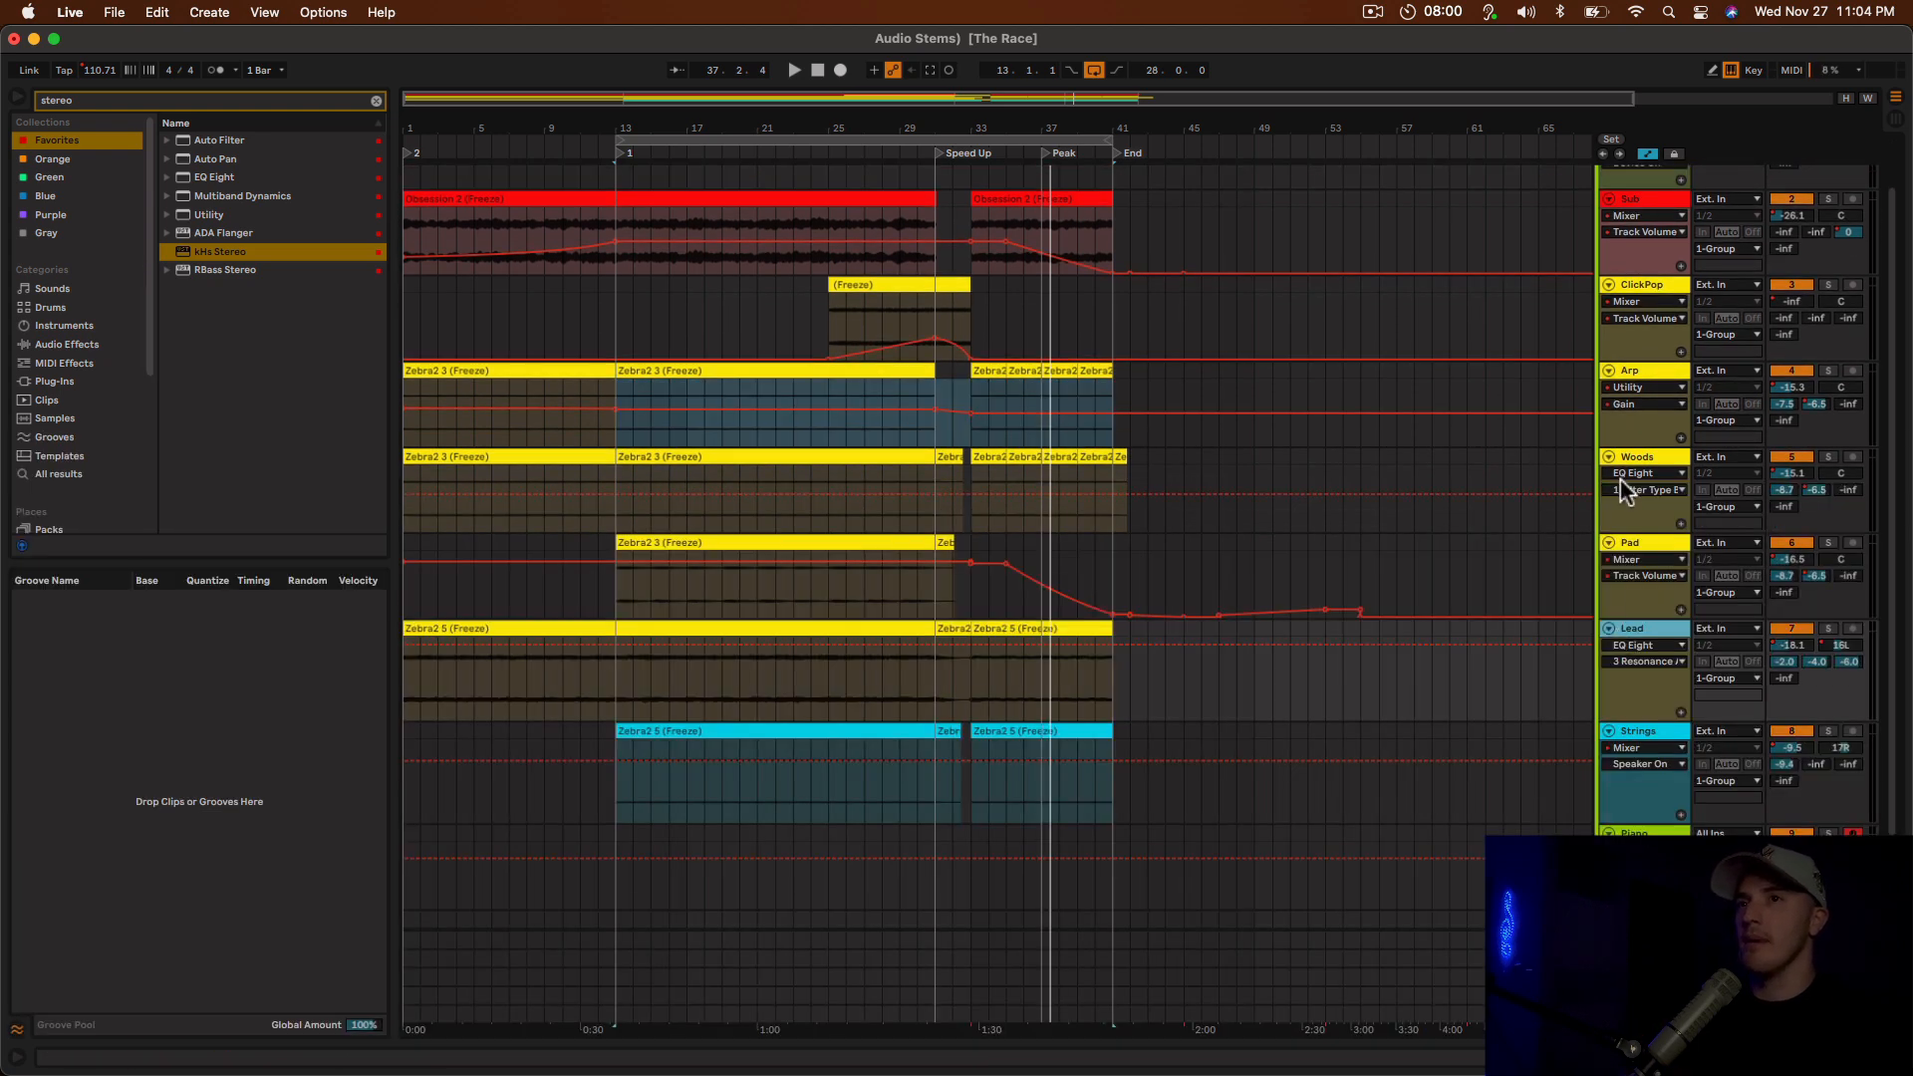
scroll(1459, 720, "down", 3)
right_click(1619, 697)
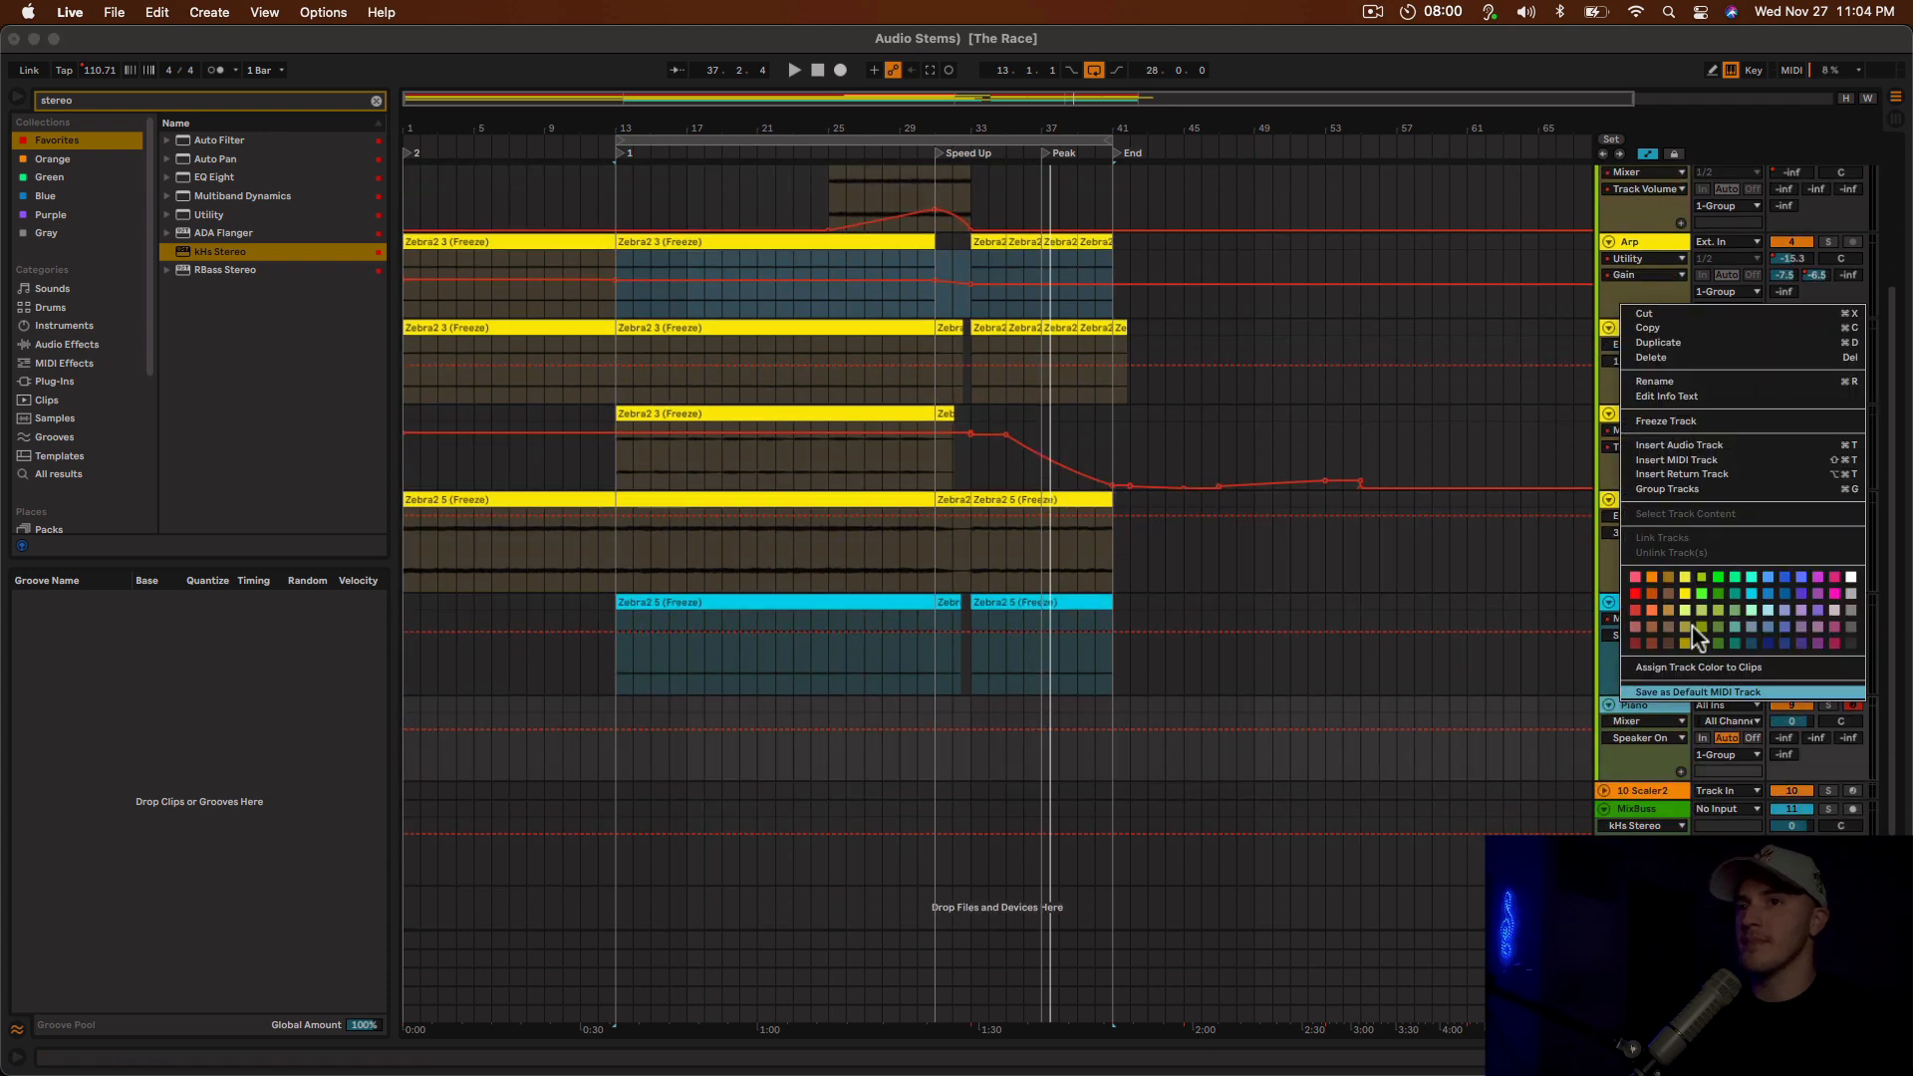
left_click(1665, 454)
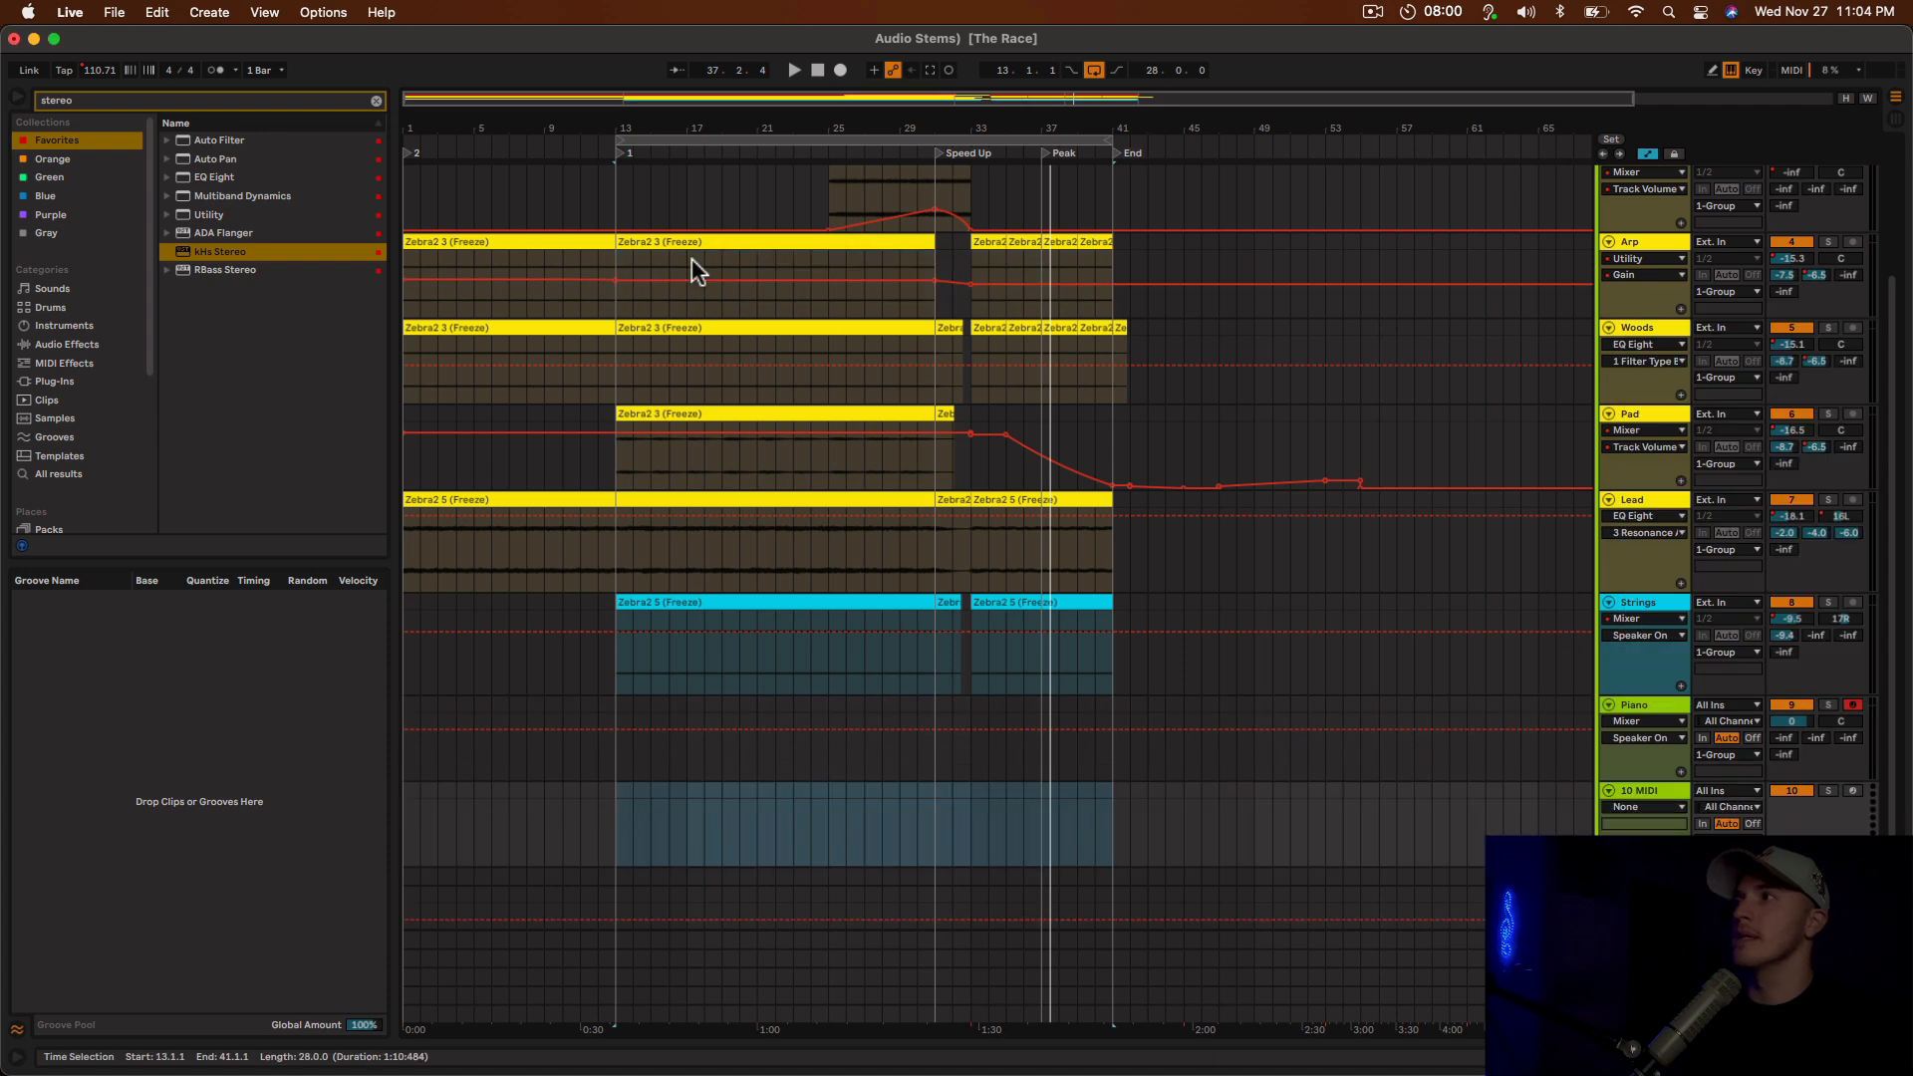
left_click(55, 381)
left_click(166, 177)
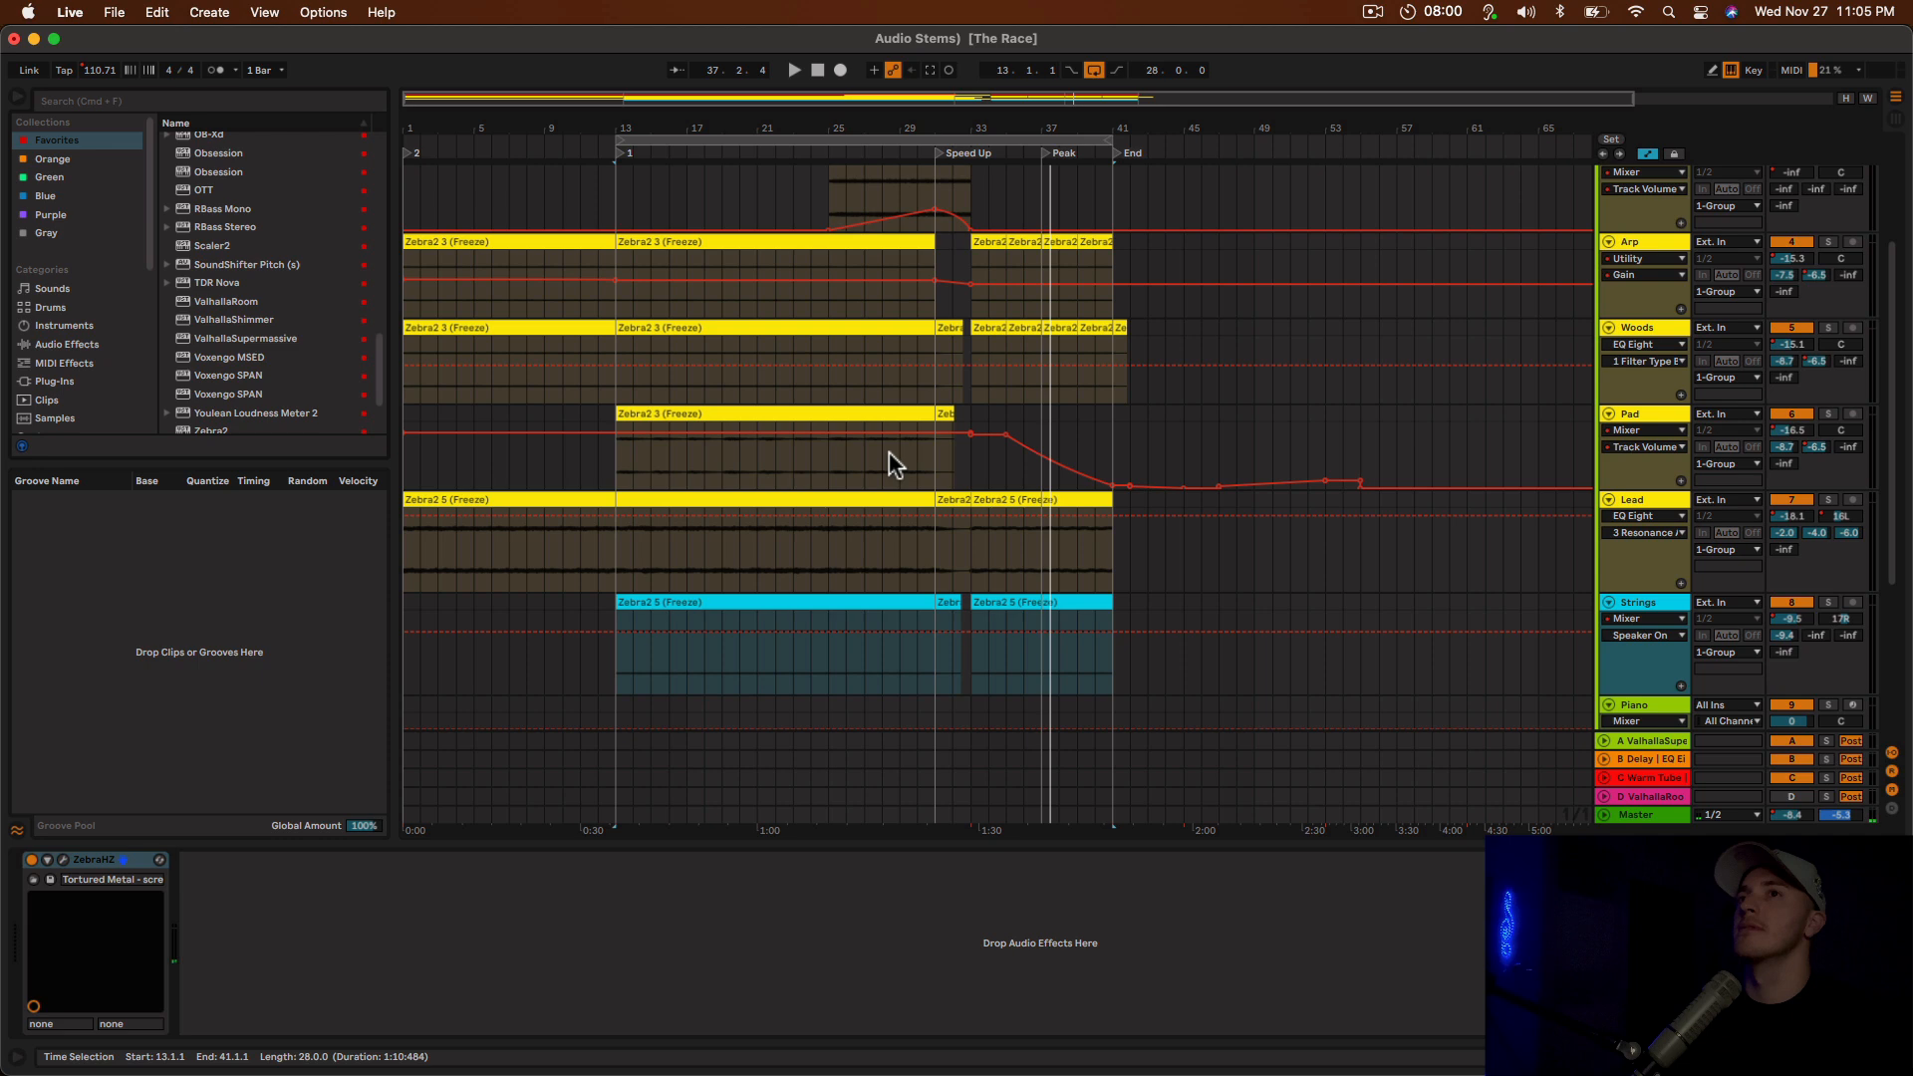
Select the arrangement time covered by the loop, from bar 13 to bar 41.
scroll(888, 451, "up", 3)
scroll(739, 486, "up", 2)
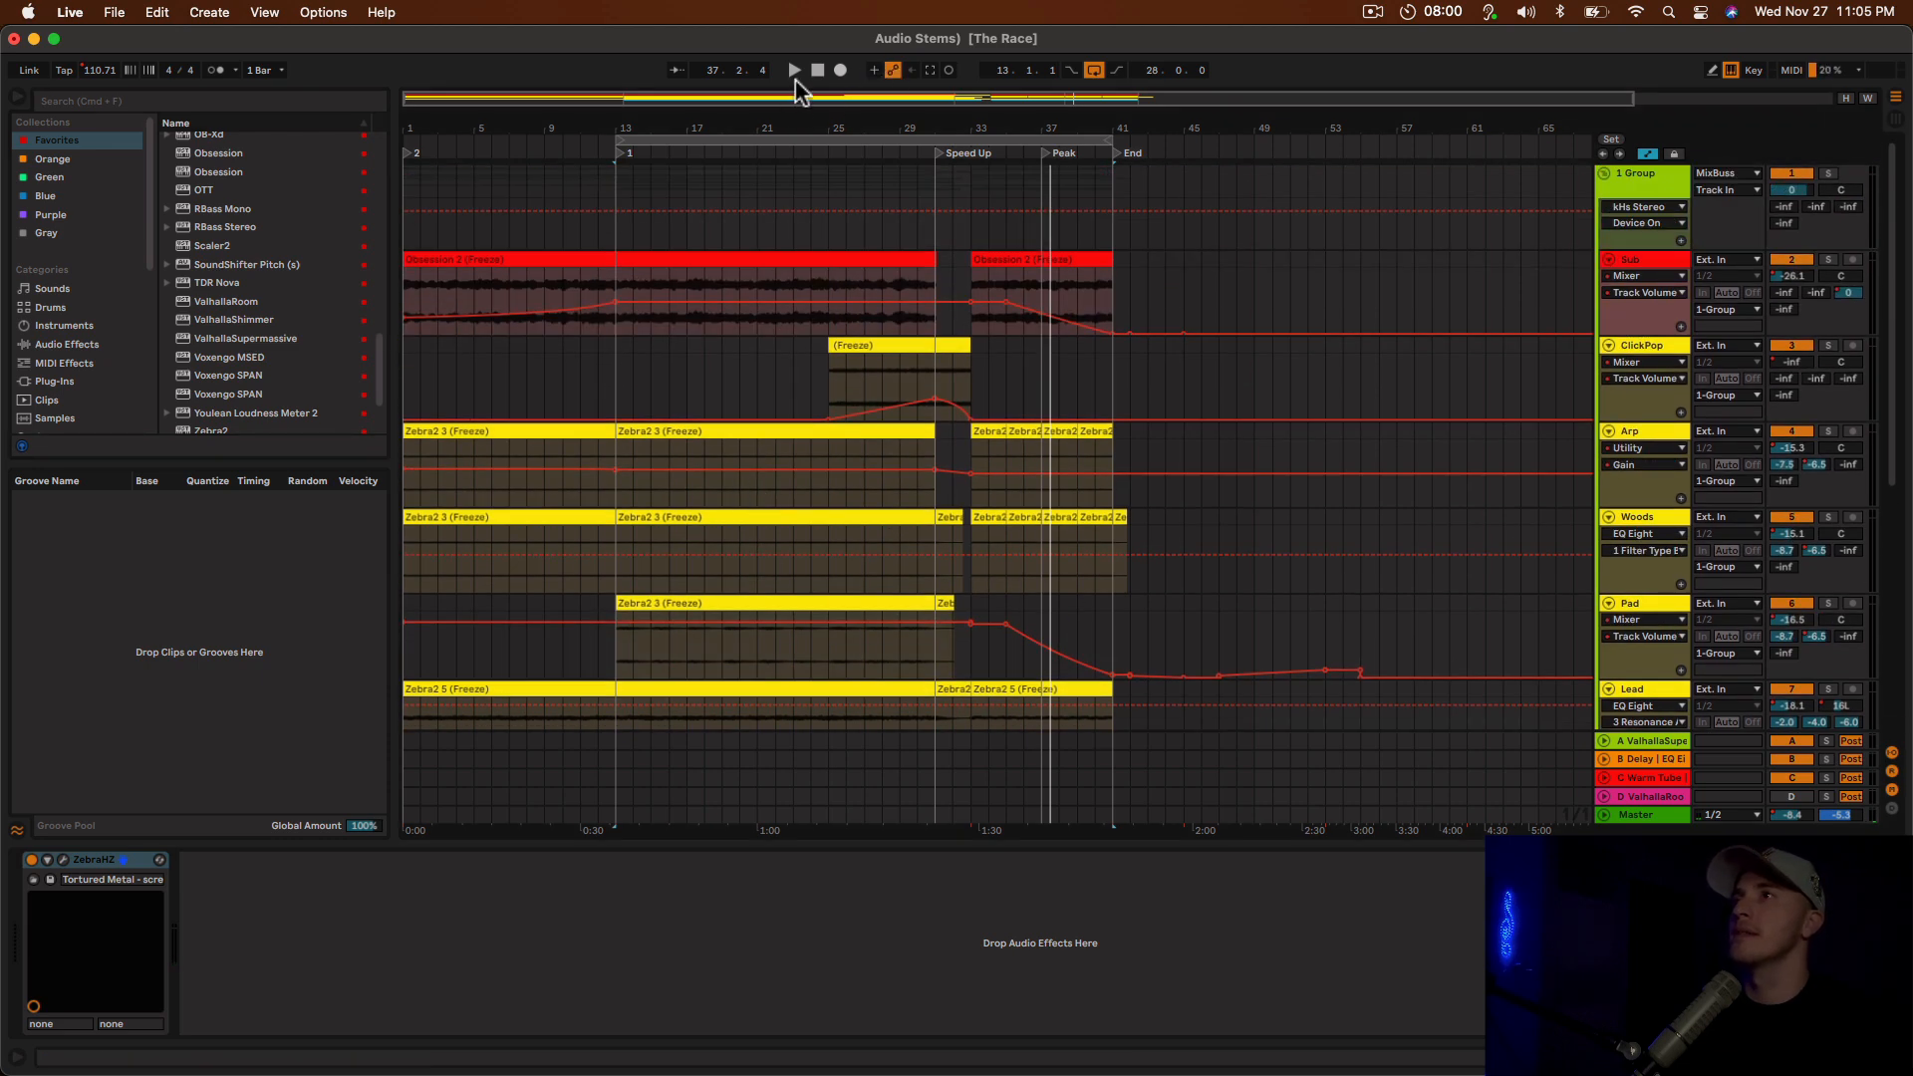
left_click(717, 137)
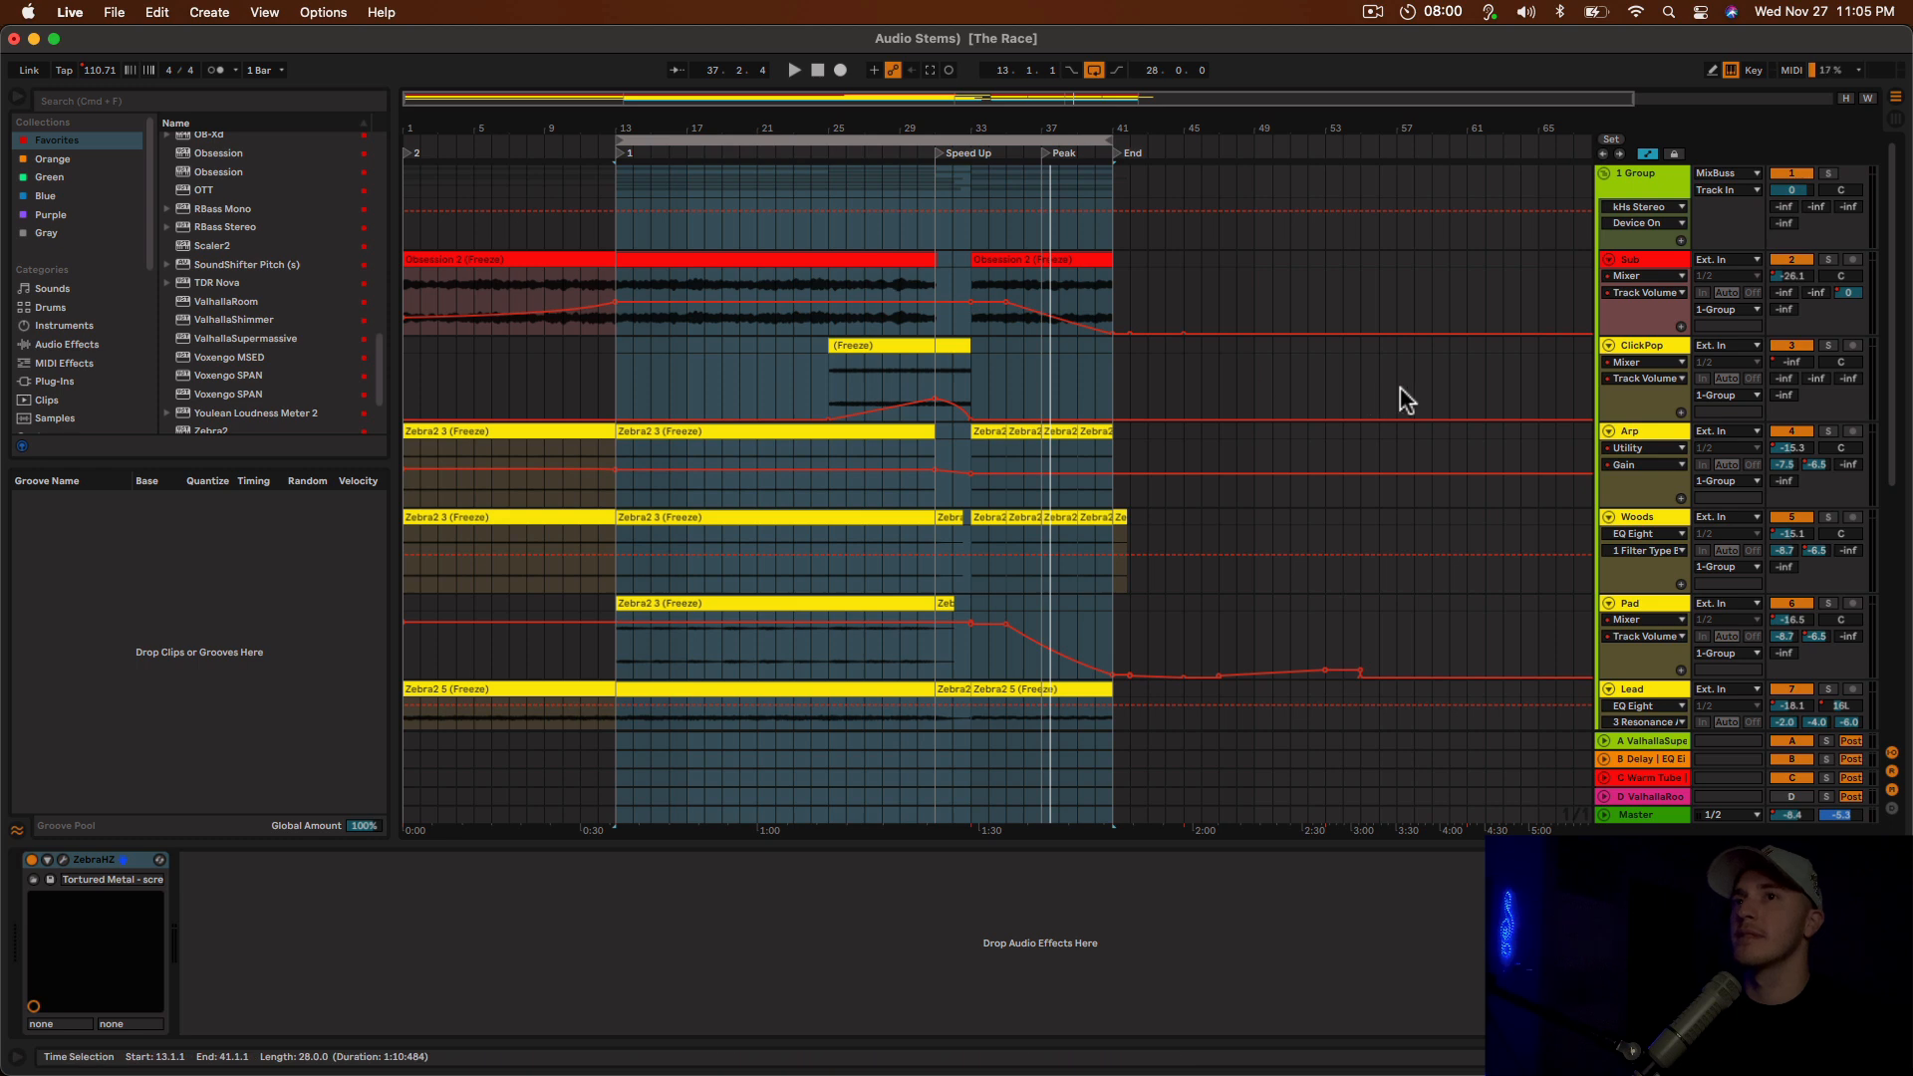
Inspect the Pad track's device chain and look through the favourite devices in the browser.
scroll(1612, 440, "down", 3)
scroll(1569, 480, "down", 1)
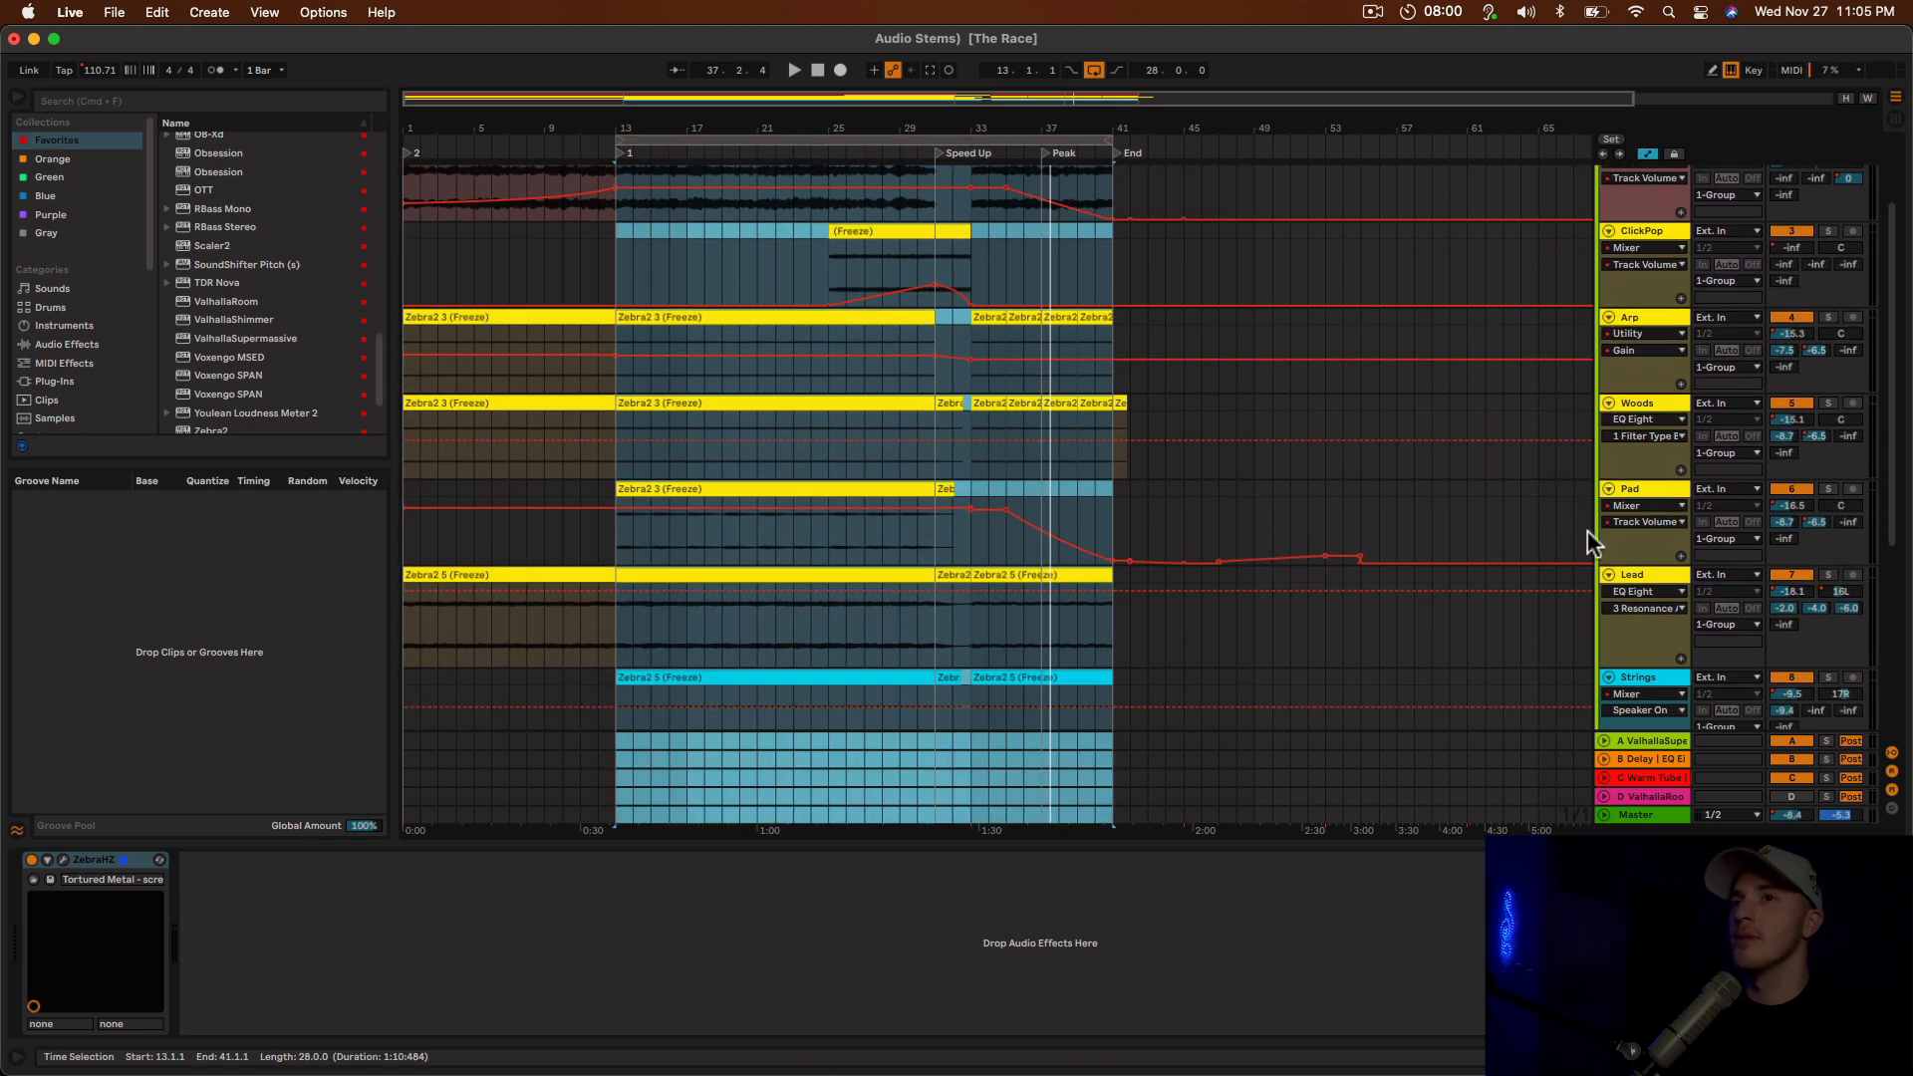
left_click(1654, 505)
left_click(1653, 510)
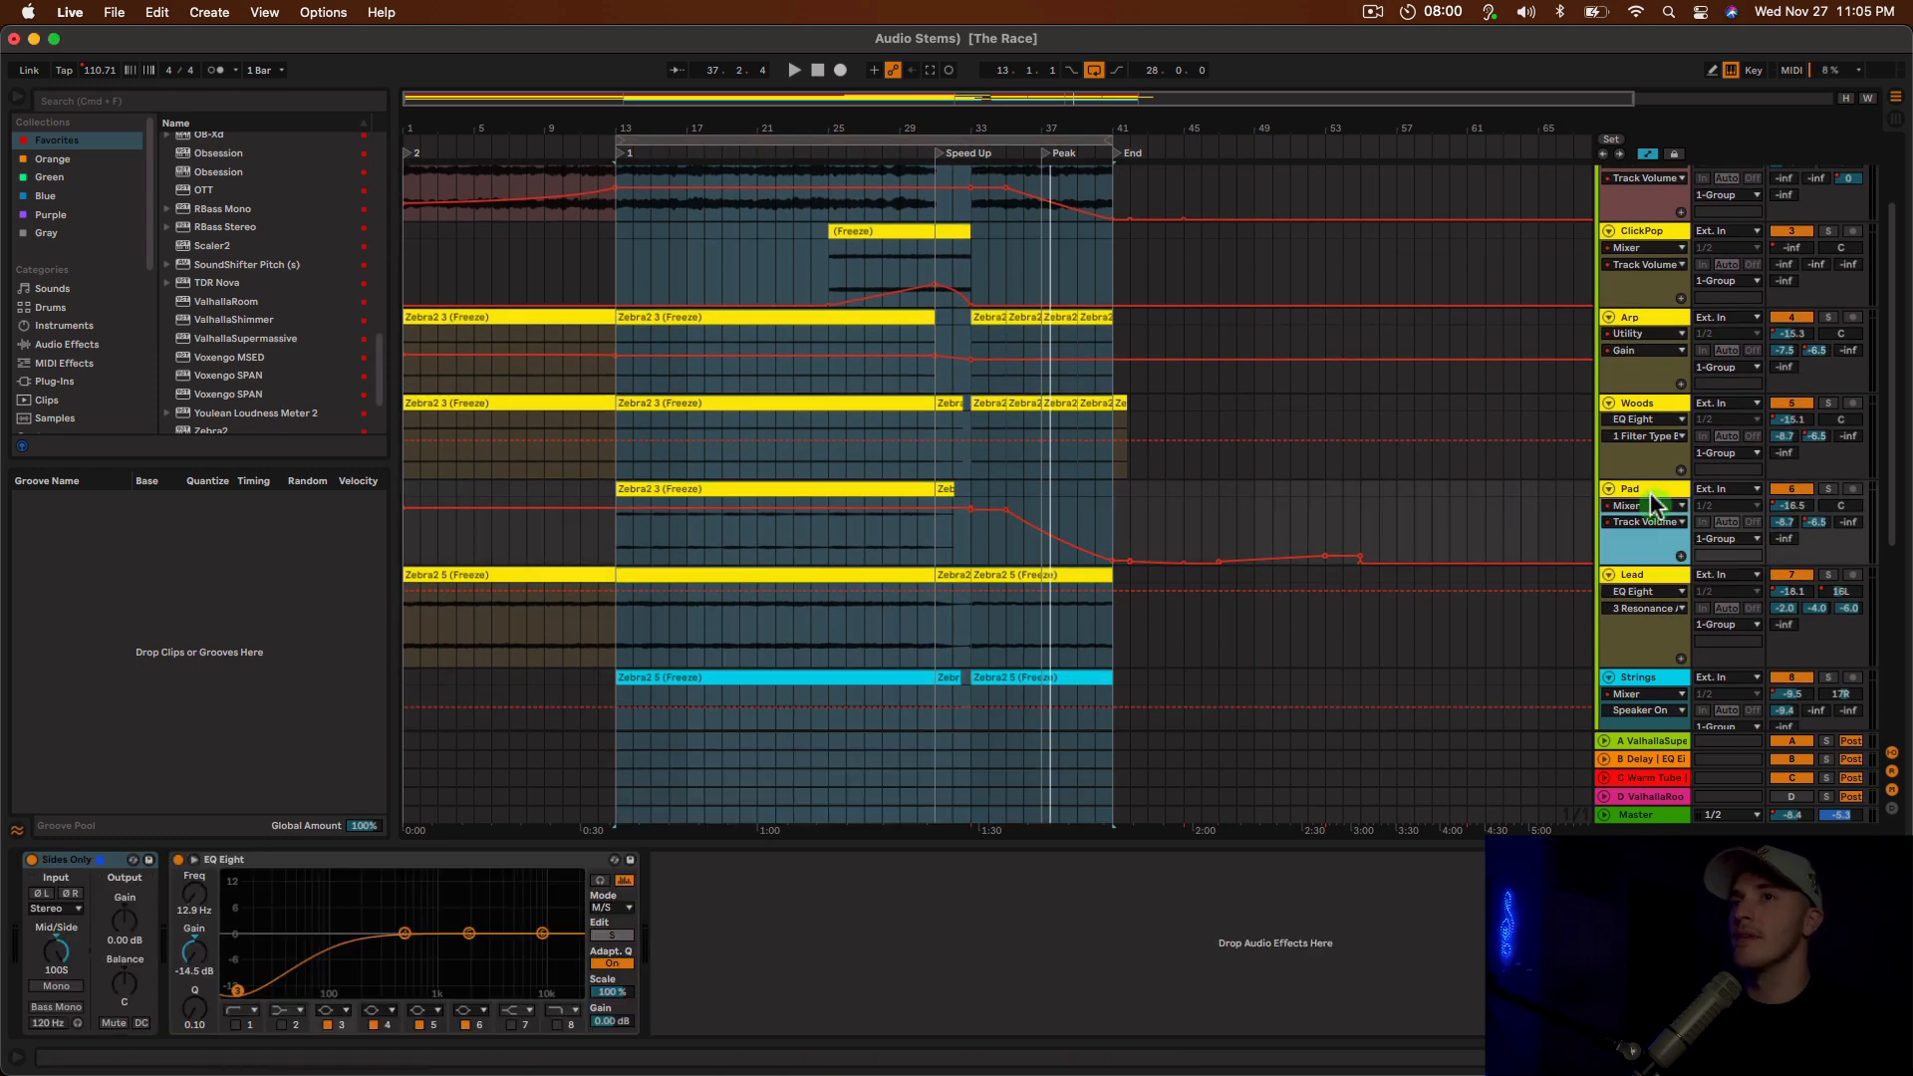
left_click(958, 489)
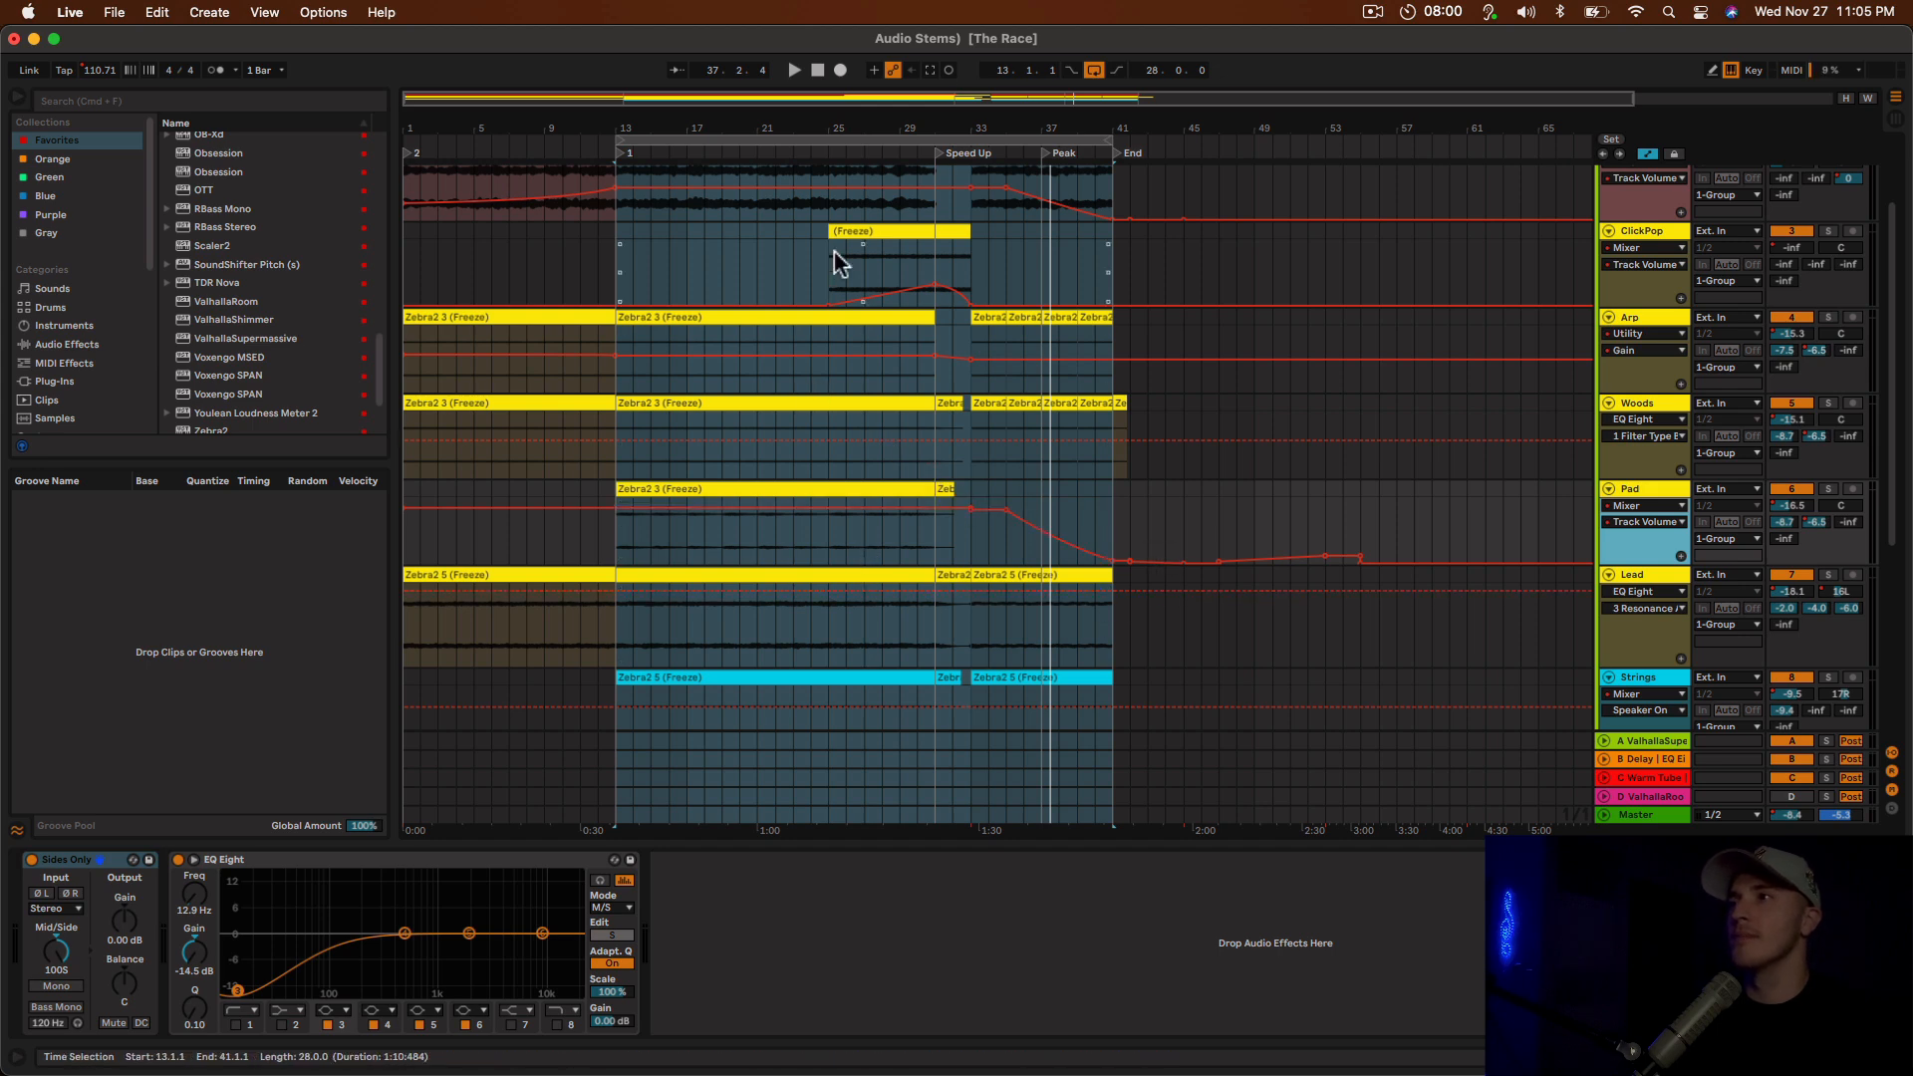
scroll(230, 263, "up", 5)
scroll(239, 265, "up", 5)
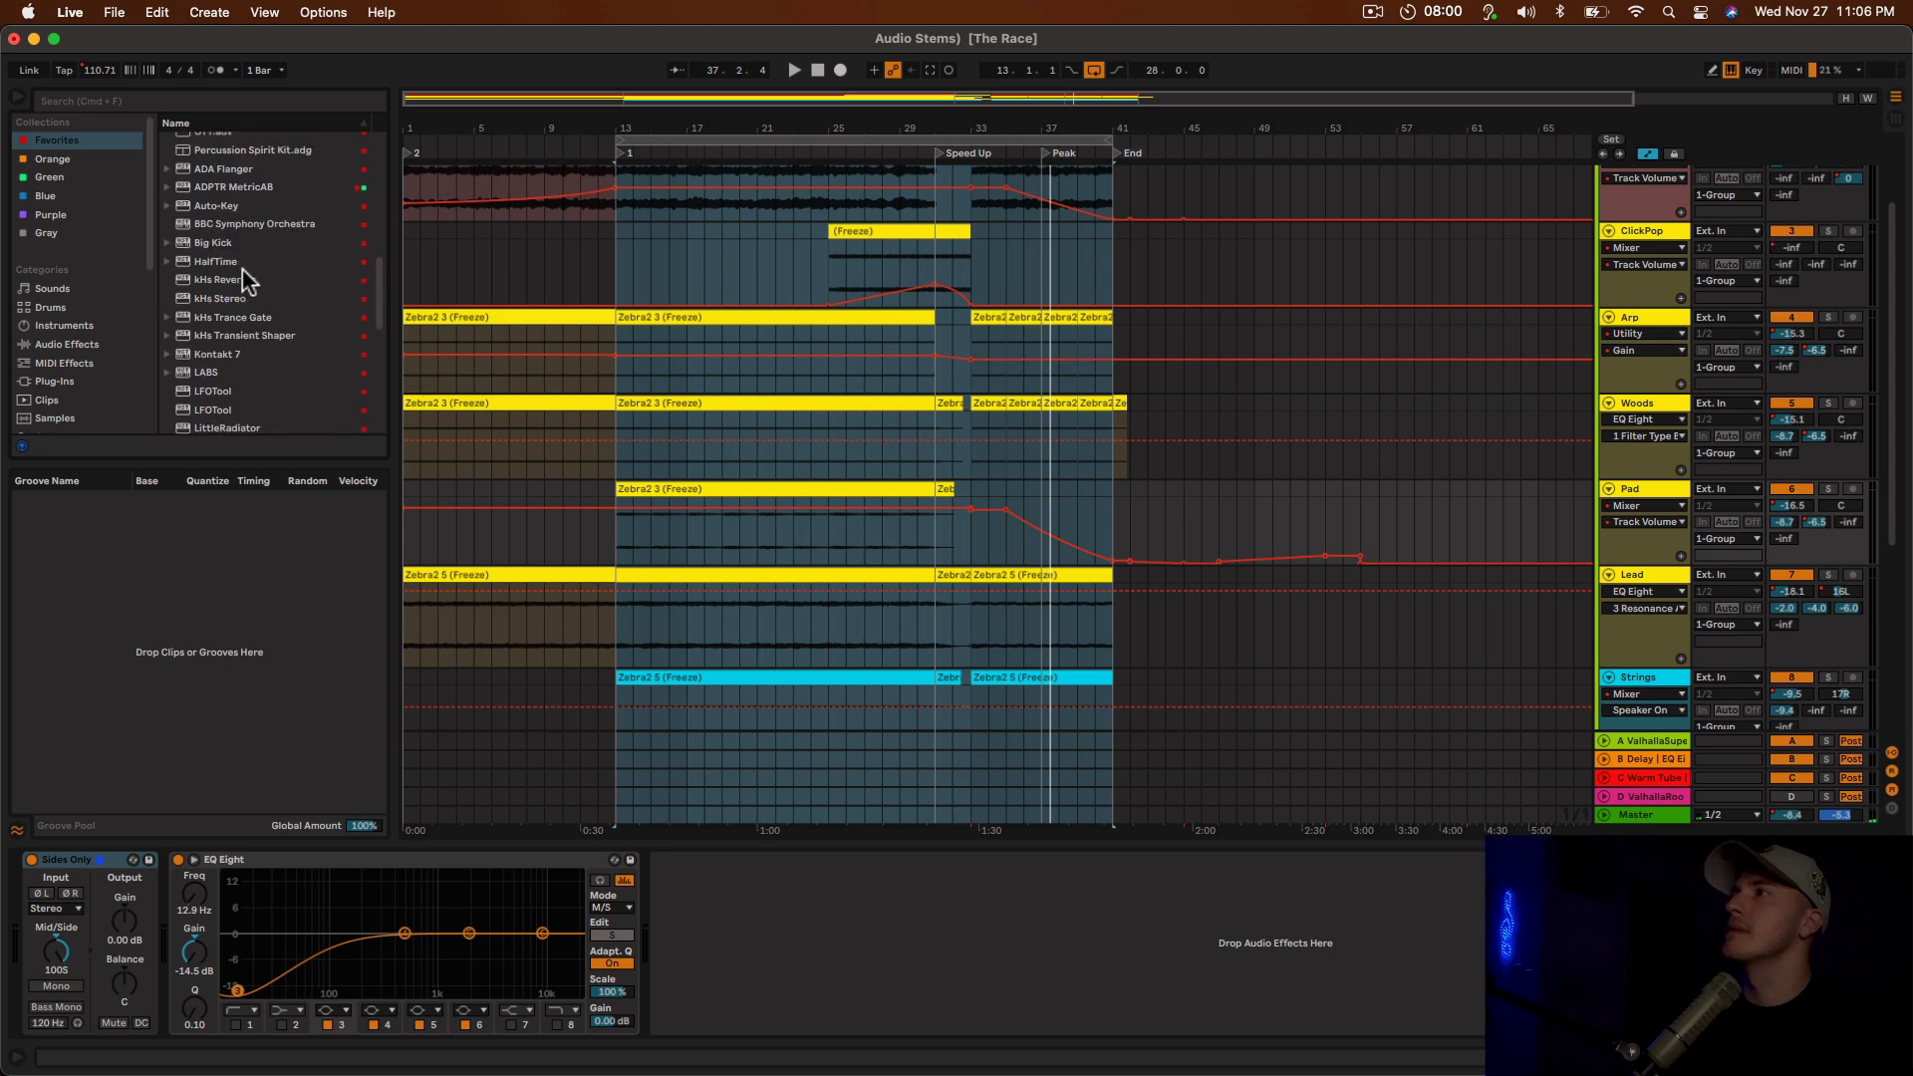
scroll(247, 269, "up", 5)
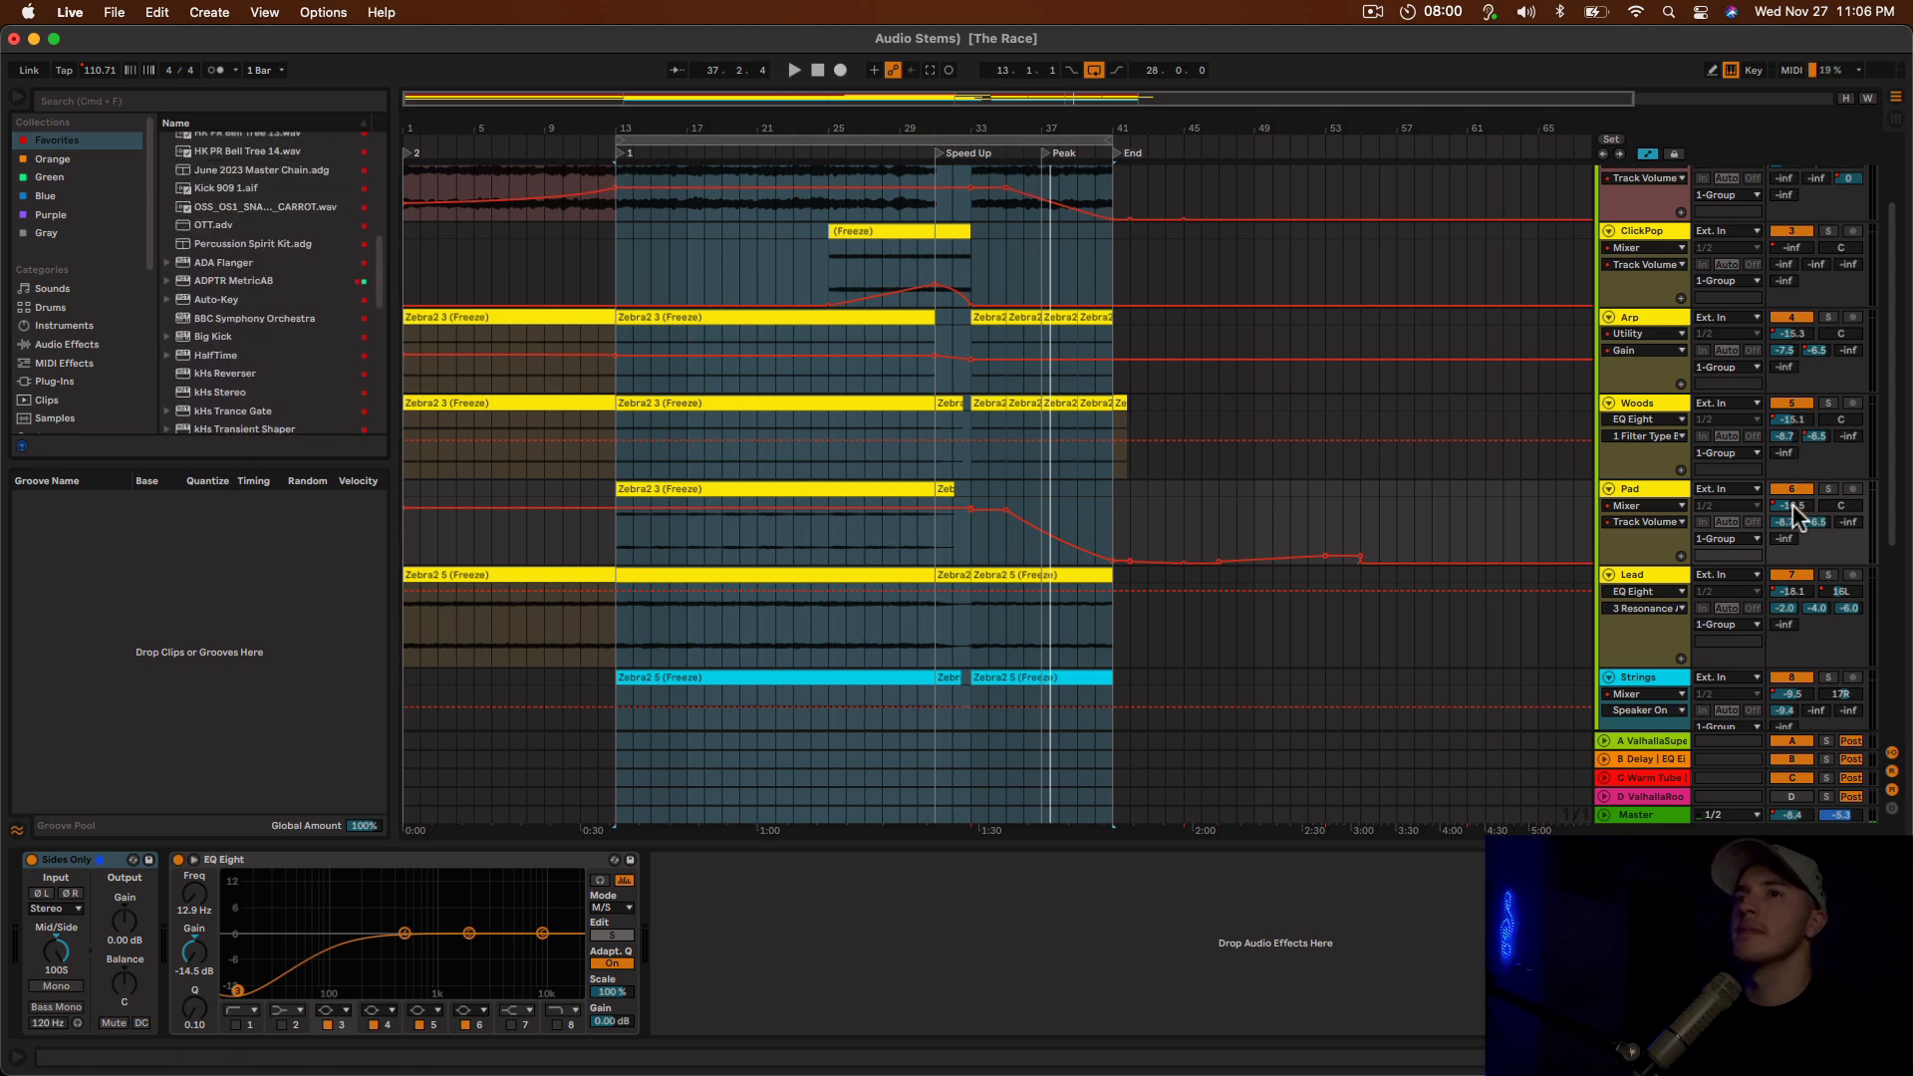
Solo the Lead track and play it from the beginning of the arrangement.
left_click(1826, 575)
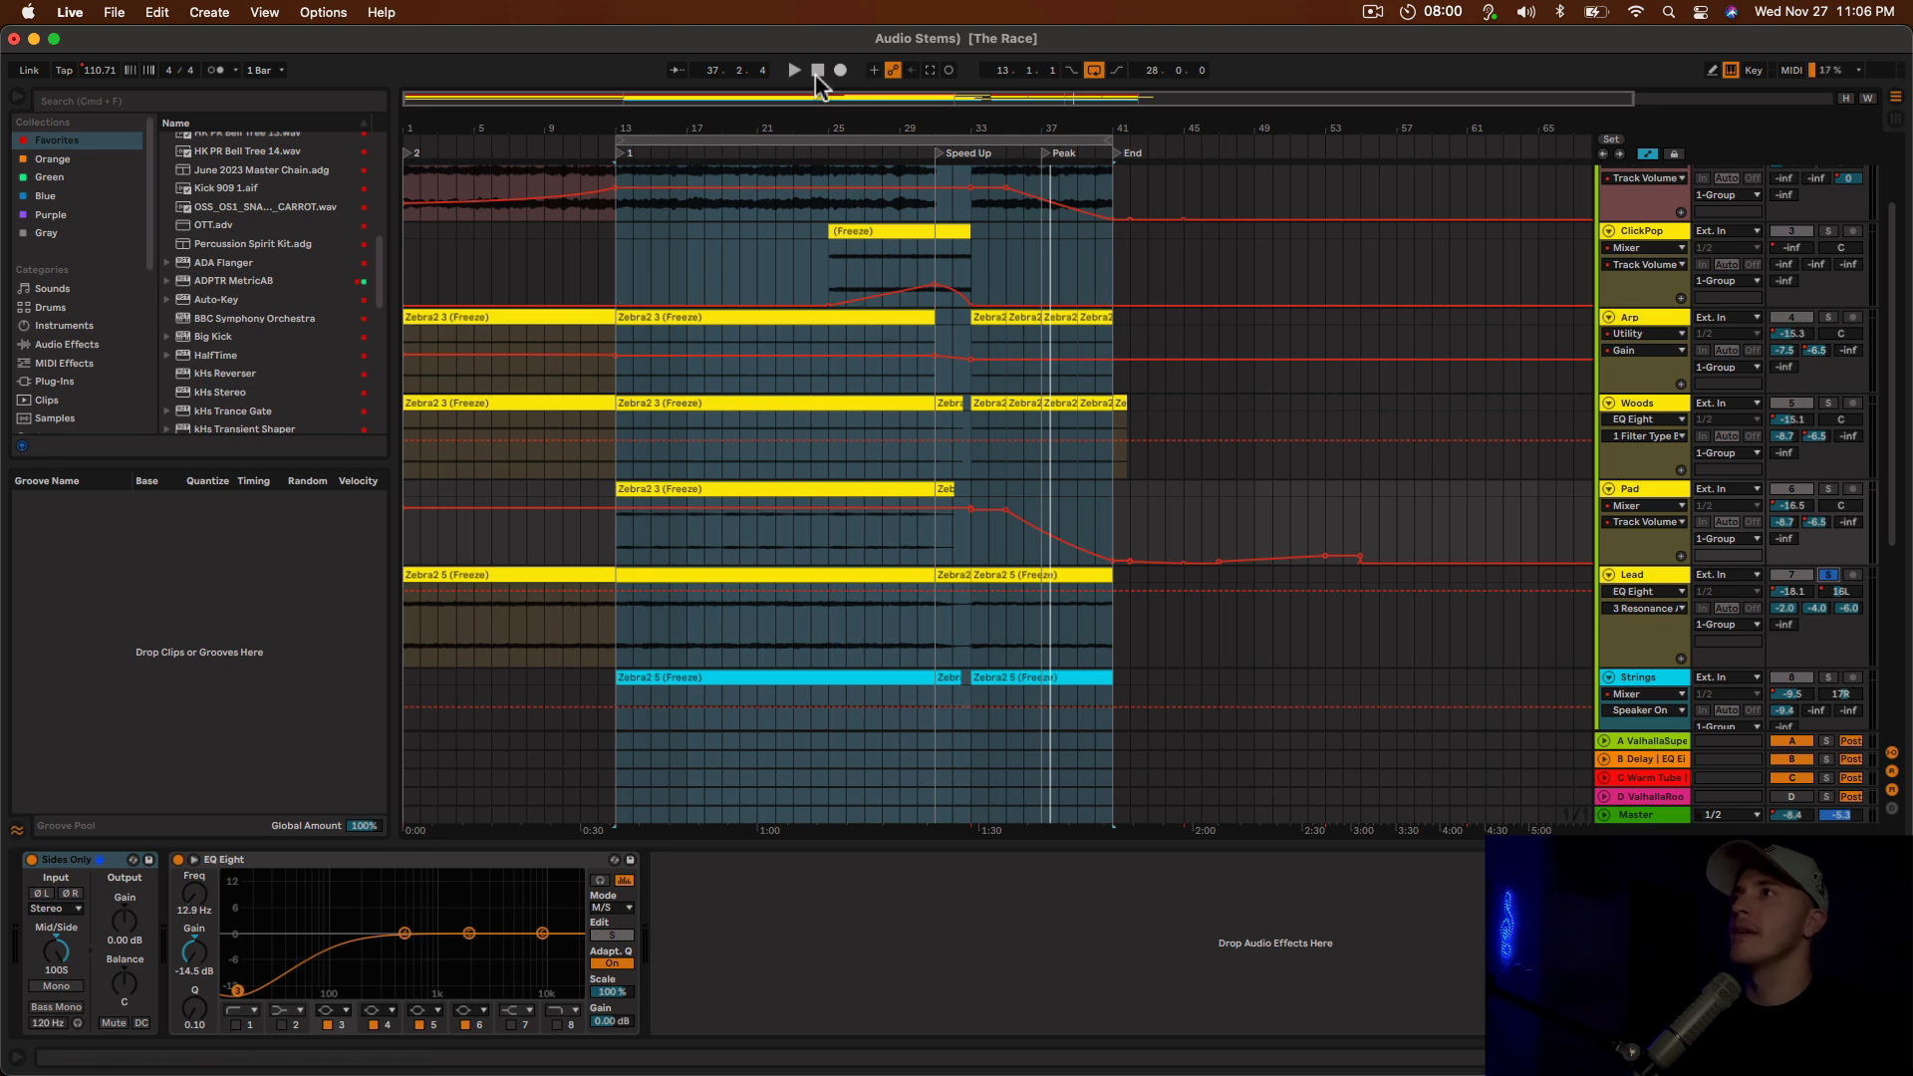
left_click(797, 68)
double_click(815, 65)
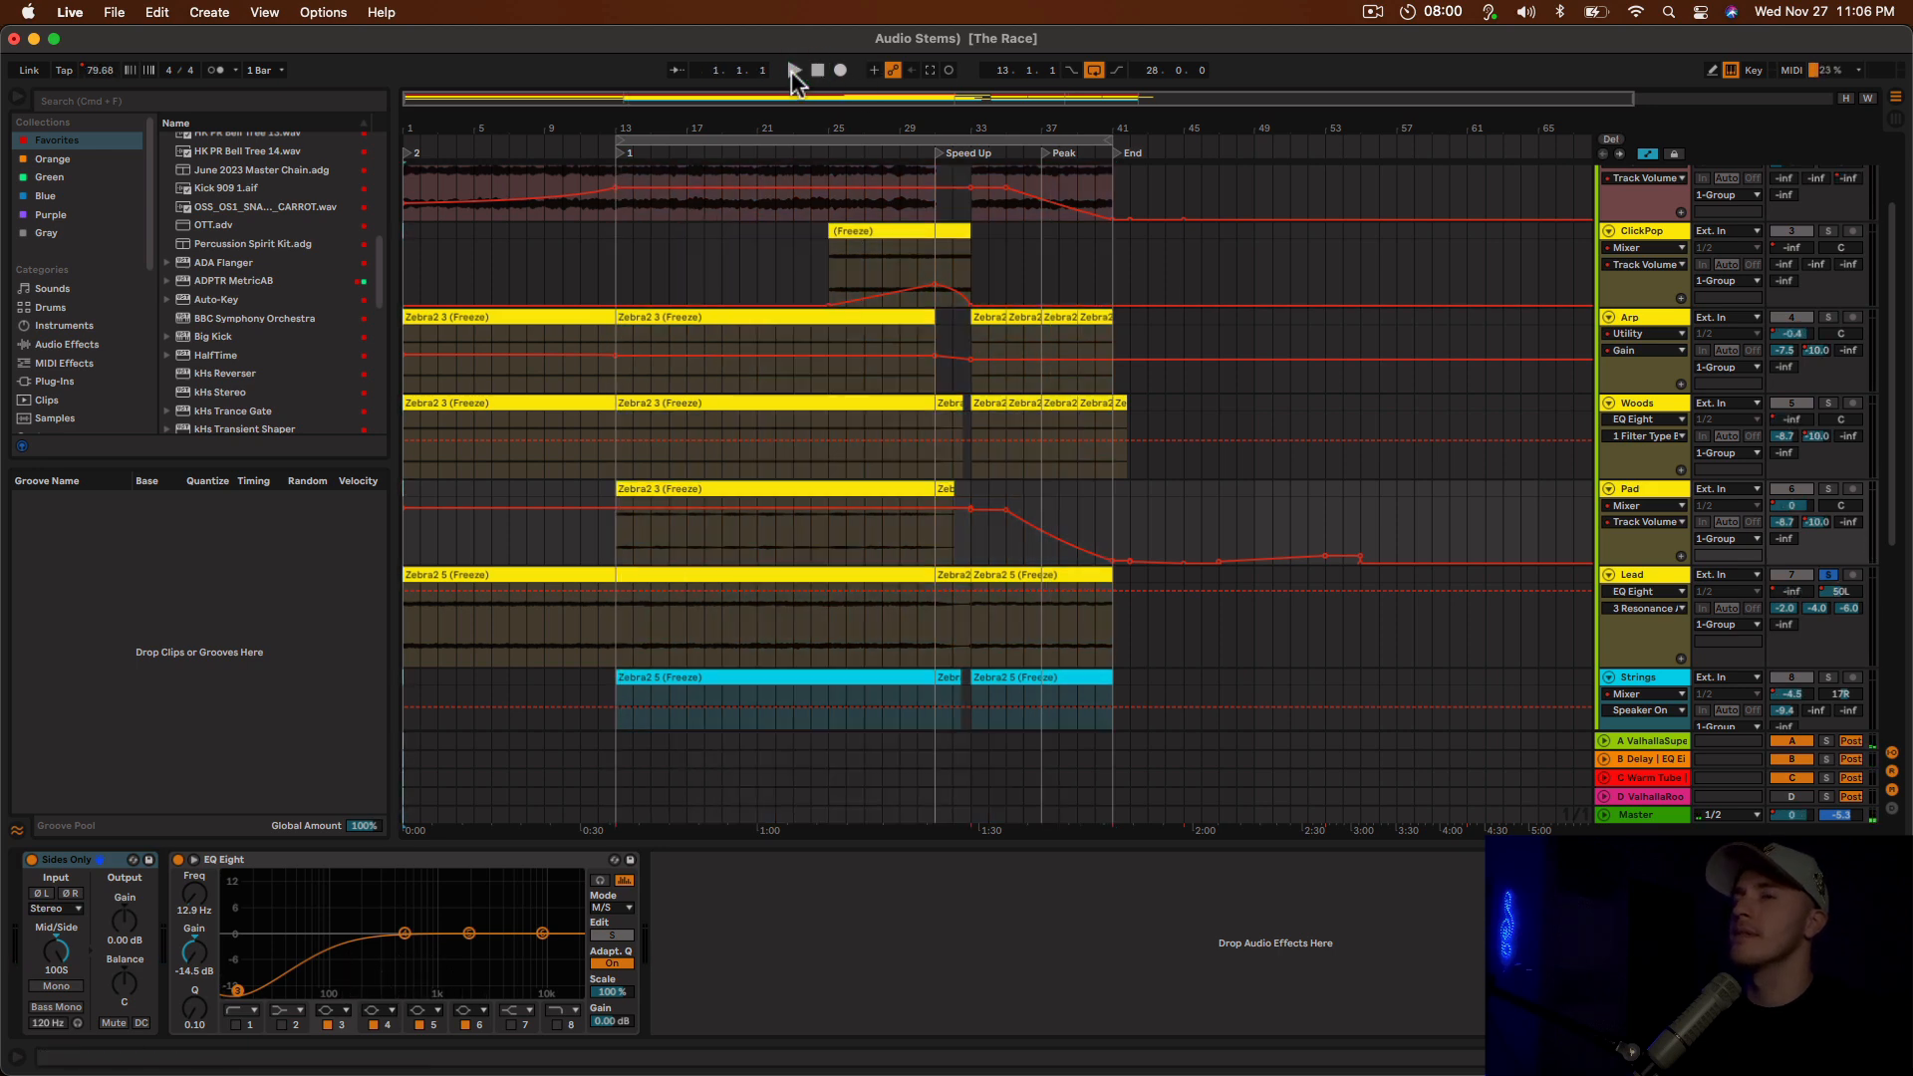
left_click(497, 147)
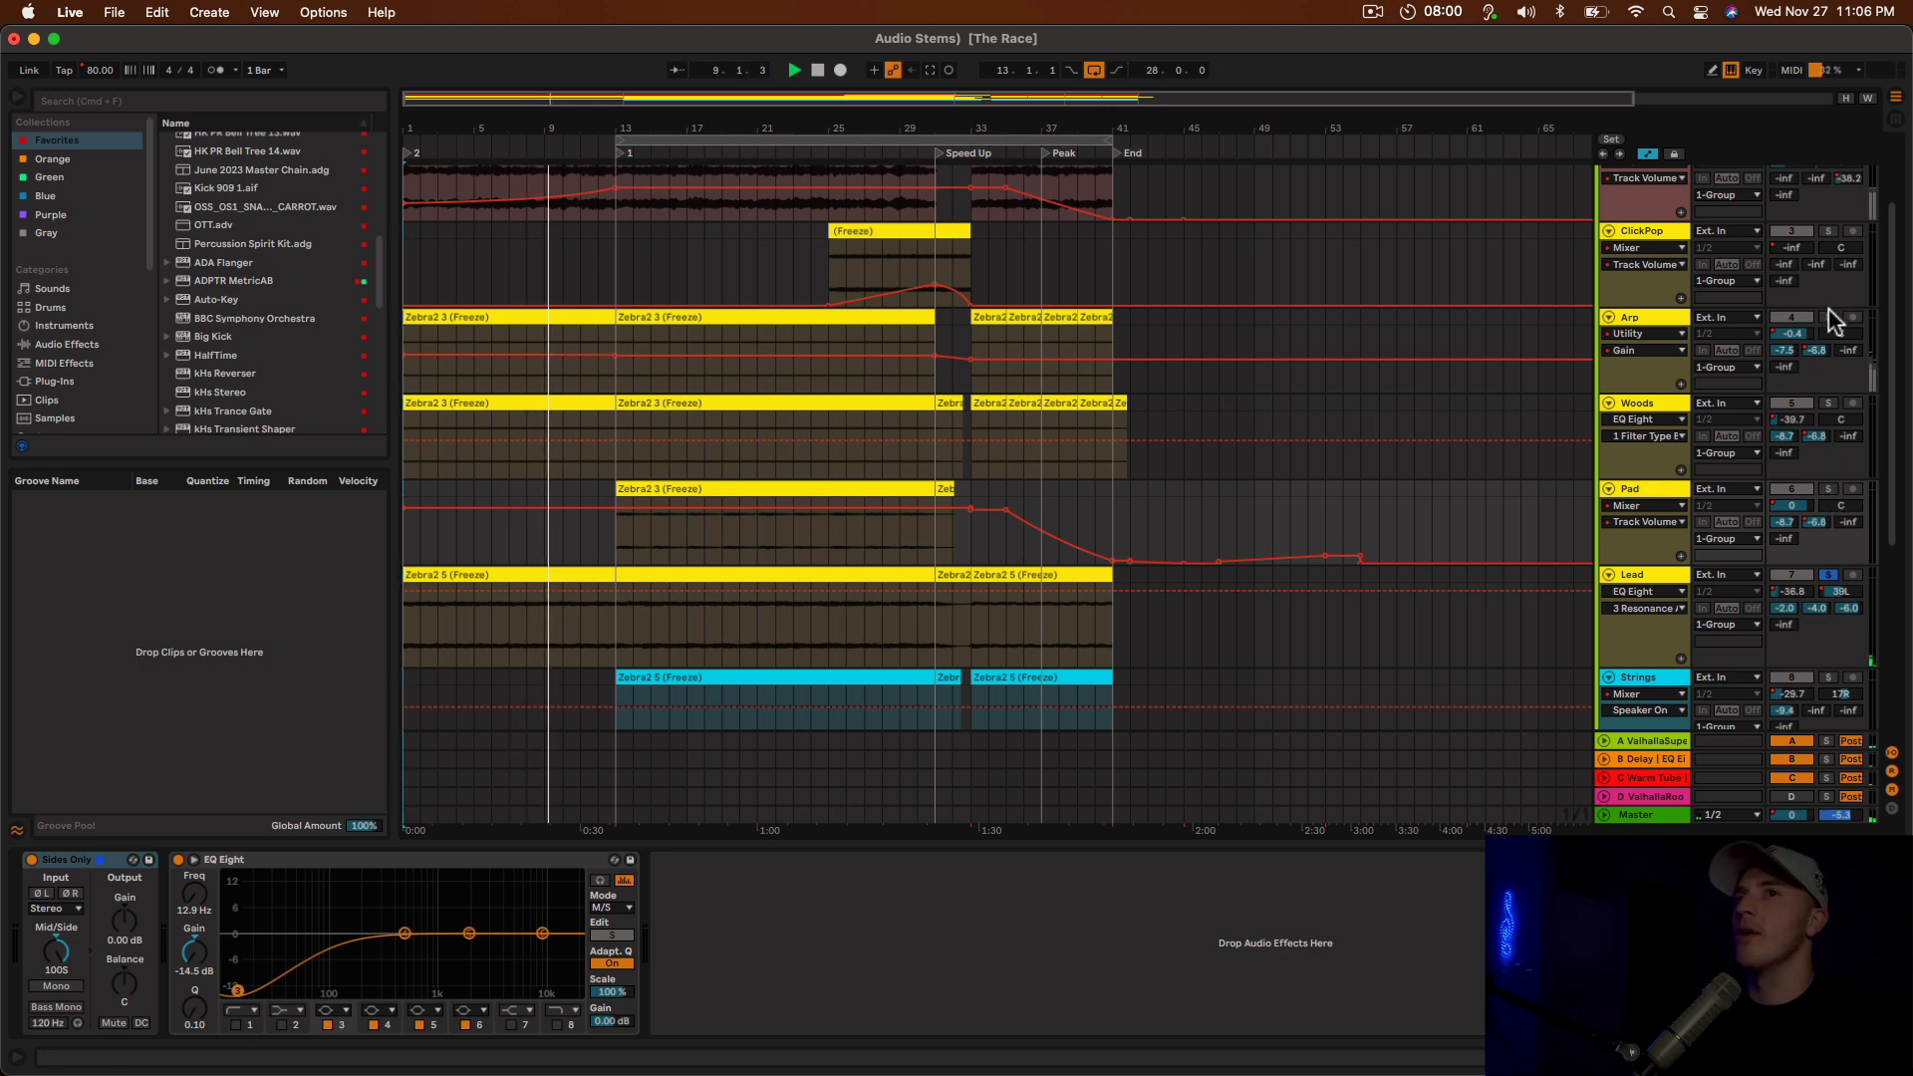
Solo the Arp track instead, audition it from the start of the arrangement and stop playback.
left_click(1829, 317)
left_click(793, 70)
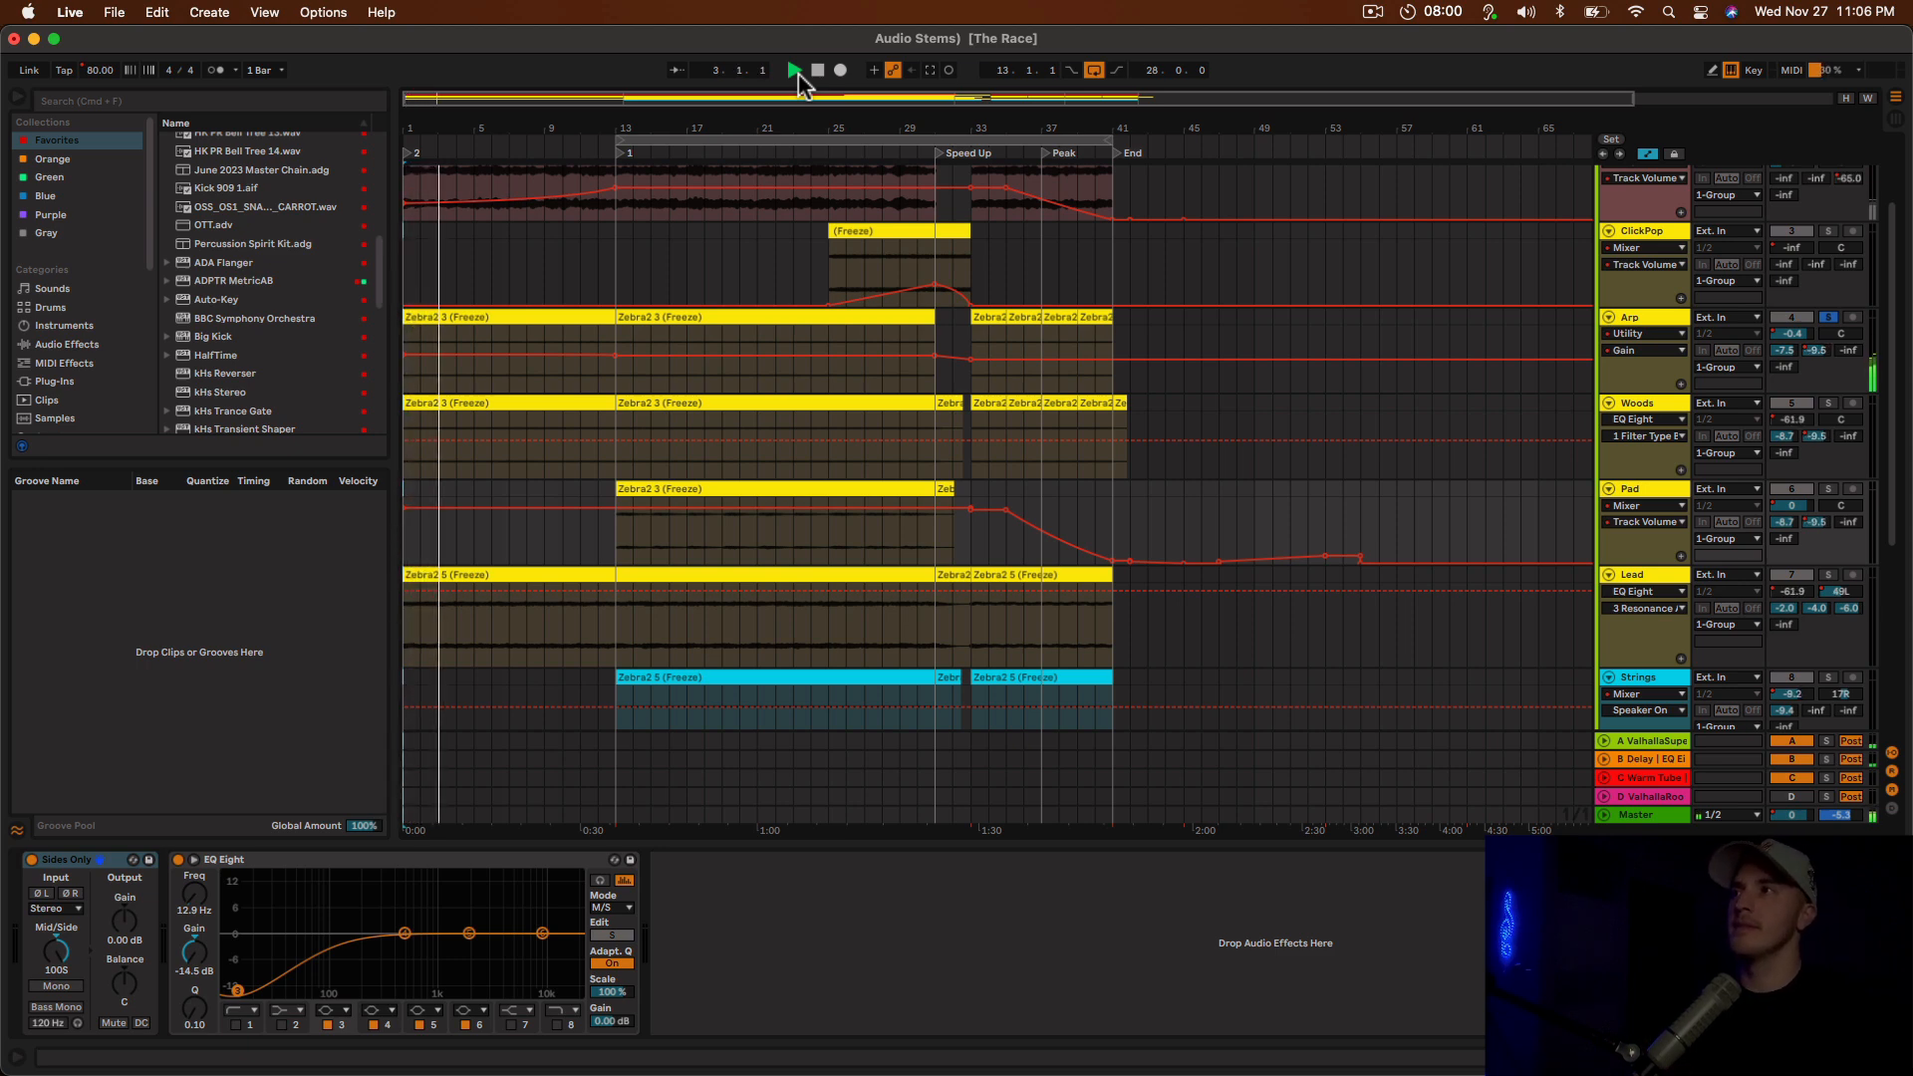
key("space")
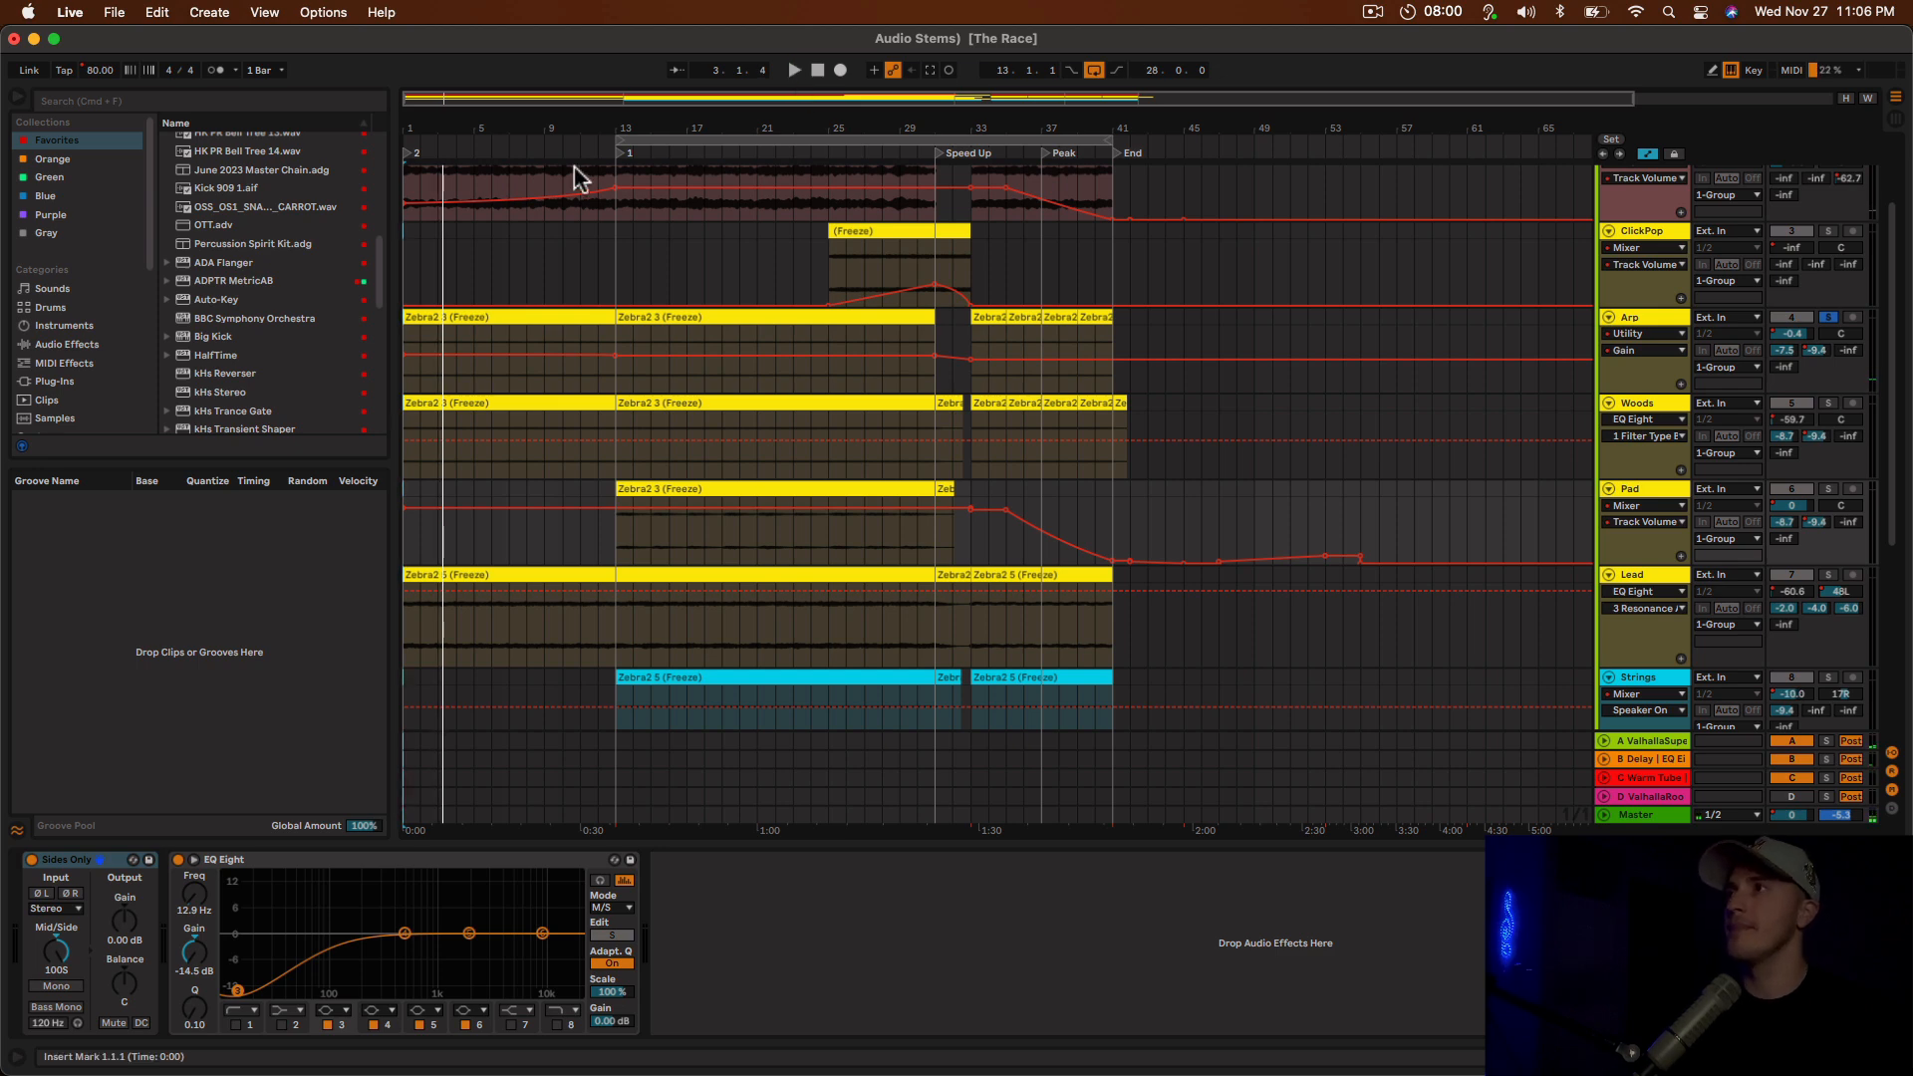
Audition the soloed Arp track from locator 1 at bar 13.
left_click(540, 199)
left_click(572, 236)
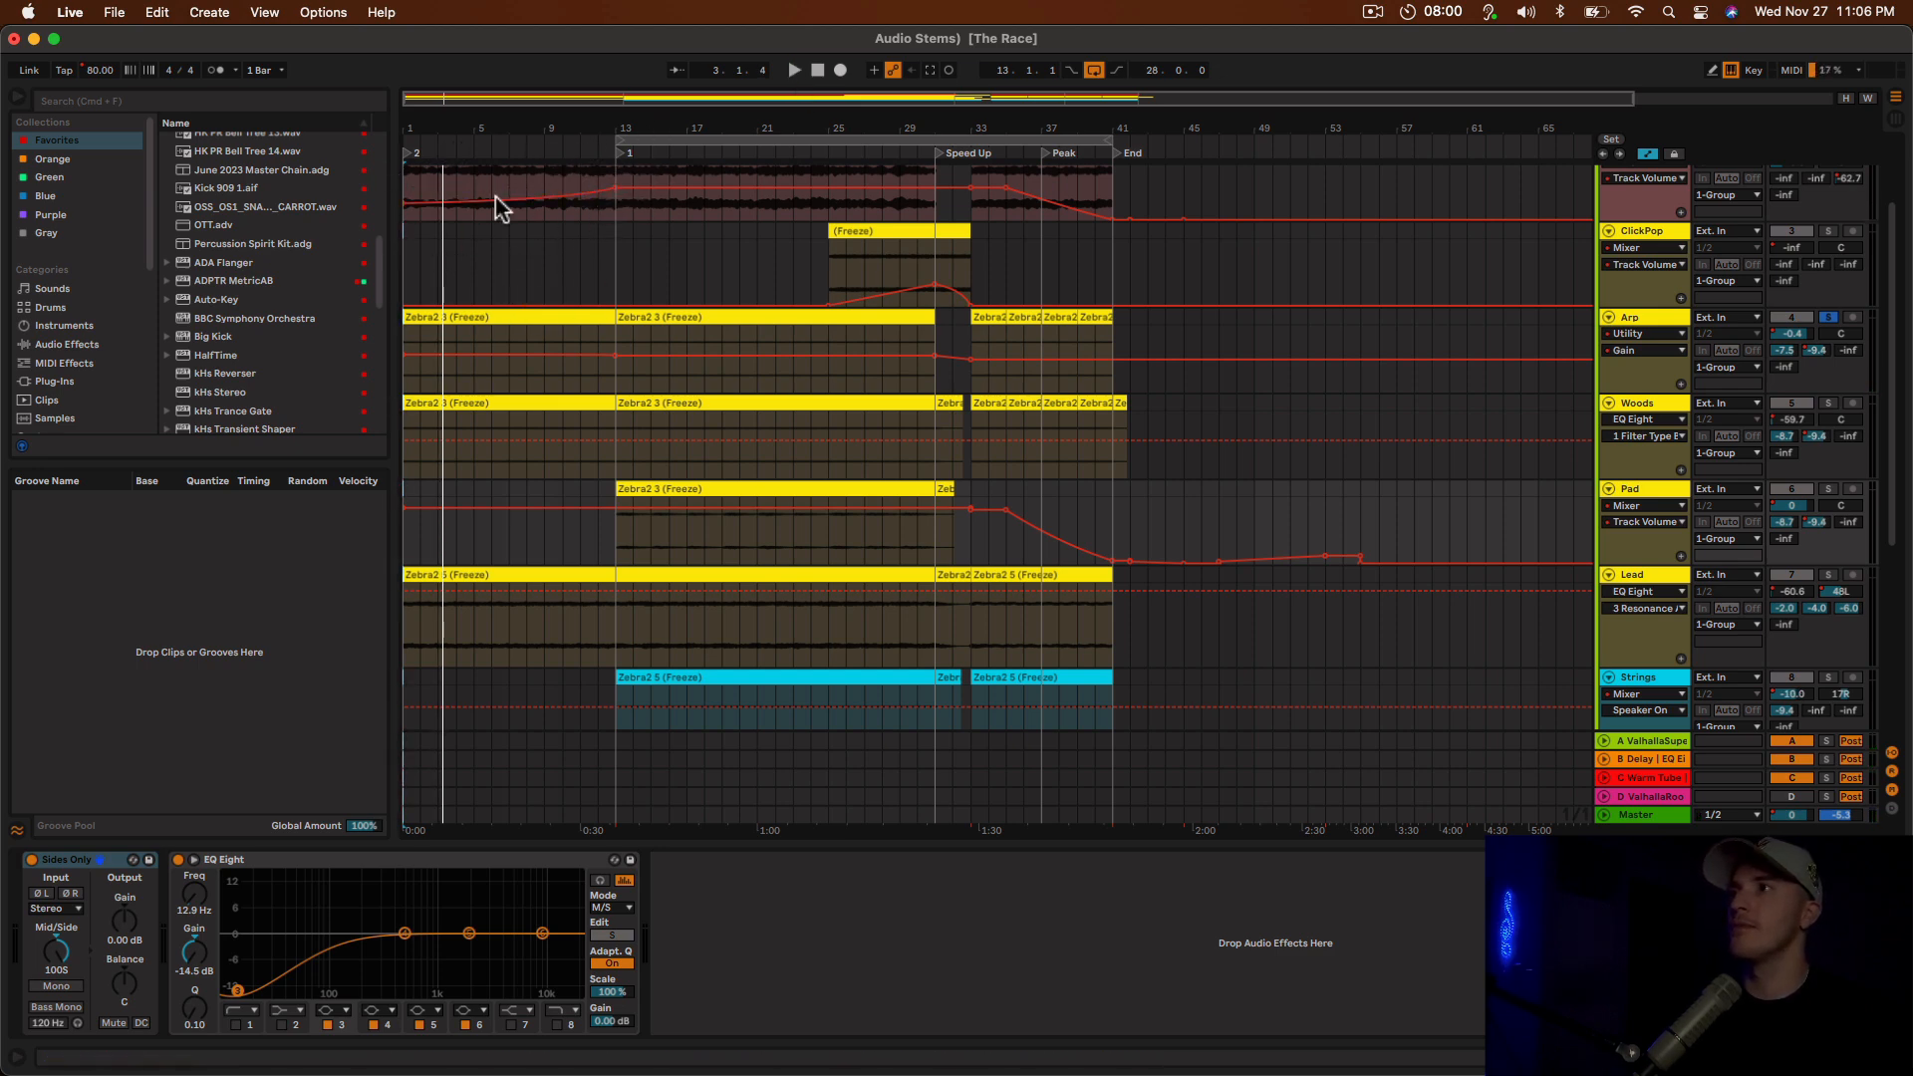
left_click(626, 158)
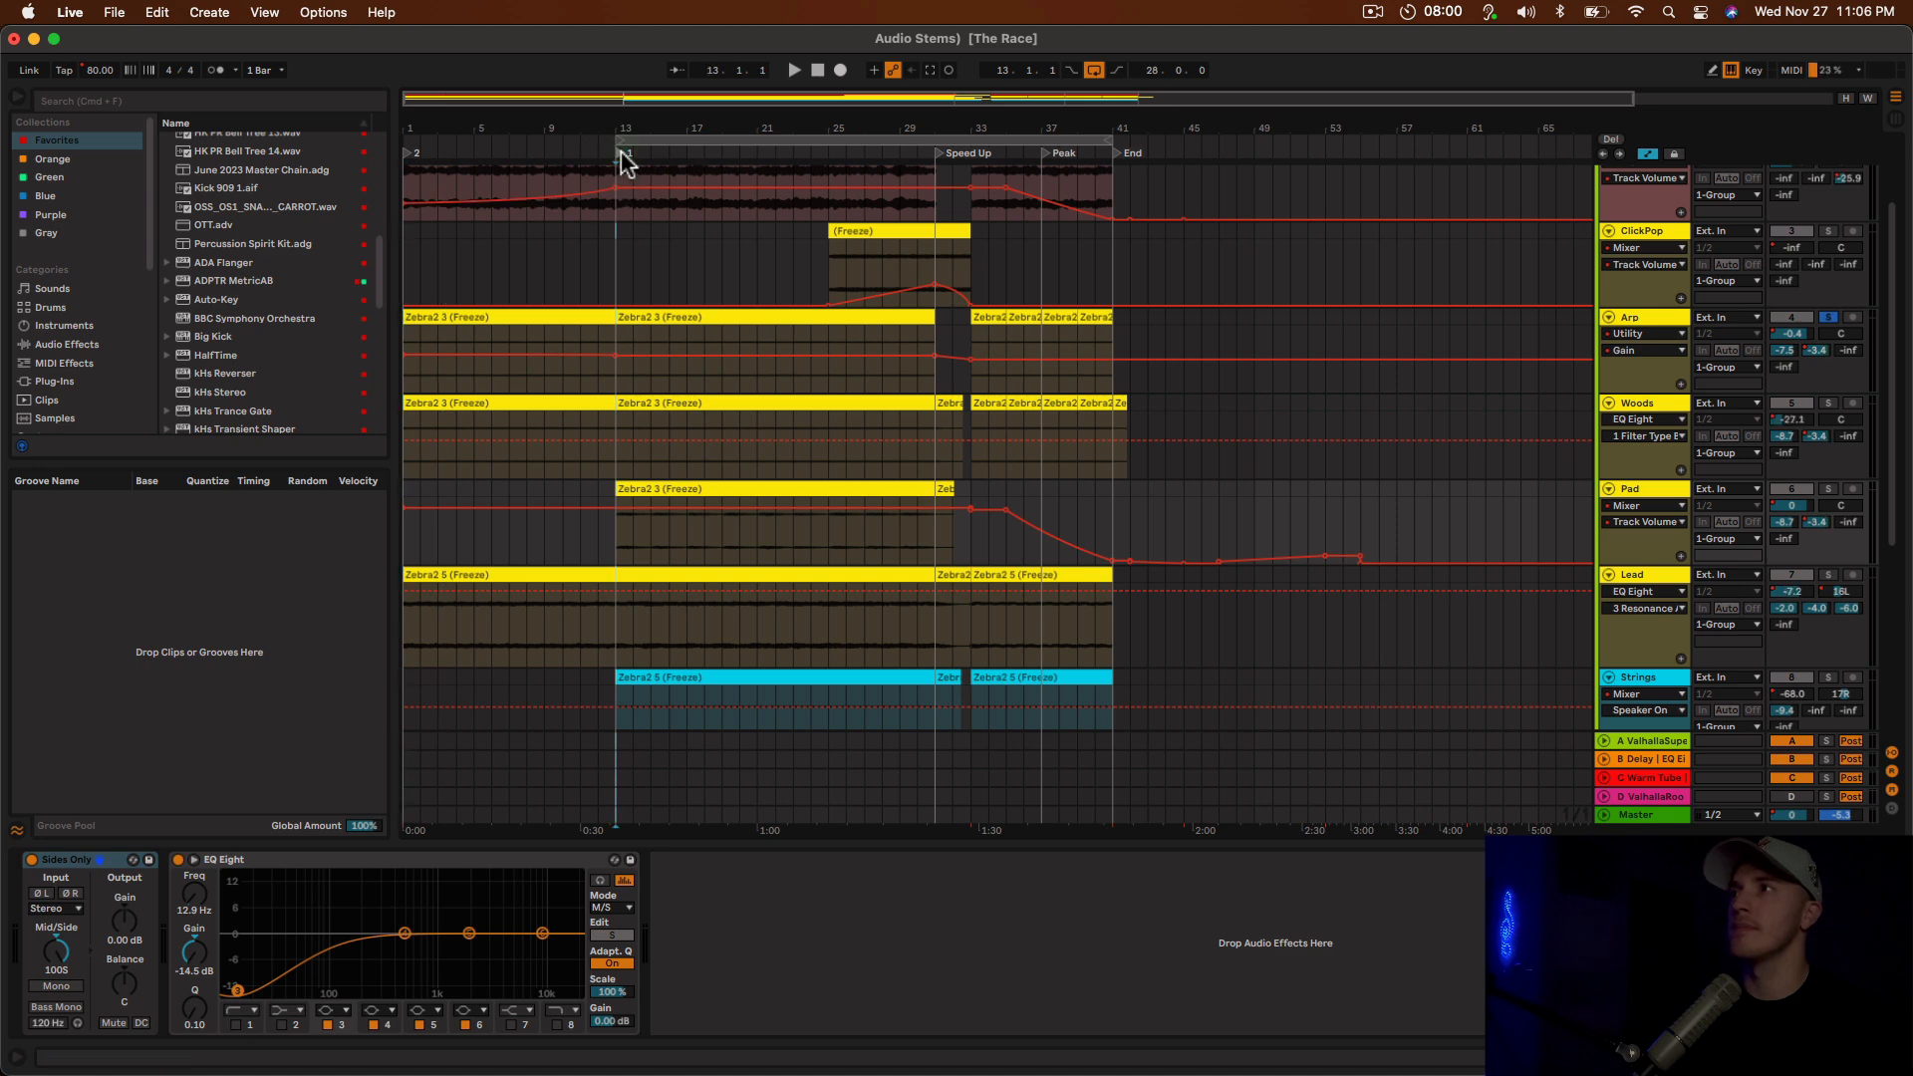
key("space")
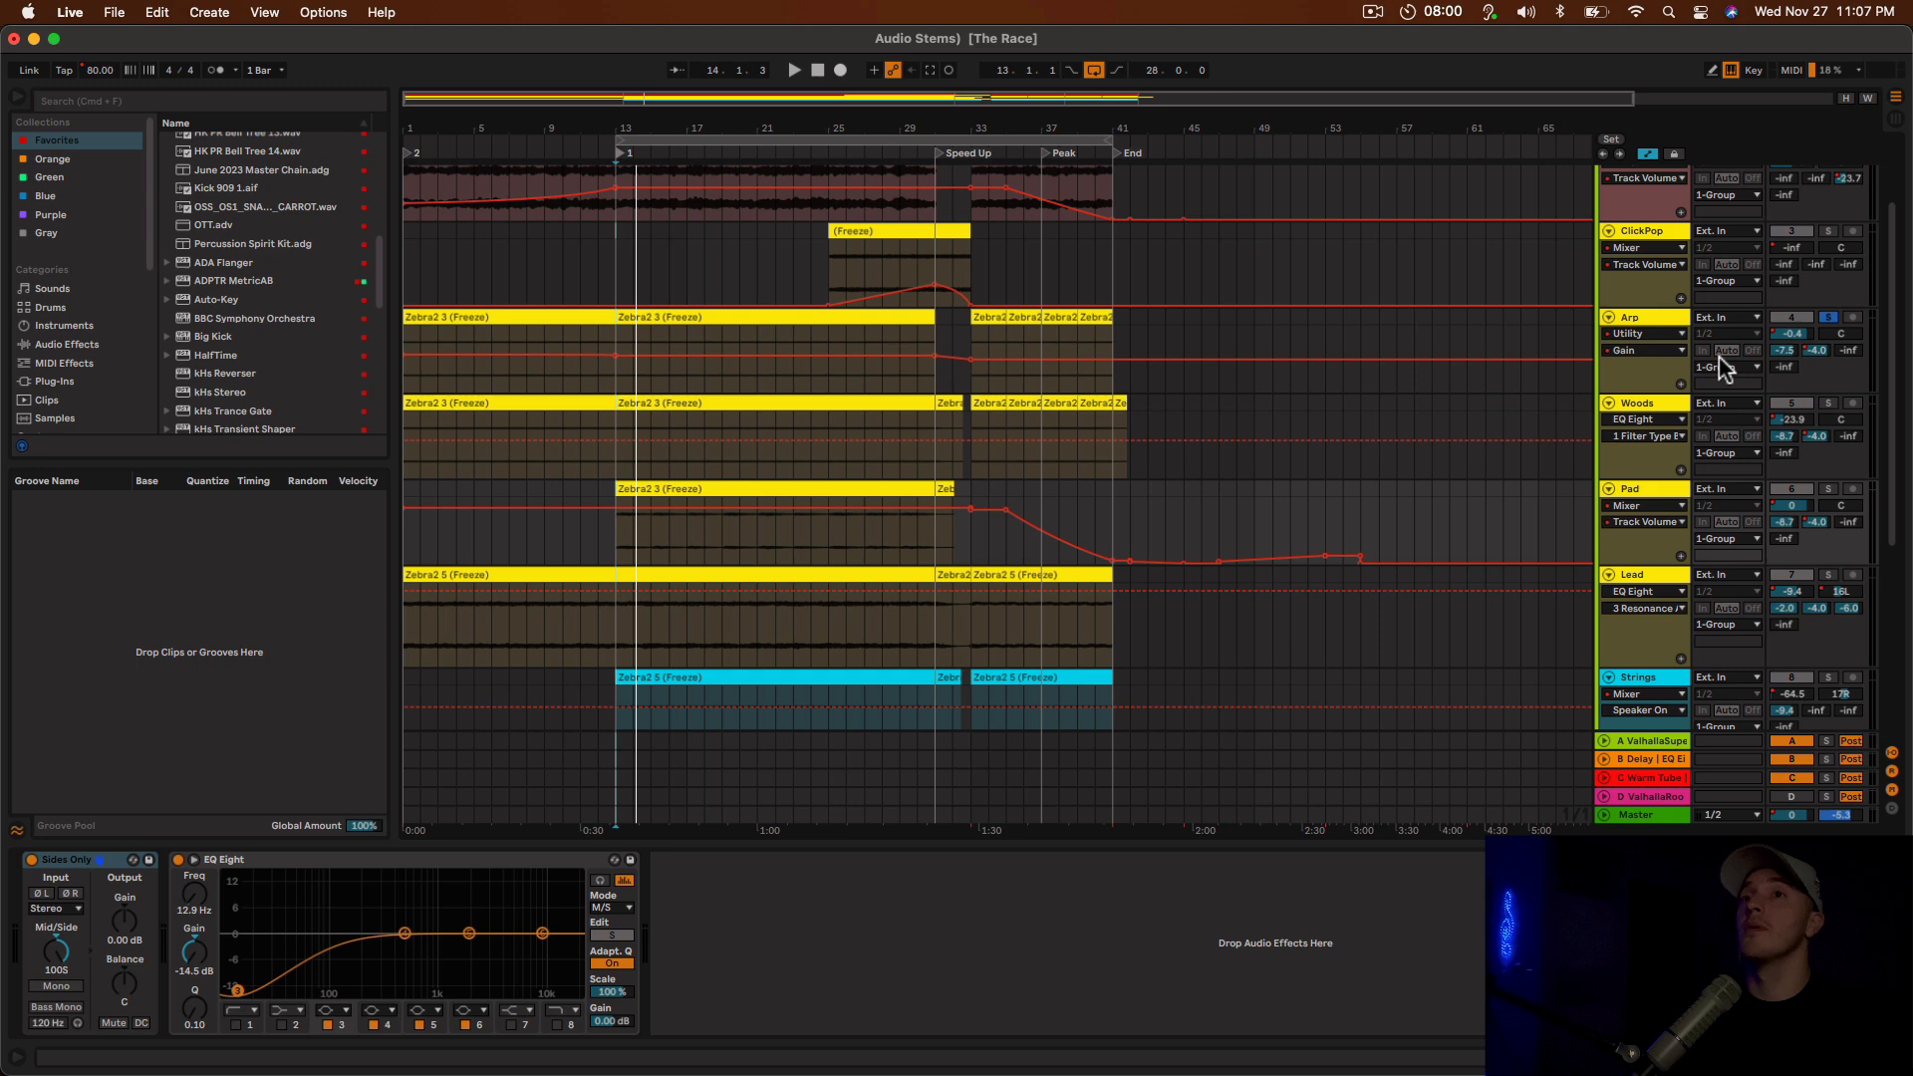
Add an Auto Filter to the end of the Arp track's device chain and set its frequency to 19.9 kHz.
left_click(1668, 317)
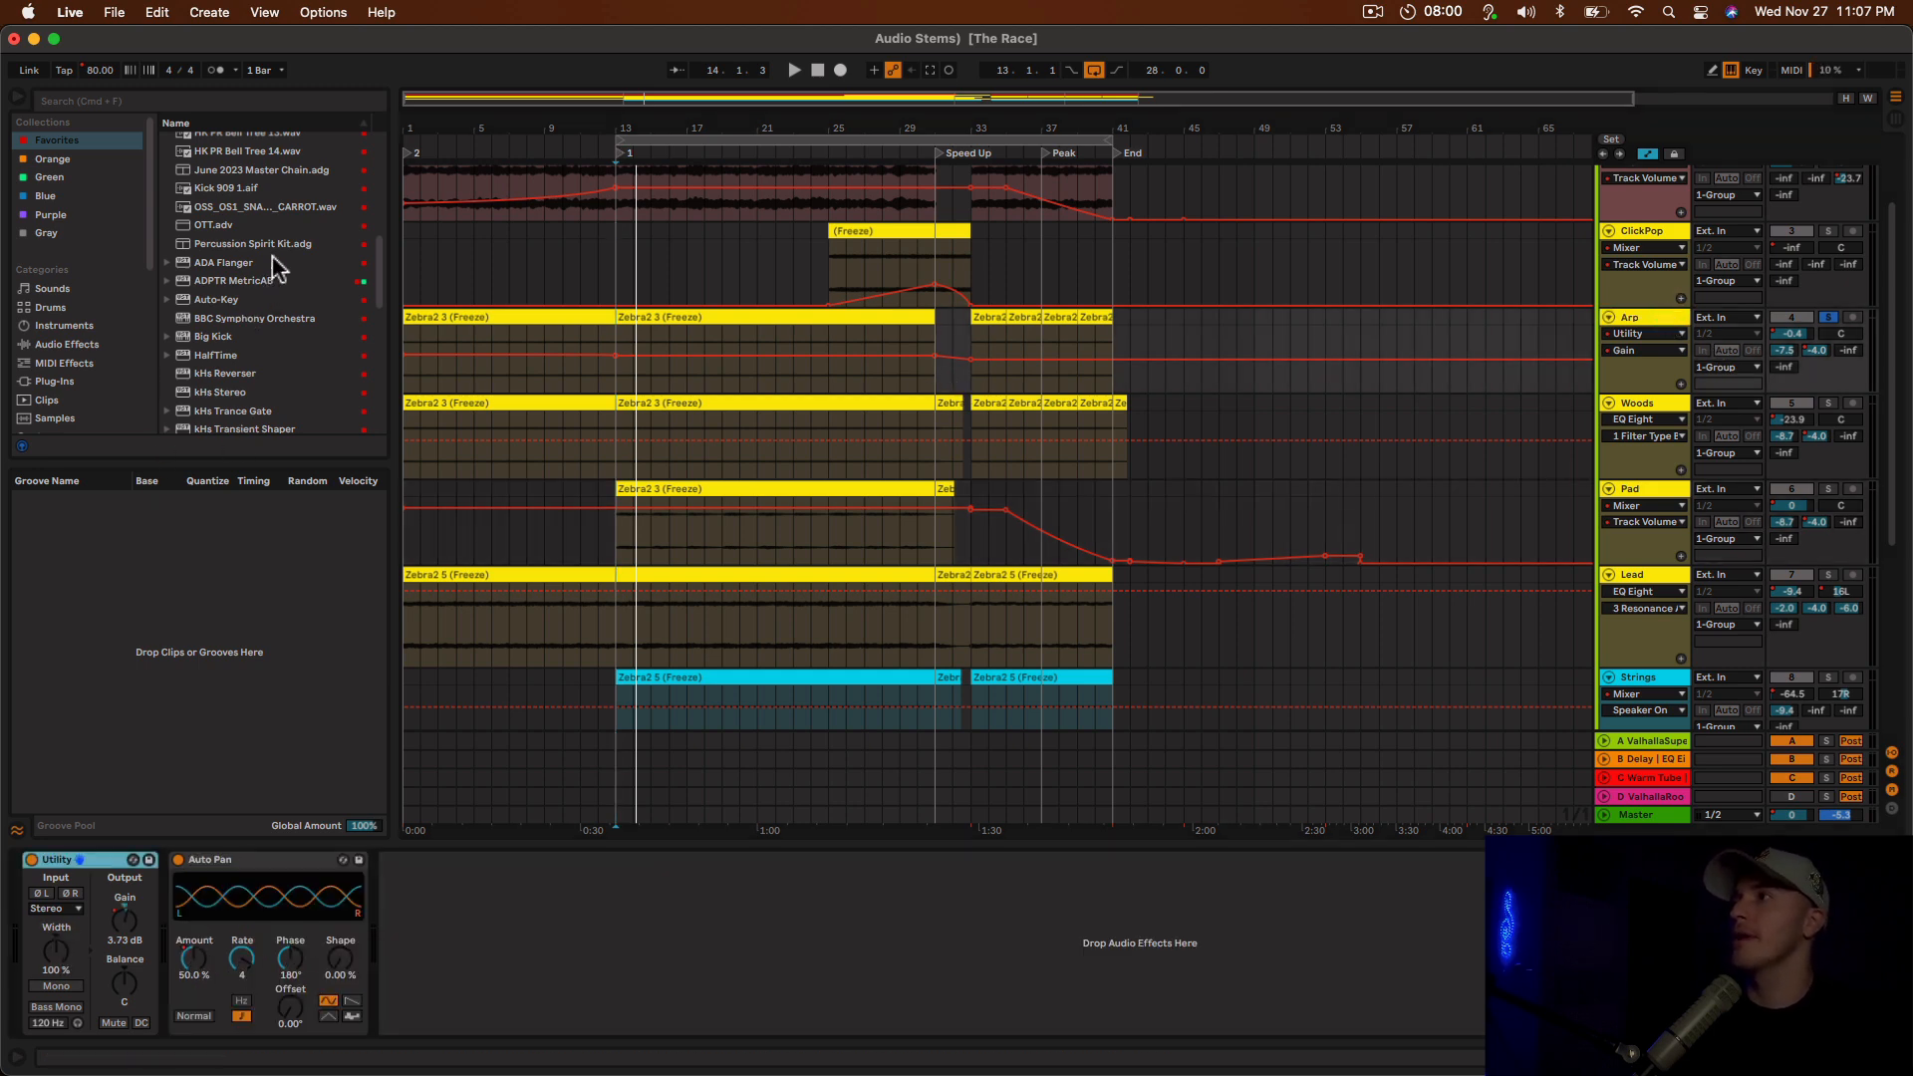
scroll(272, 255, "up", 10)
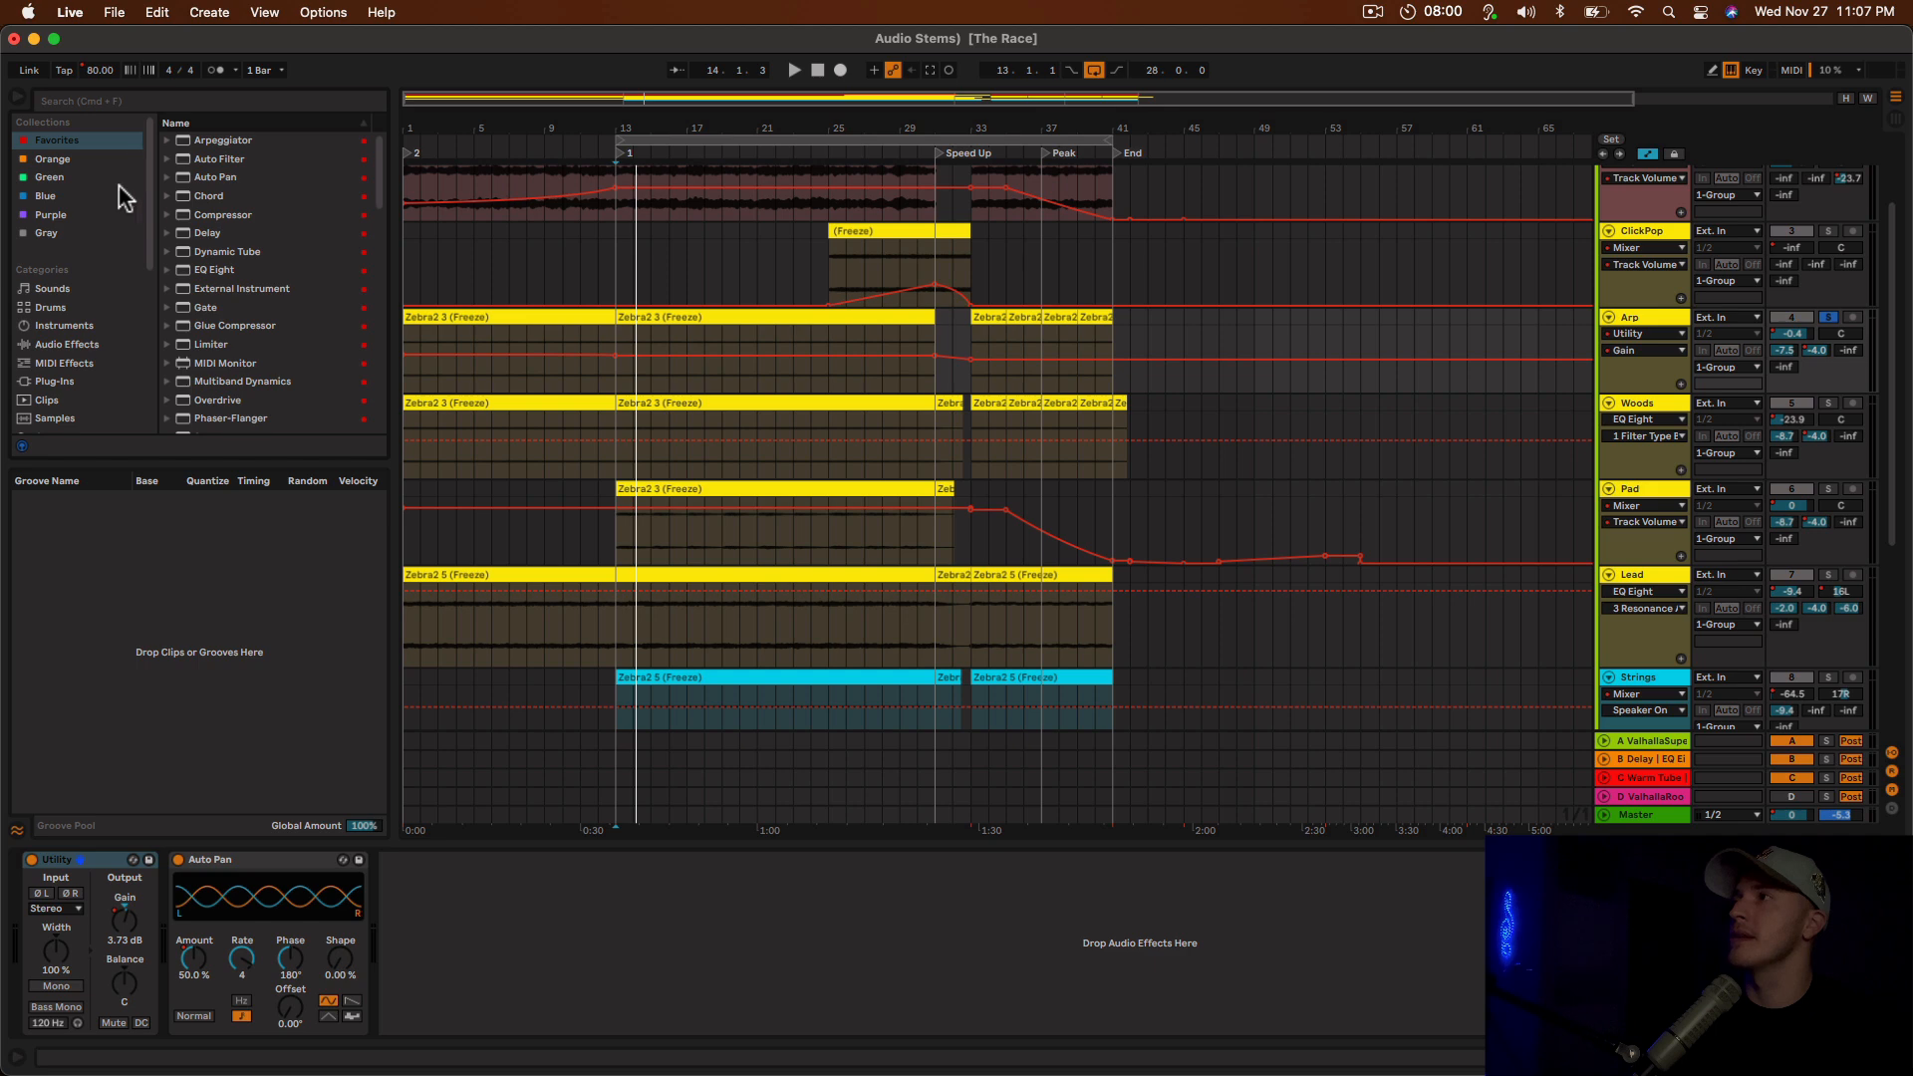
double_click(225, 159)
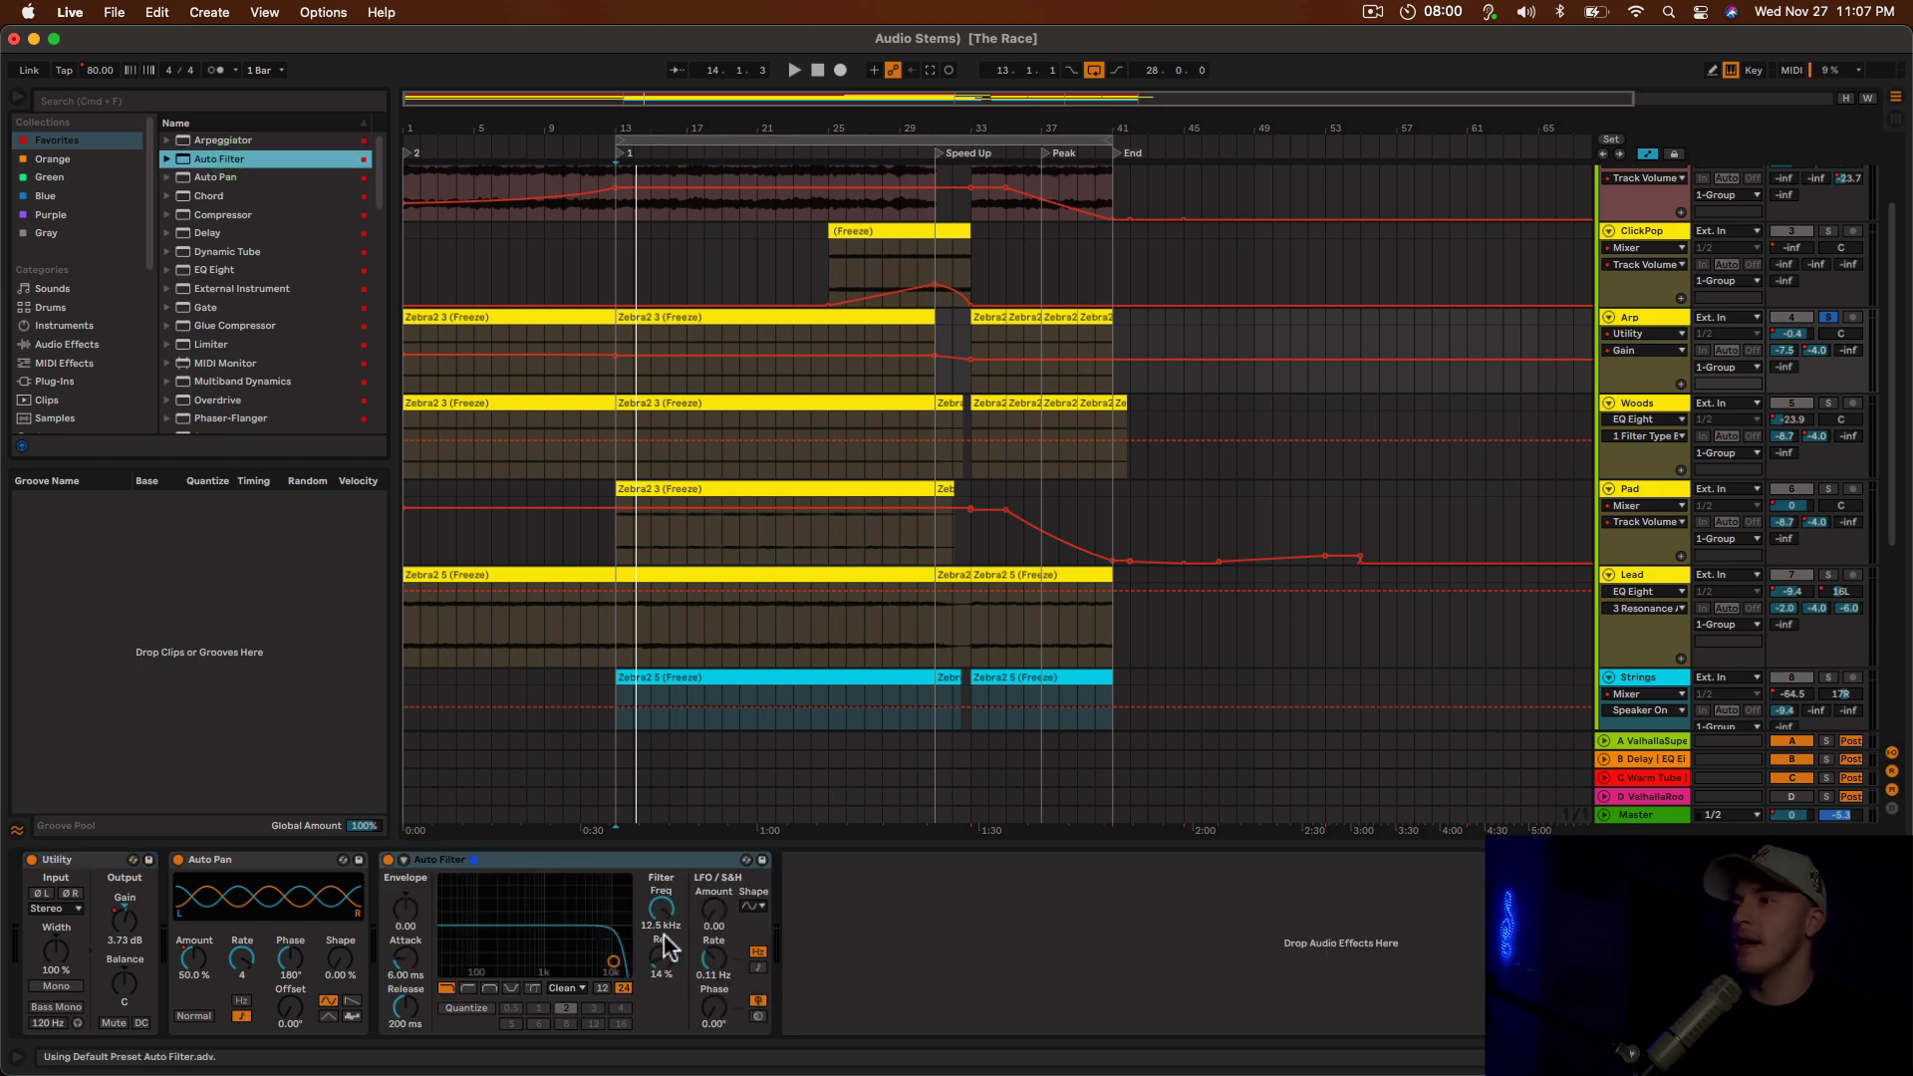
left_click_drag(661, 910, 661, 847)
left_click(918, 773)
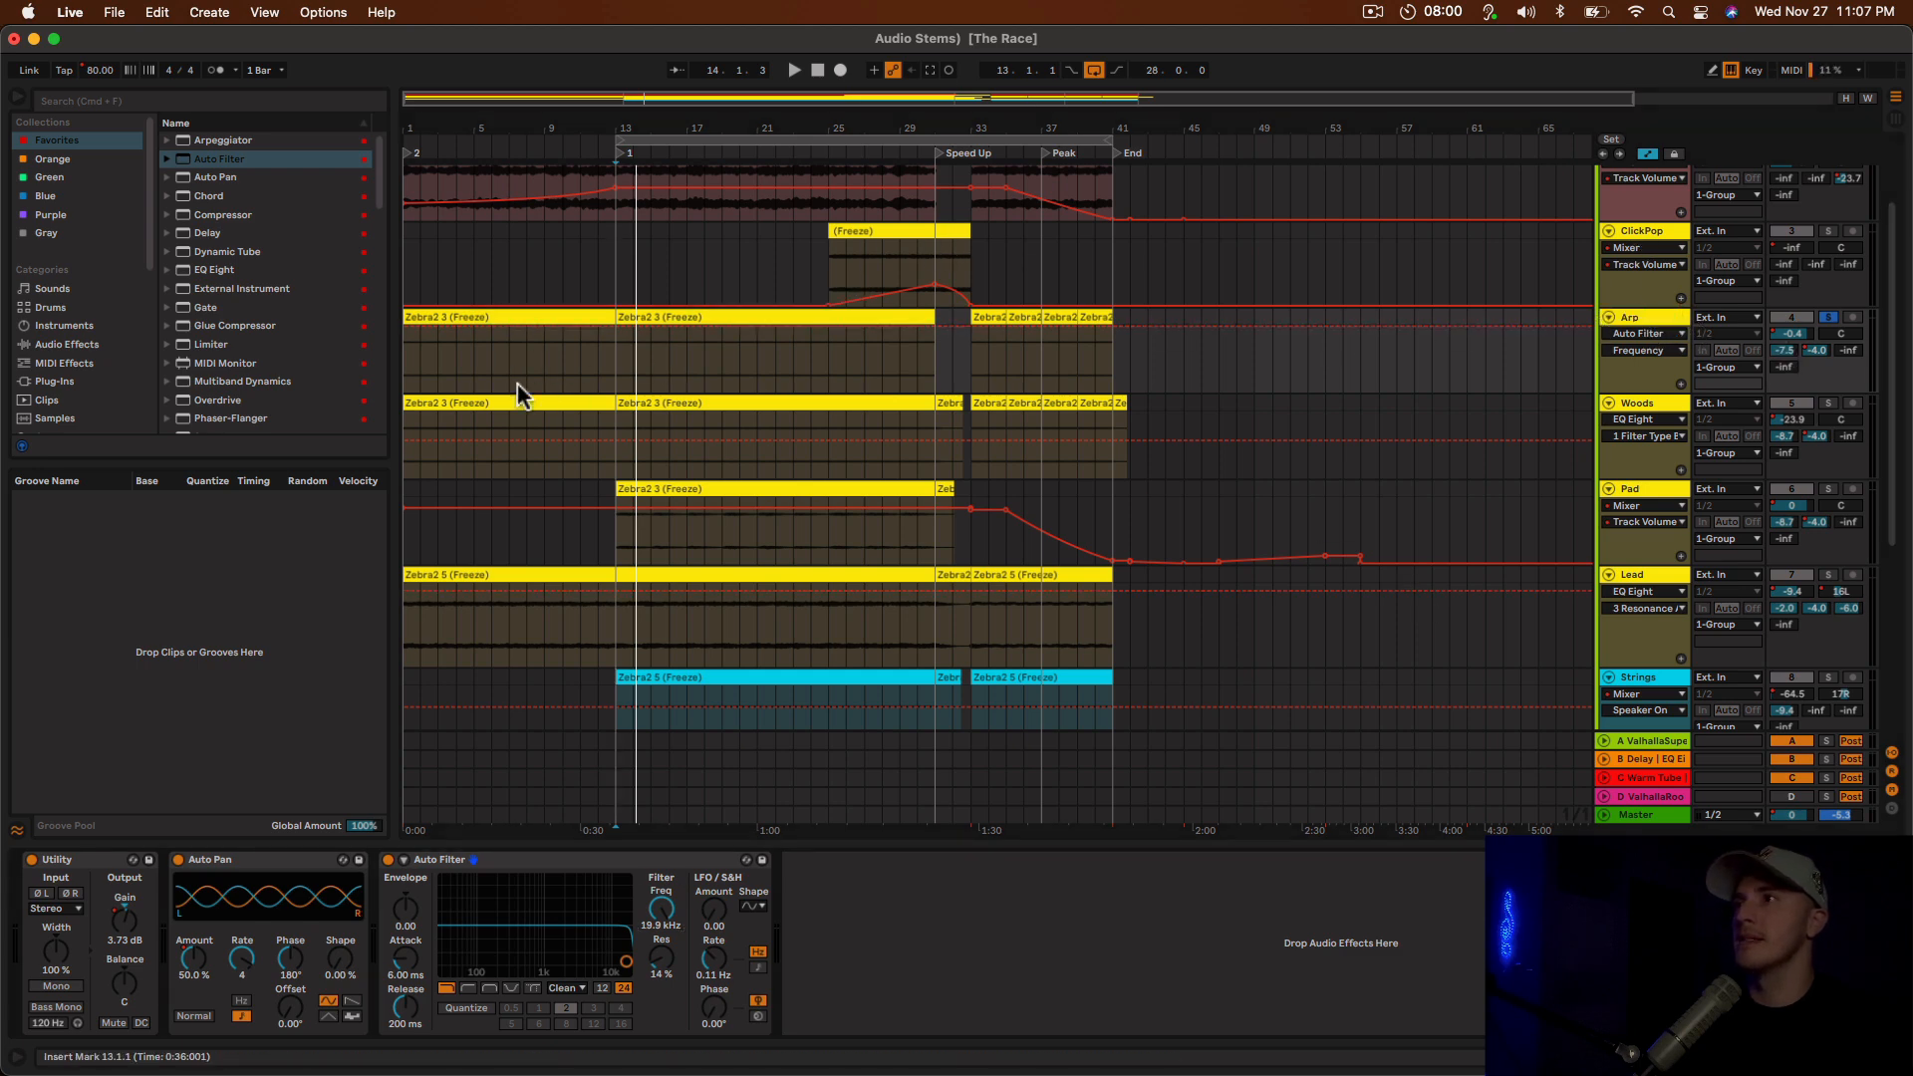
mouse_move(661, 908)
left_mouse_down()
mouse_move(661, 994)
mouse_move(668, 901)
left_mouse_up()
Start the 8-minute countdown in Smart Countdown Timer and dismiss its window.
left_click(1441, 12)
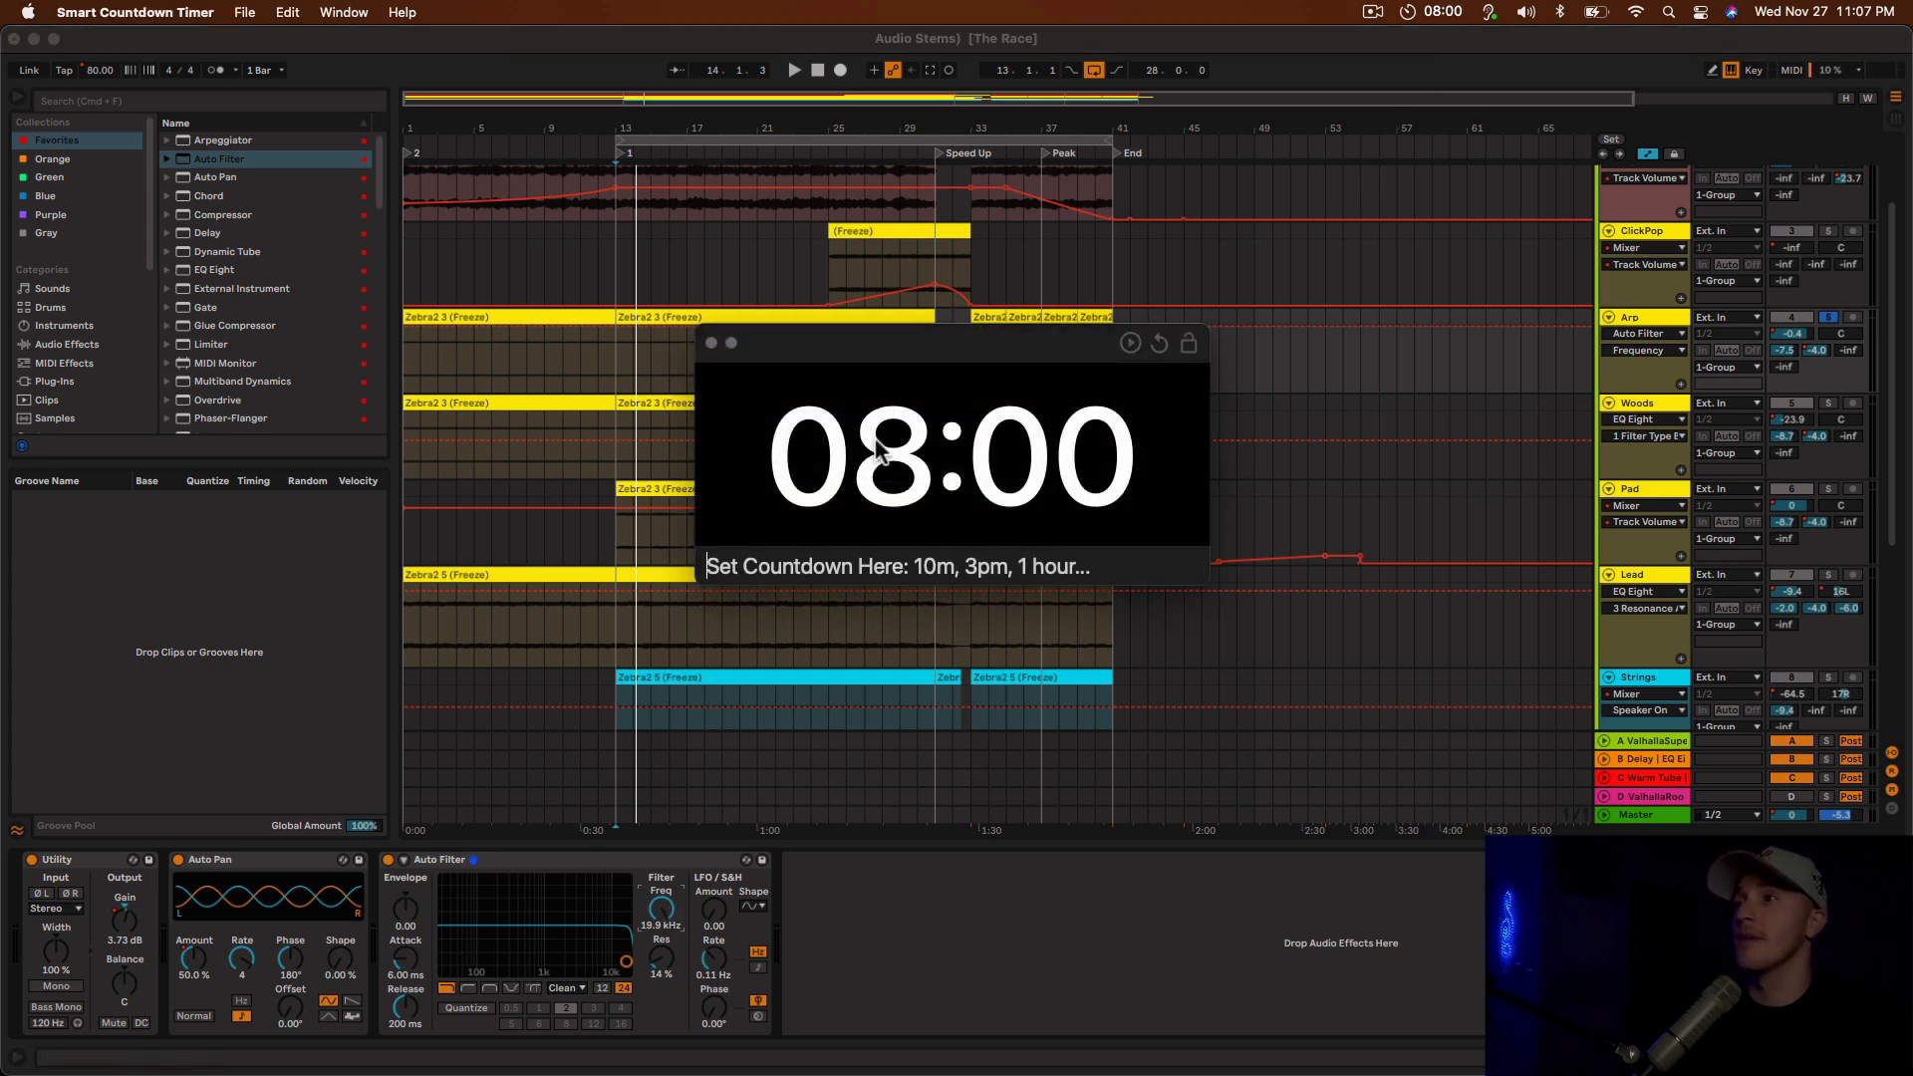
left_click(1133, 343)
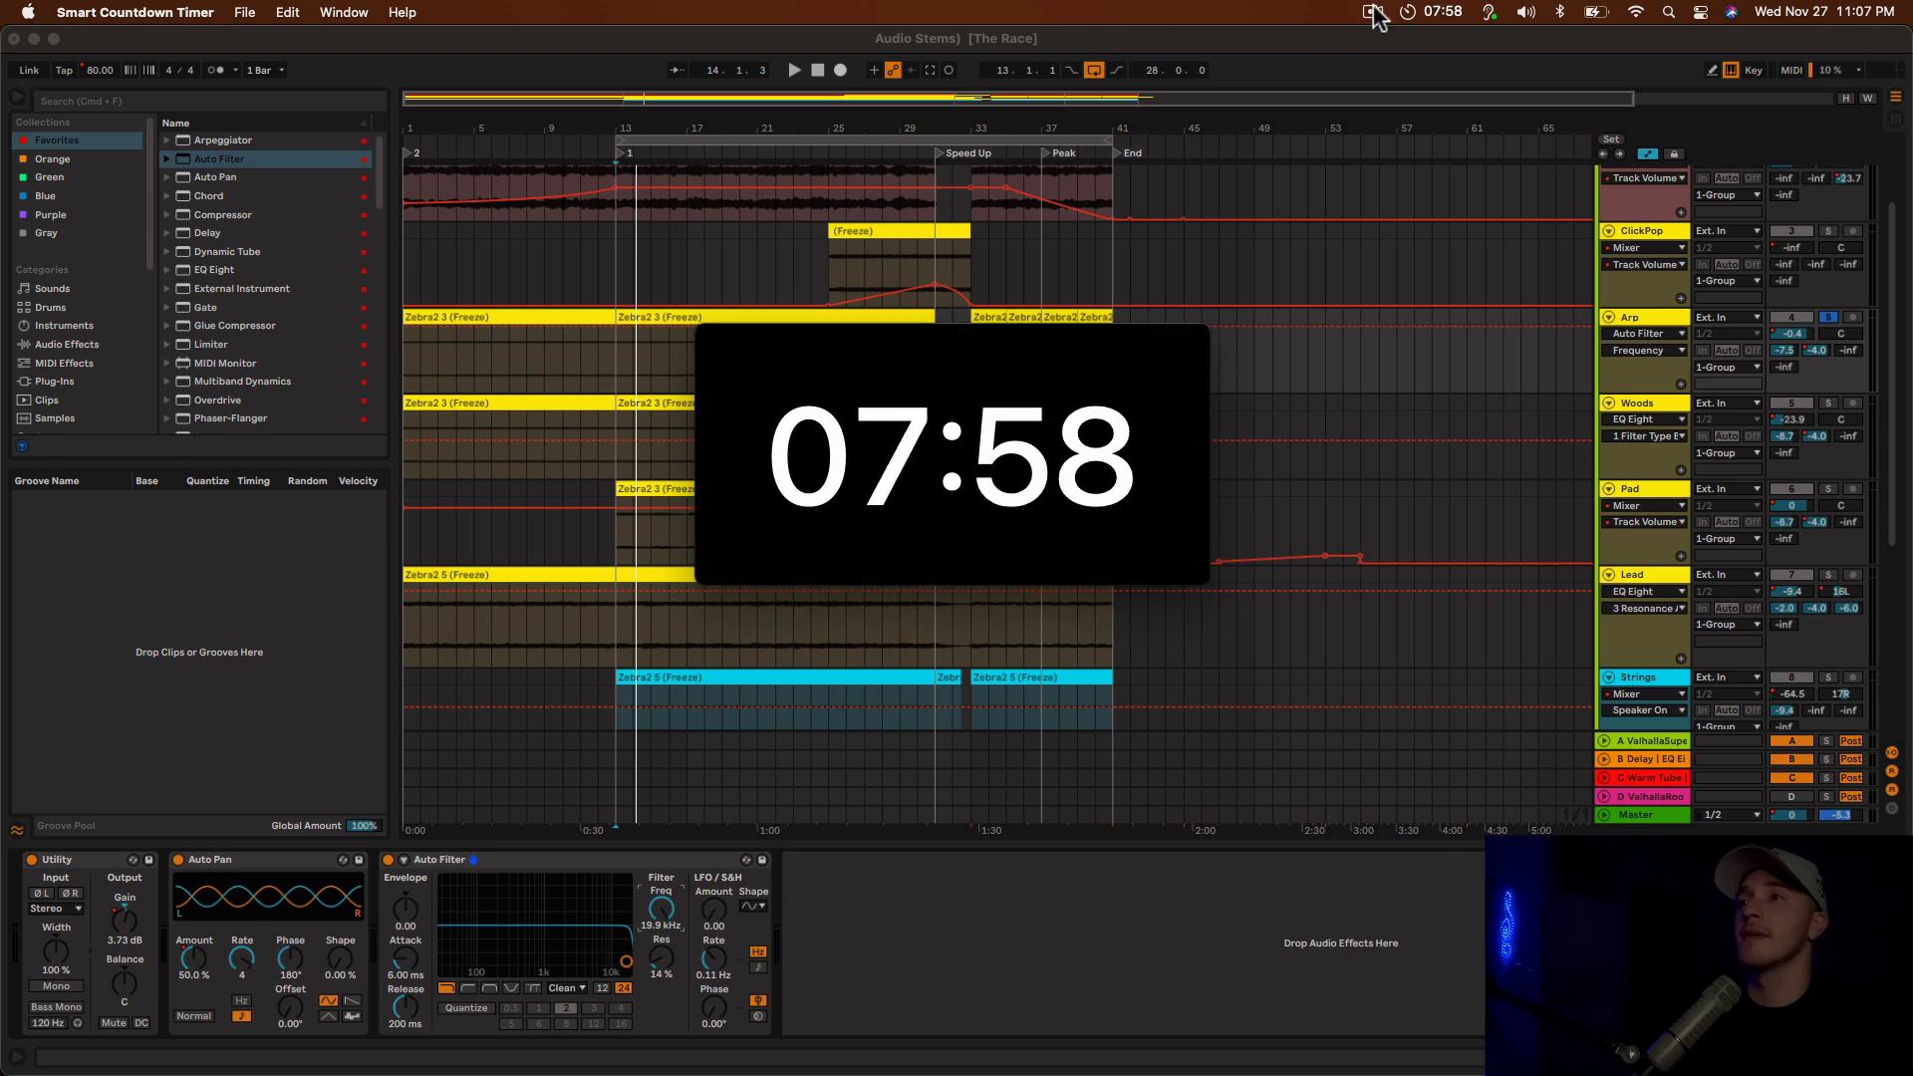
mouse_move(1118, 332)
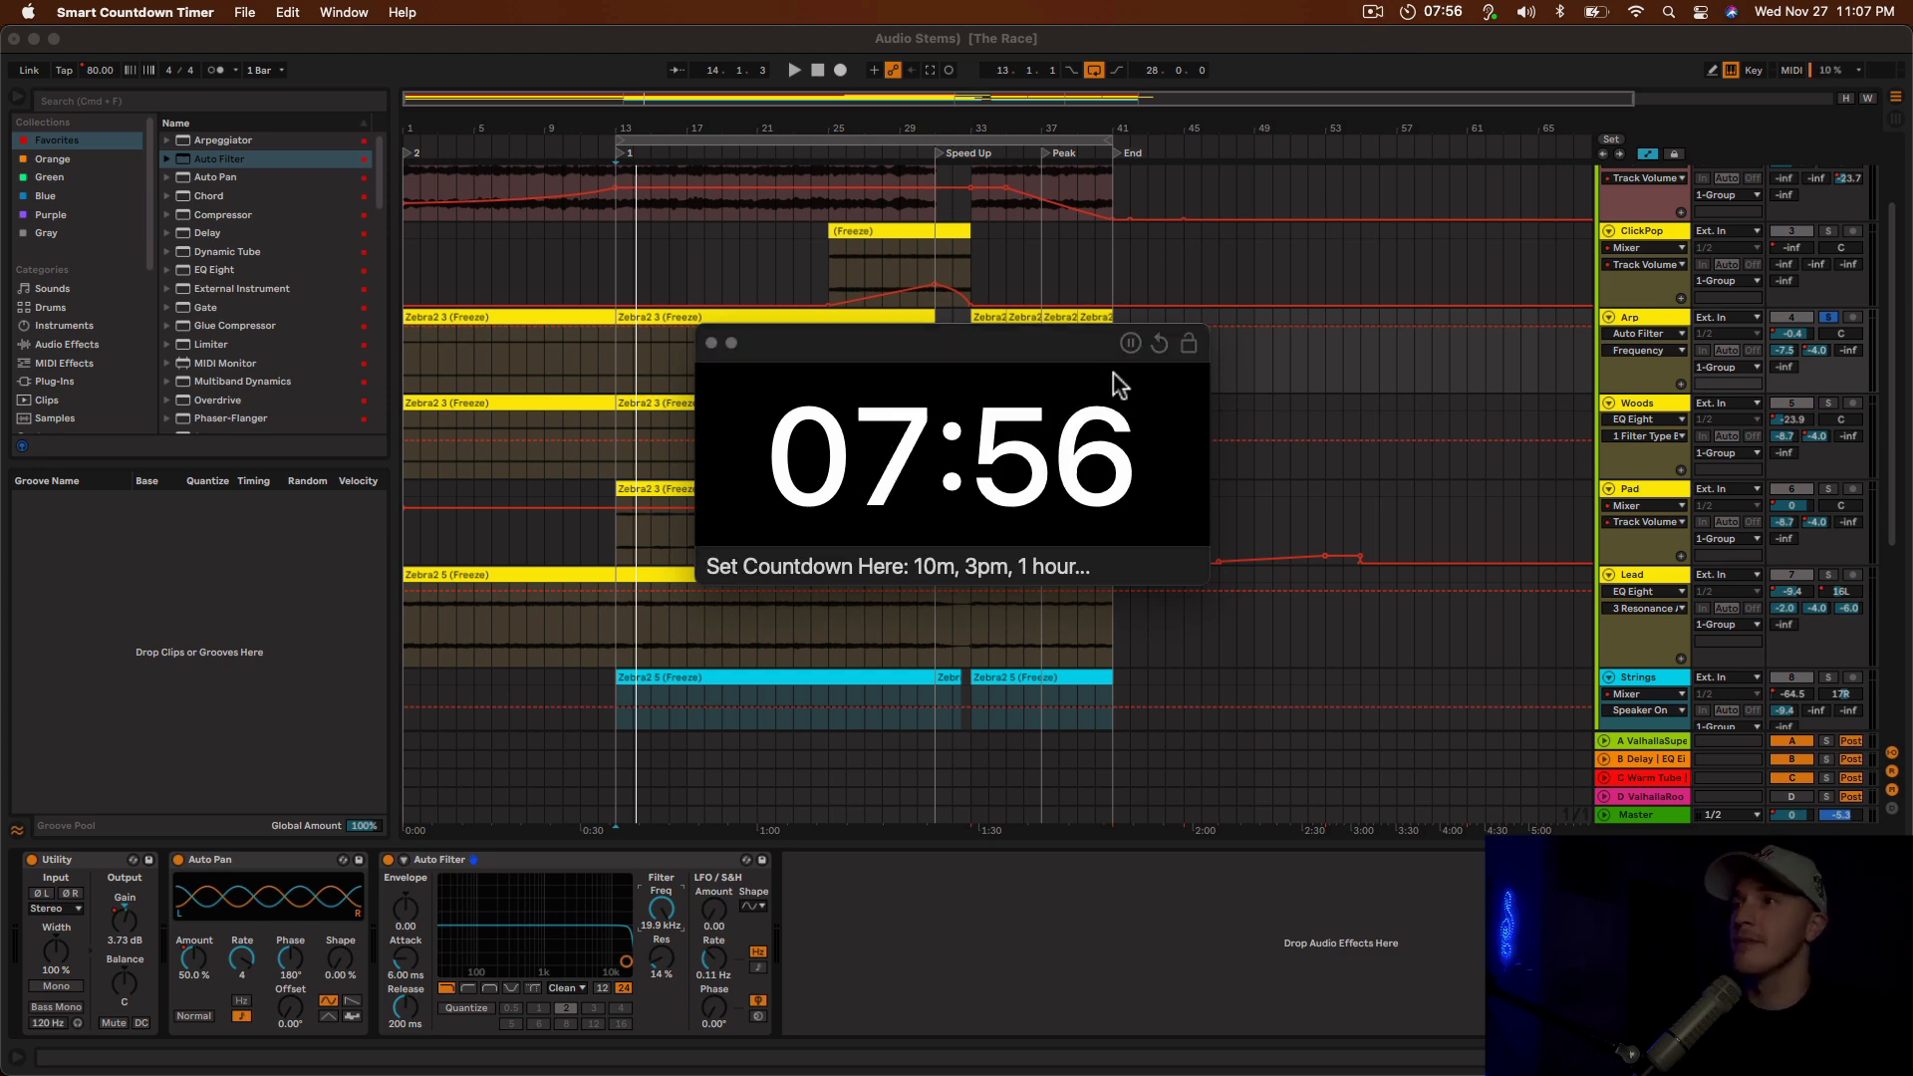
left_click_drag(723, 344, 1532, 720)
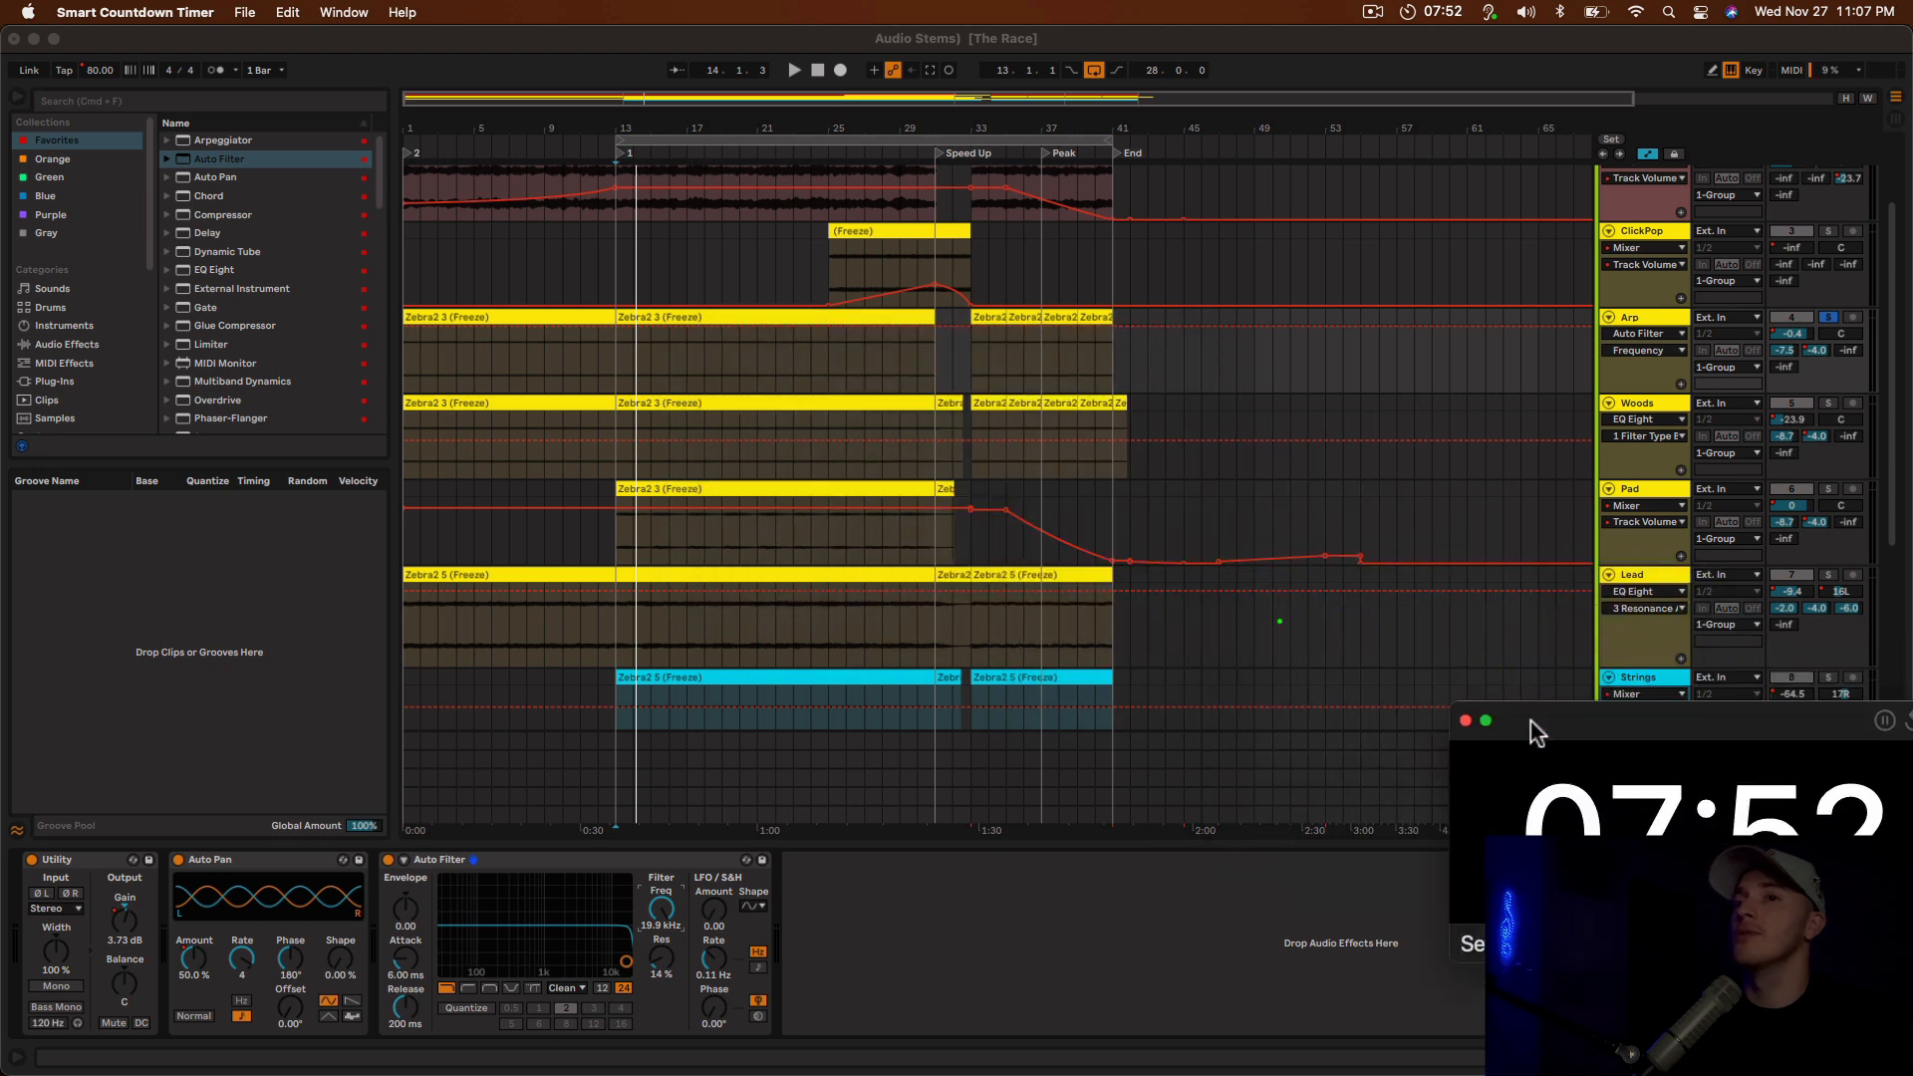
left_click(1460, 719)
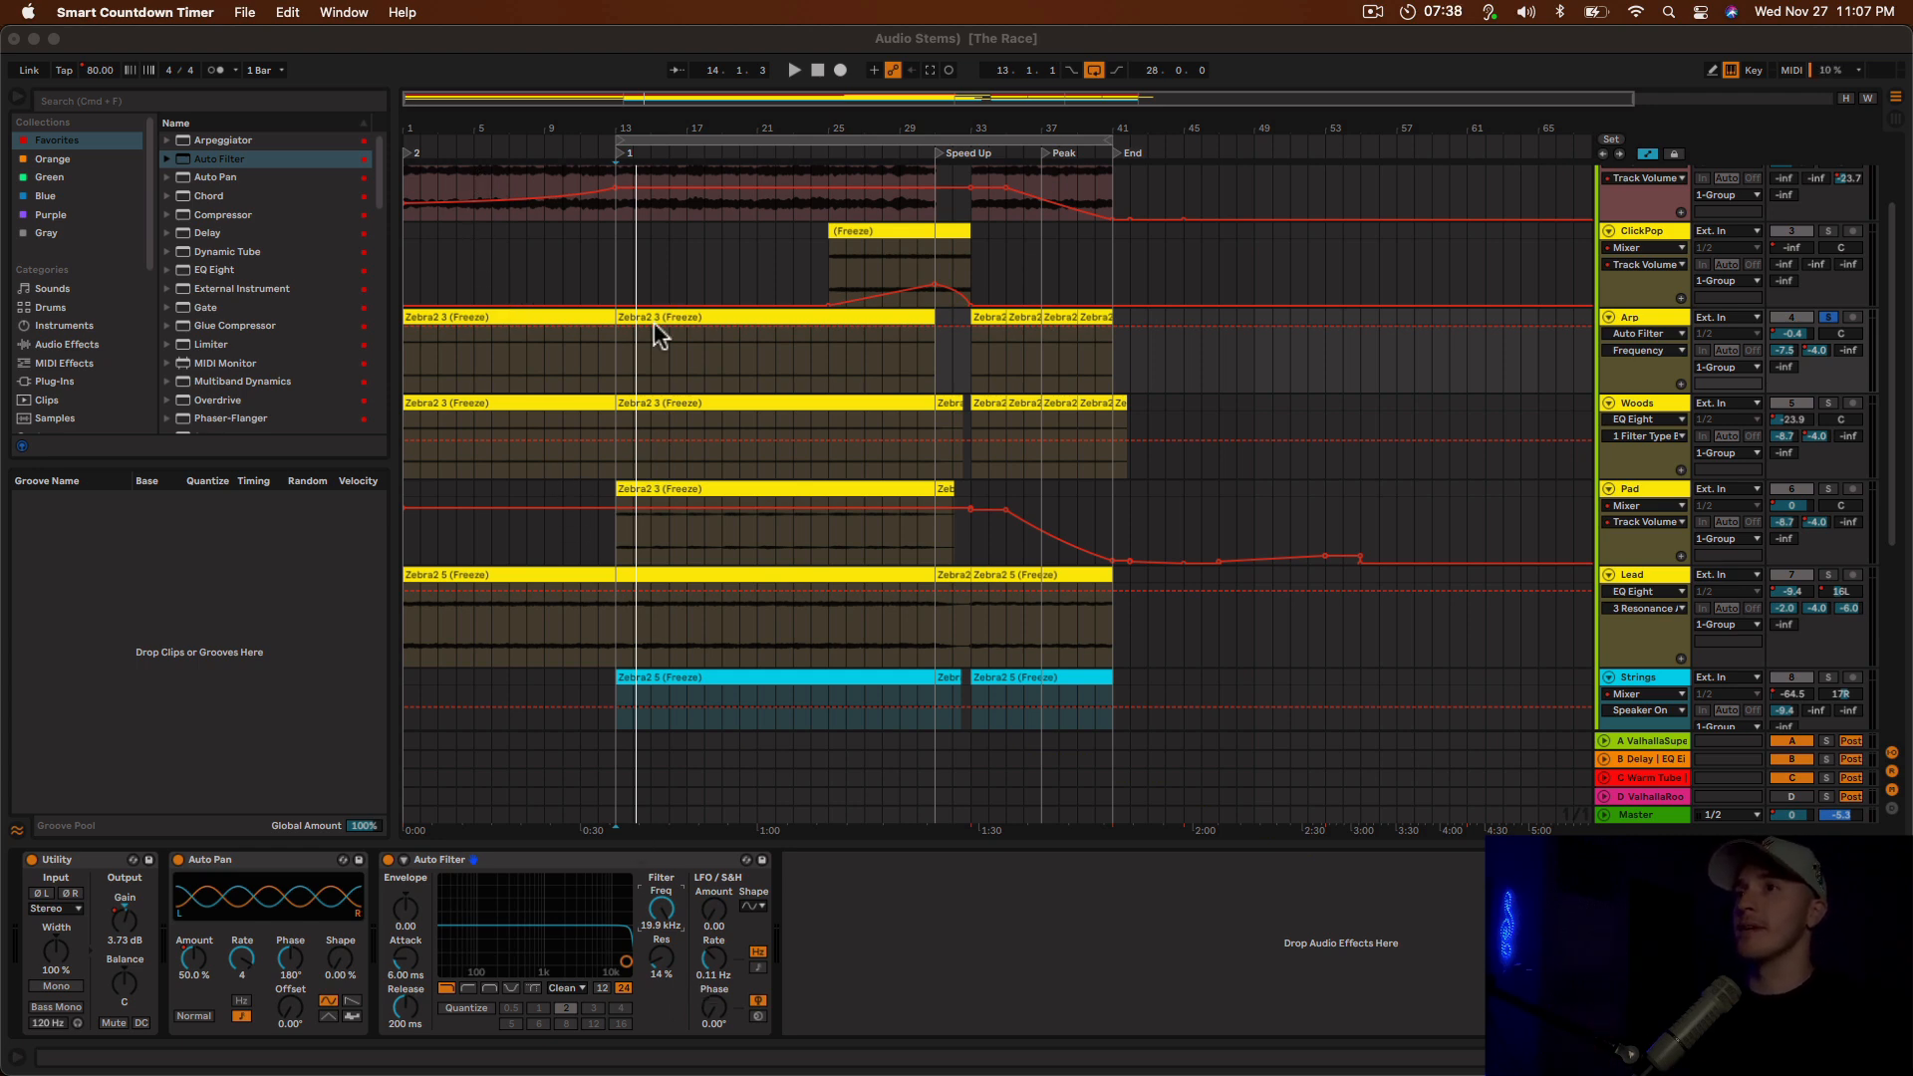
Draw an Auto Filter frequency sweep on the Arp track, rising from about 280 Hz at bar 1 to the top at locator 1.
left_click(610, 355)
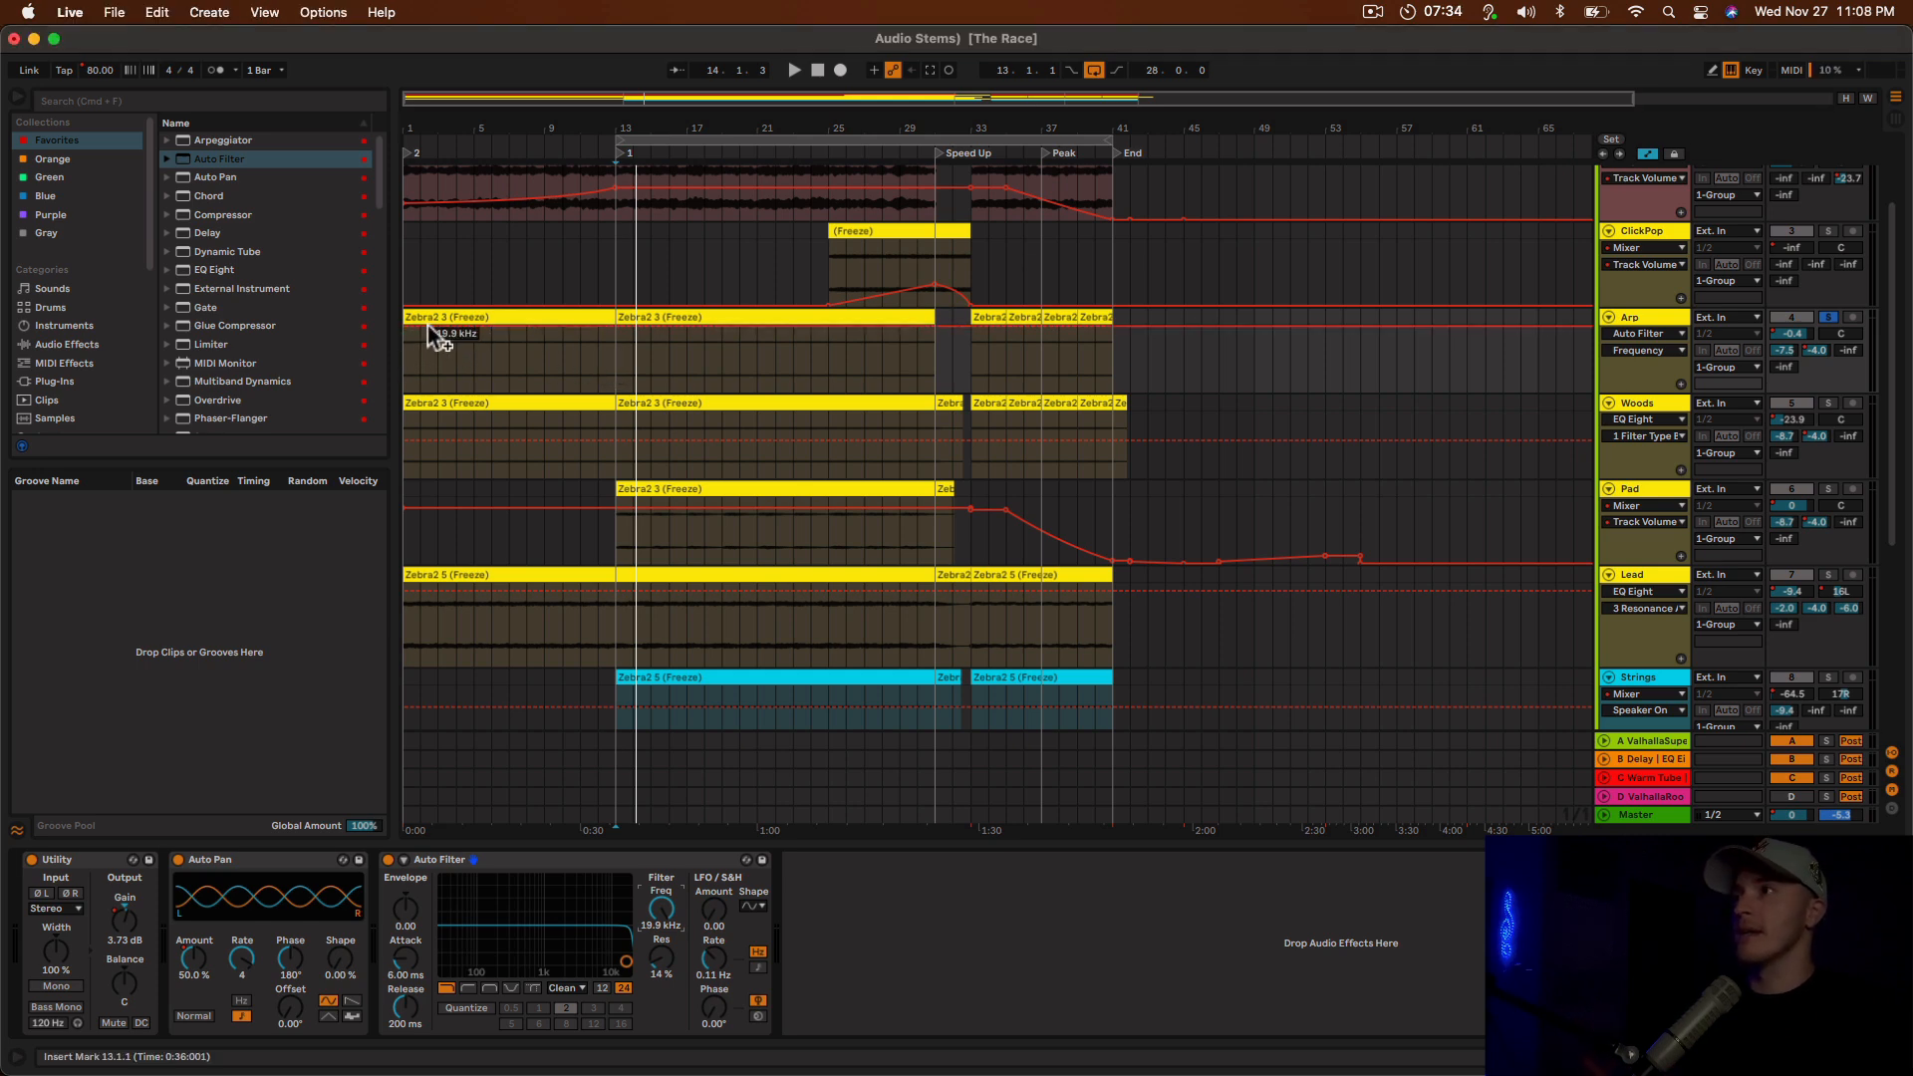
left_click_drag(428, 325, 428, 408)
left_click_drag(618, 390, 618, 325)
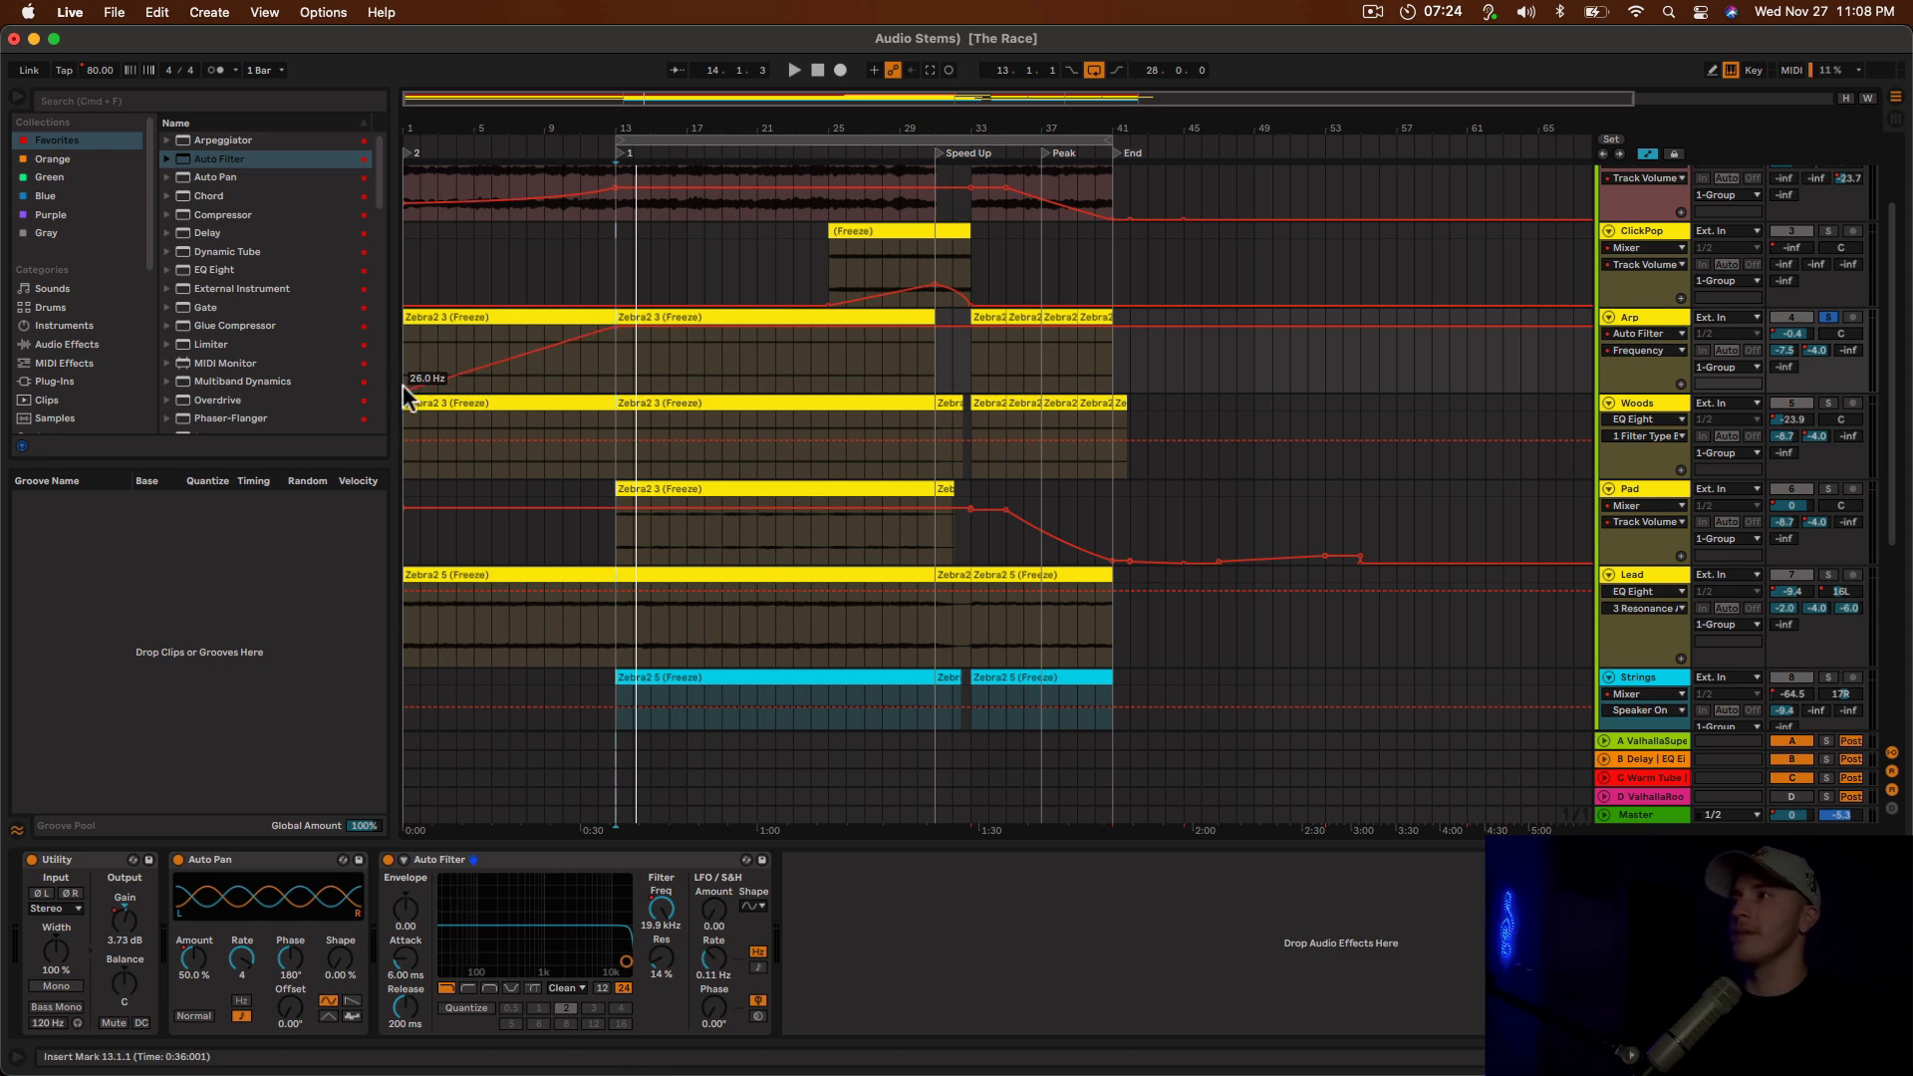
mouse_move(406, 388)
left_mouse_down()
mouse_move(406, 329)
mouse_move(405, 403)
mouse_move(406, 367)
left_mouse_up()
Audition the rising sweep from the arrangement start and raise its starting point to about 460 Hz.
key("space")
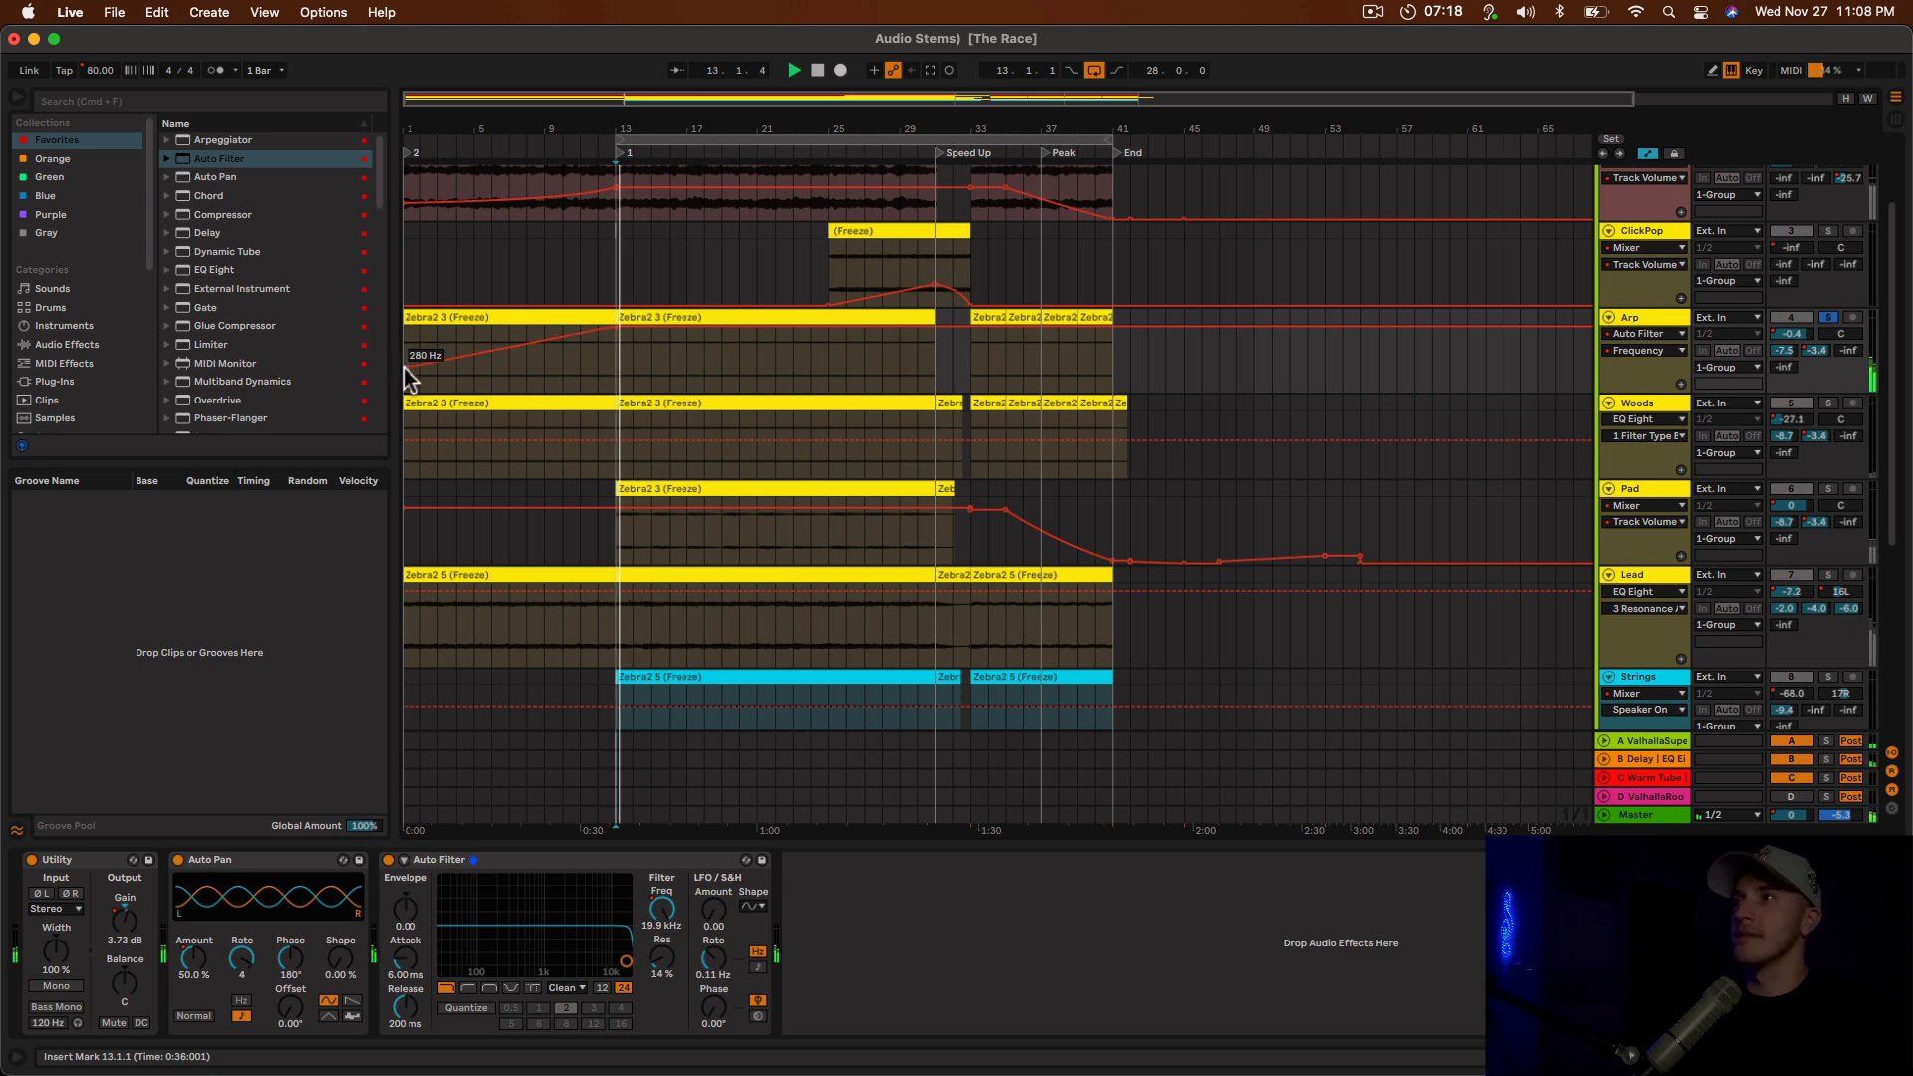
left_click(816, 71)
key("space")
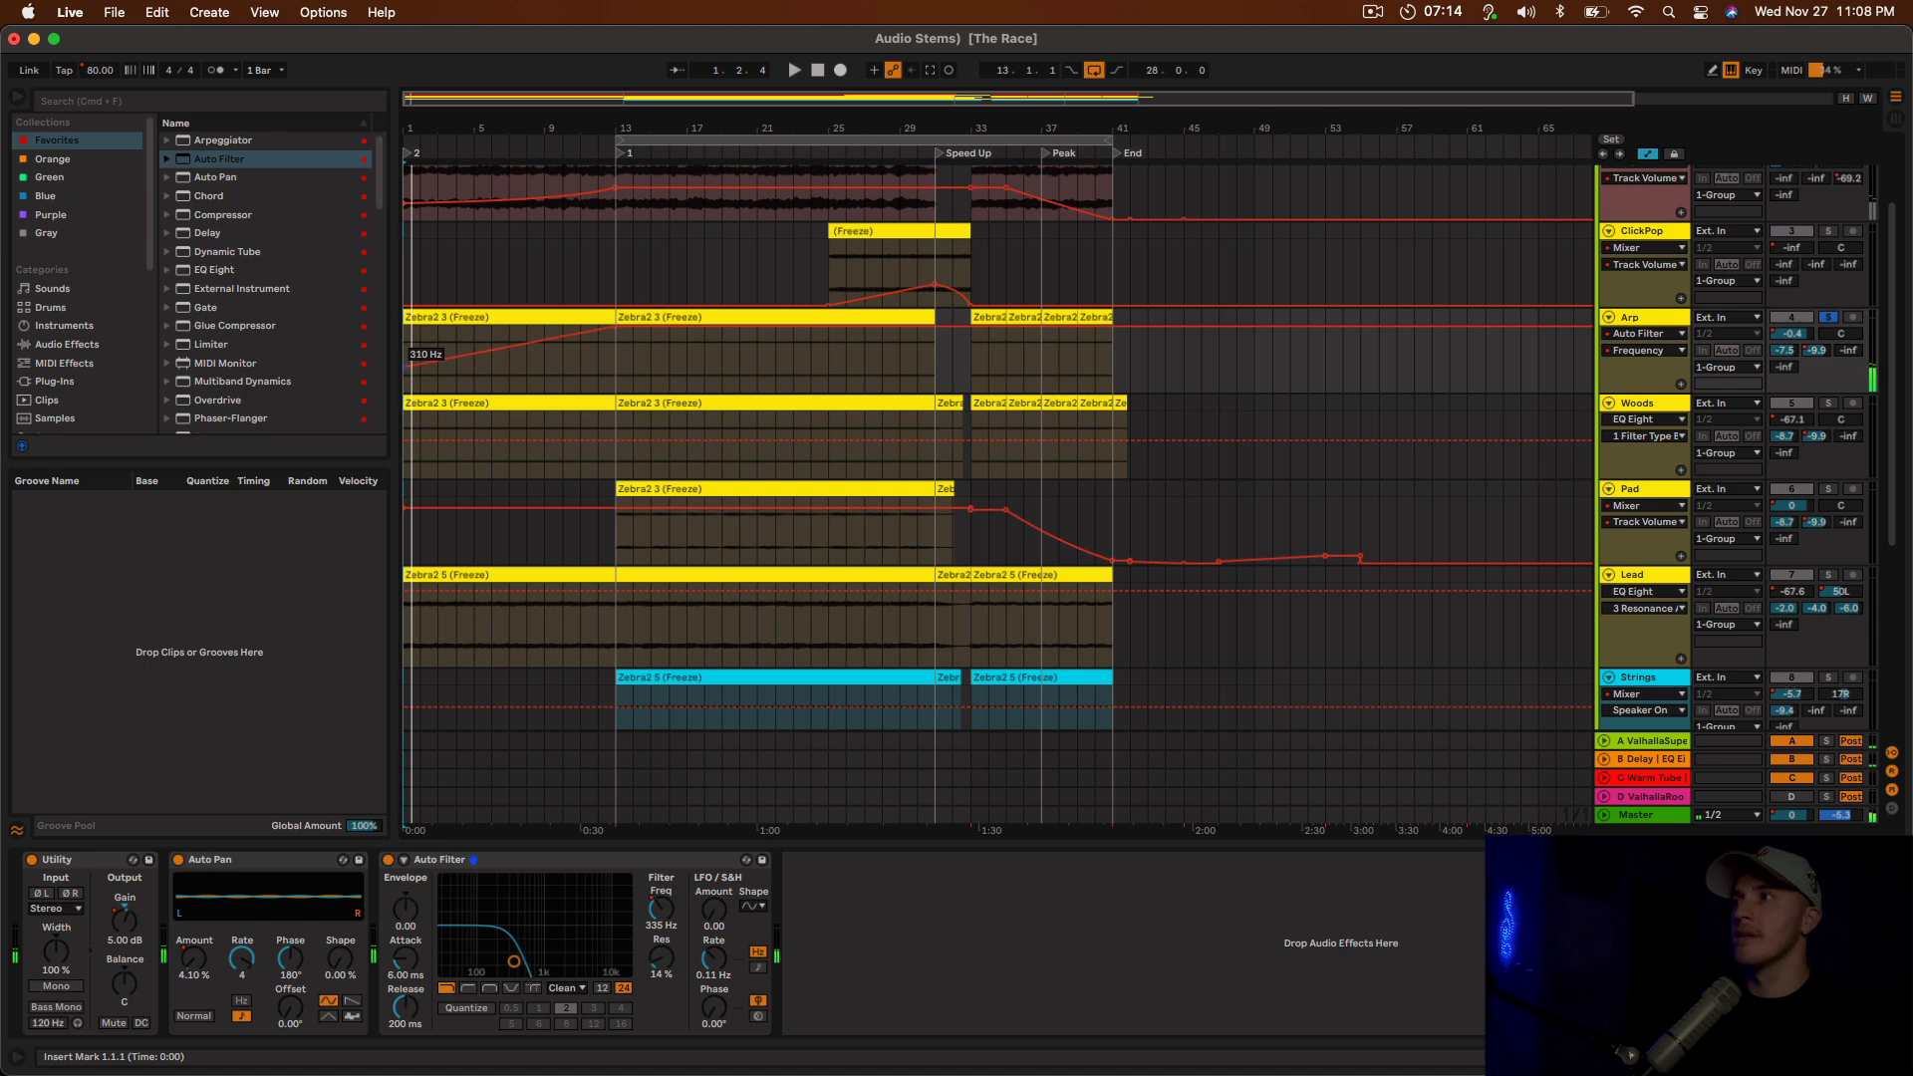
left_click_drag(406, 367, 406, 358)
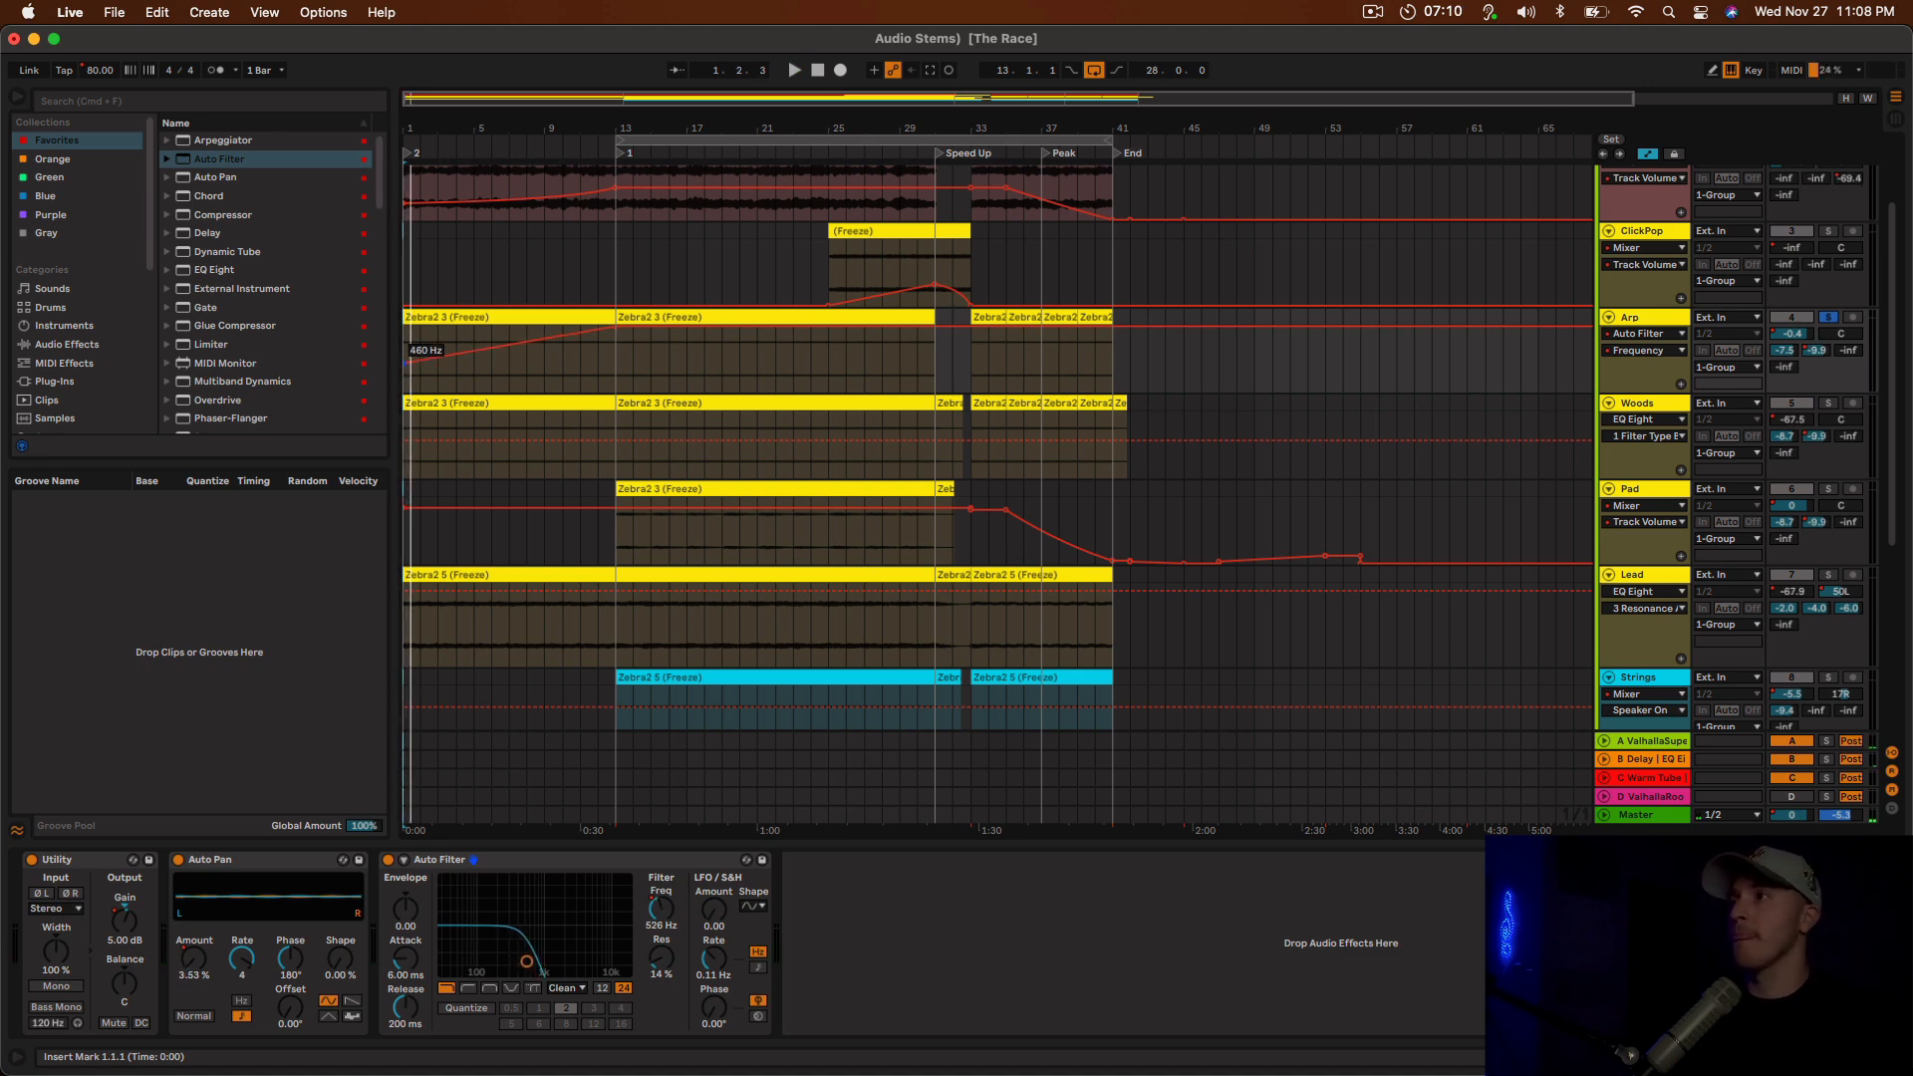
Add an EQ Eight after the Arp's Auto Filter and bring the filter's frequency automation back into the track lane.
double_click(215, 269)
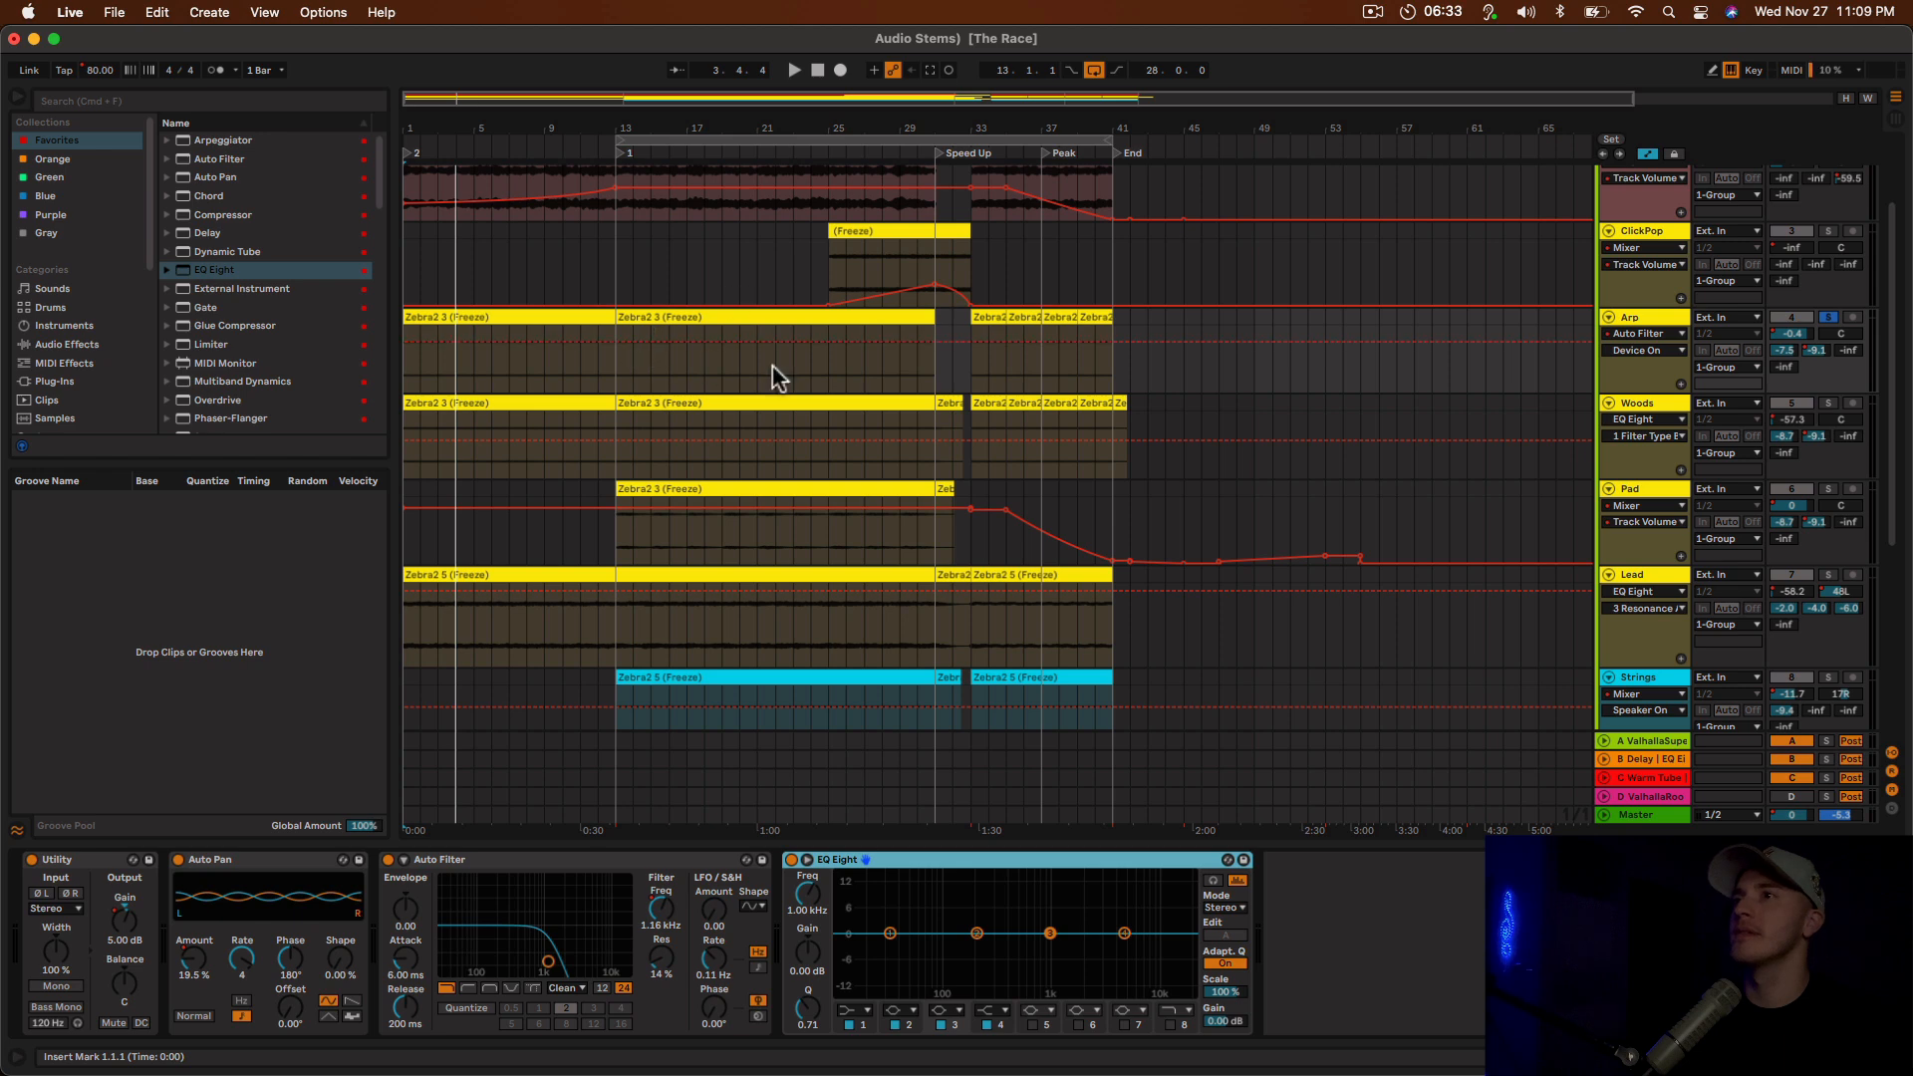
right_click(660, 909)
left_click(719, 920)
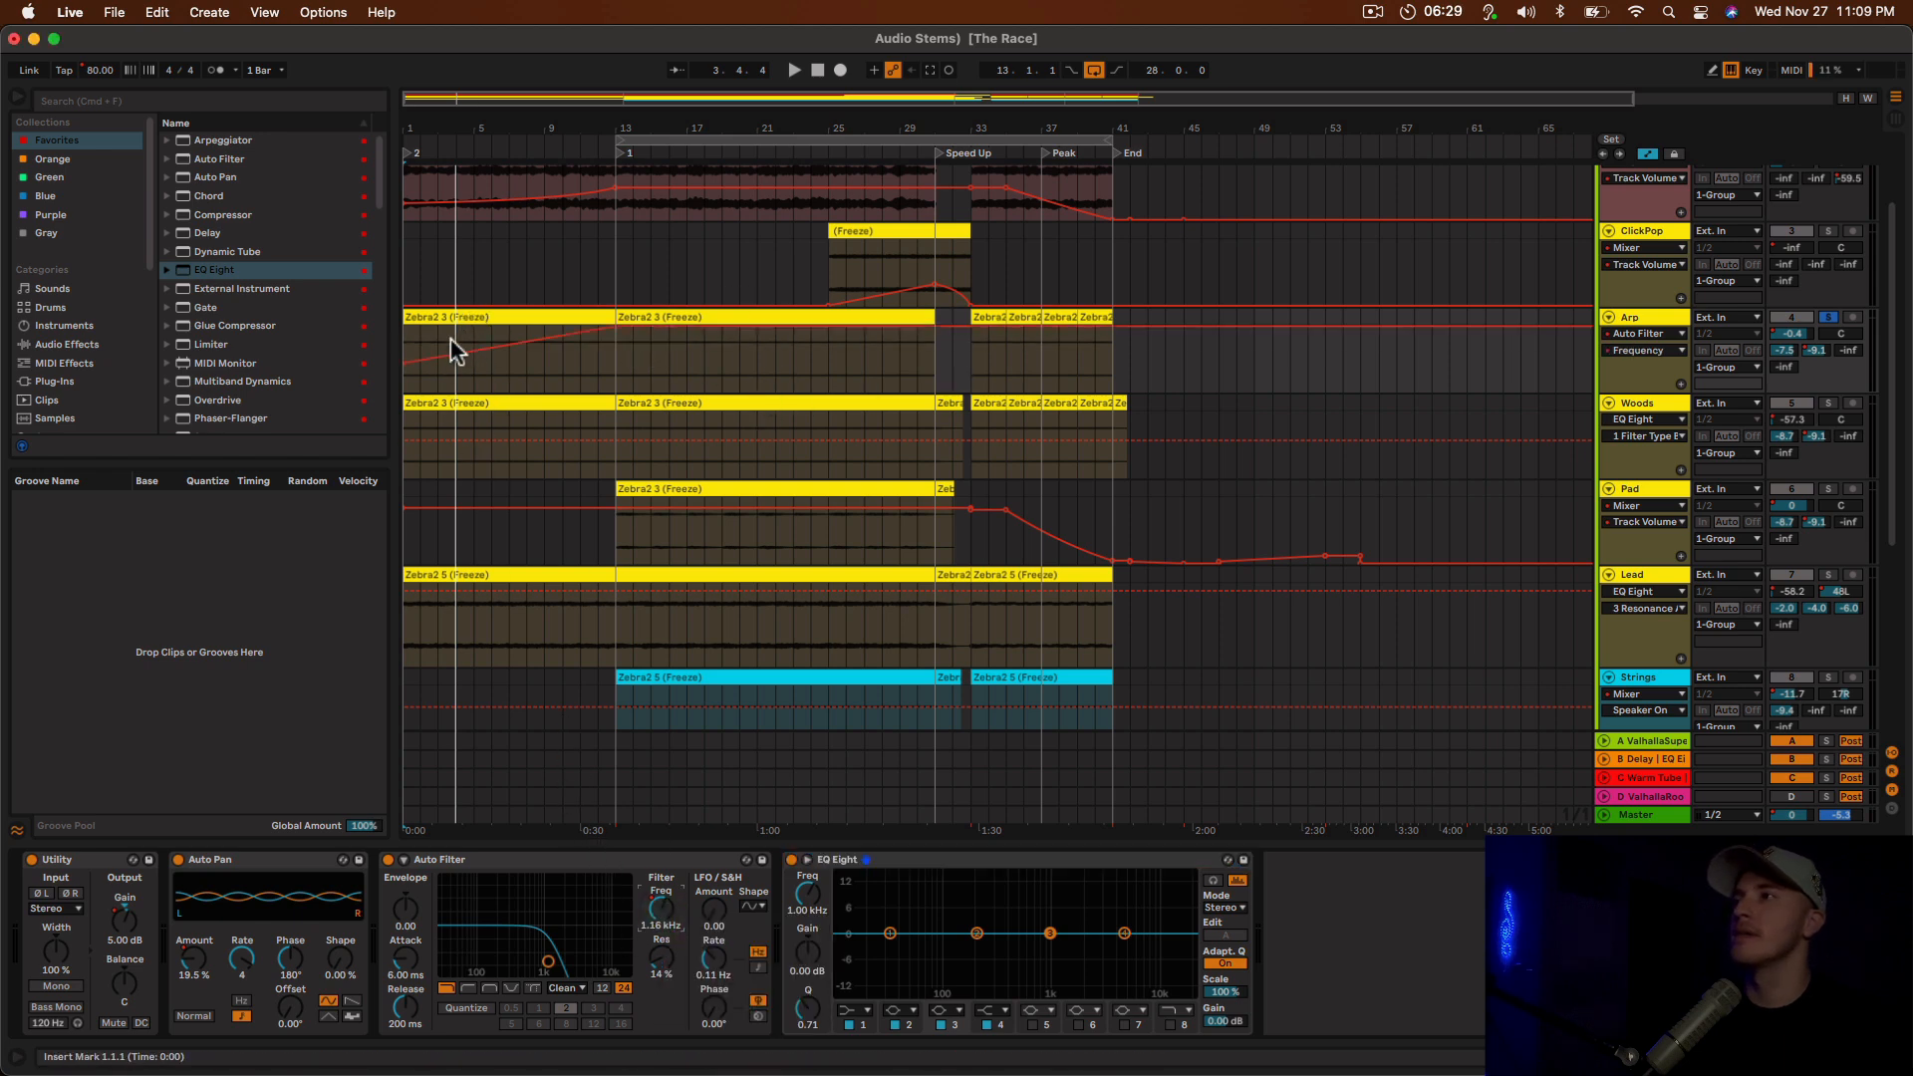
mouse_move(401, 359)
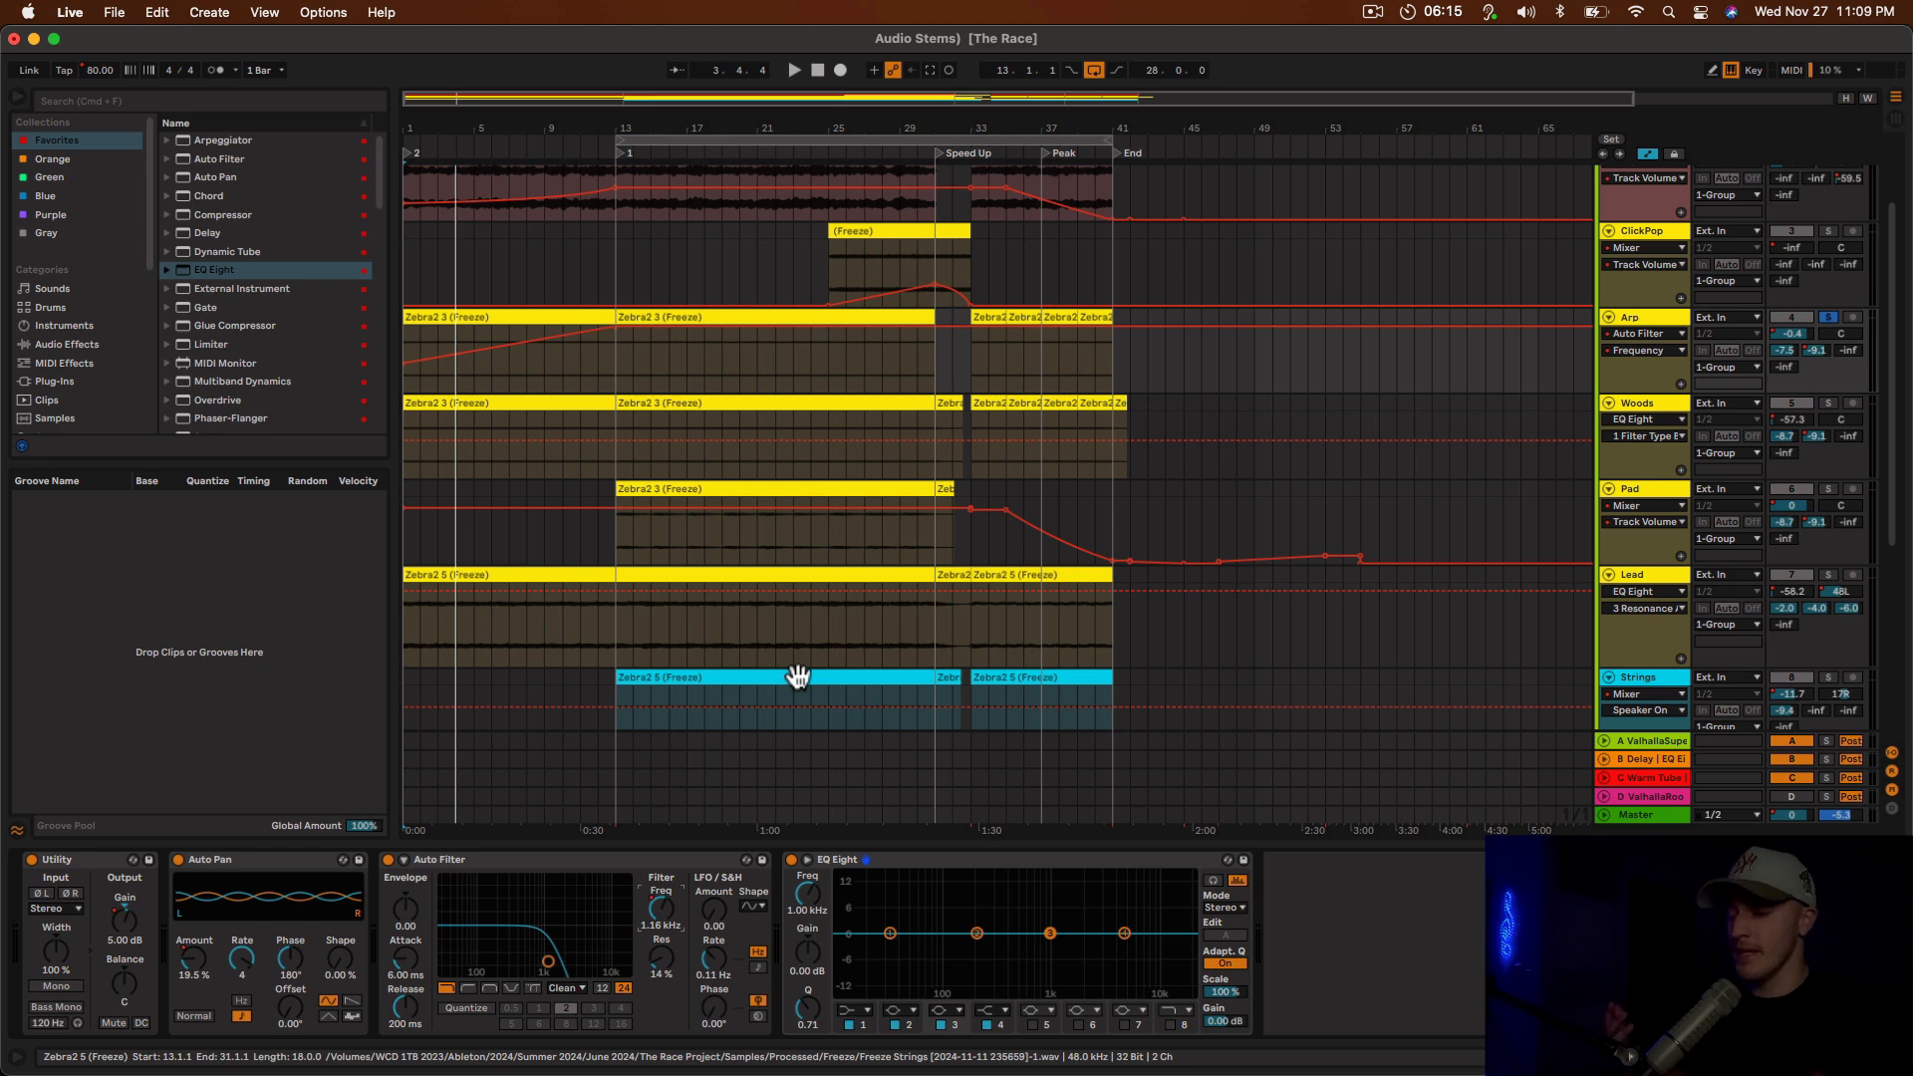
Arm the Piano track for recording and select it.
scroll(1395, 637, "down", 5)
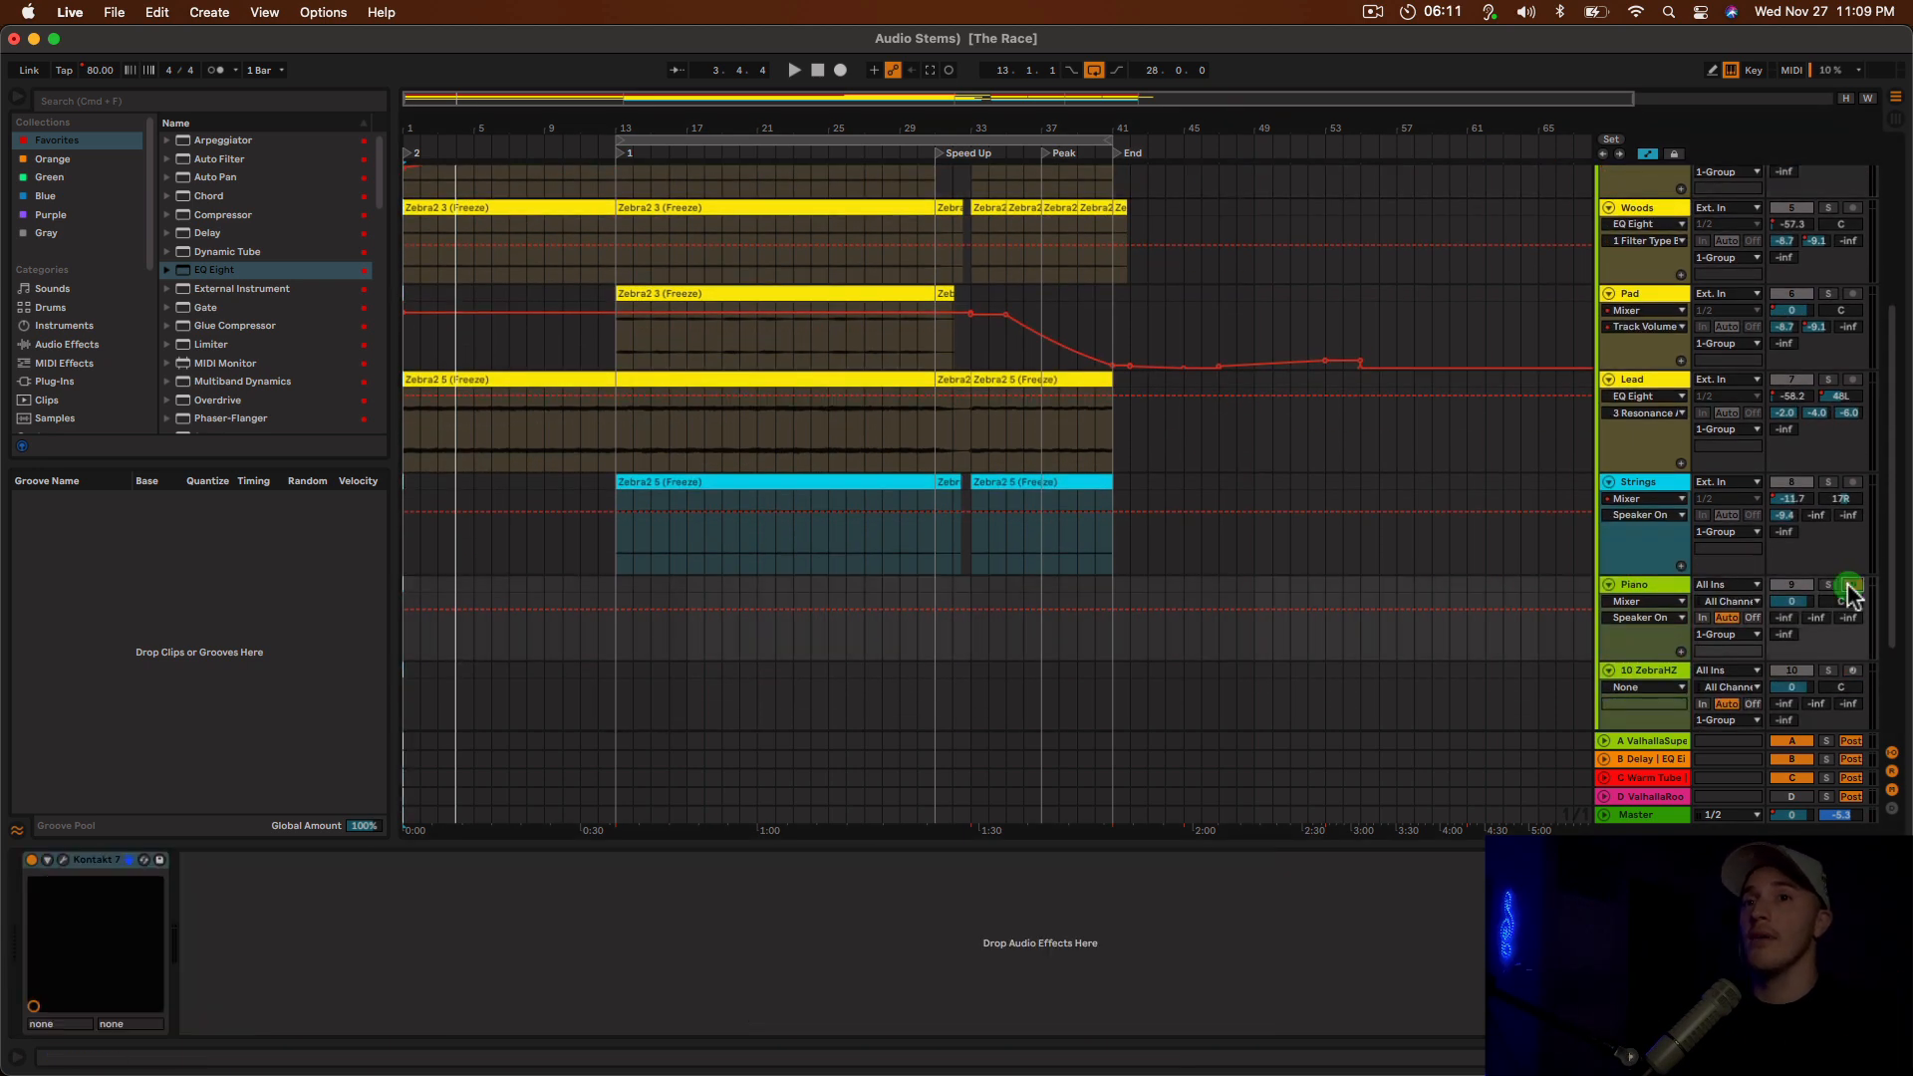
left_click(1852, 586)
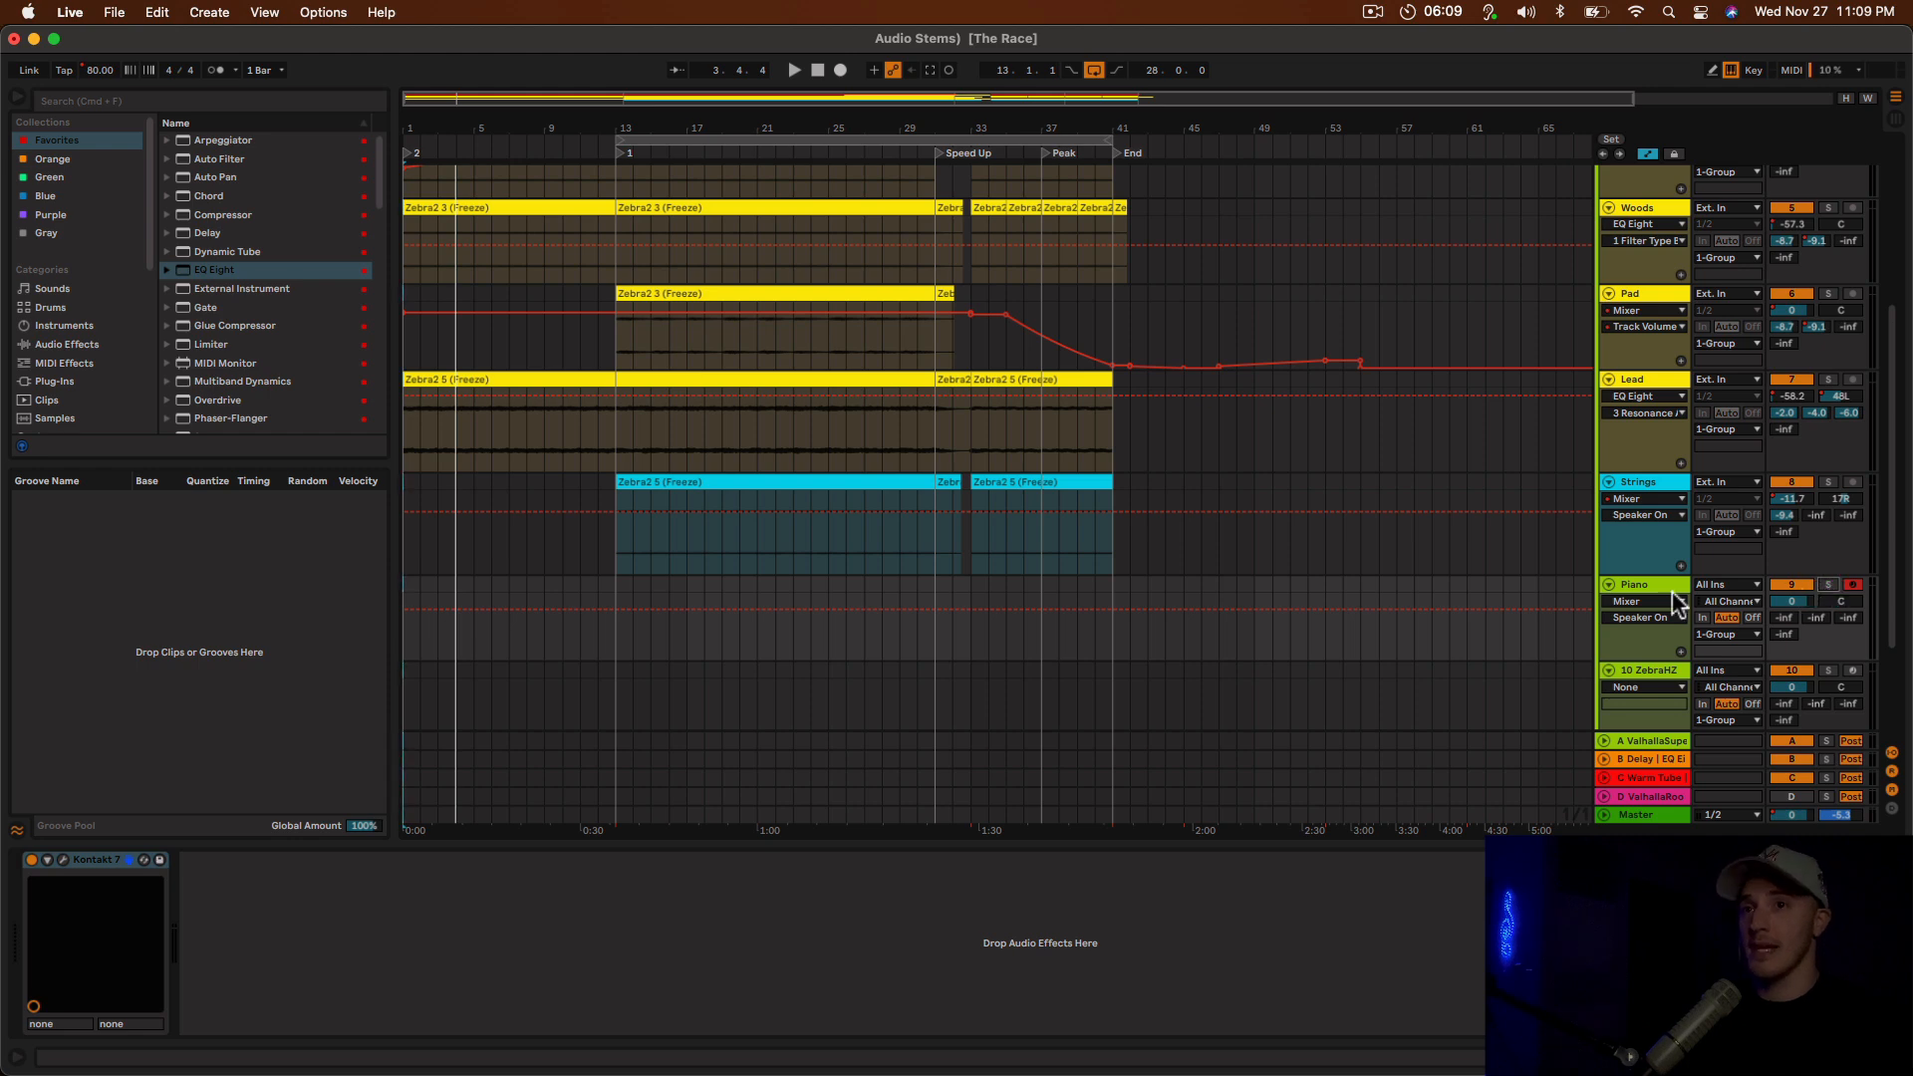
left_click(1656, 588)
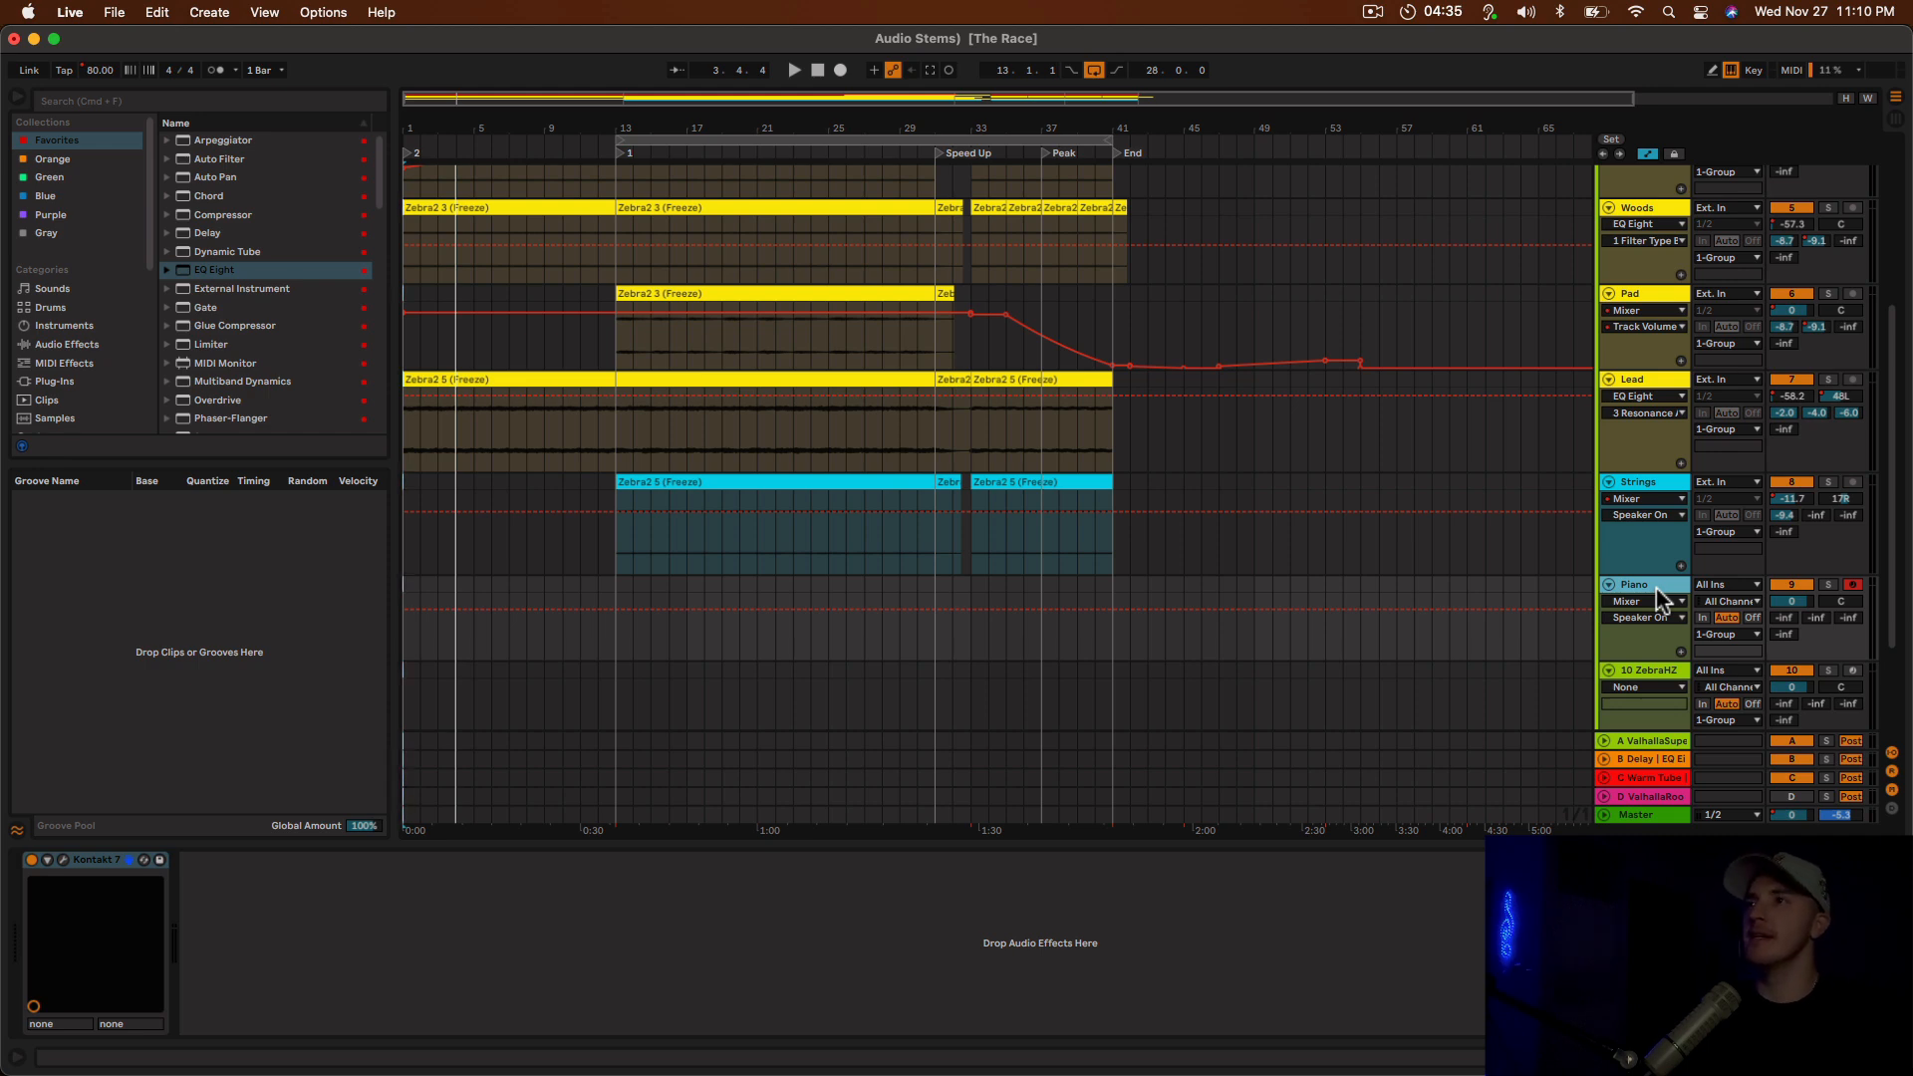
Examine the MixBuss track's device chain and return to the Piano track.
scroll(1656, 588, "down", 3)
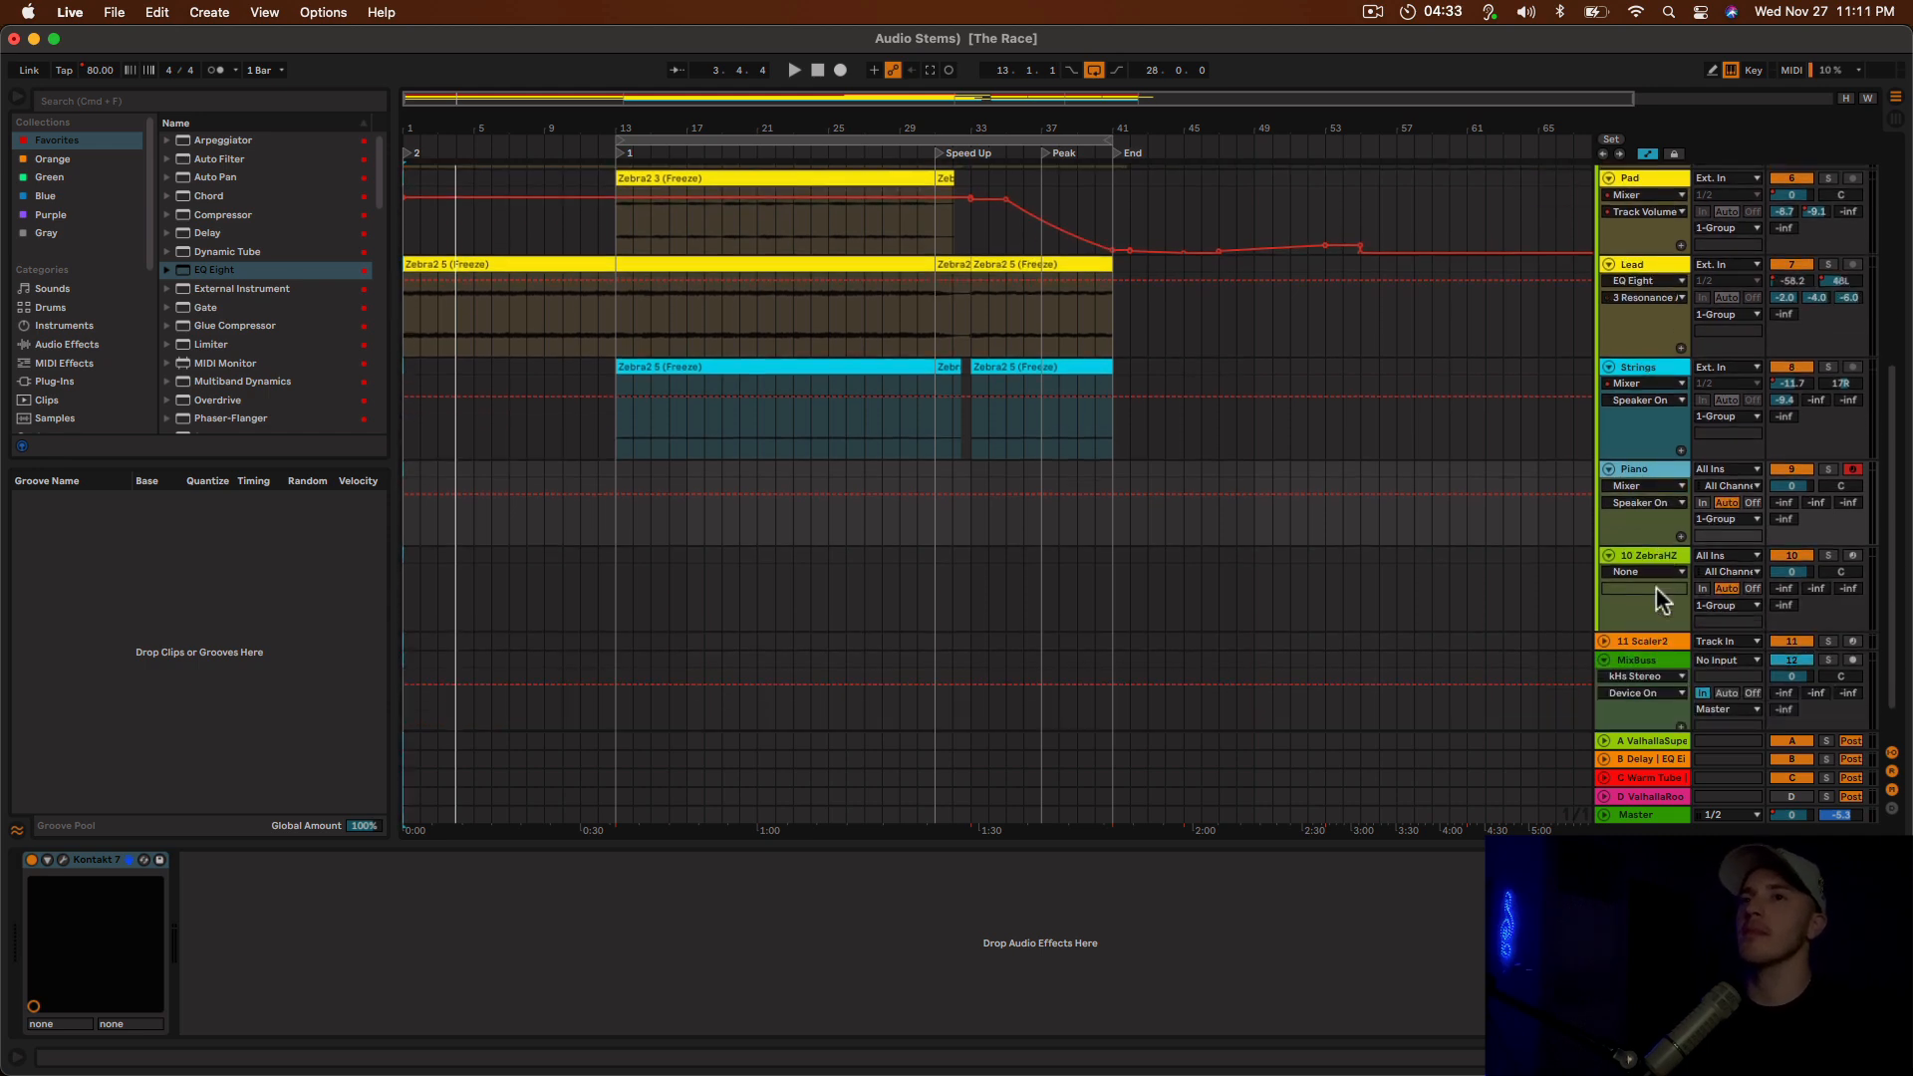
scroll(1656, 588, "down", 1)
right_click(1655, 590)
left_click(1642, 609)
left_click(1642, 610)
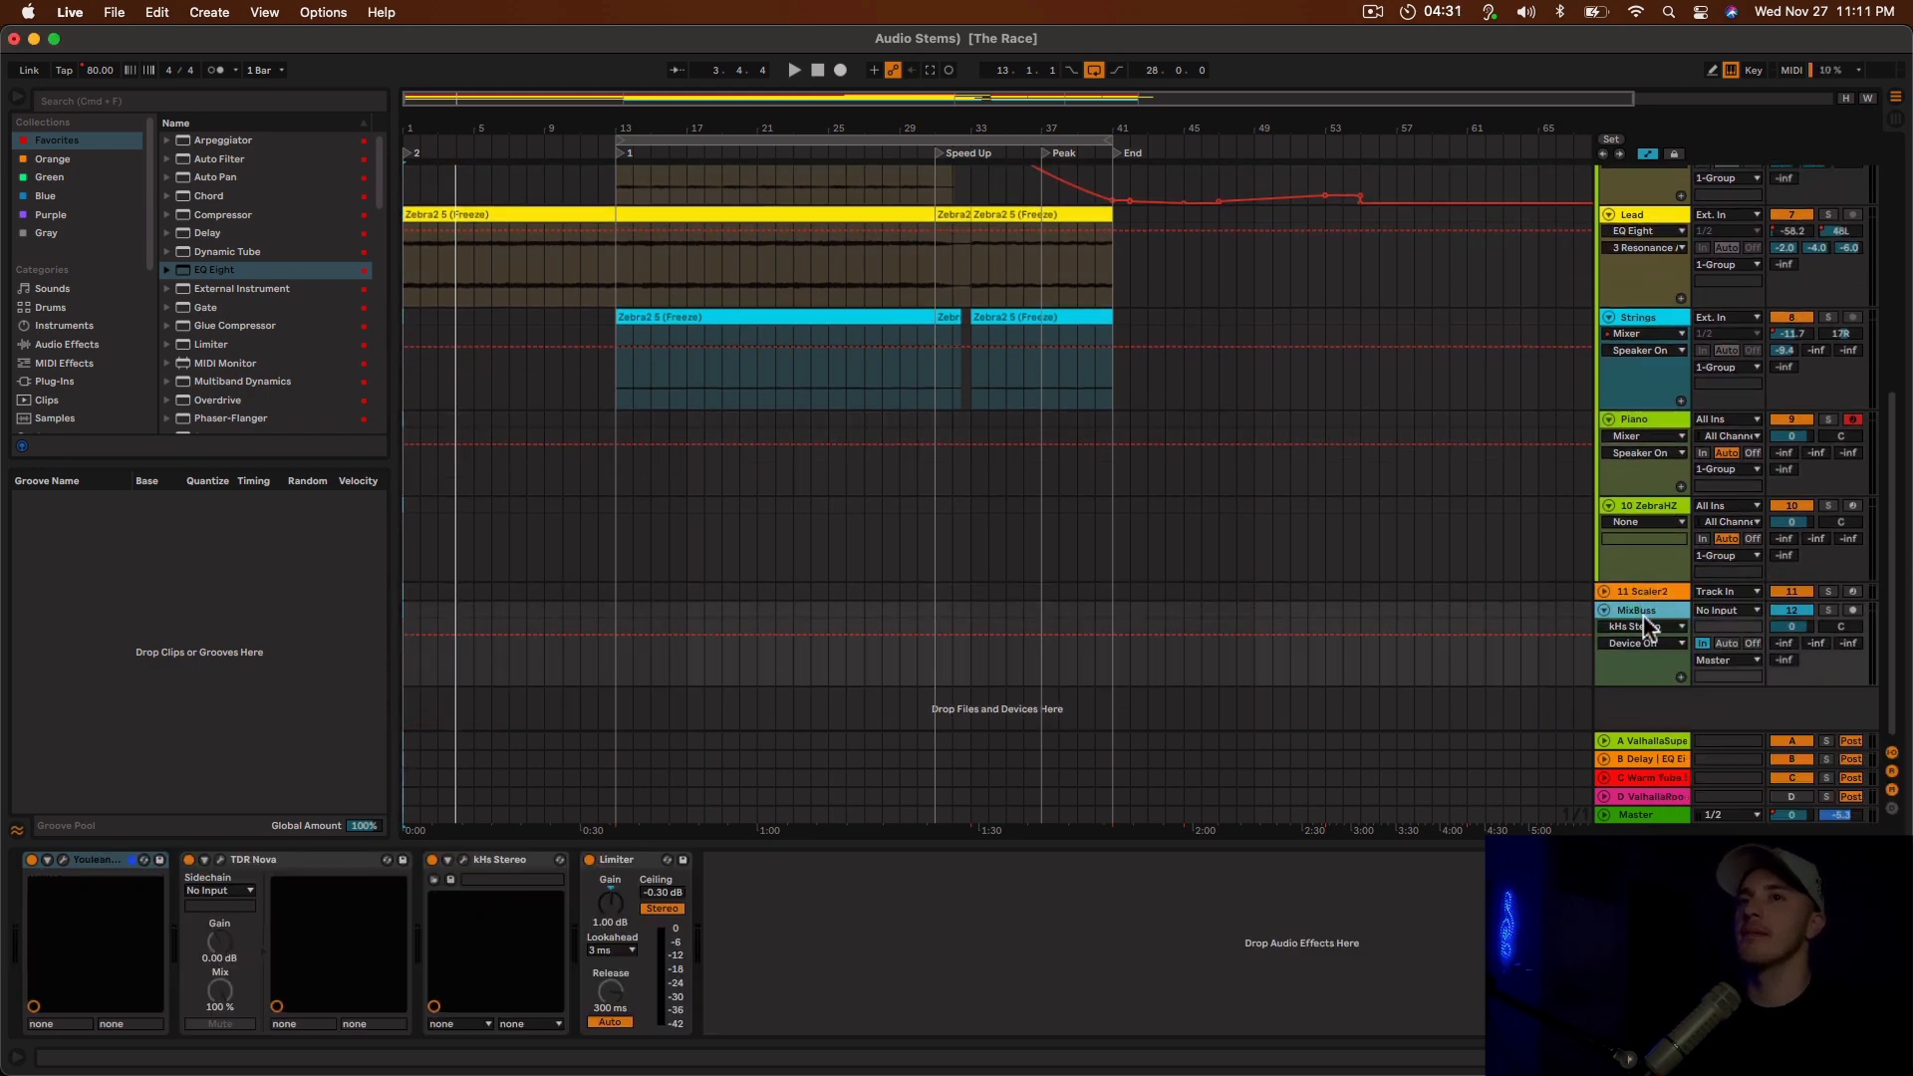
left_click(1655, 420)
scroll(1498, 428, "up", 6)
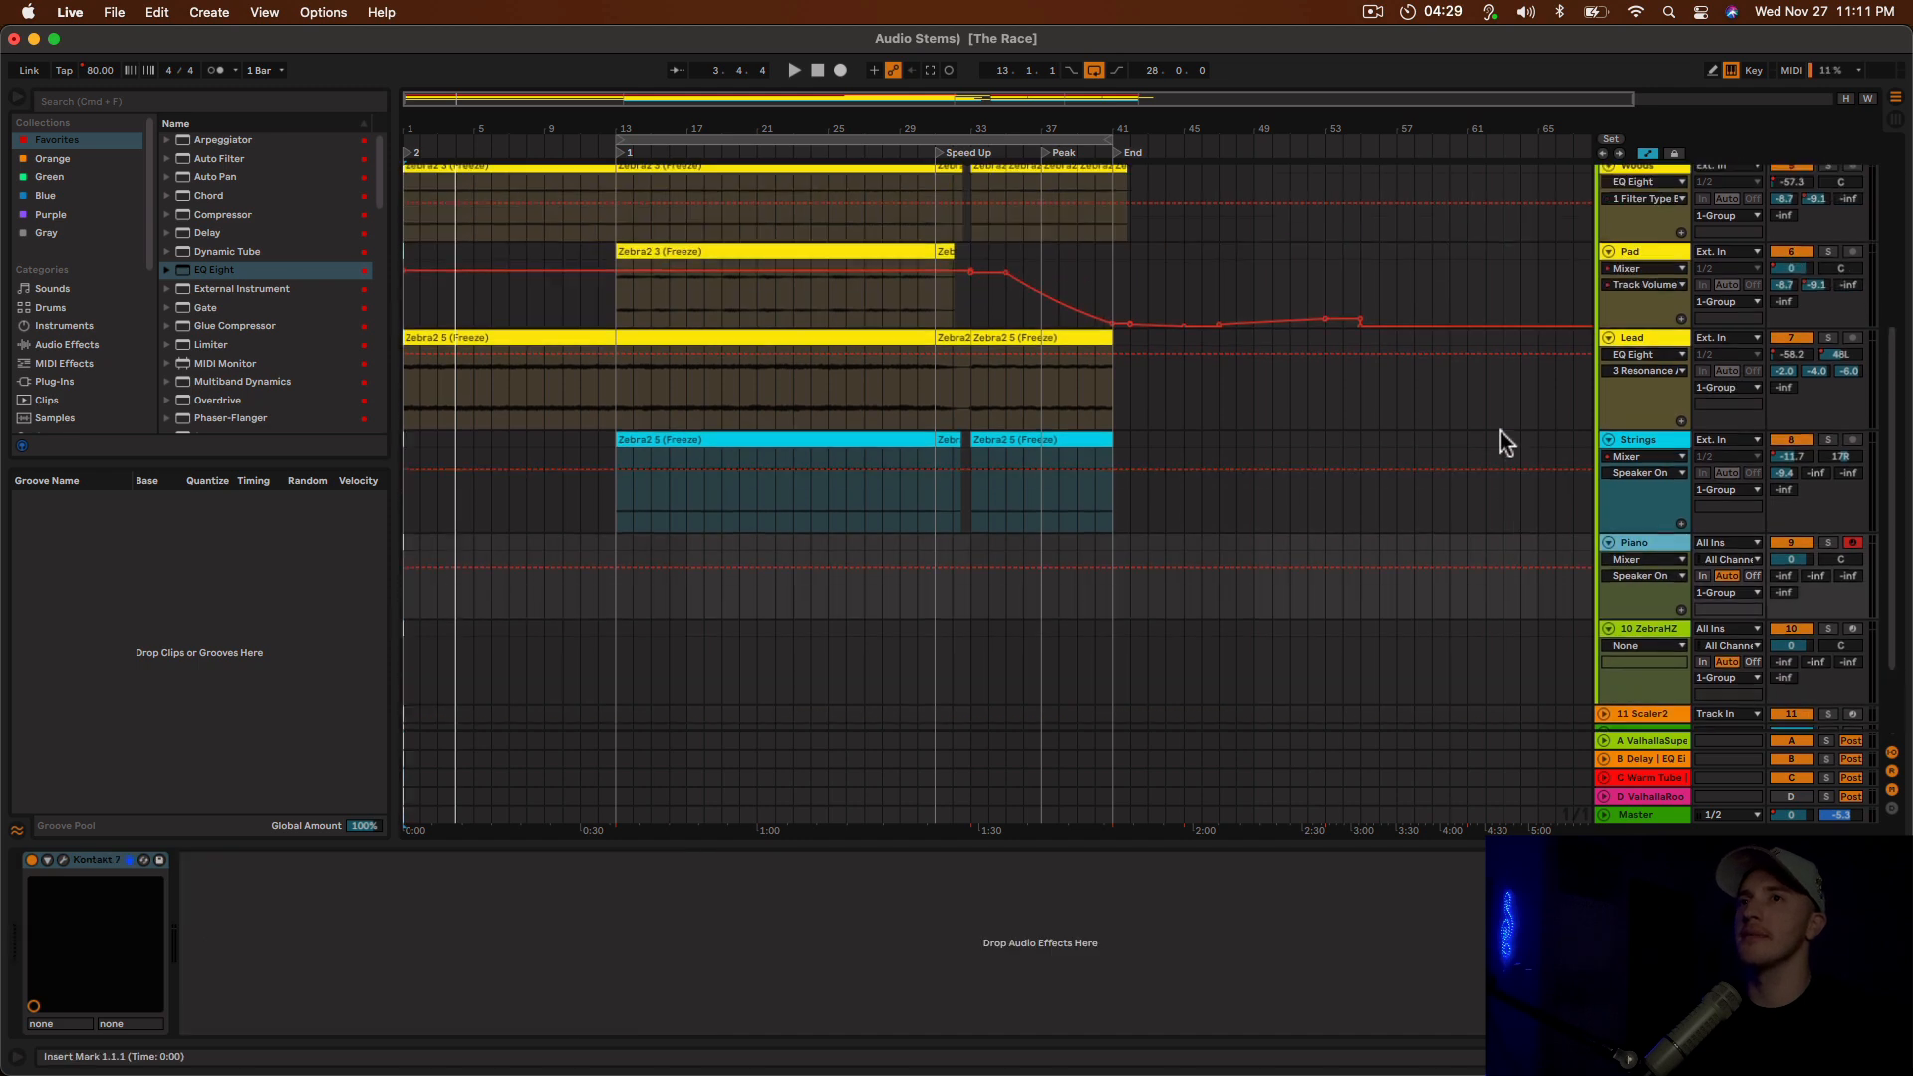
scroll(1685, 418, "up", 1)
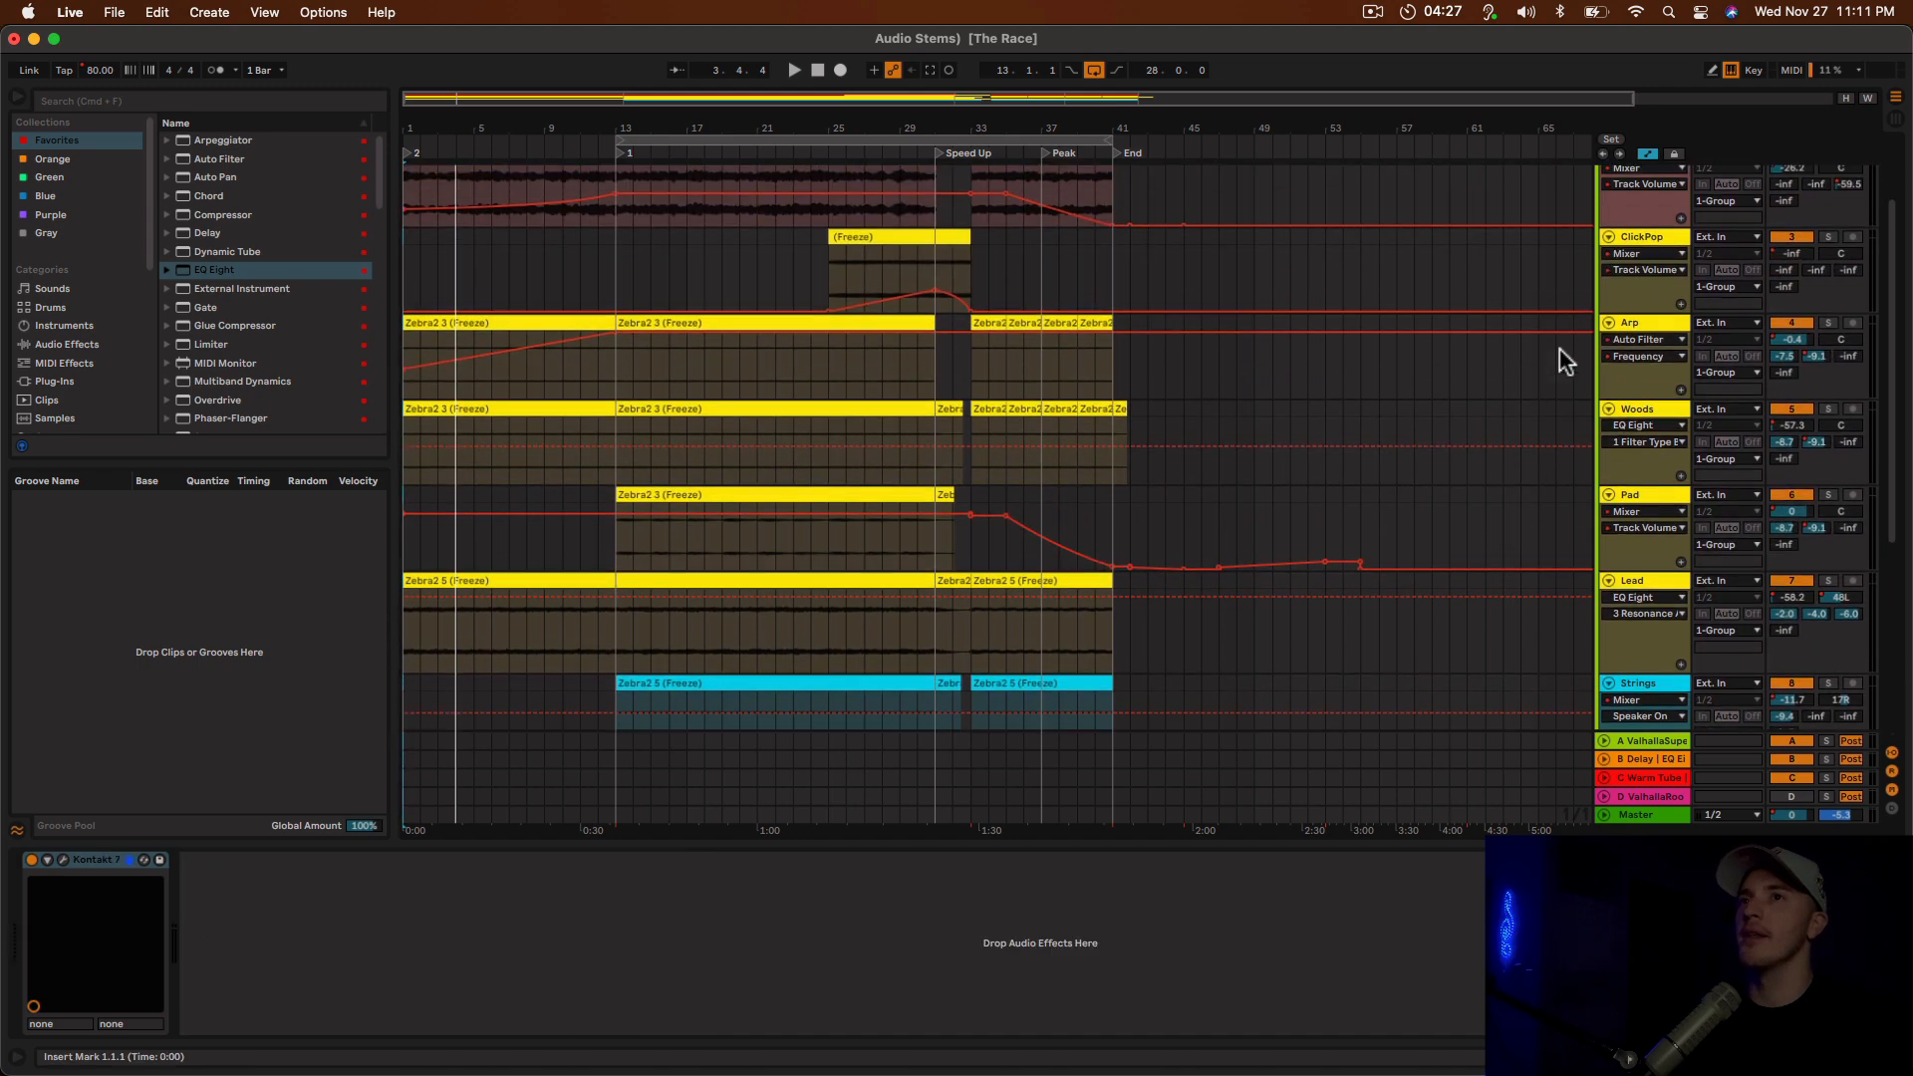
Reshape the Arp's frequency automation to stay high from bar 1 and drop steeply to the minimum between bars 12 and 13.
left_click(1635, 325)
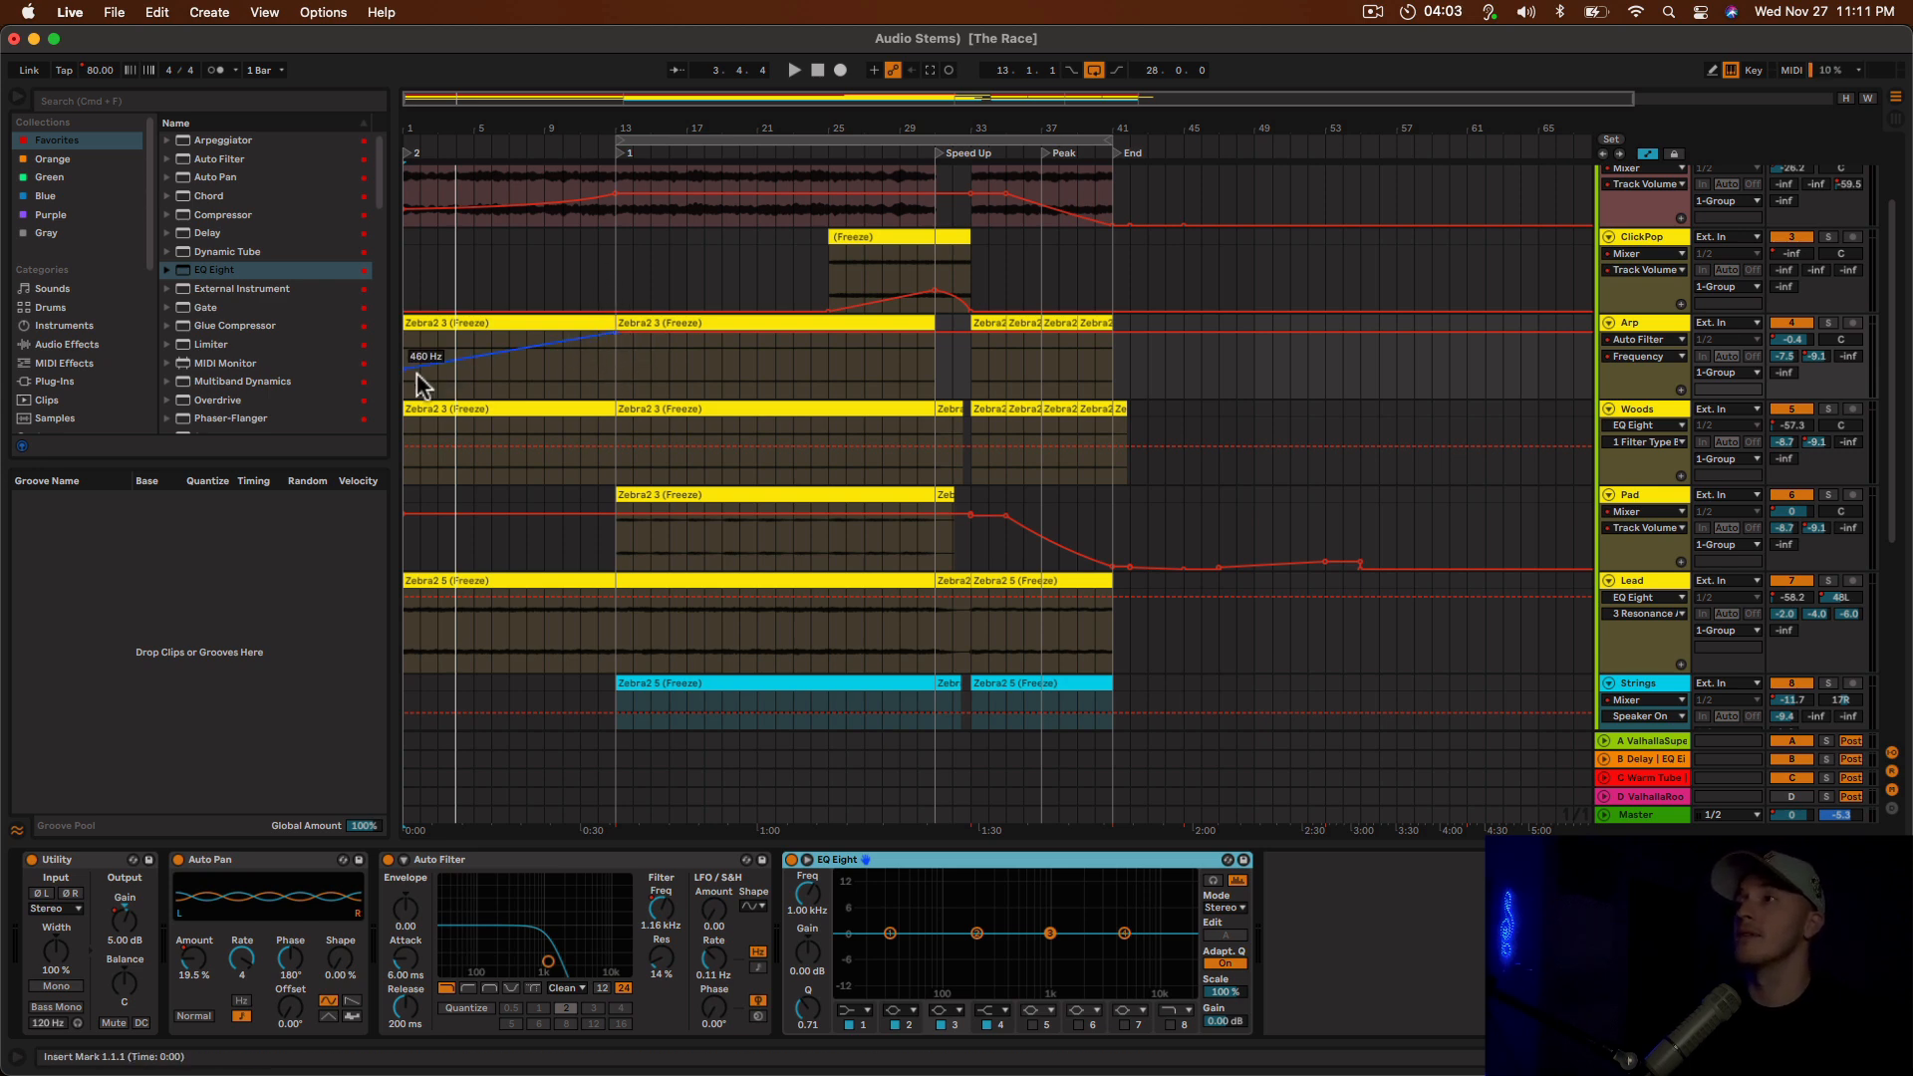
left_click_drag(402, 368, 402, 336)
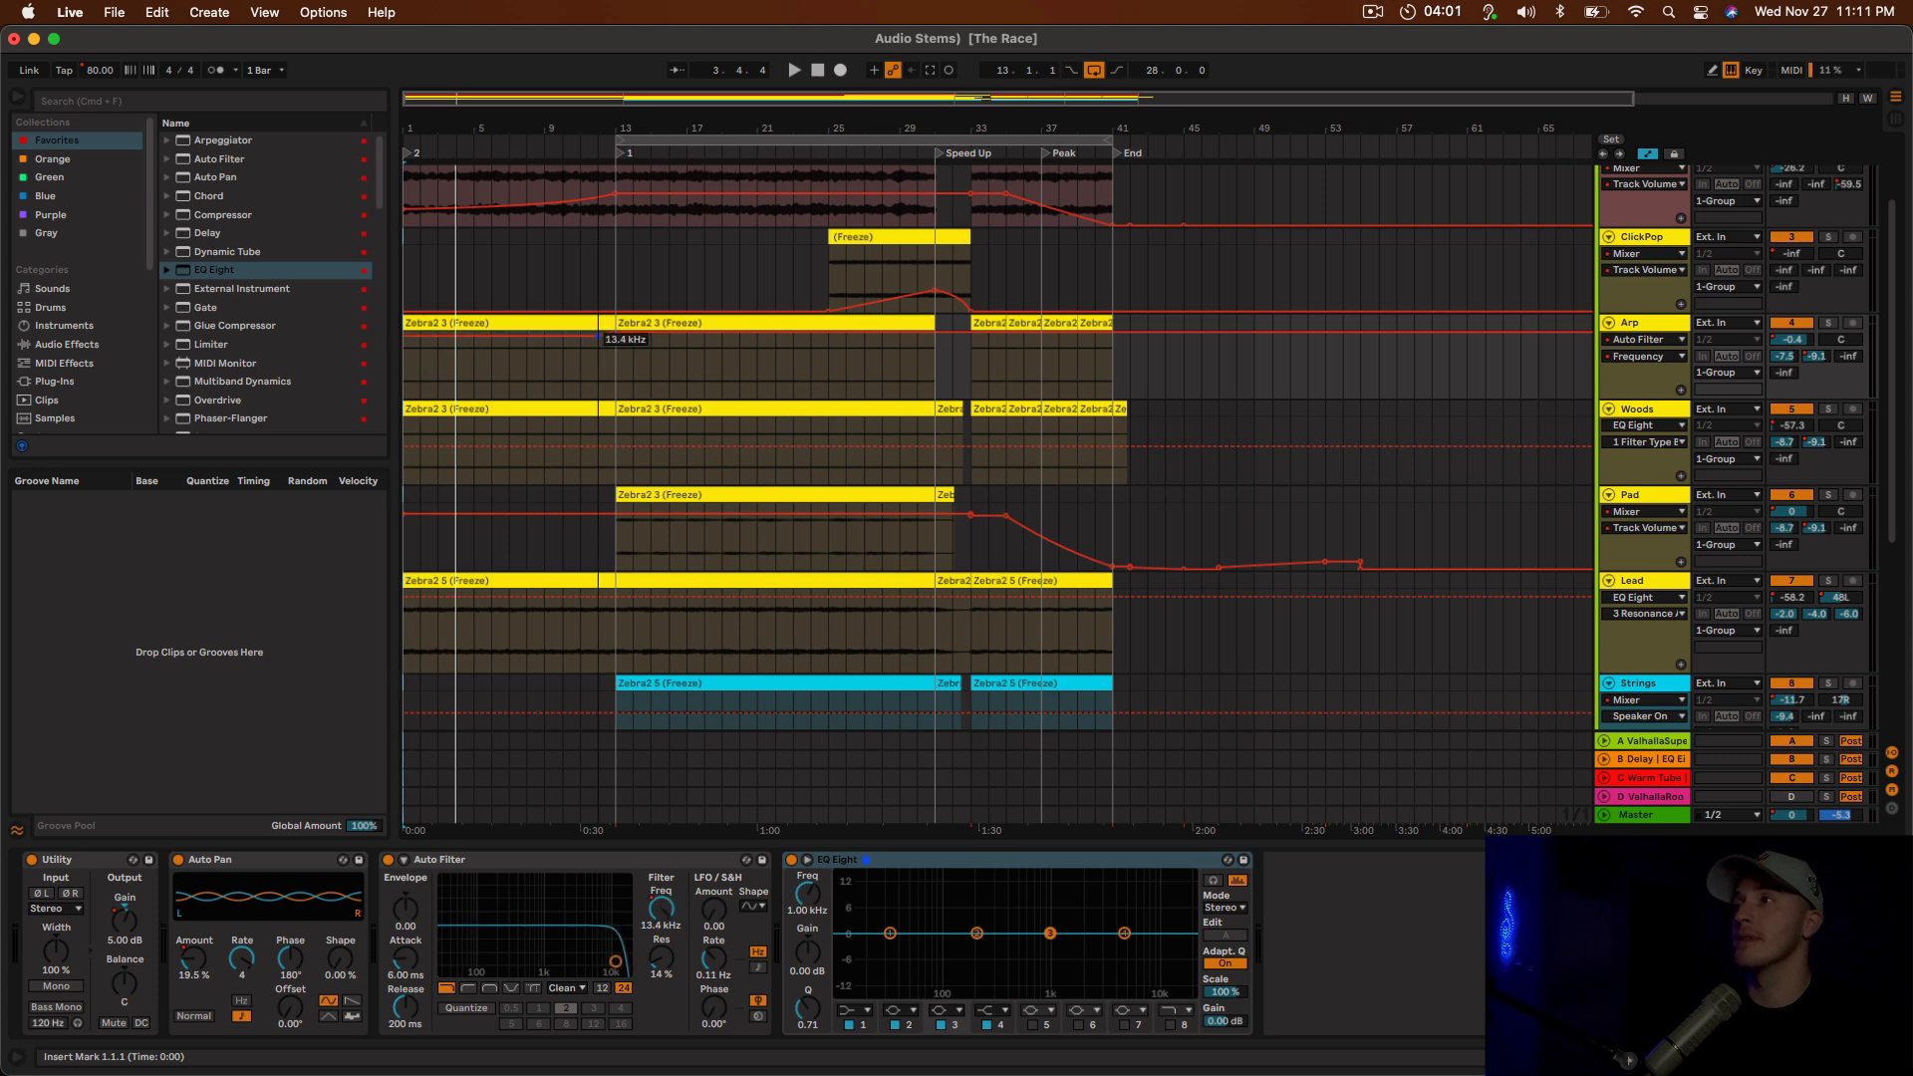
left_click_drag(601, 338, 623, 395)
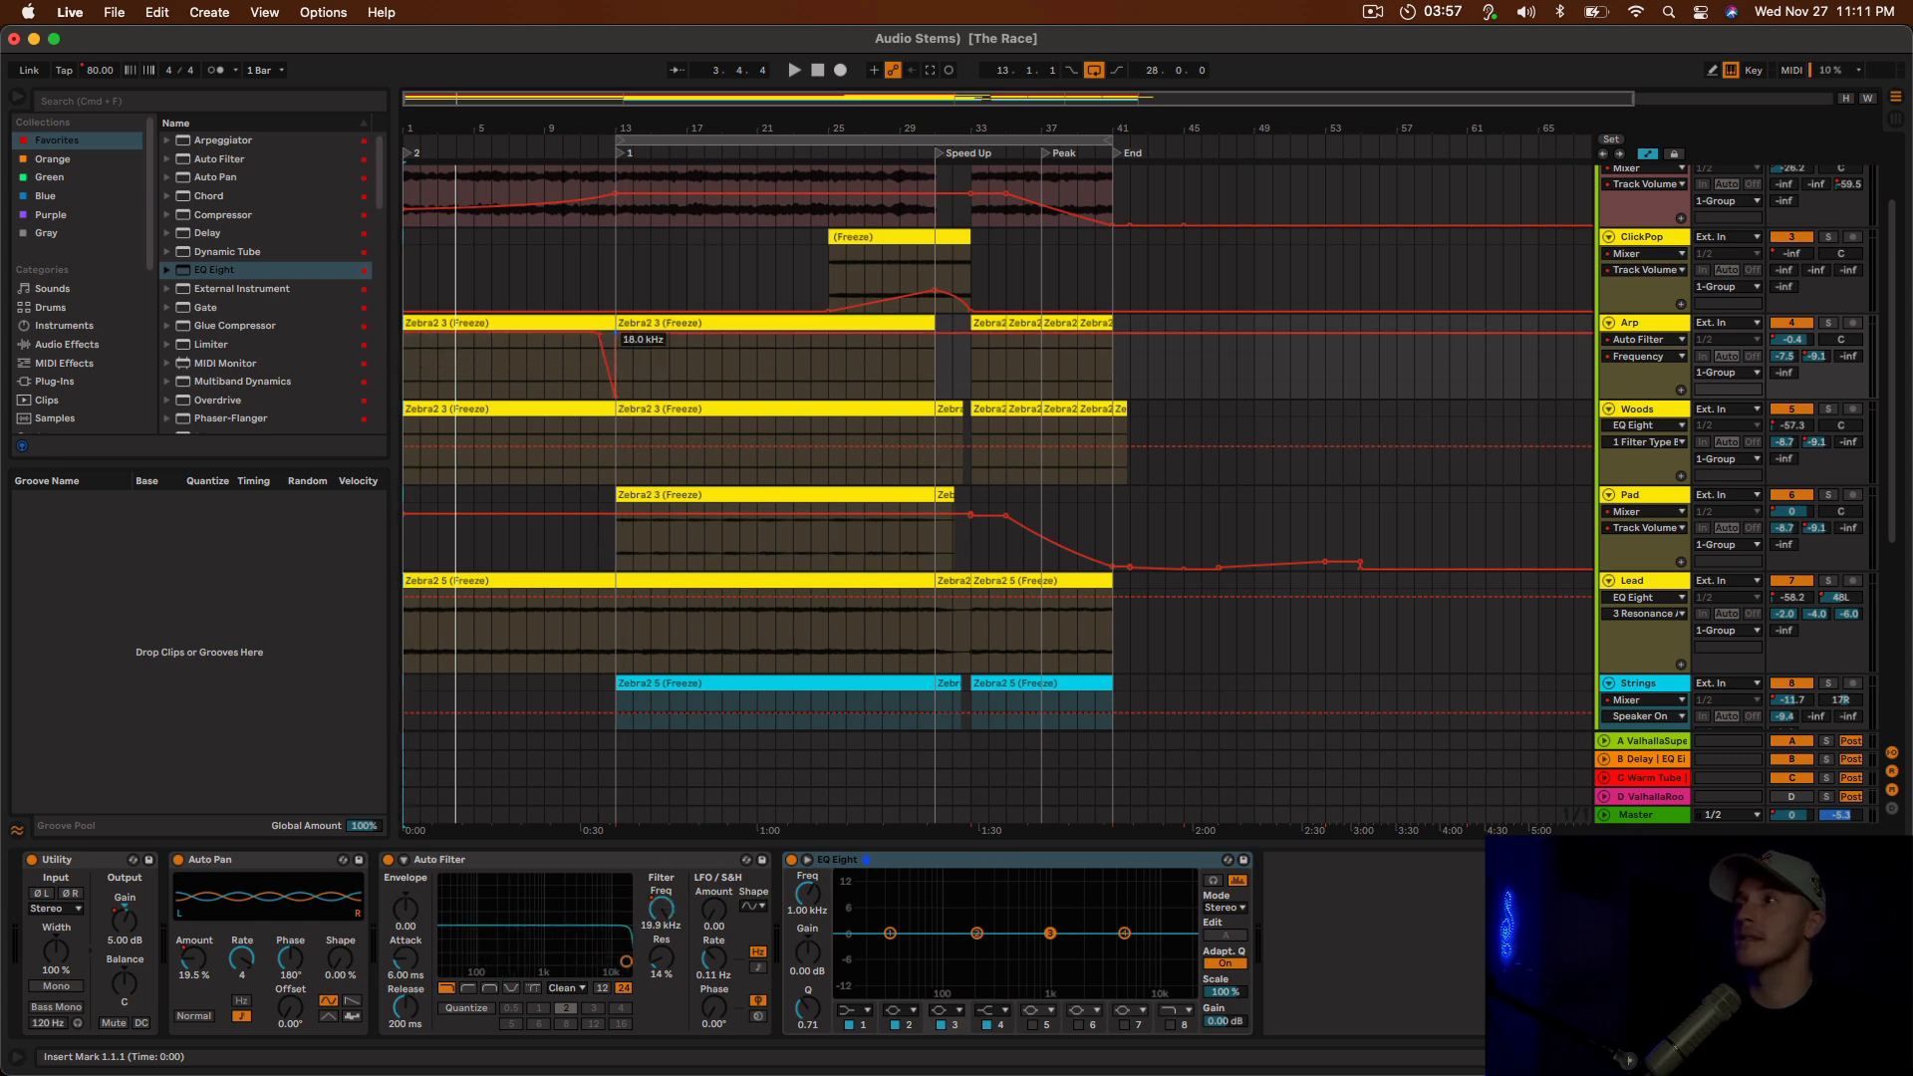
Solo the Arp and audition its filter drop into bar 13, starting from about bar 10.
key("space")
left_click(562, 144)
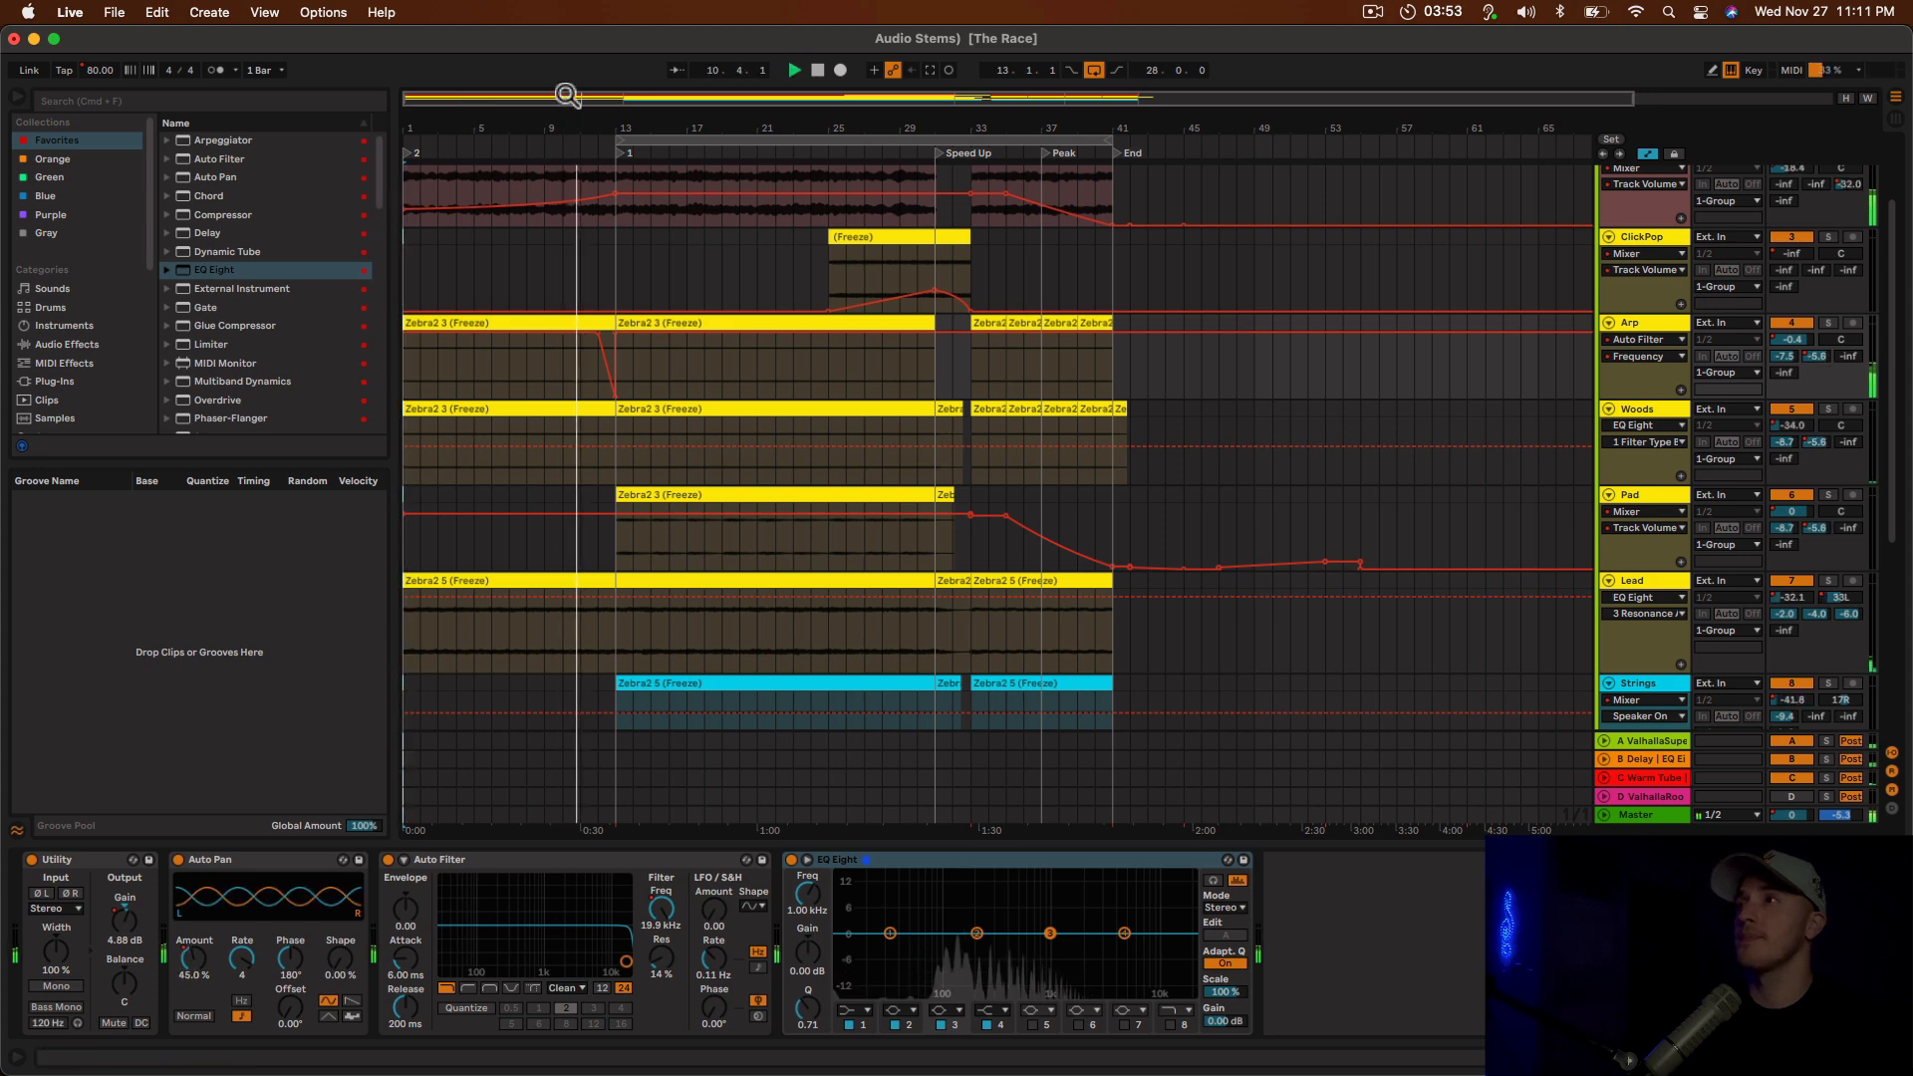
left_click_drag(564, 97, 610, 190)
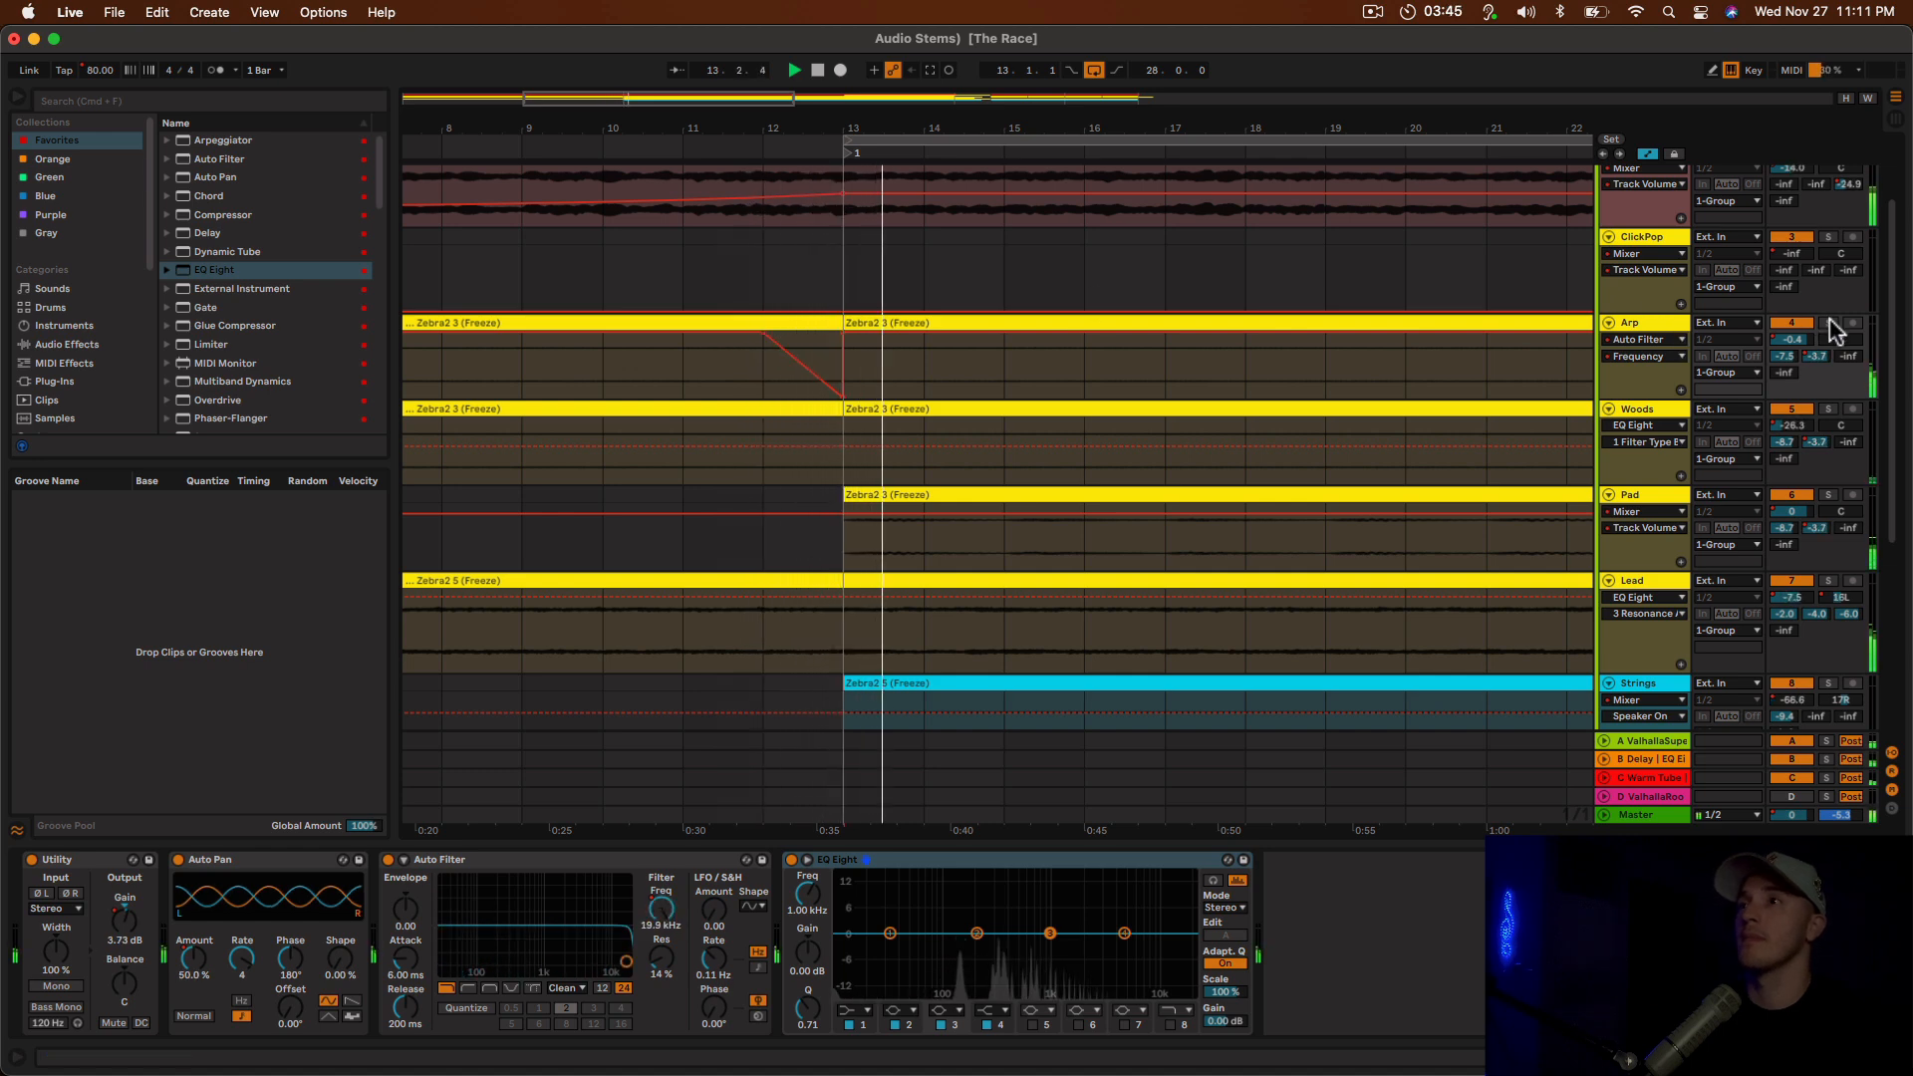
left_click(1829, 324)
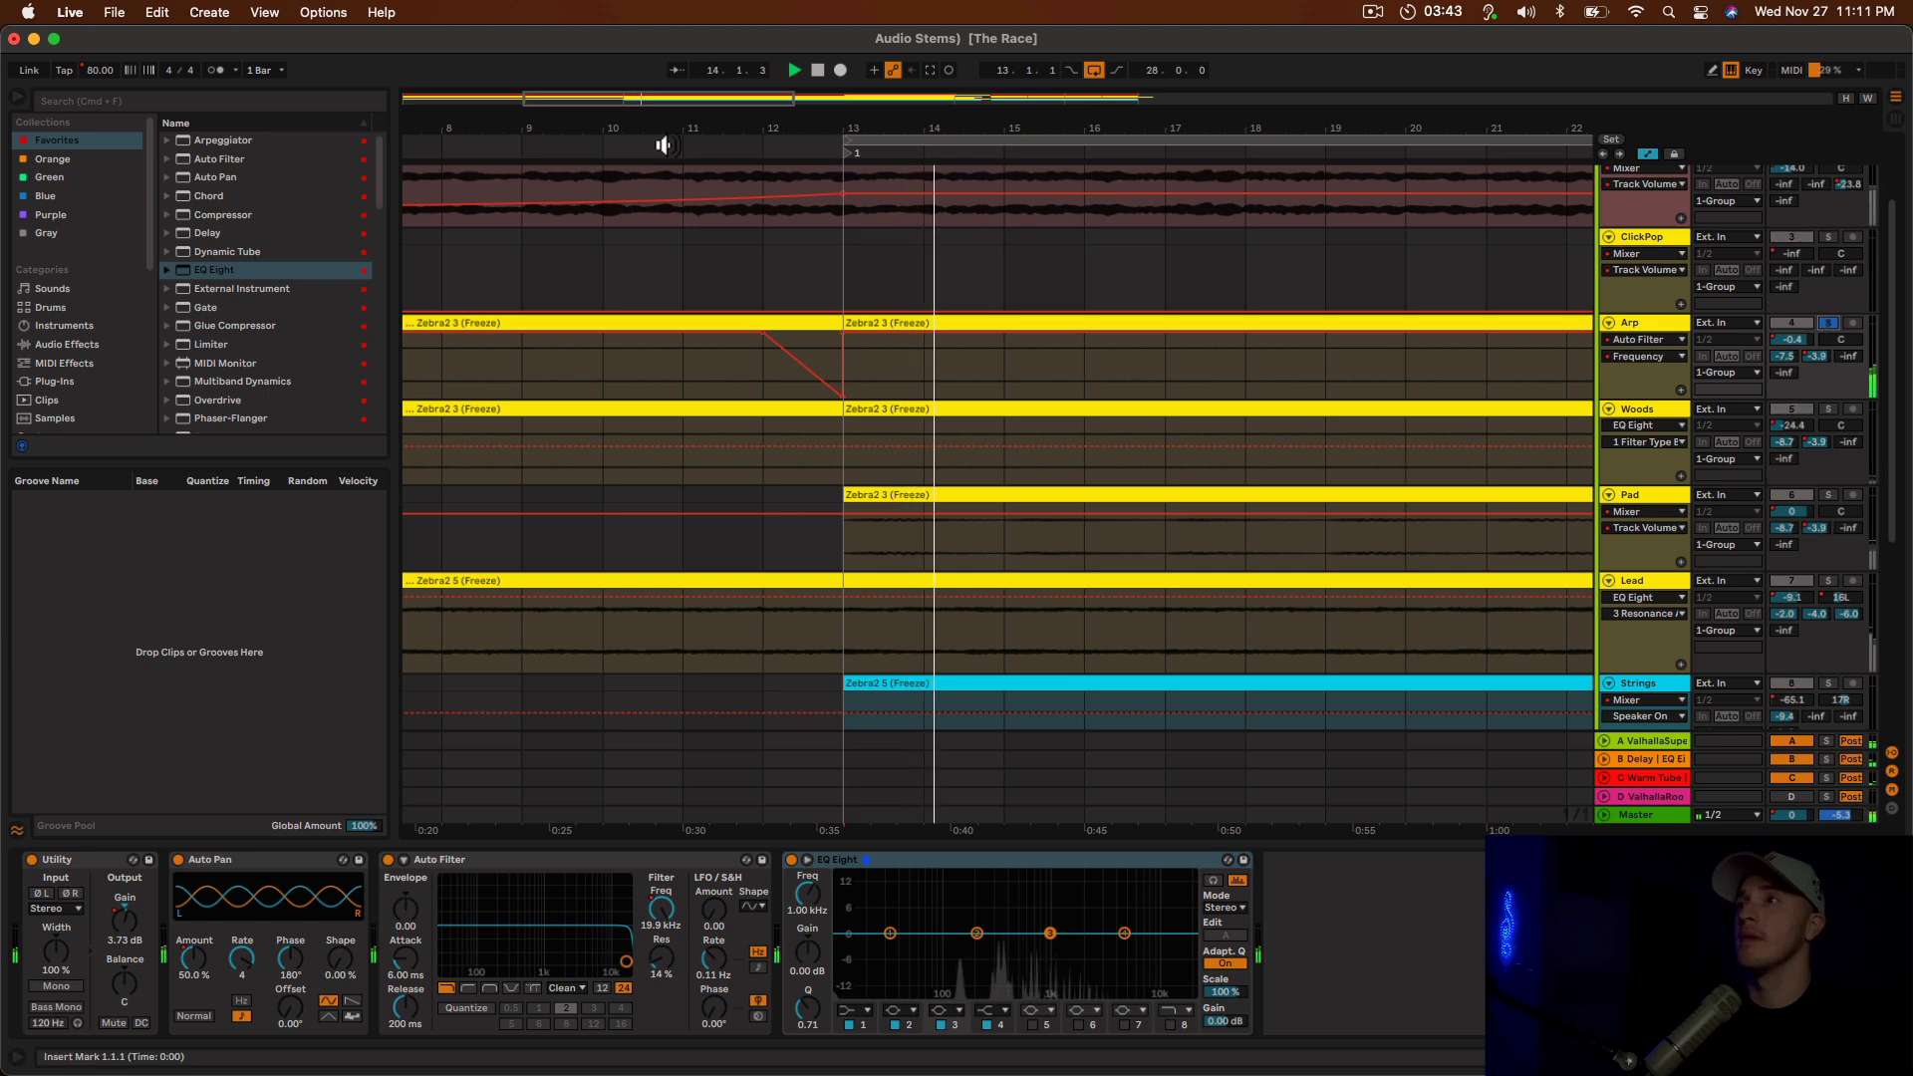
left_click(666, 130)
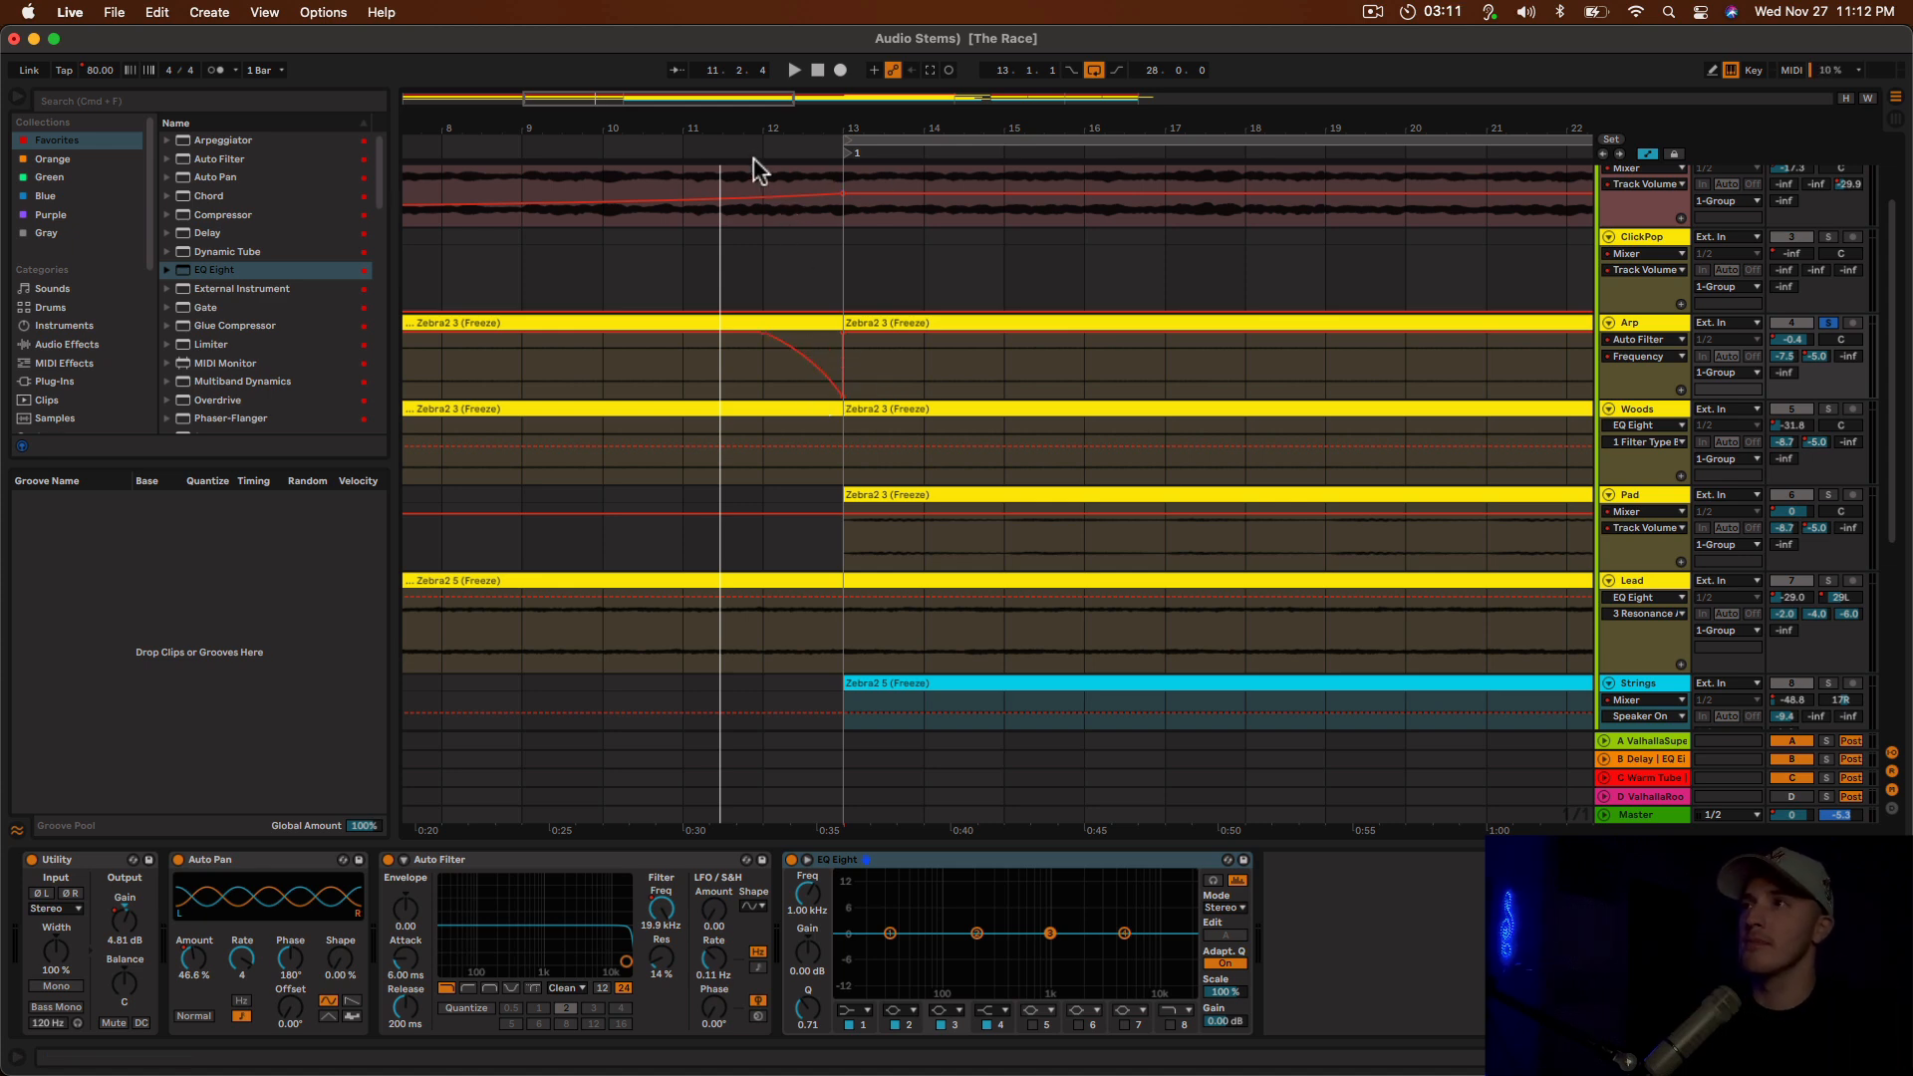
key("space")
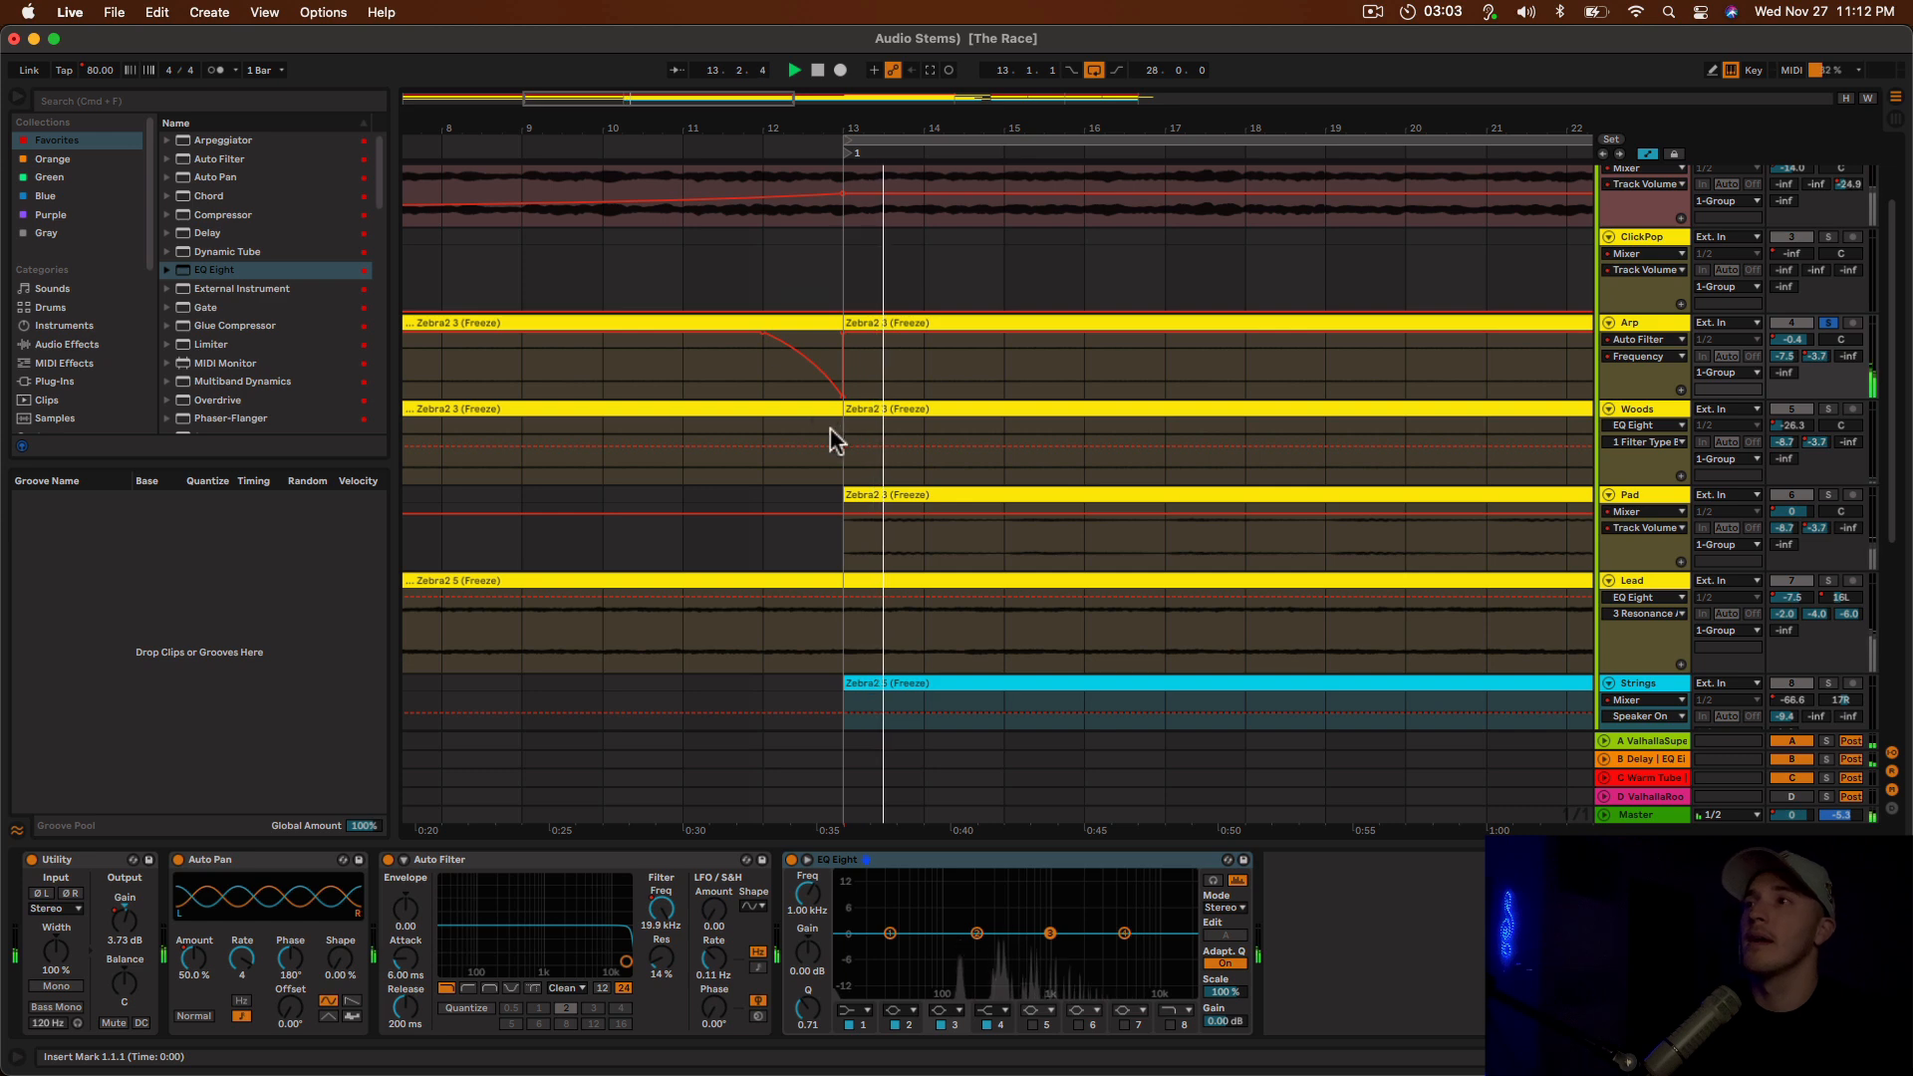
Raise the low point of the Arp's frequency drop at bar 13 to about 684 Hz and audition it.
left_click_drag(847, 406, 845, 373)
left_click(705, 150)
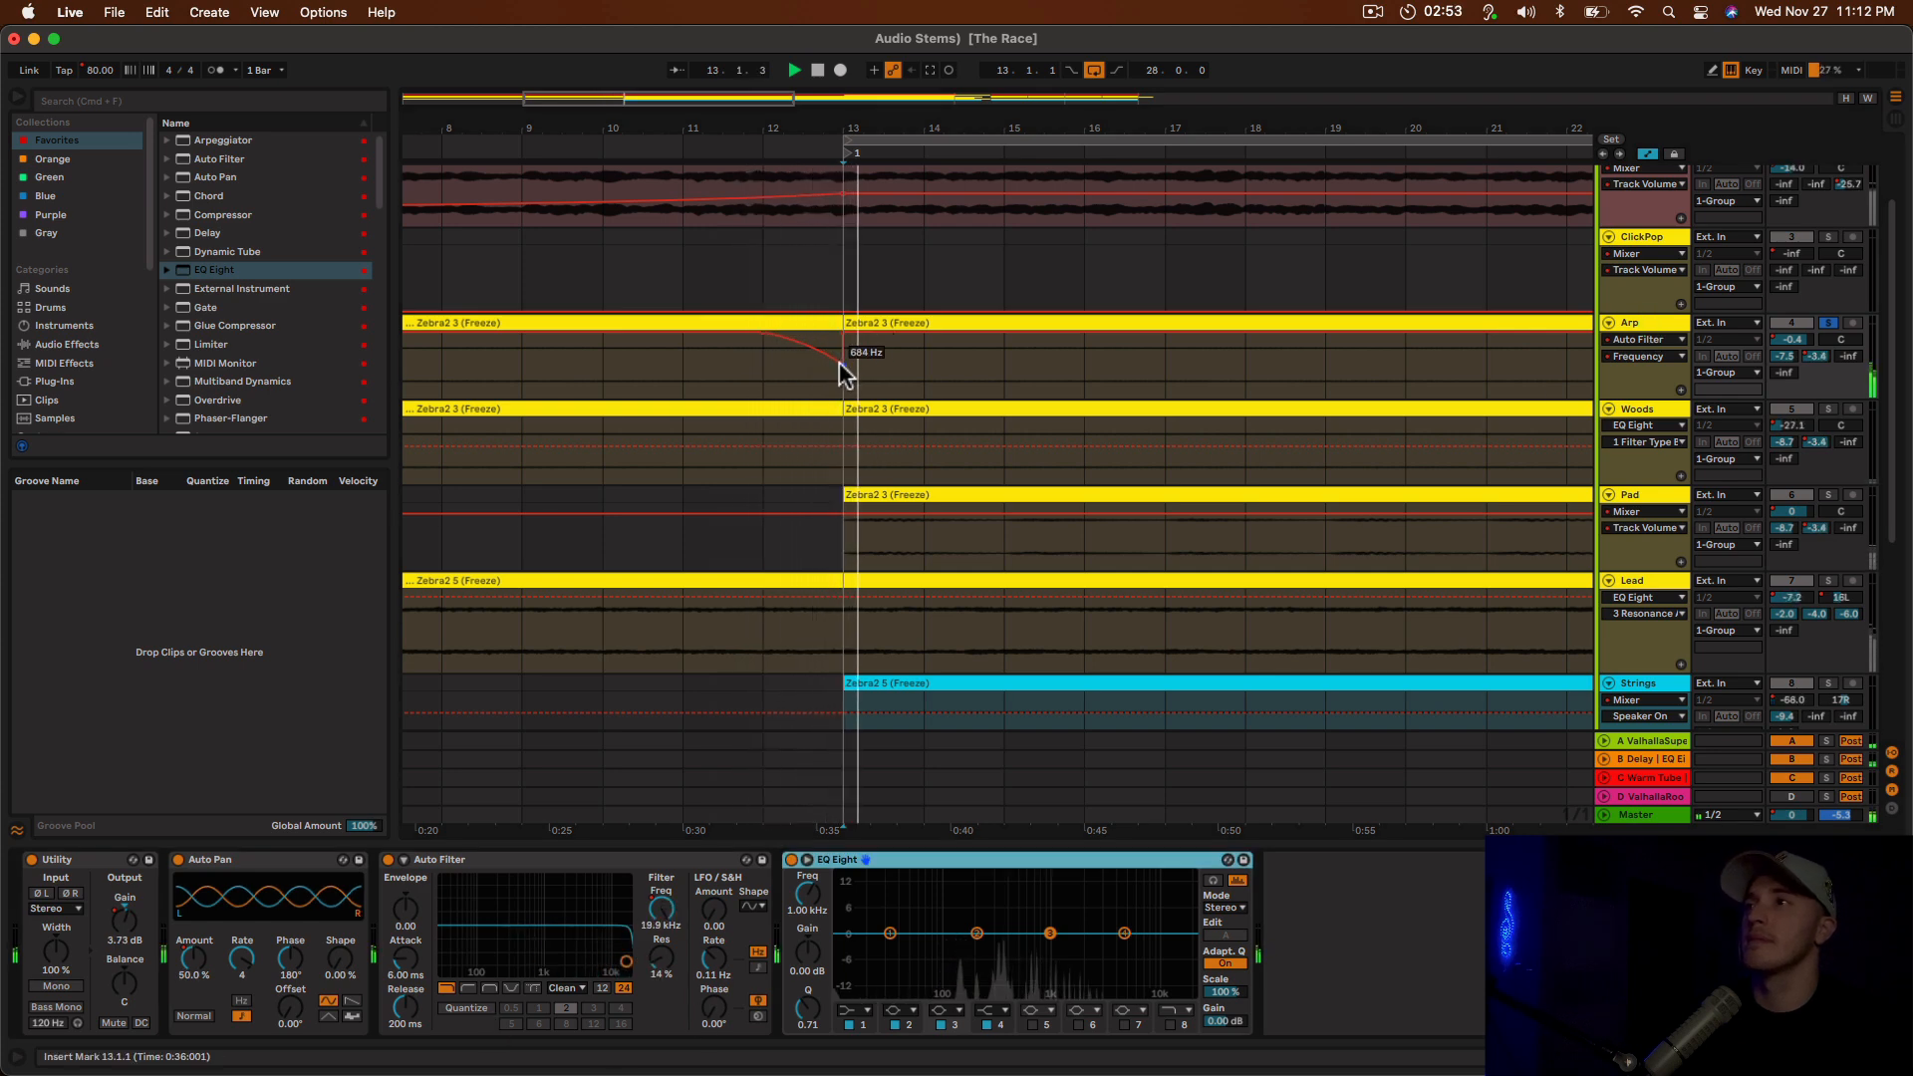
left_click(666, 139)
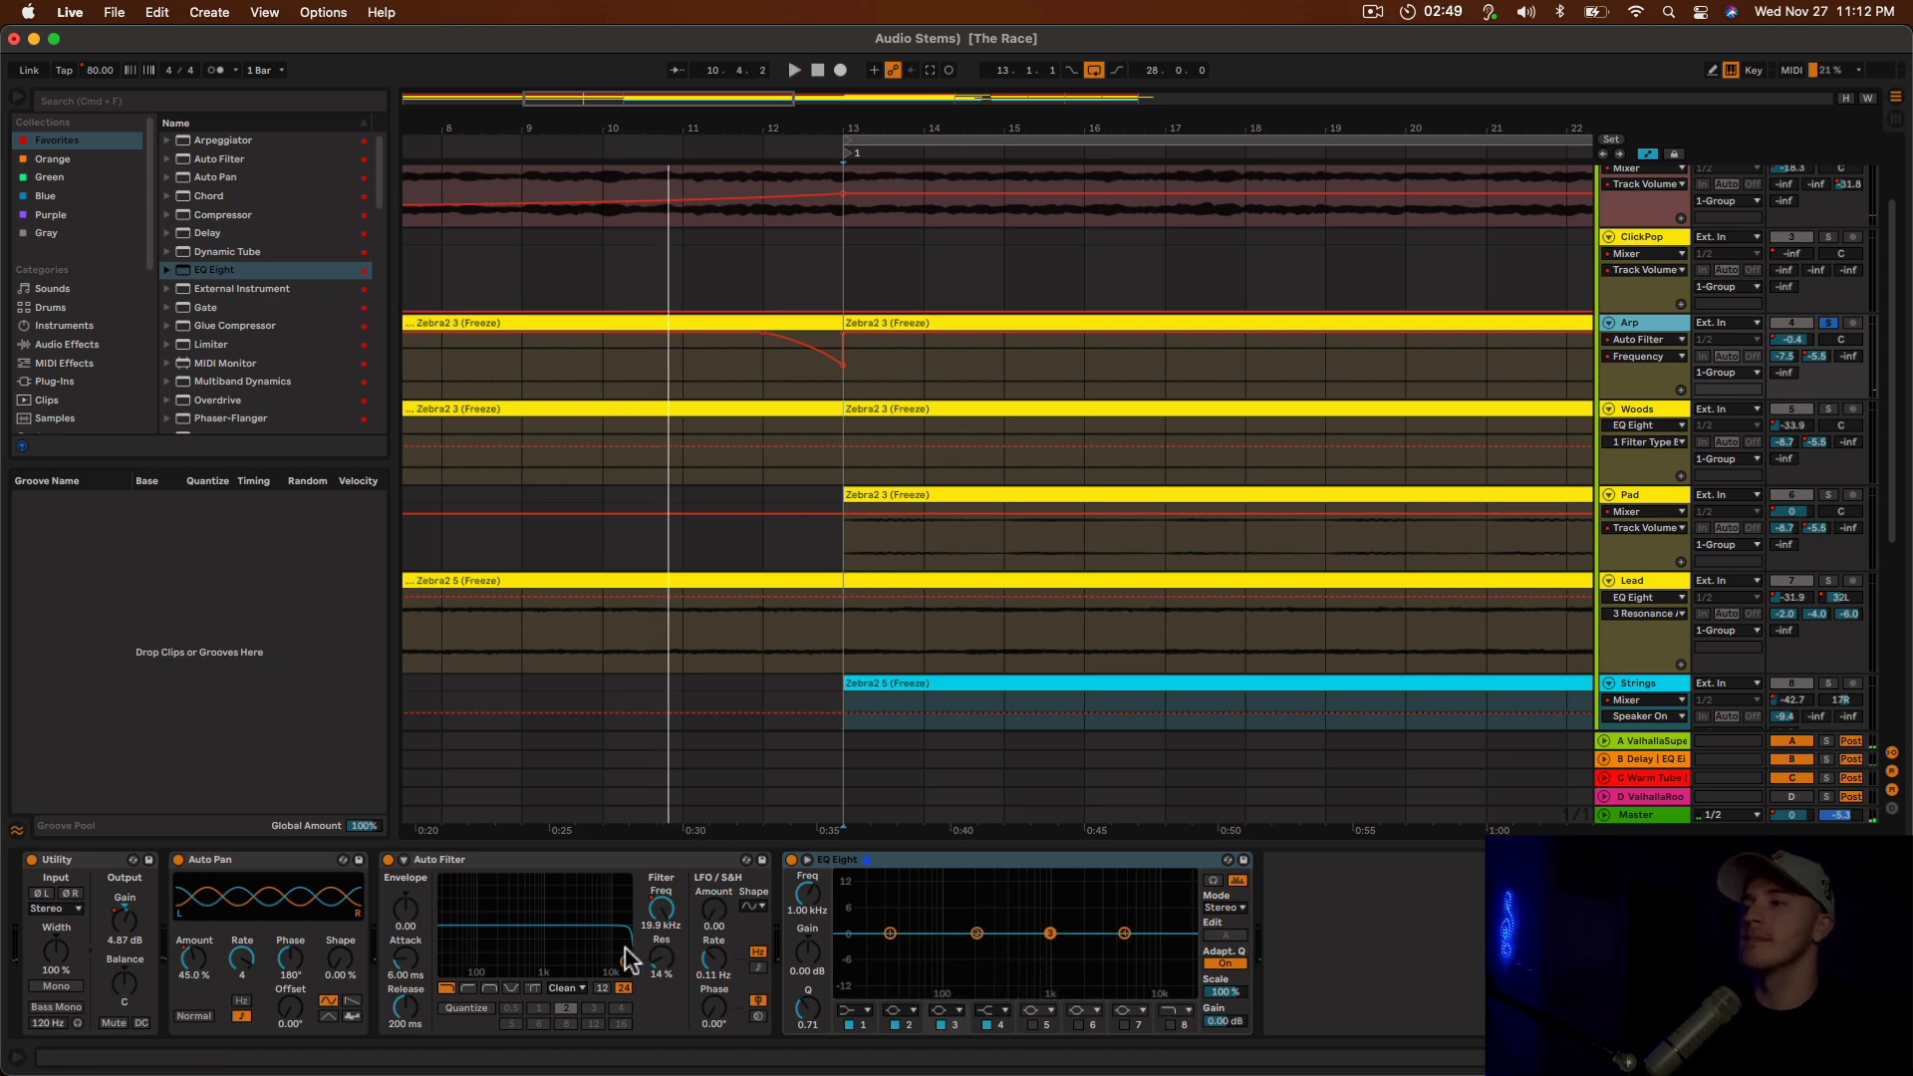
Automate the Arp's Auto Filter resonance to rise from bar 12, peak at 125% halfway to bar 13 and fall back by bar 13.
left_click(653, 965)
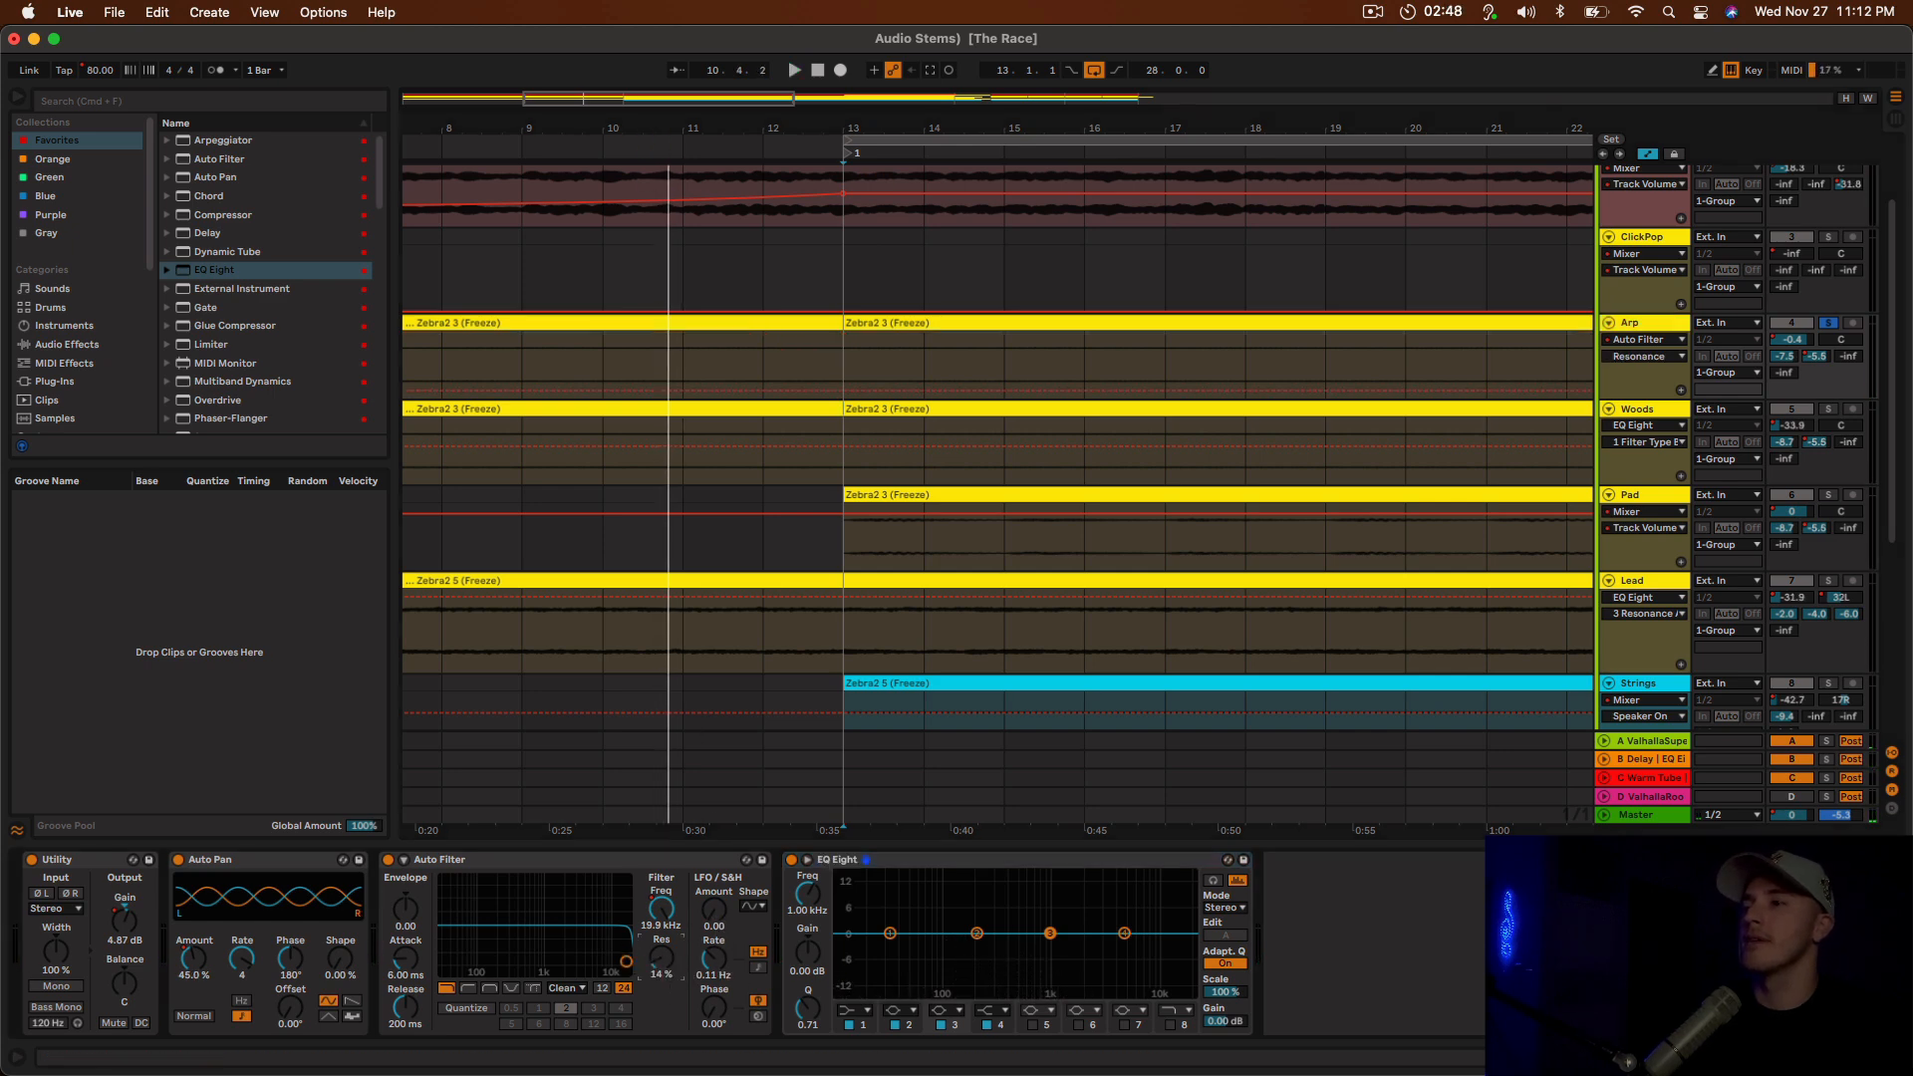
left_click(763, 390)
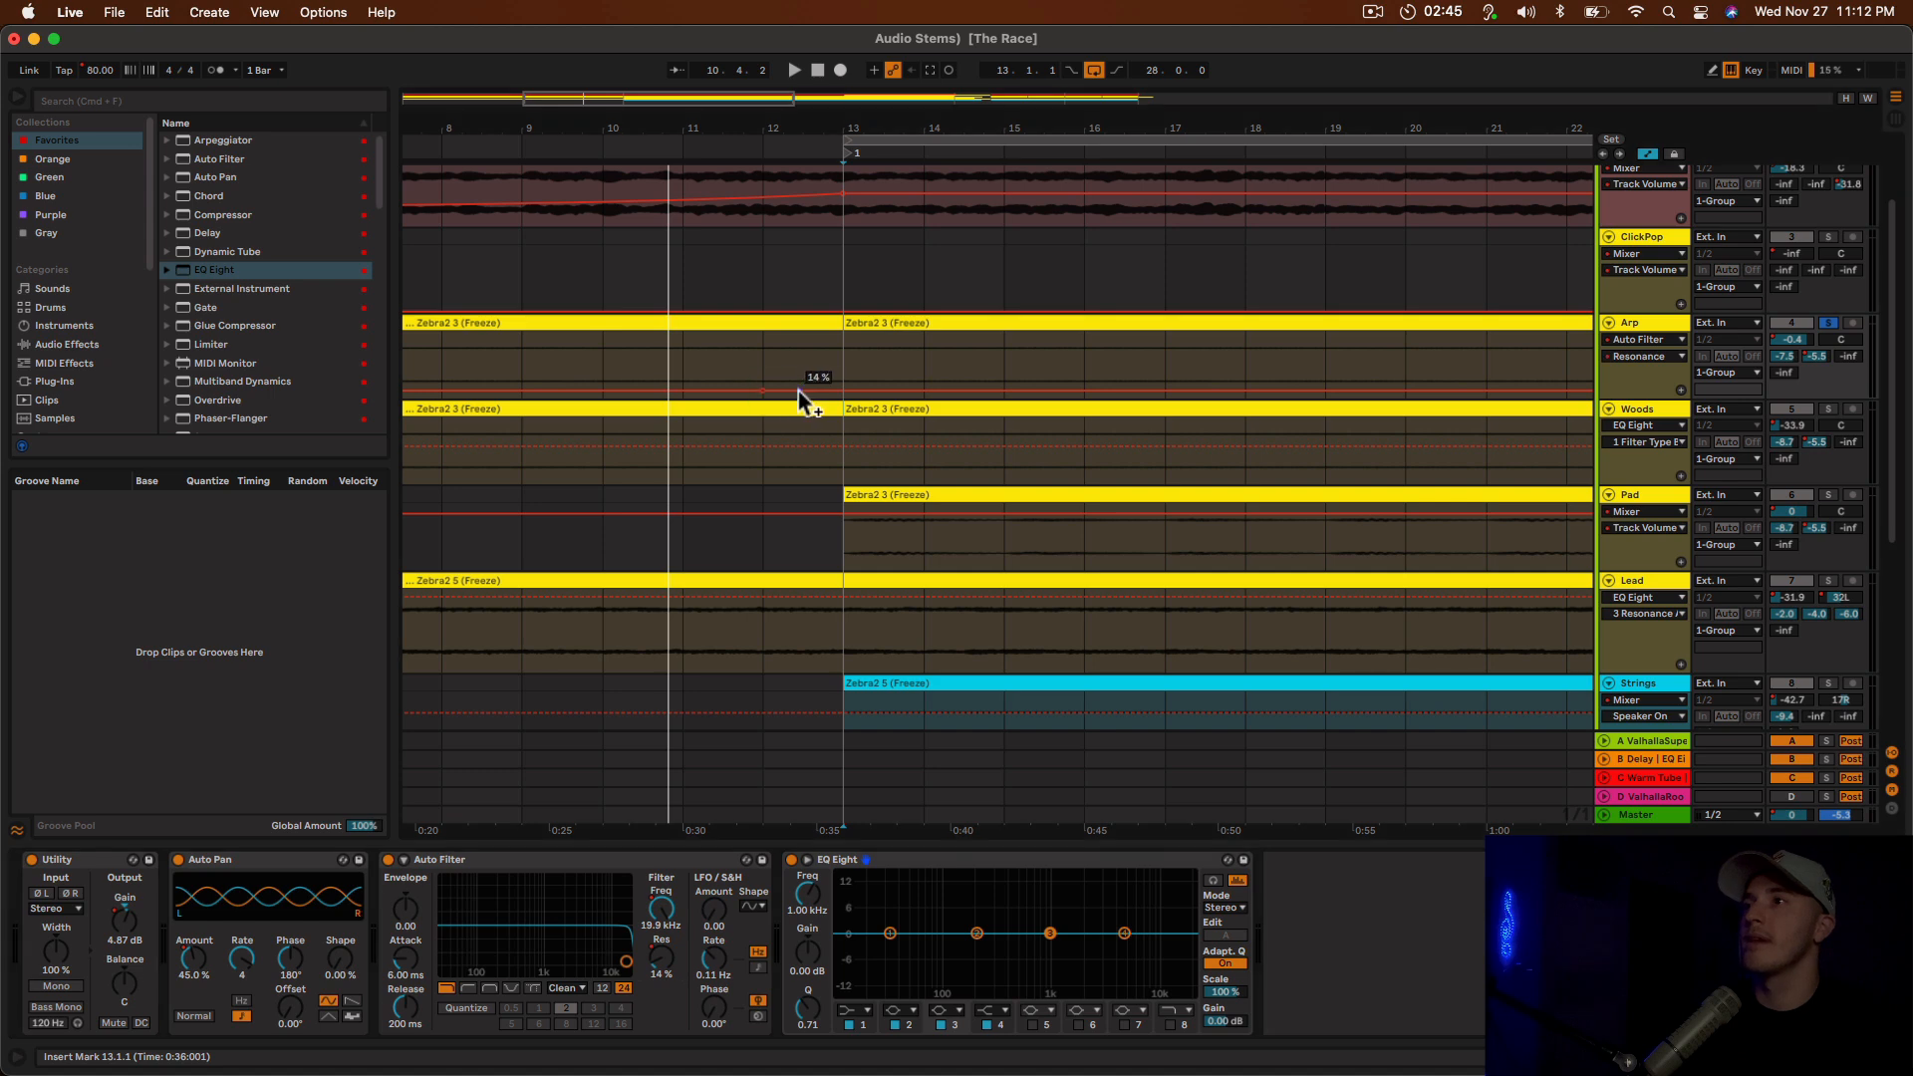
mouse_move(843, 390)
left_mouse_down()
mouse_move(843, 334)
mouse_move(853, 393)
left_mouse_up()
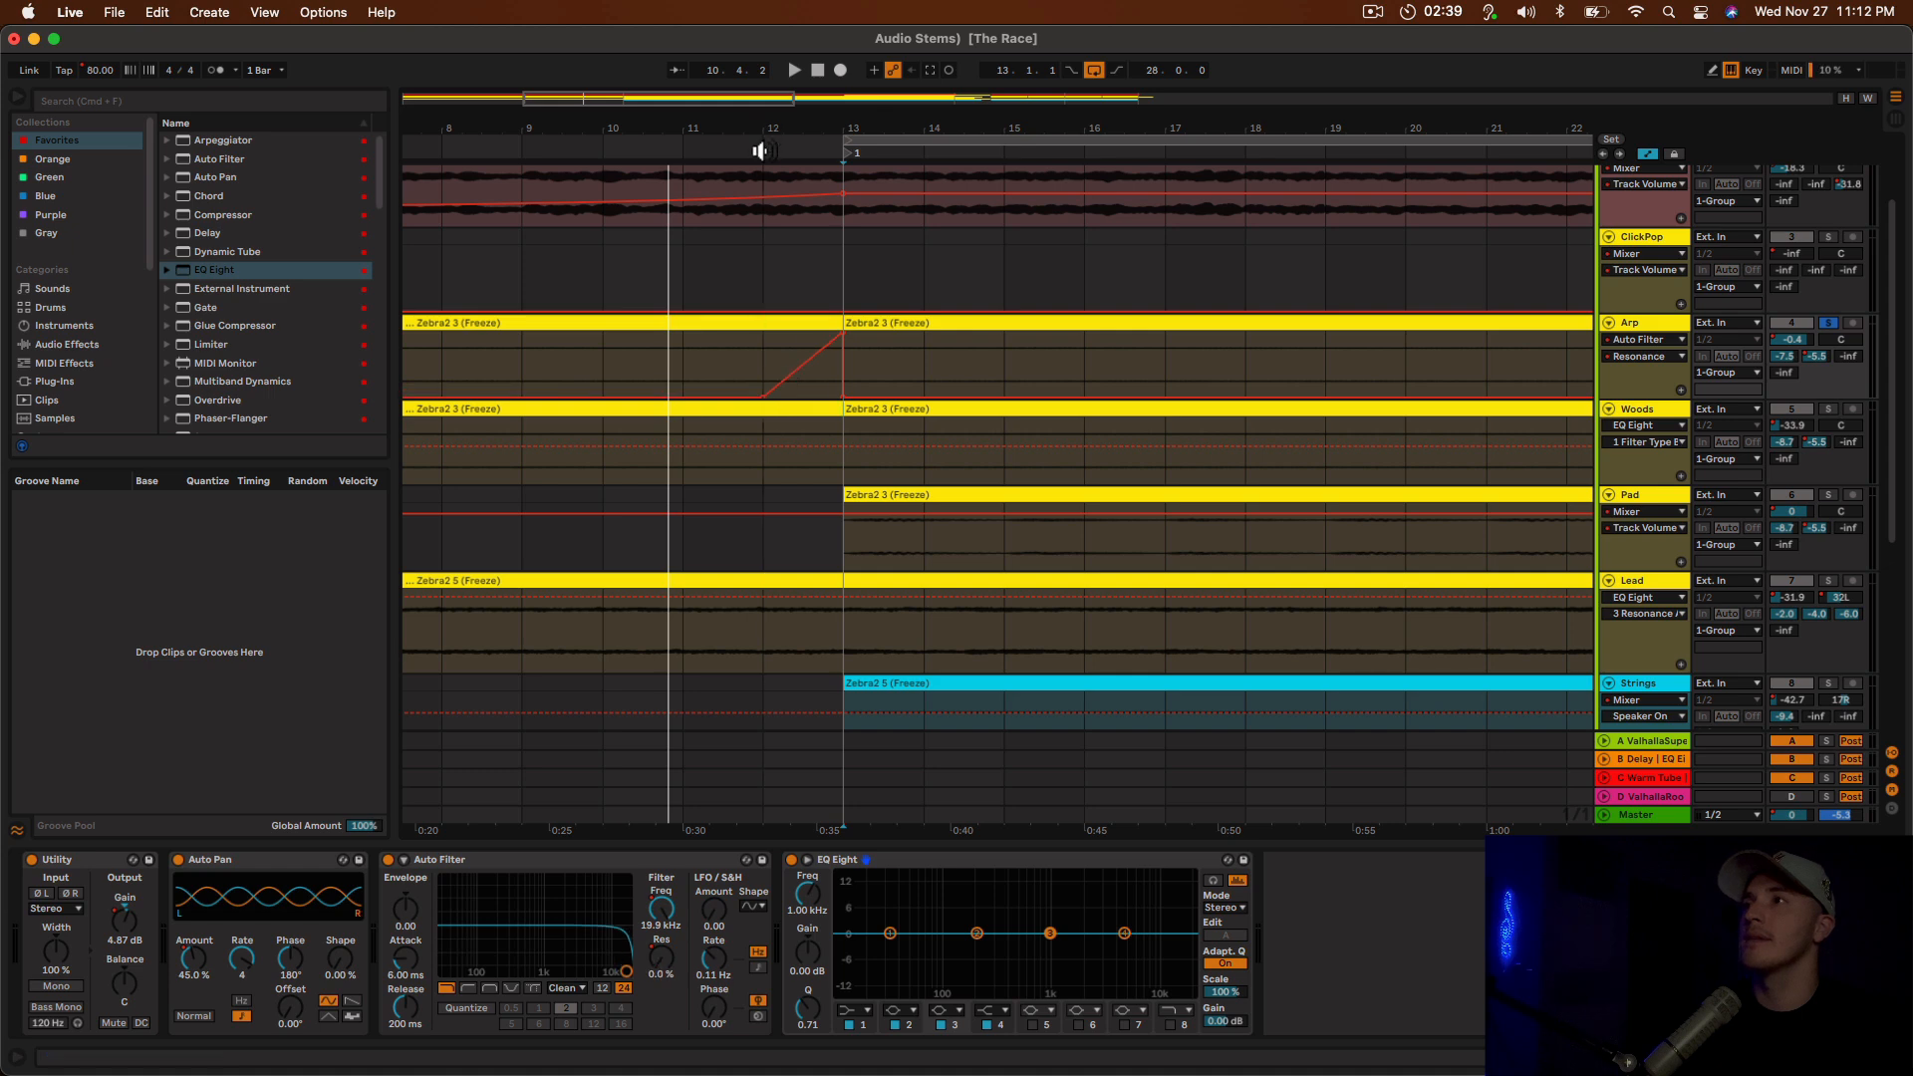
right_click(827, 349)
left_click(1025, 613)
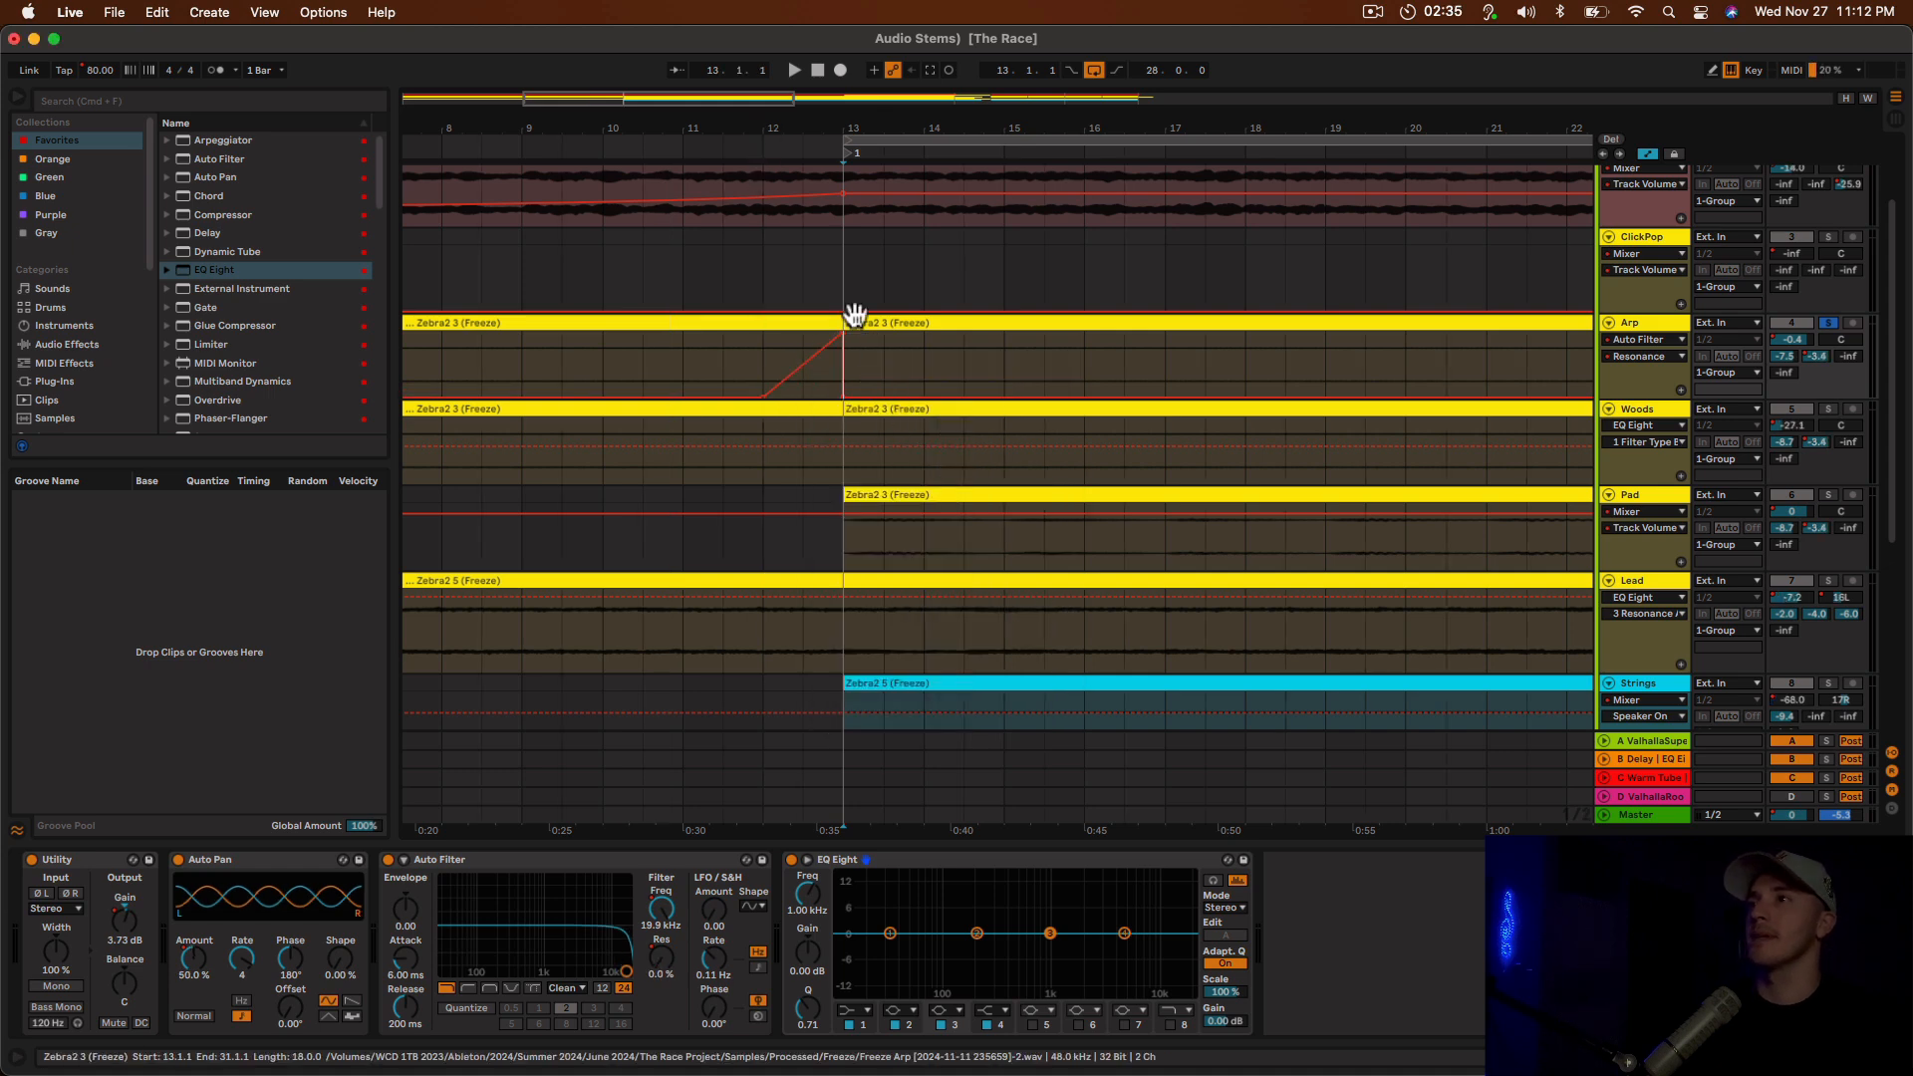
left_click_drag(842, 334, 804, 334)
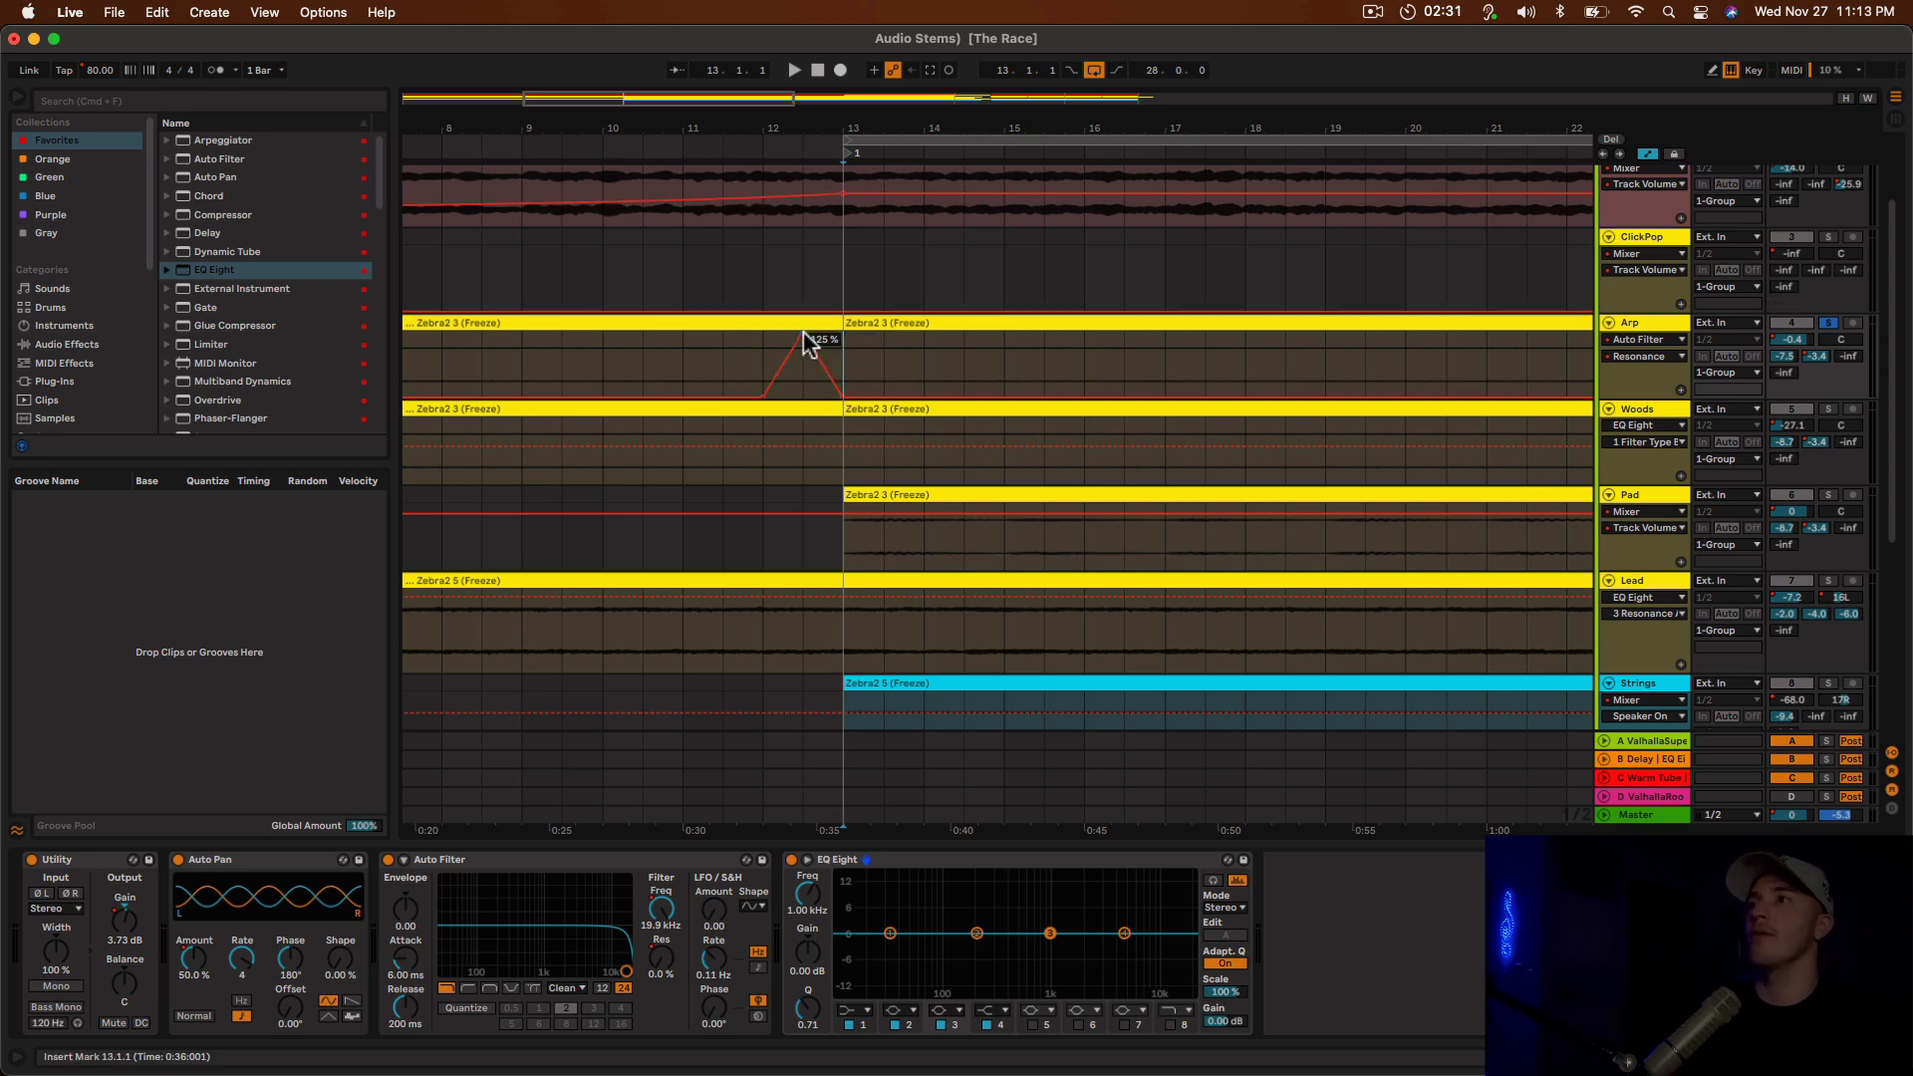
Lower the peak of the Arp's resonance automation to 75% and audition the passage from just before bar 12 into bar 13.
left_click_drag(803, 333, 803, 357)
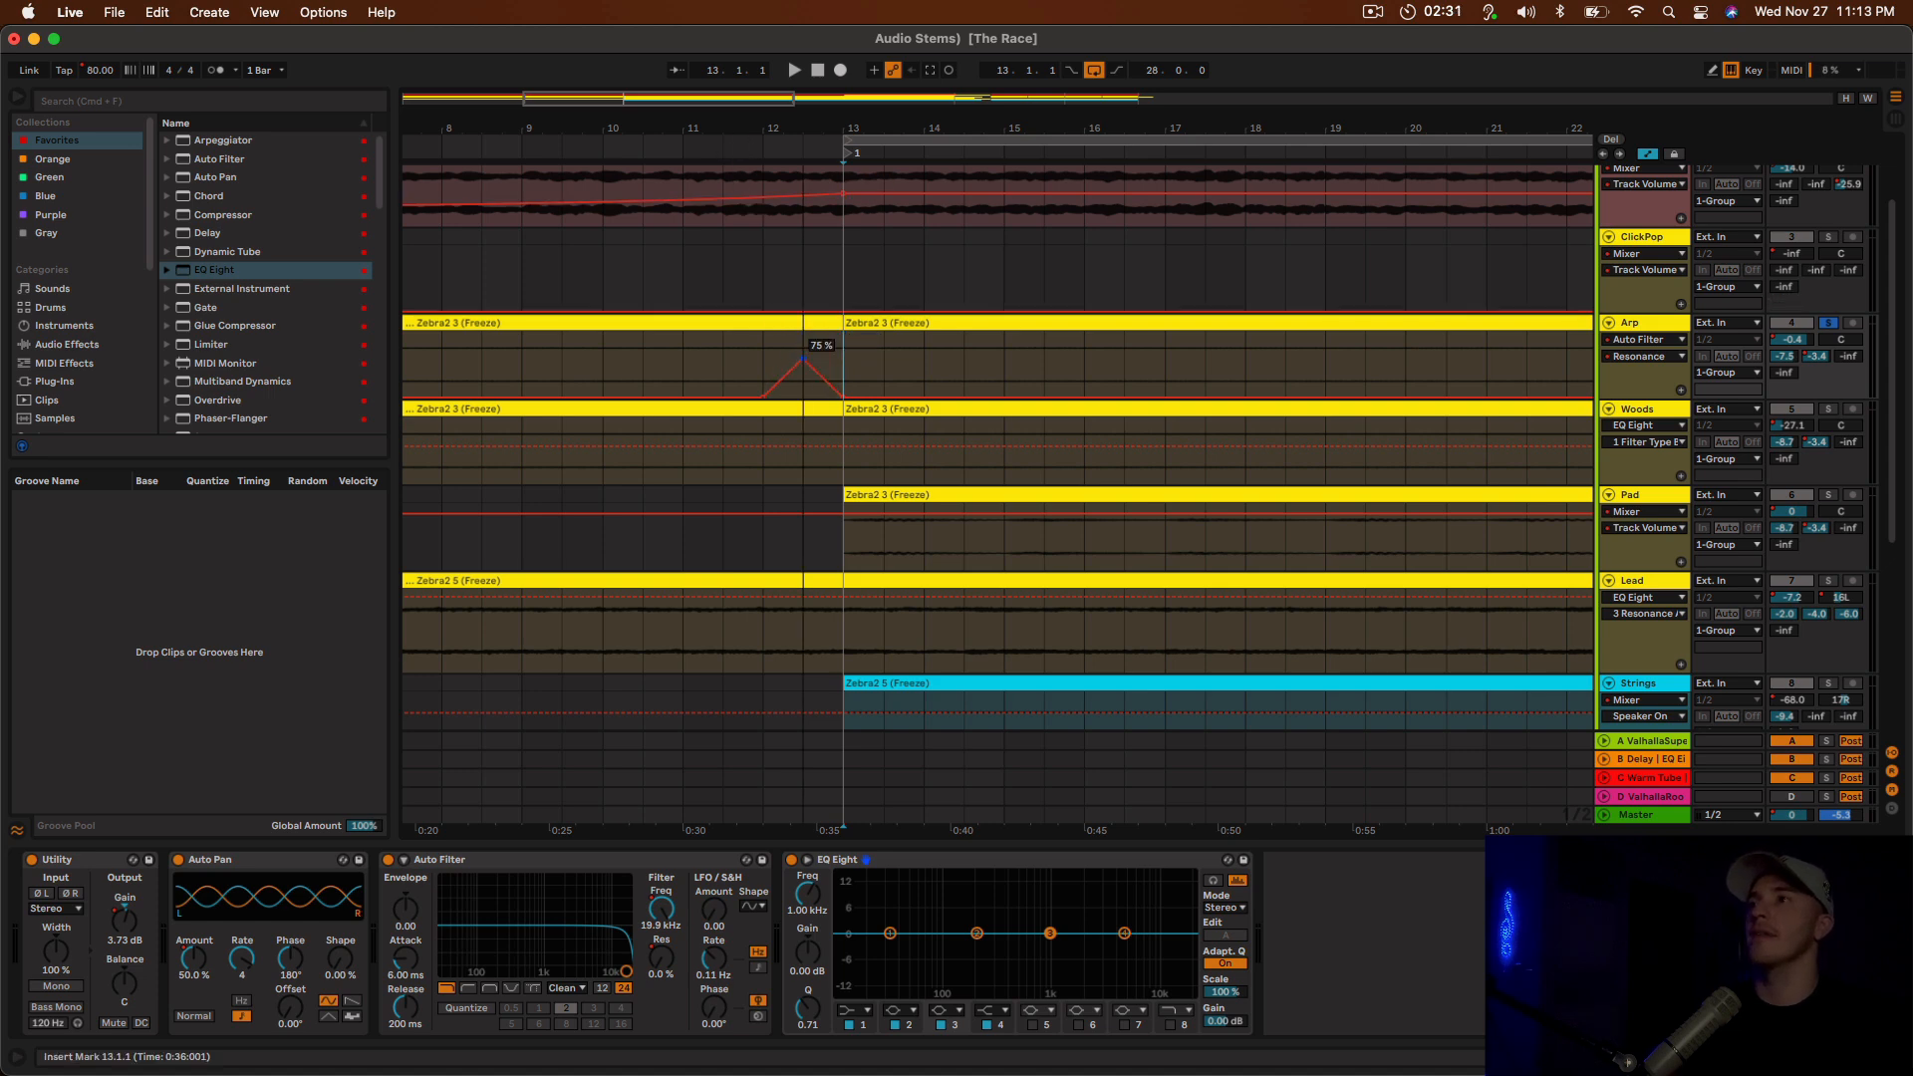
left_click(720, 148)
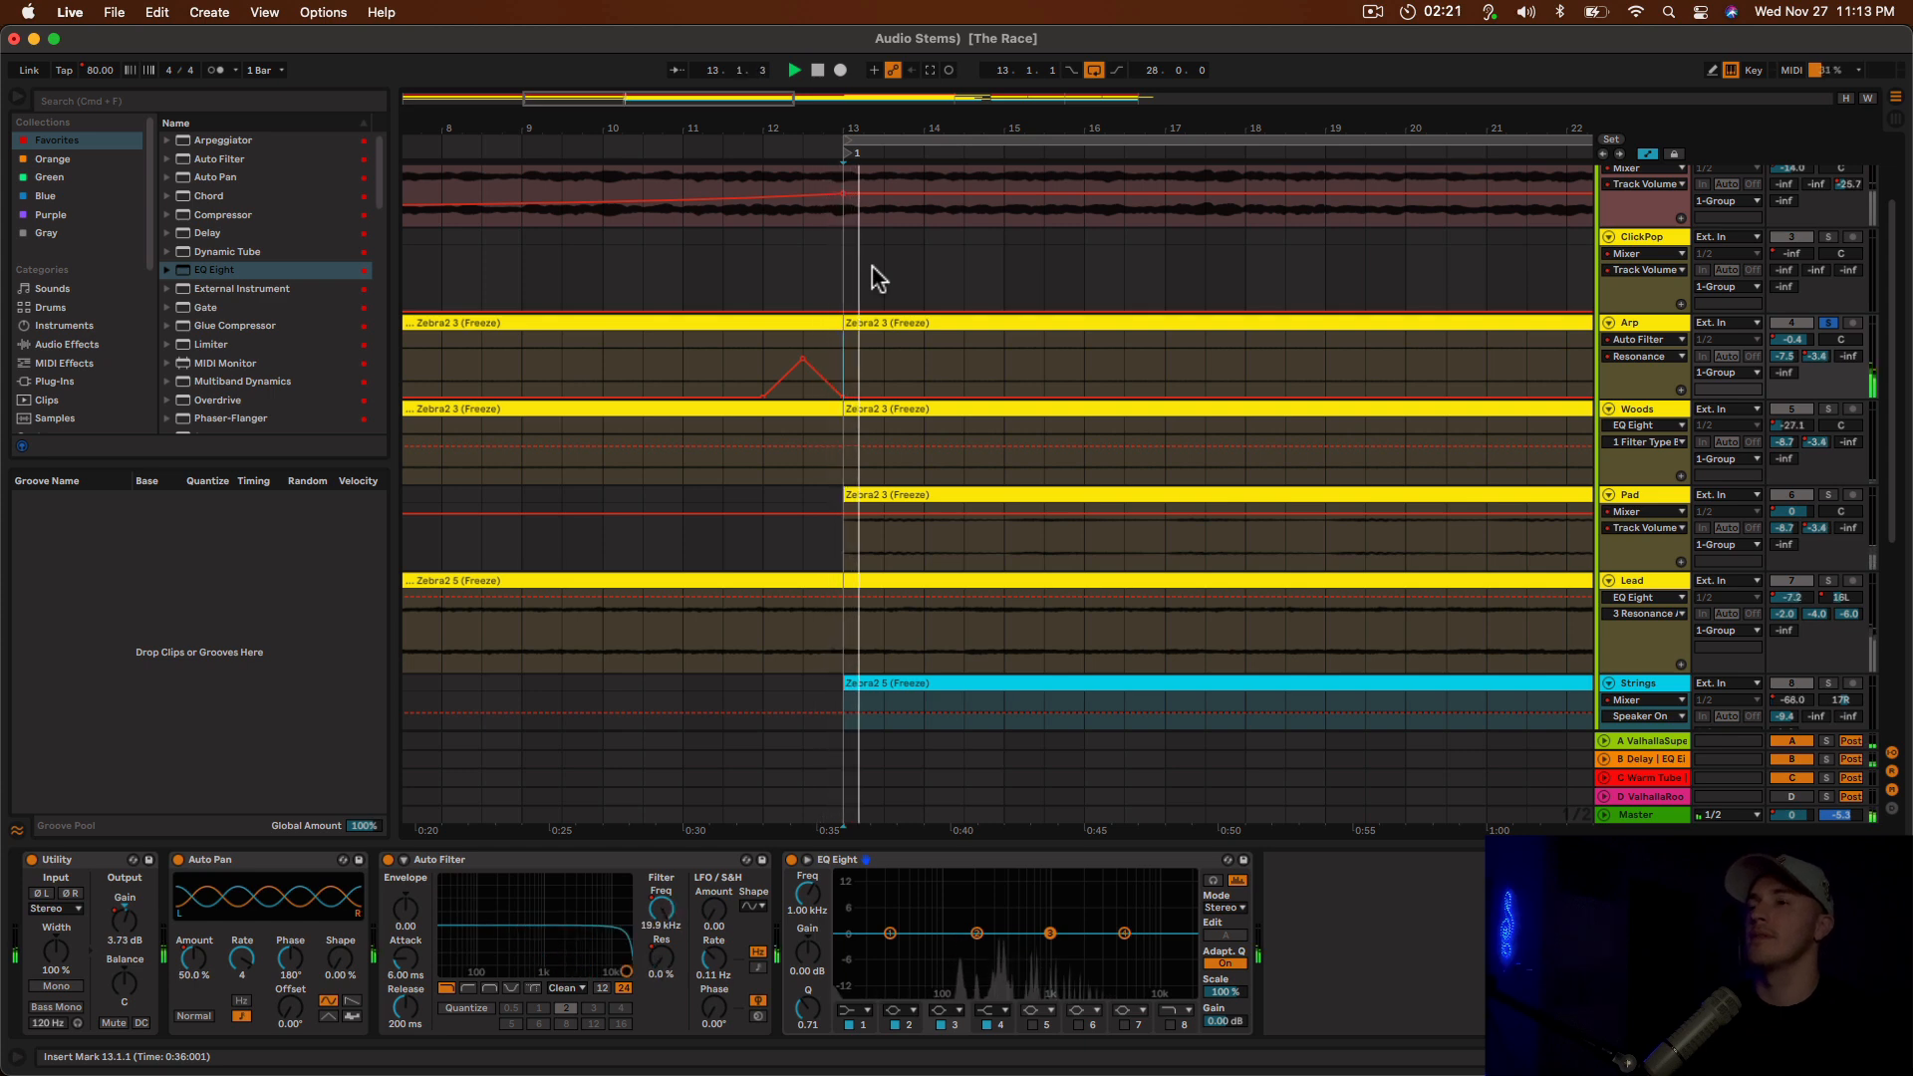
key("space")
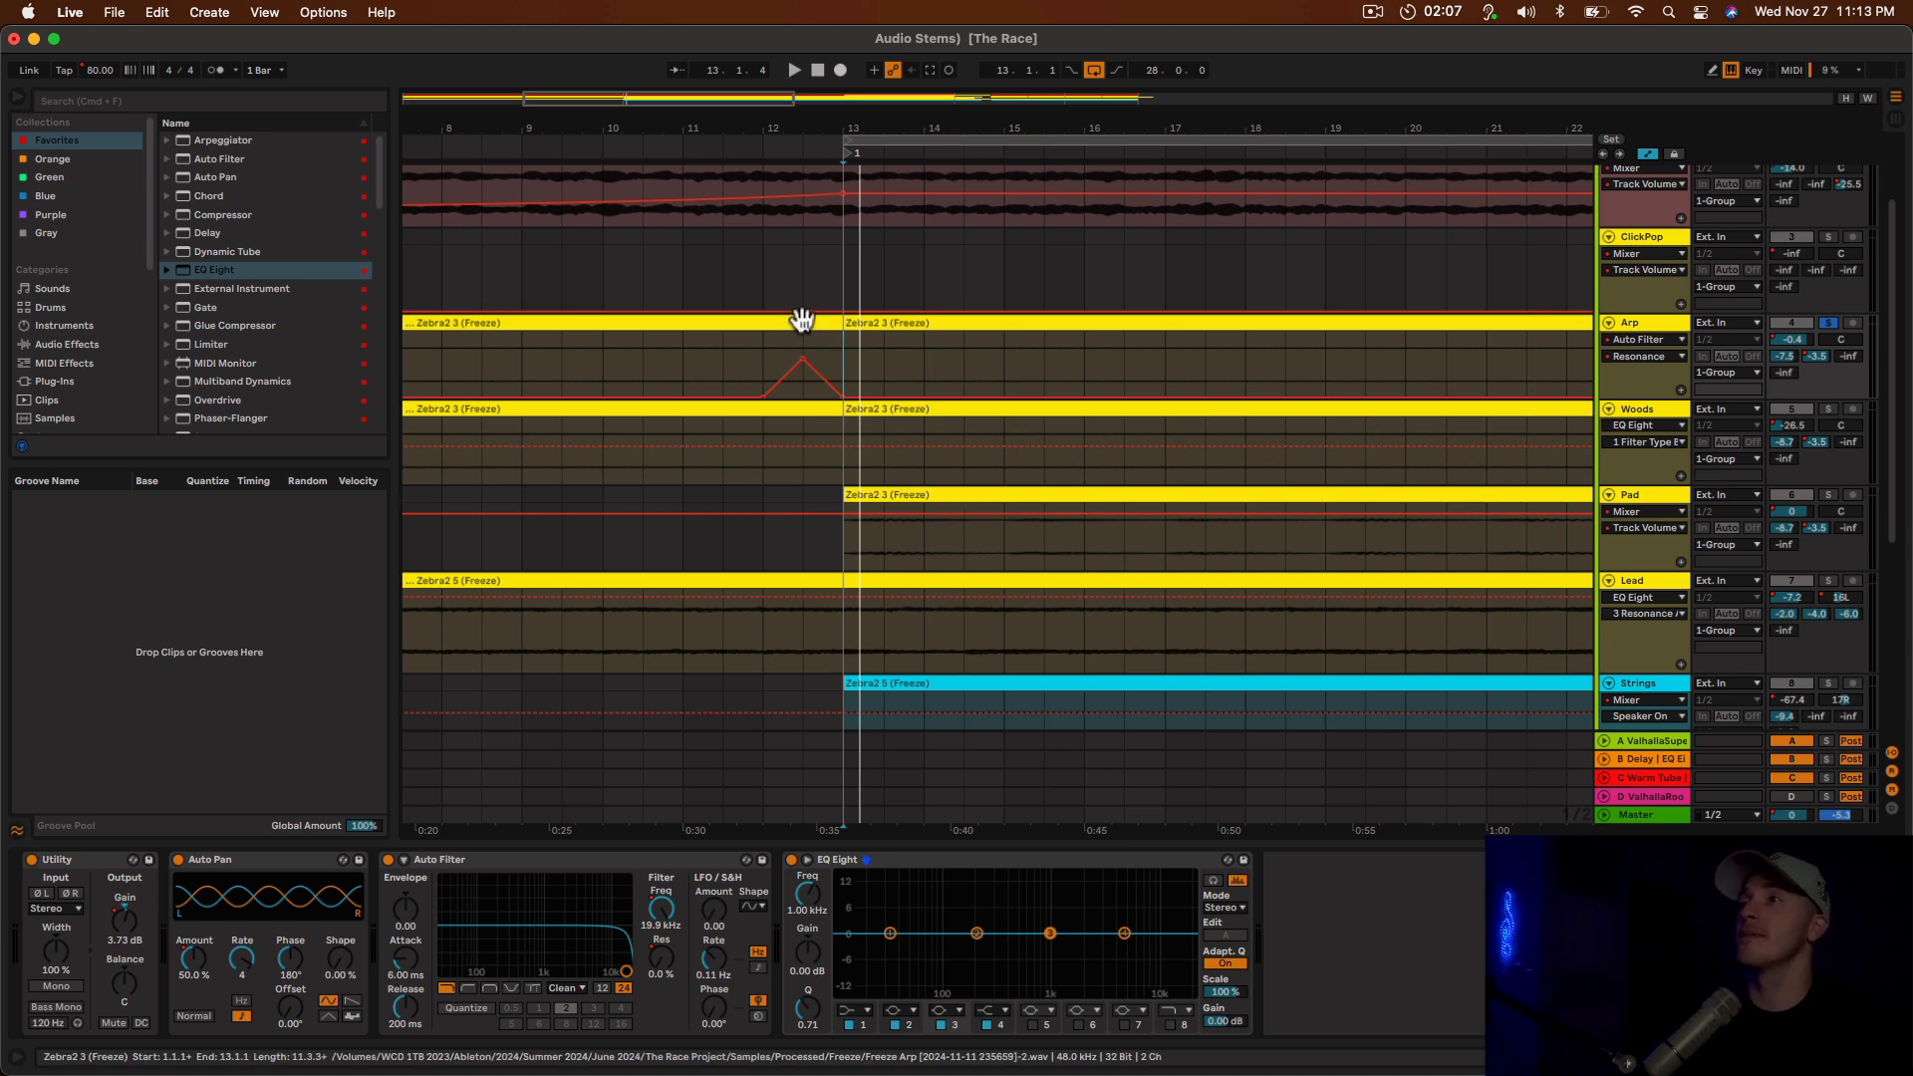
Remove the Arp's resonance peak before bar 13, set the Auto Filter's LFO amount to 29.8 and start playback.
mouse_move(795, 354)
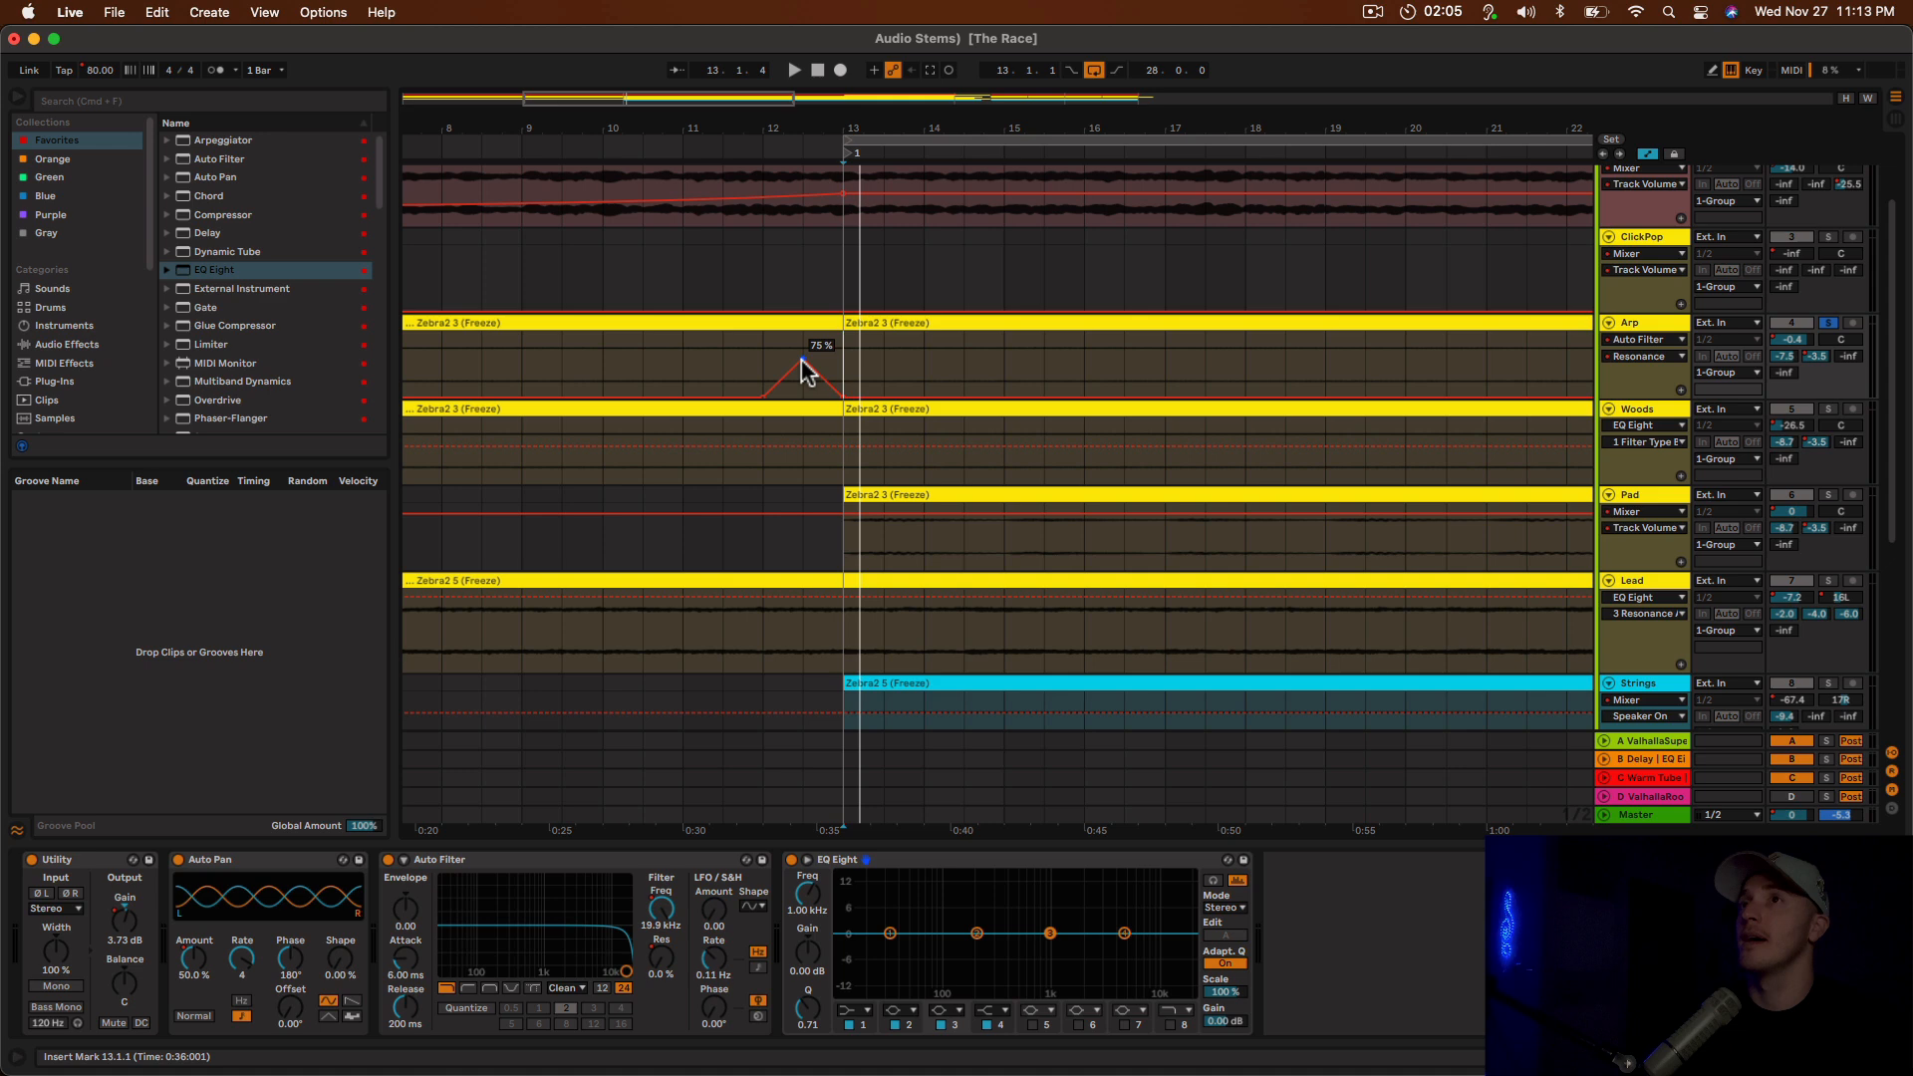
left_click(801, 359)
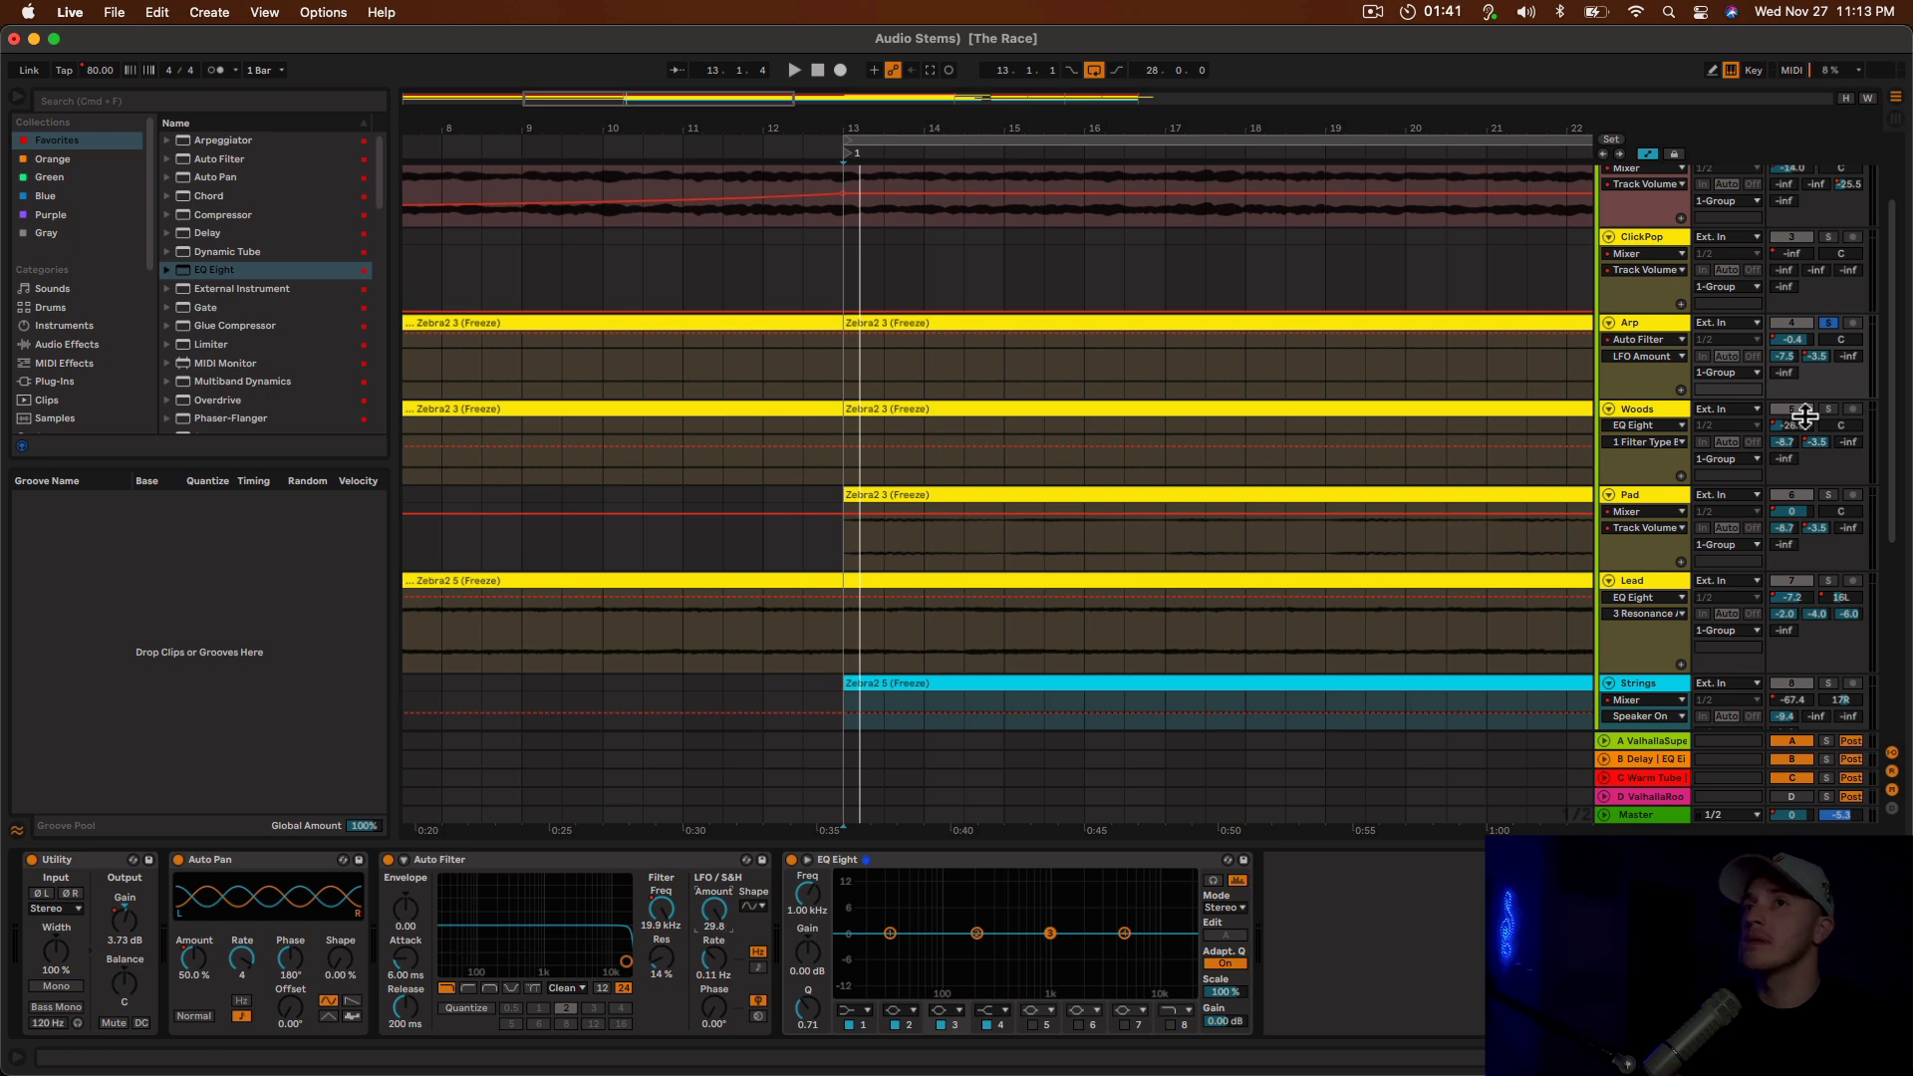
key("space")
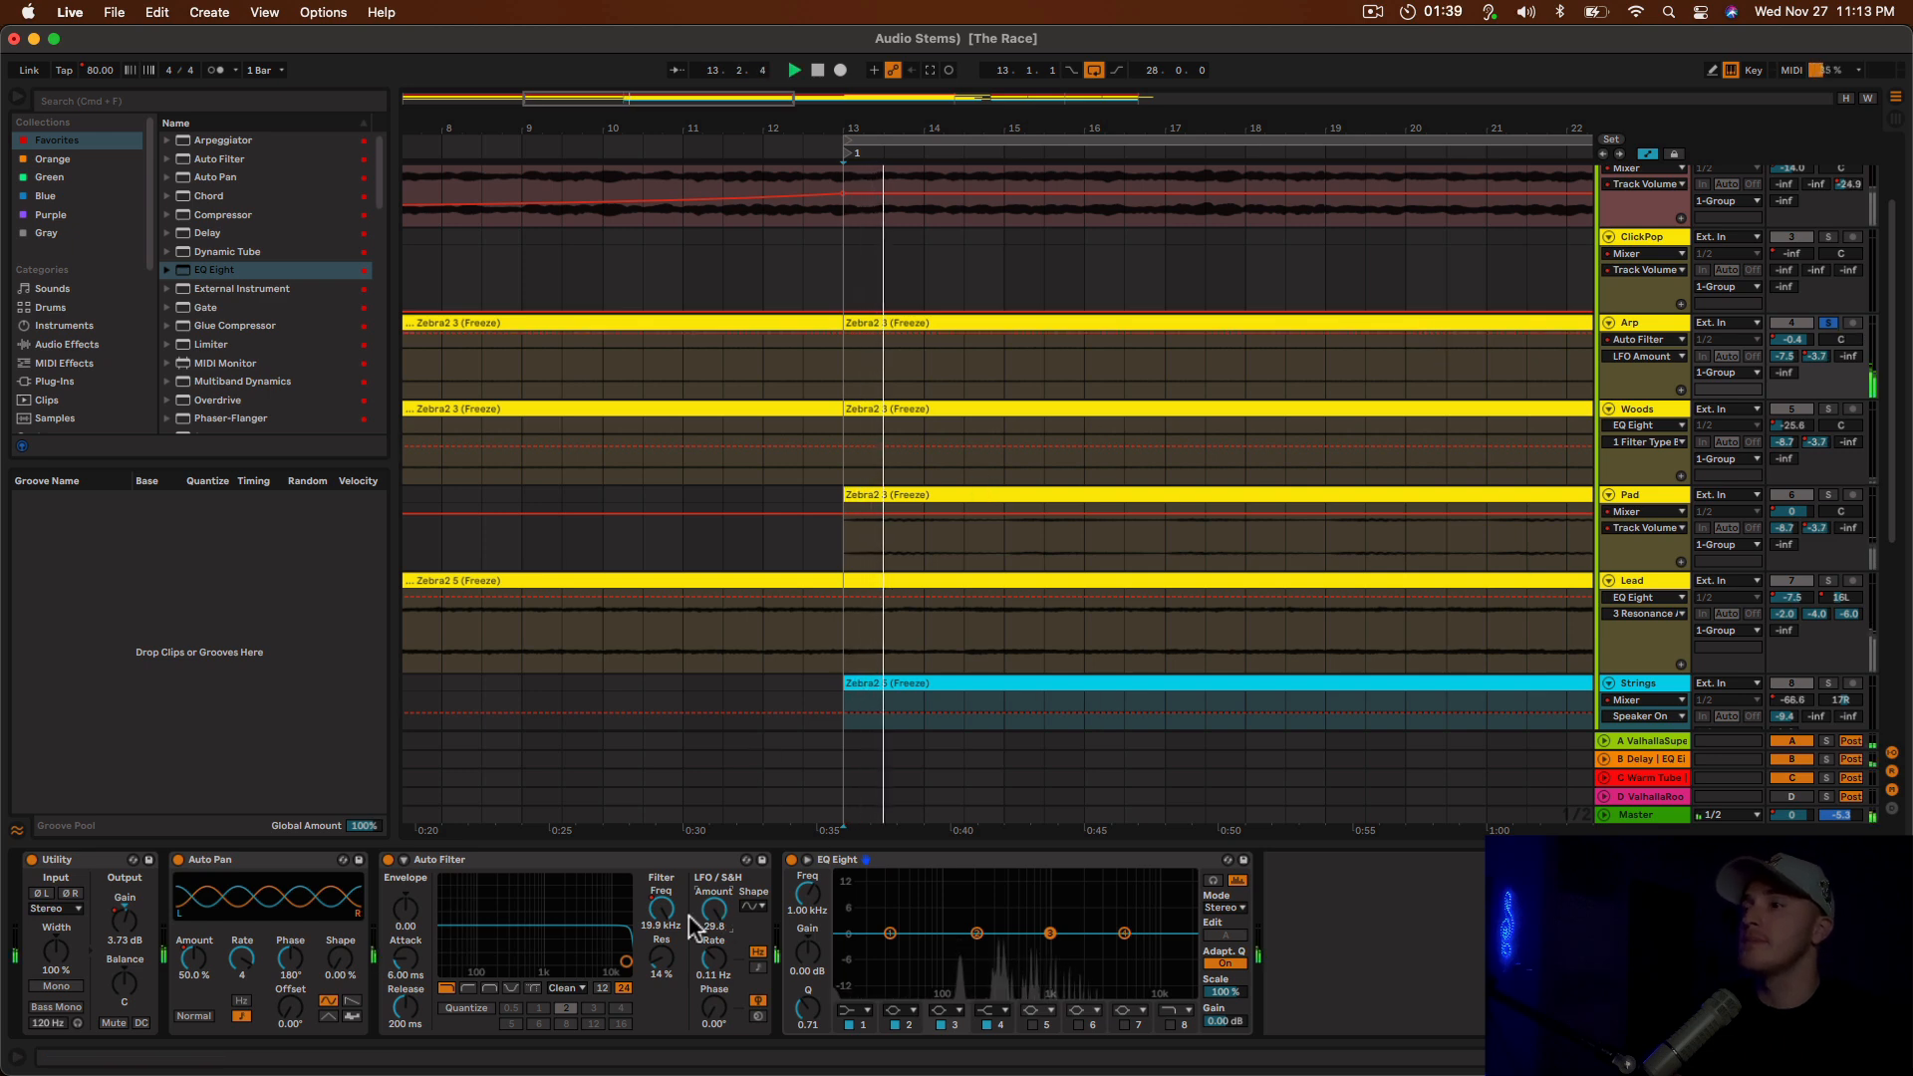
Sync the Arp's Auto Filter LFO to the tempo at a rate of 1/64 and audition it from bar 13.
left_click(758, 966)
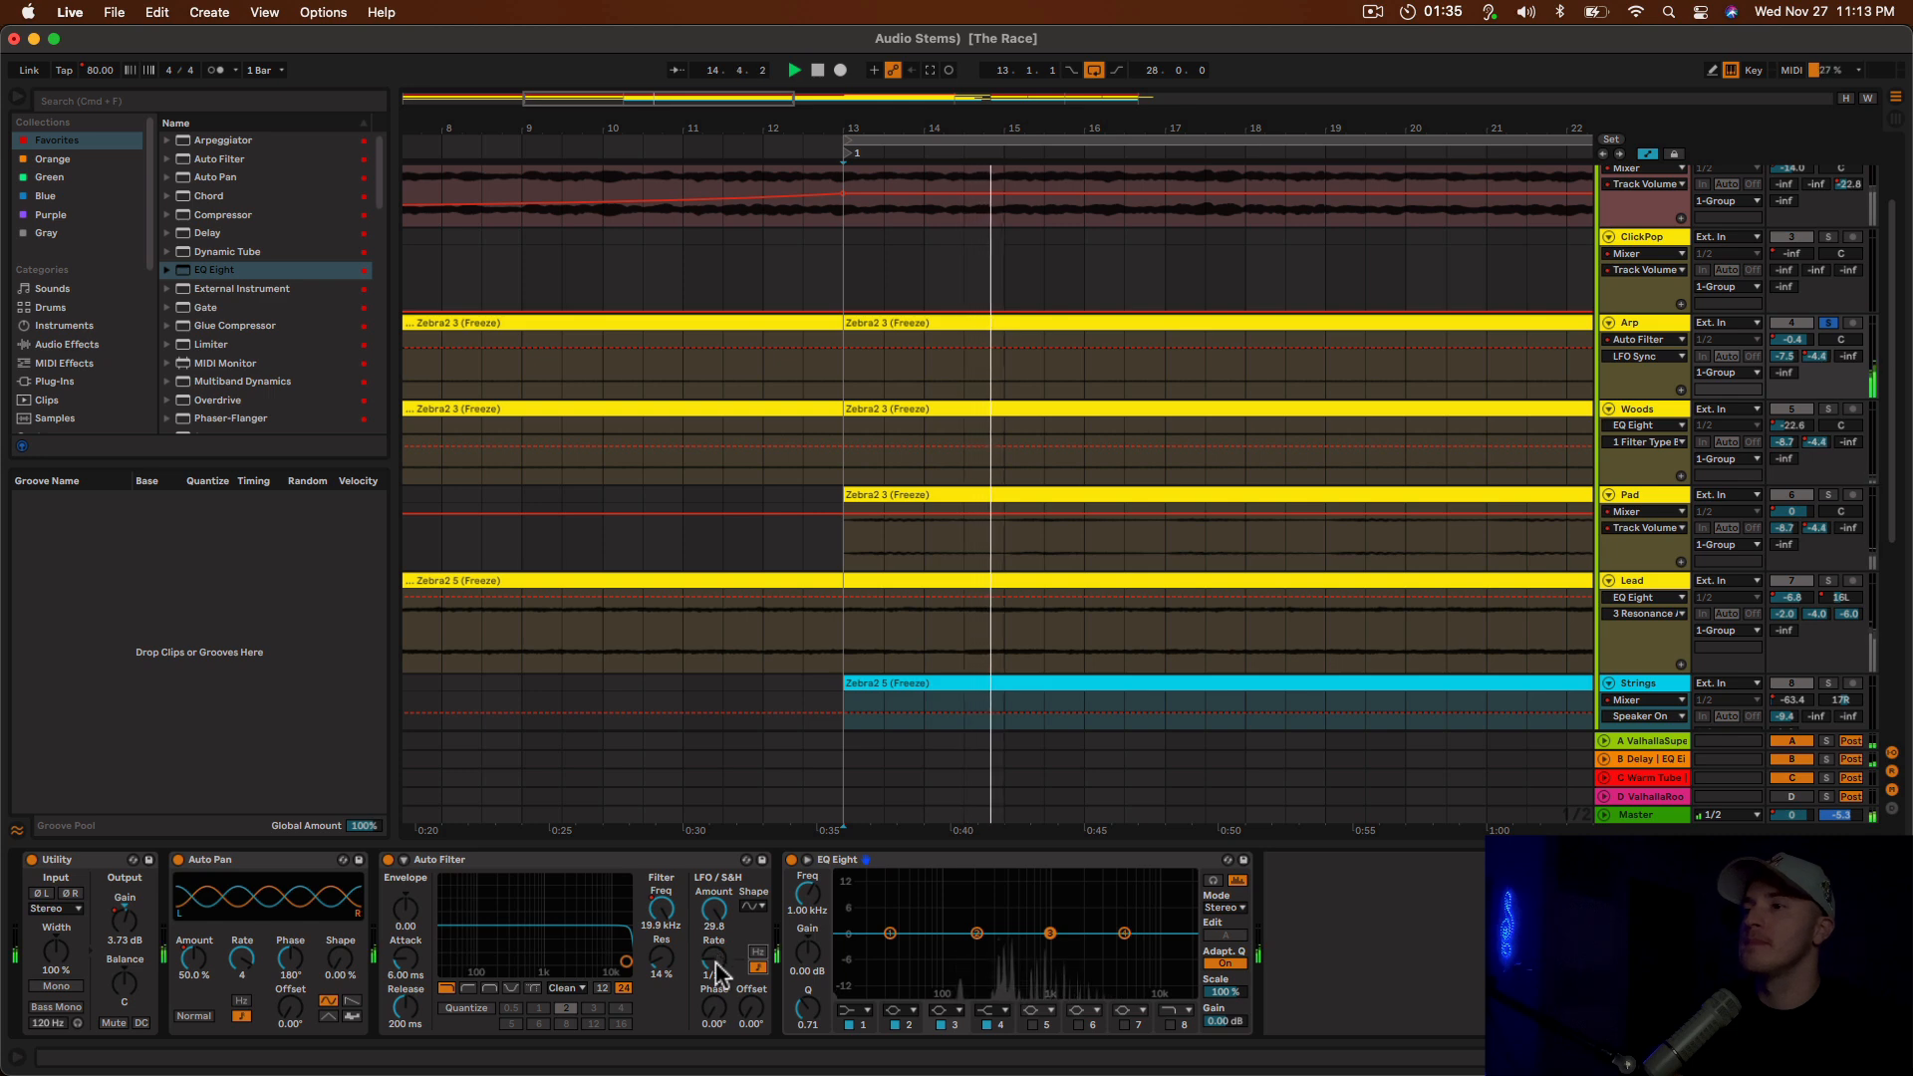
left_click_drag(717, 971, 717, 989)
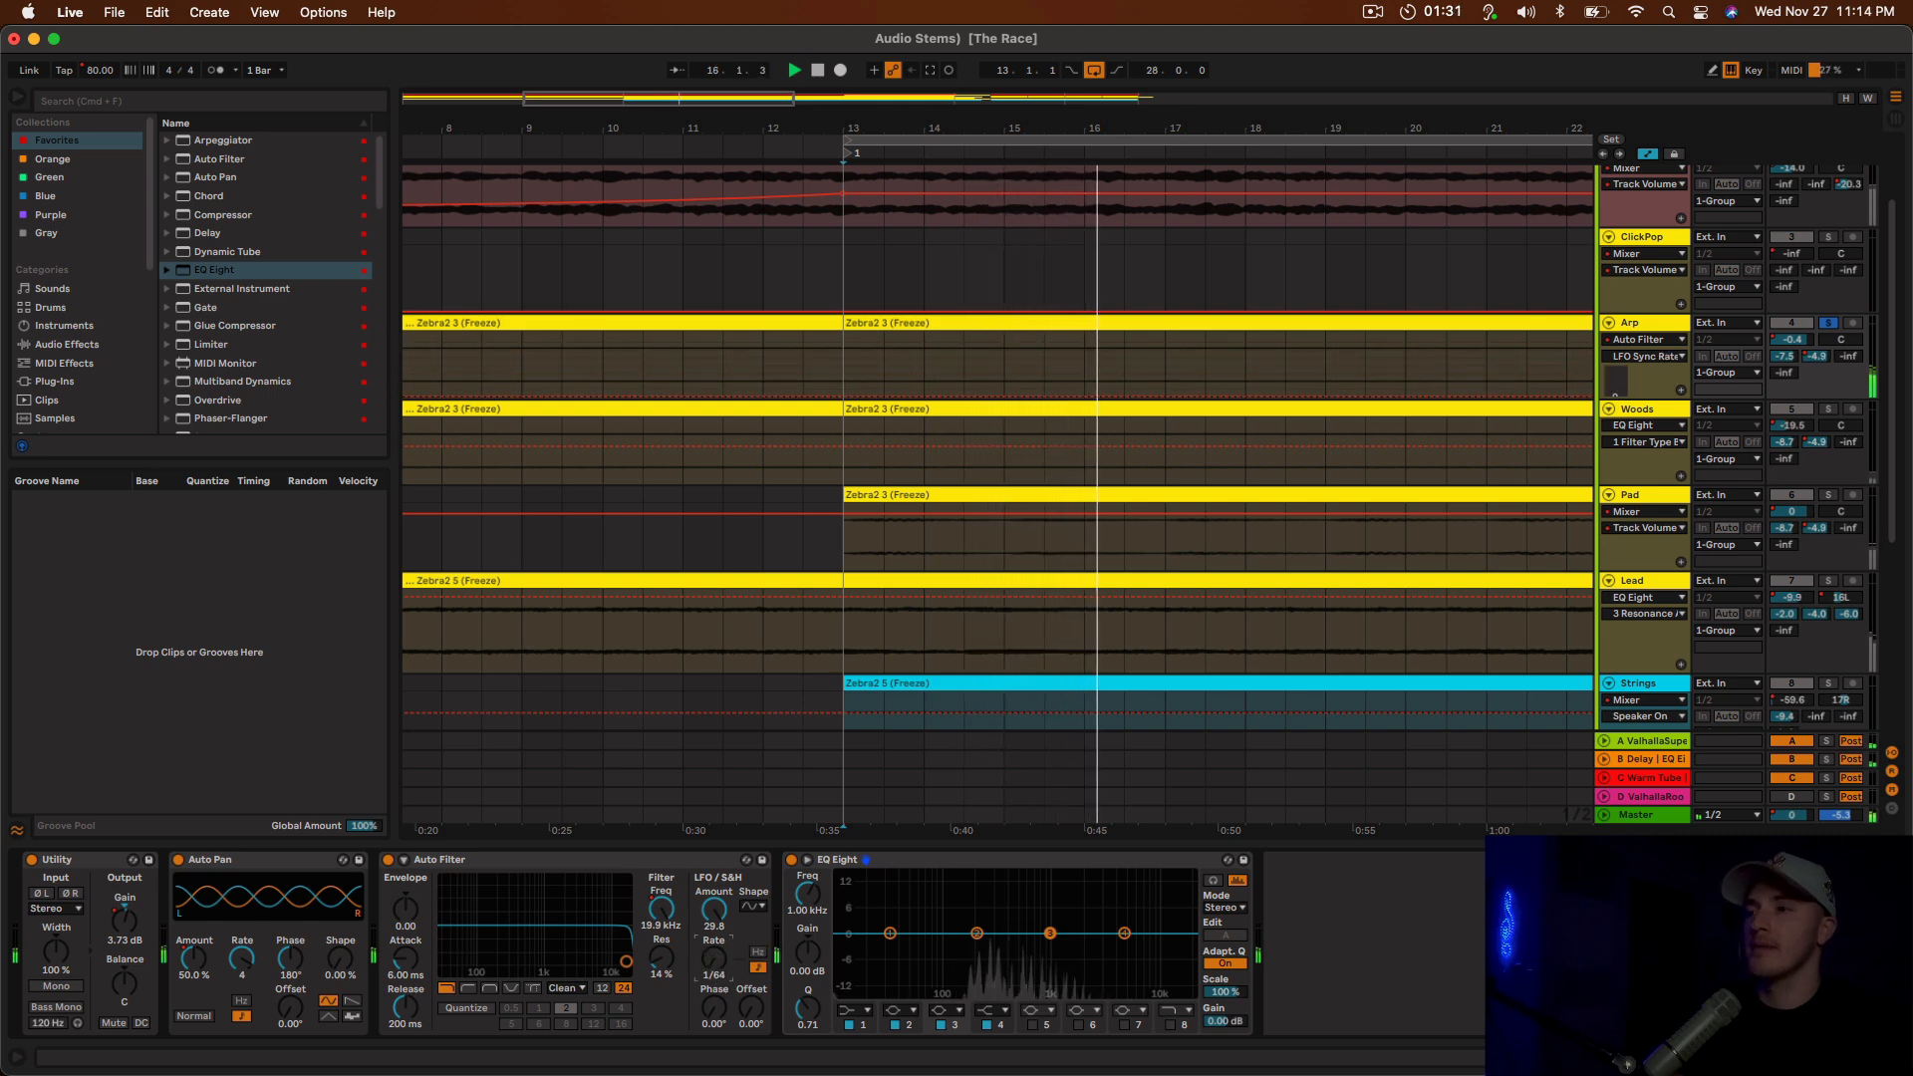
key("space")
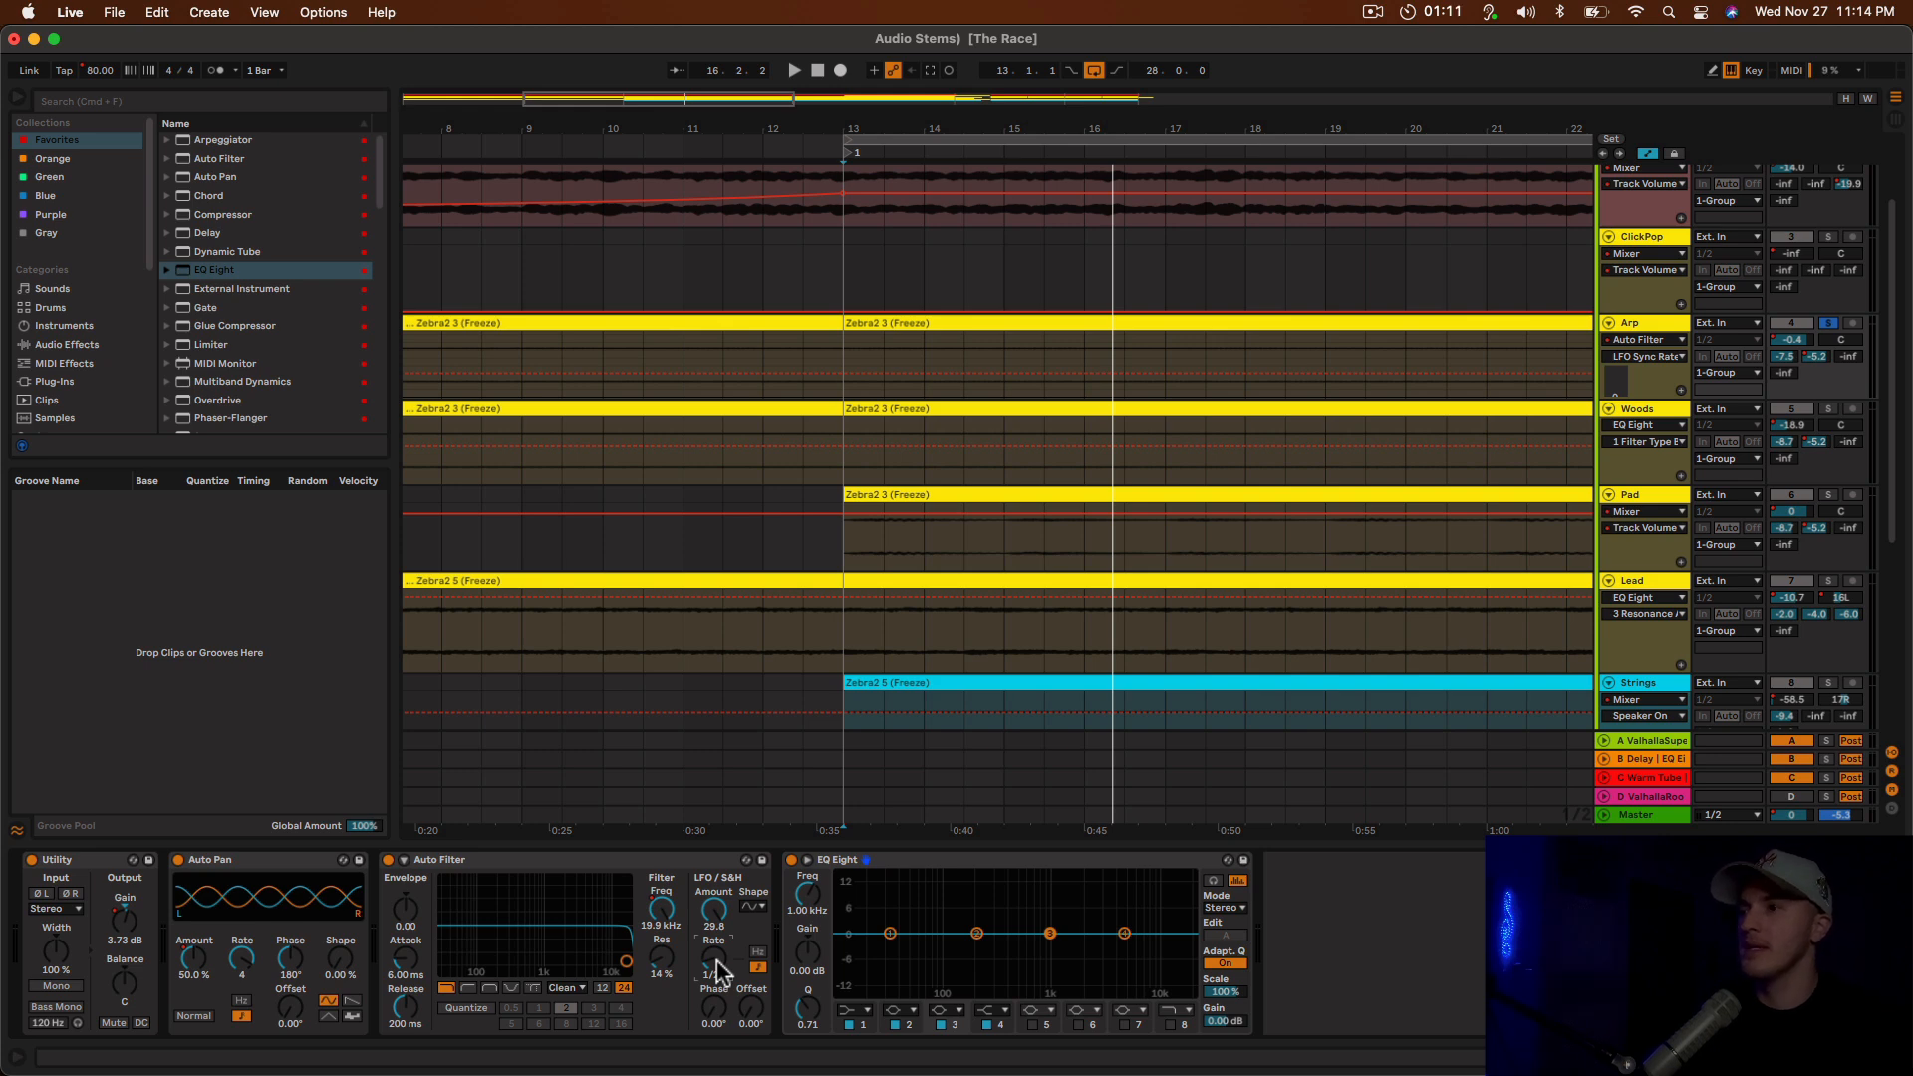
key("space")
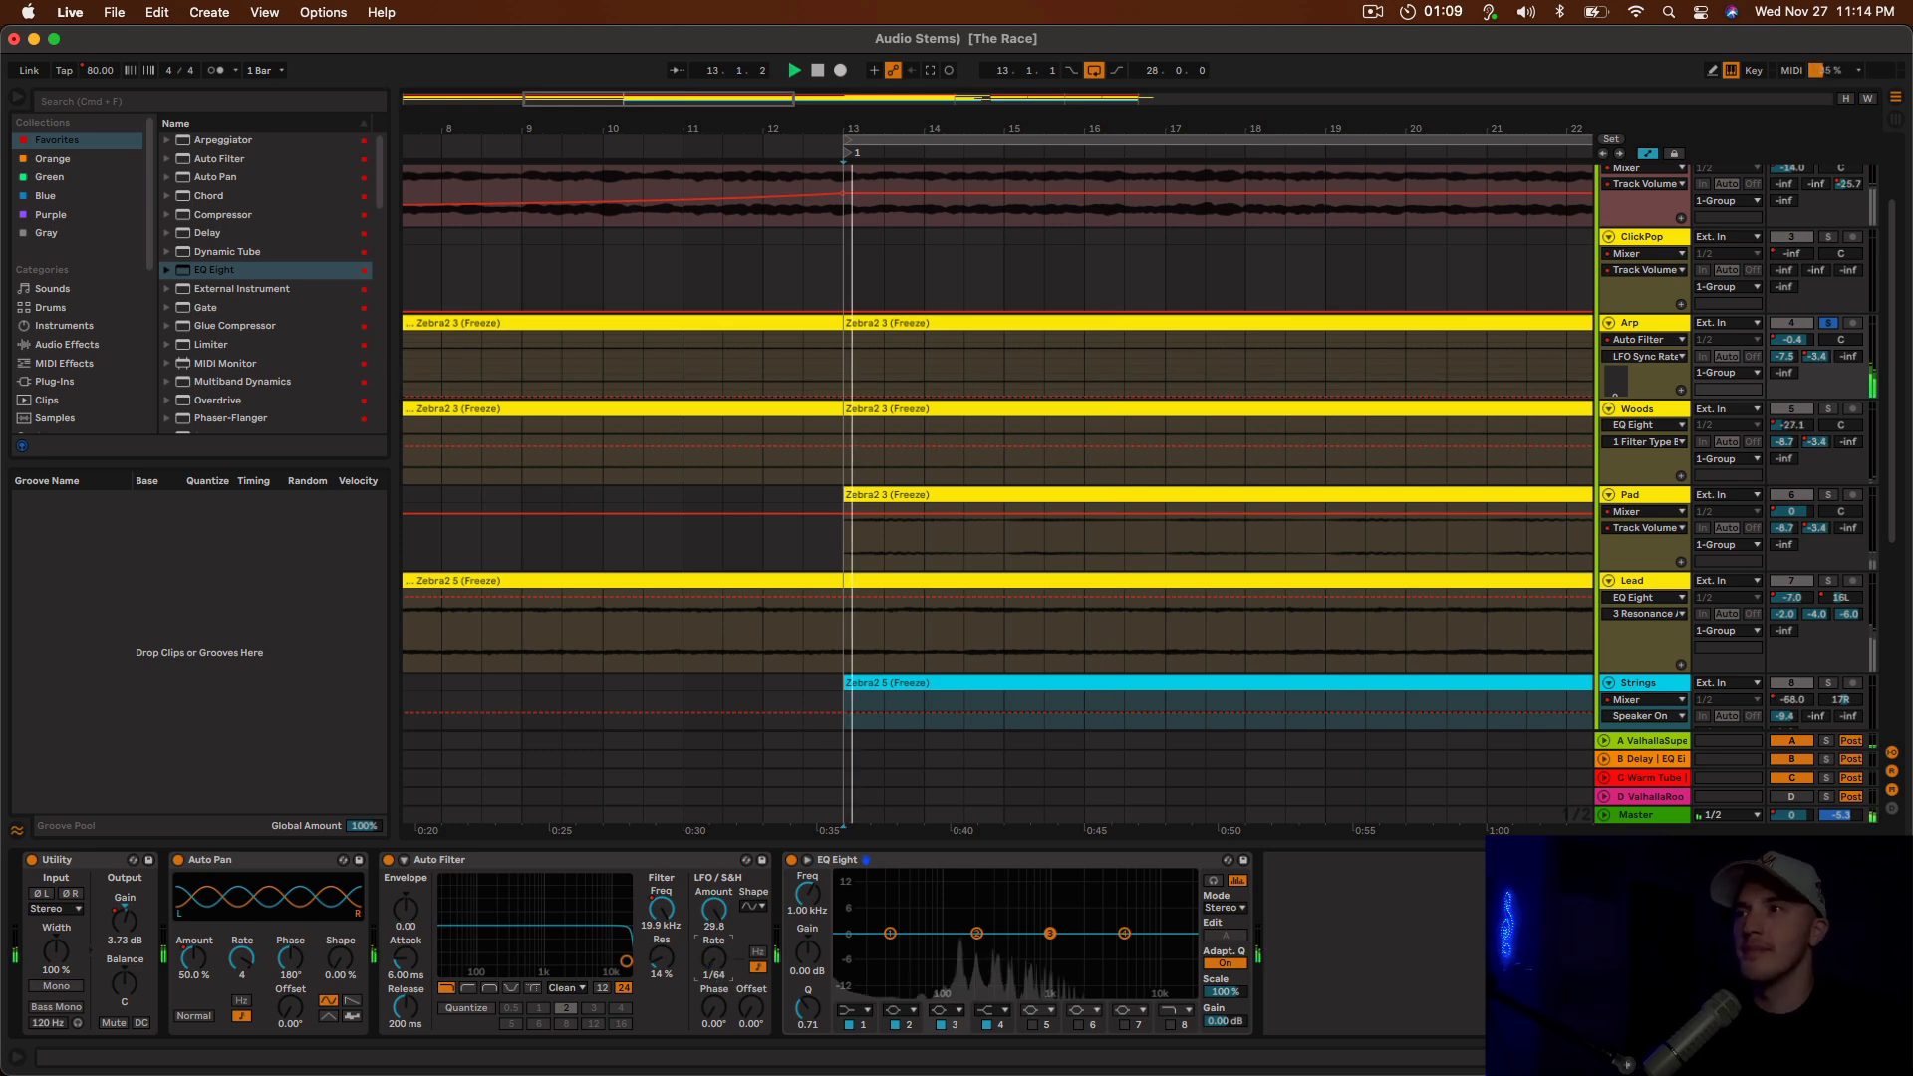
key("space")
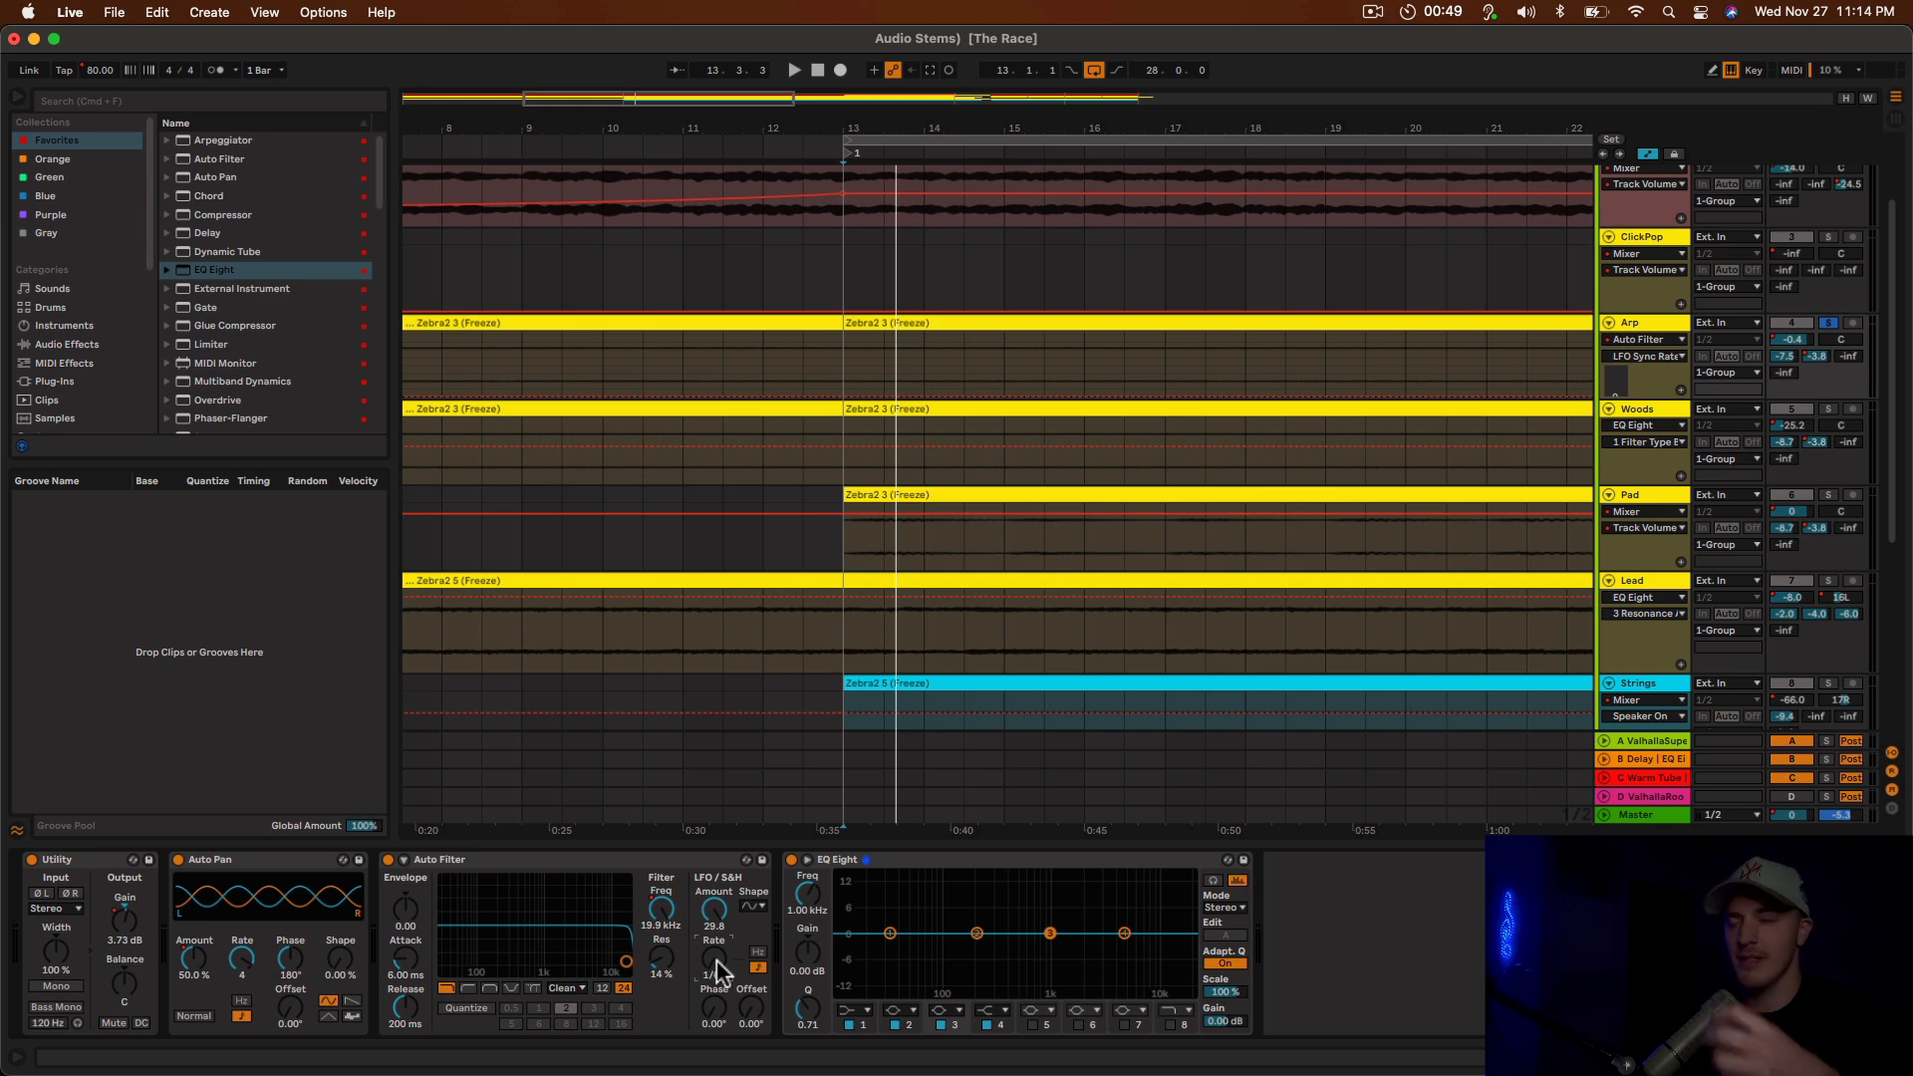
Set the Arp's Auto Filter to 1.41 kHz with LFO amount 30 and rate 1/8, and audition it.
mouse_move(894, 1066)
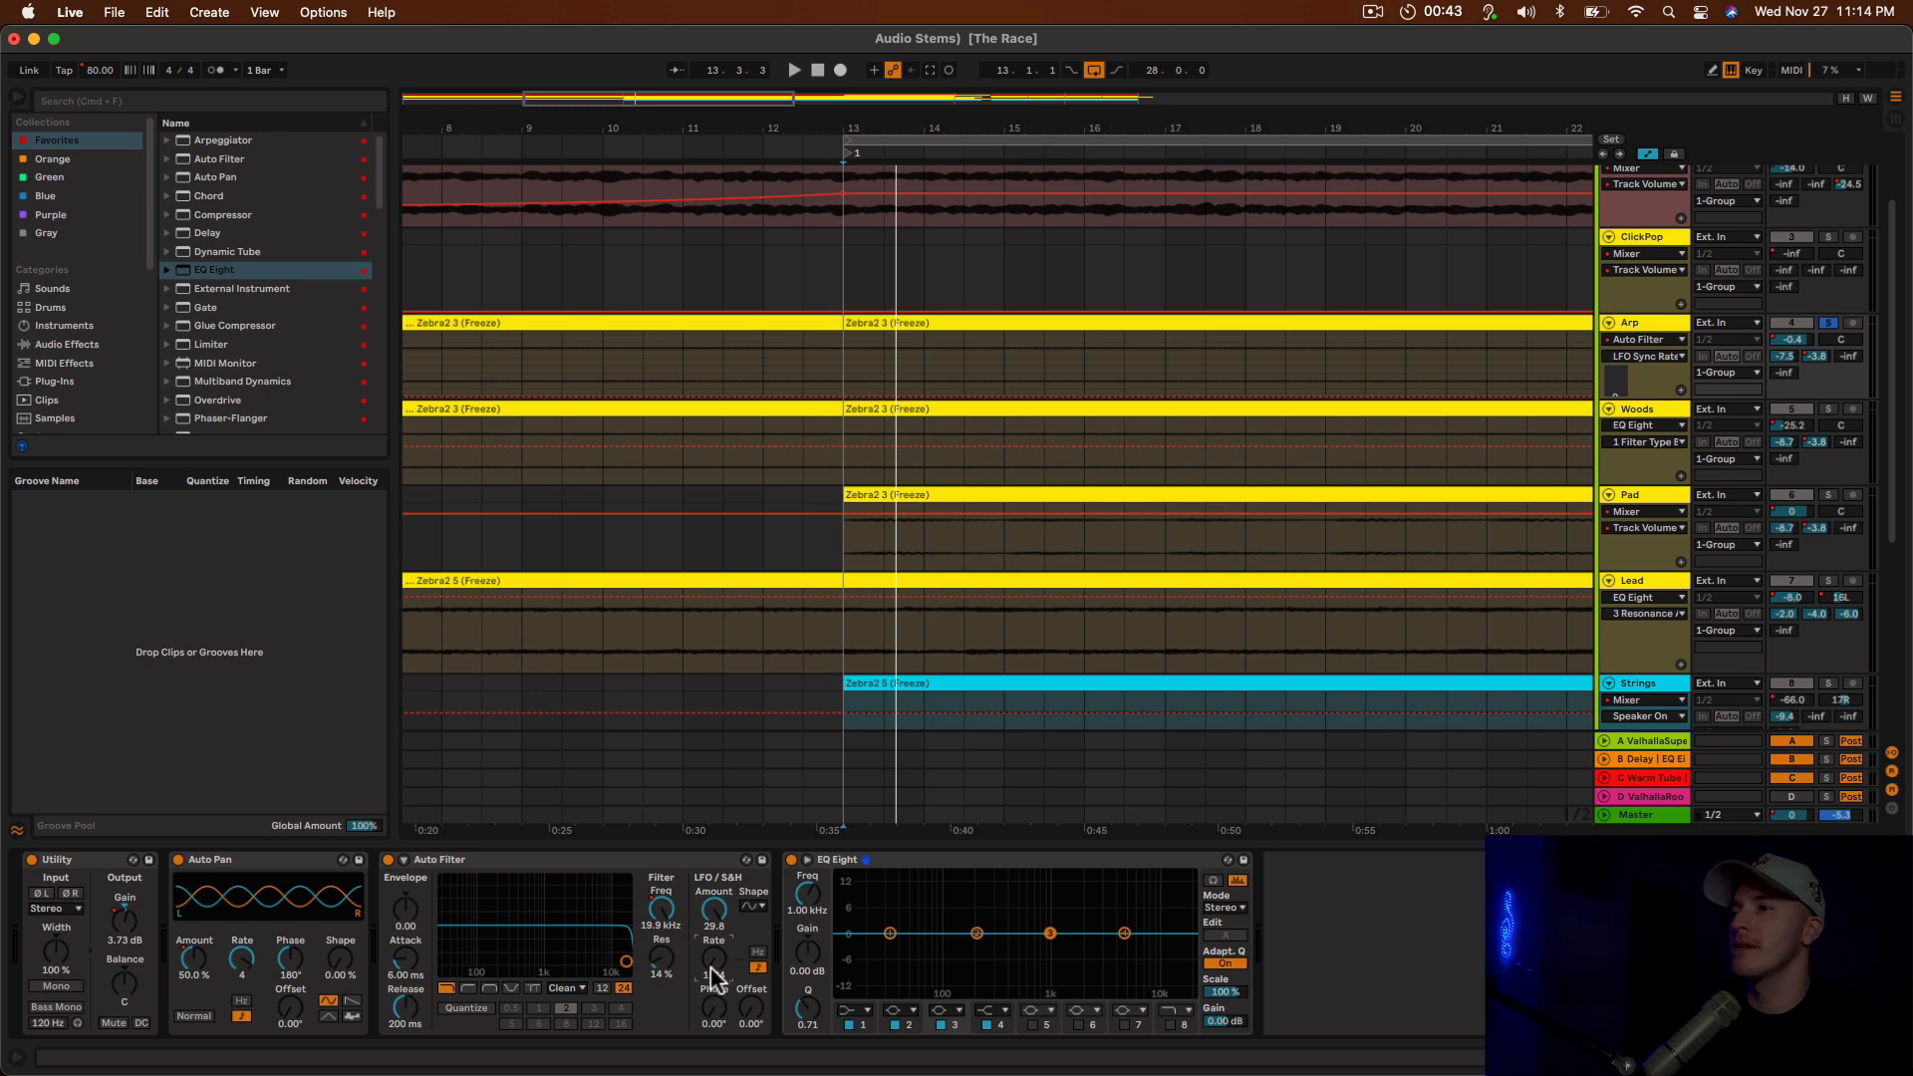
key("space")
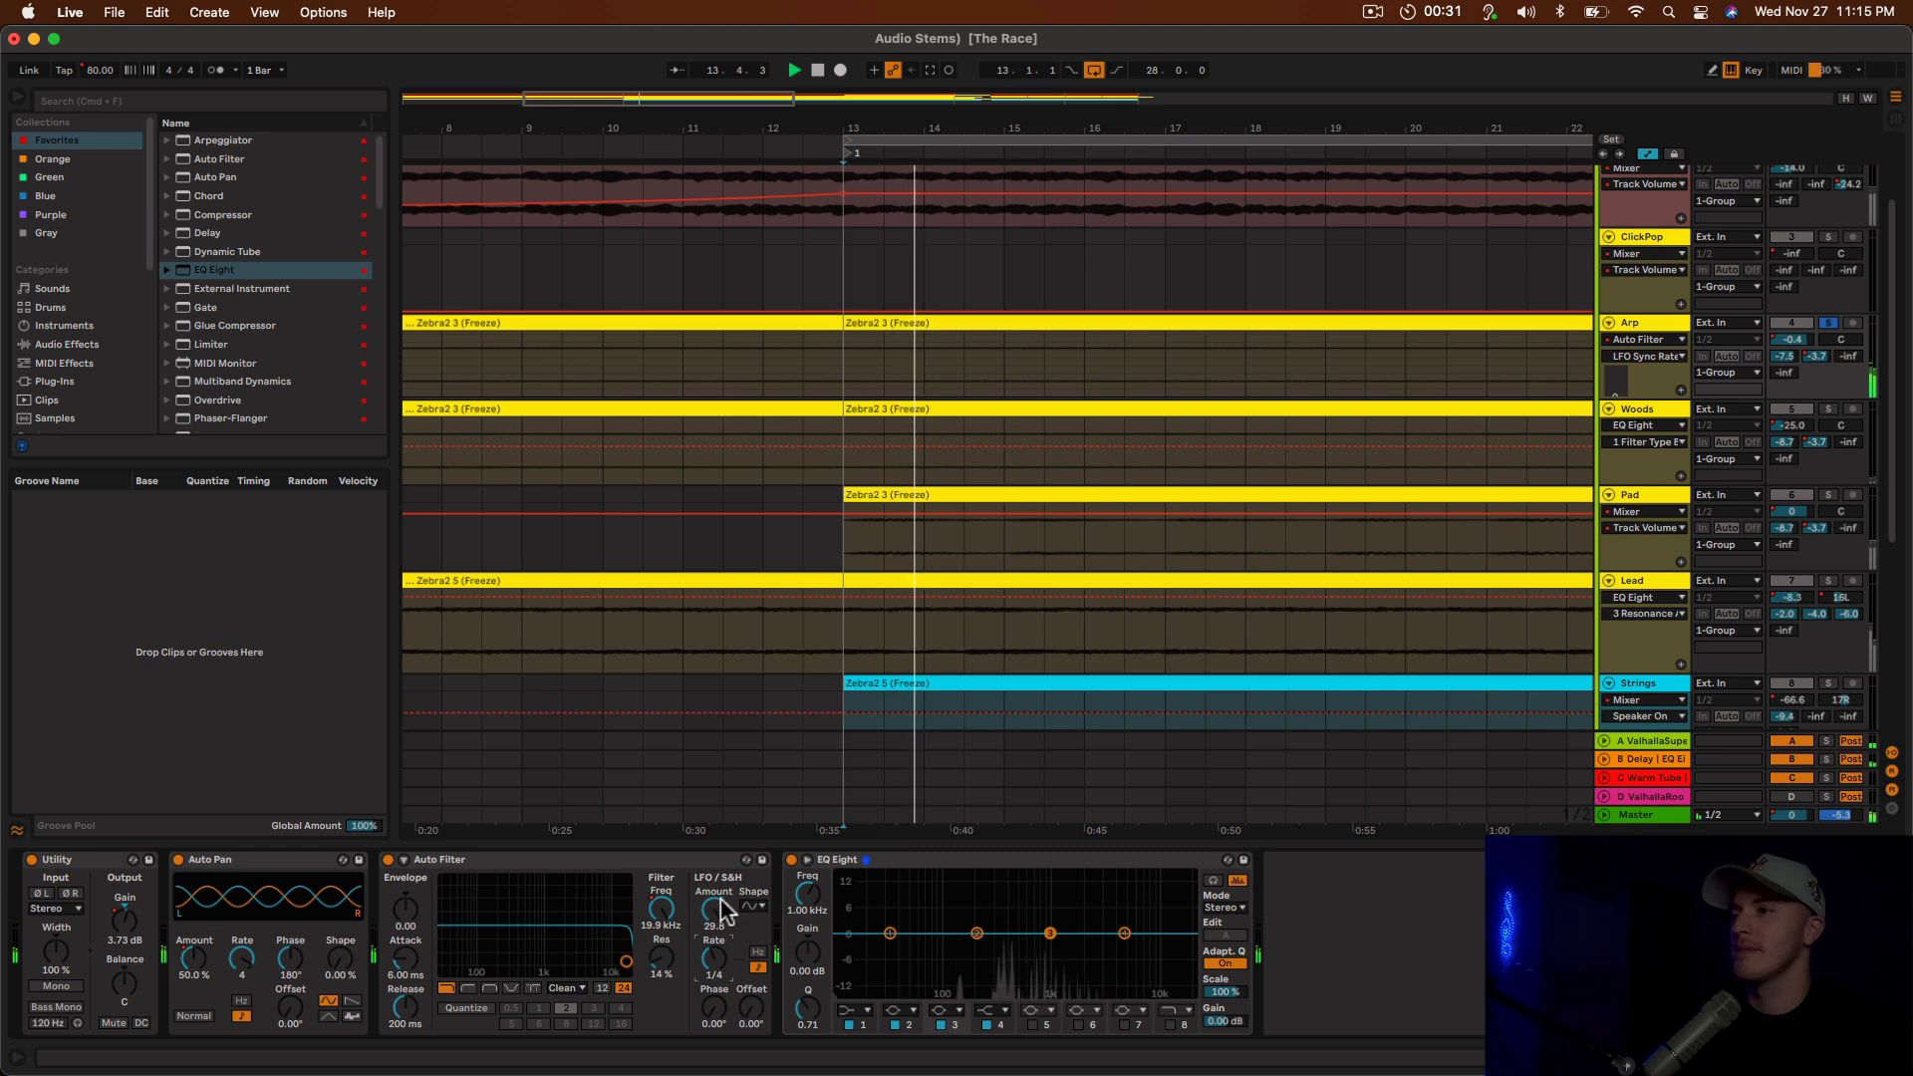
mouse_move(725, 910)
left_mouse_down()
mouse_move(719, 977)
mouse_move(714, 863)
mouse_move(662, 959)
mouse_move(715, 907)
left_mouse_up()
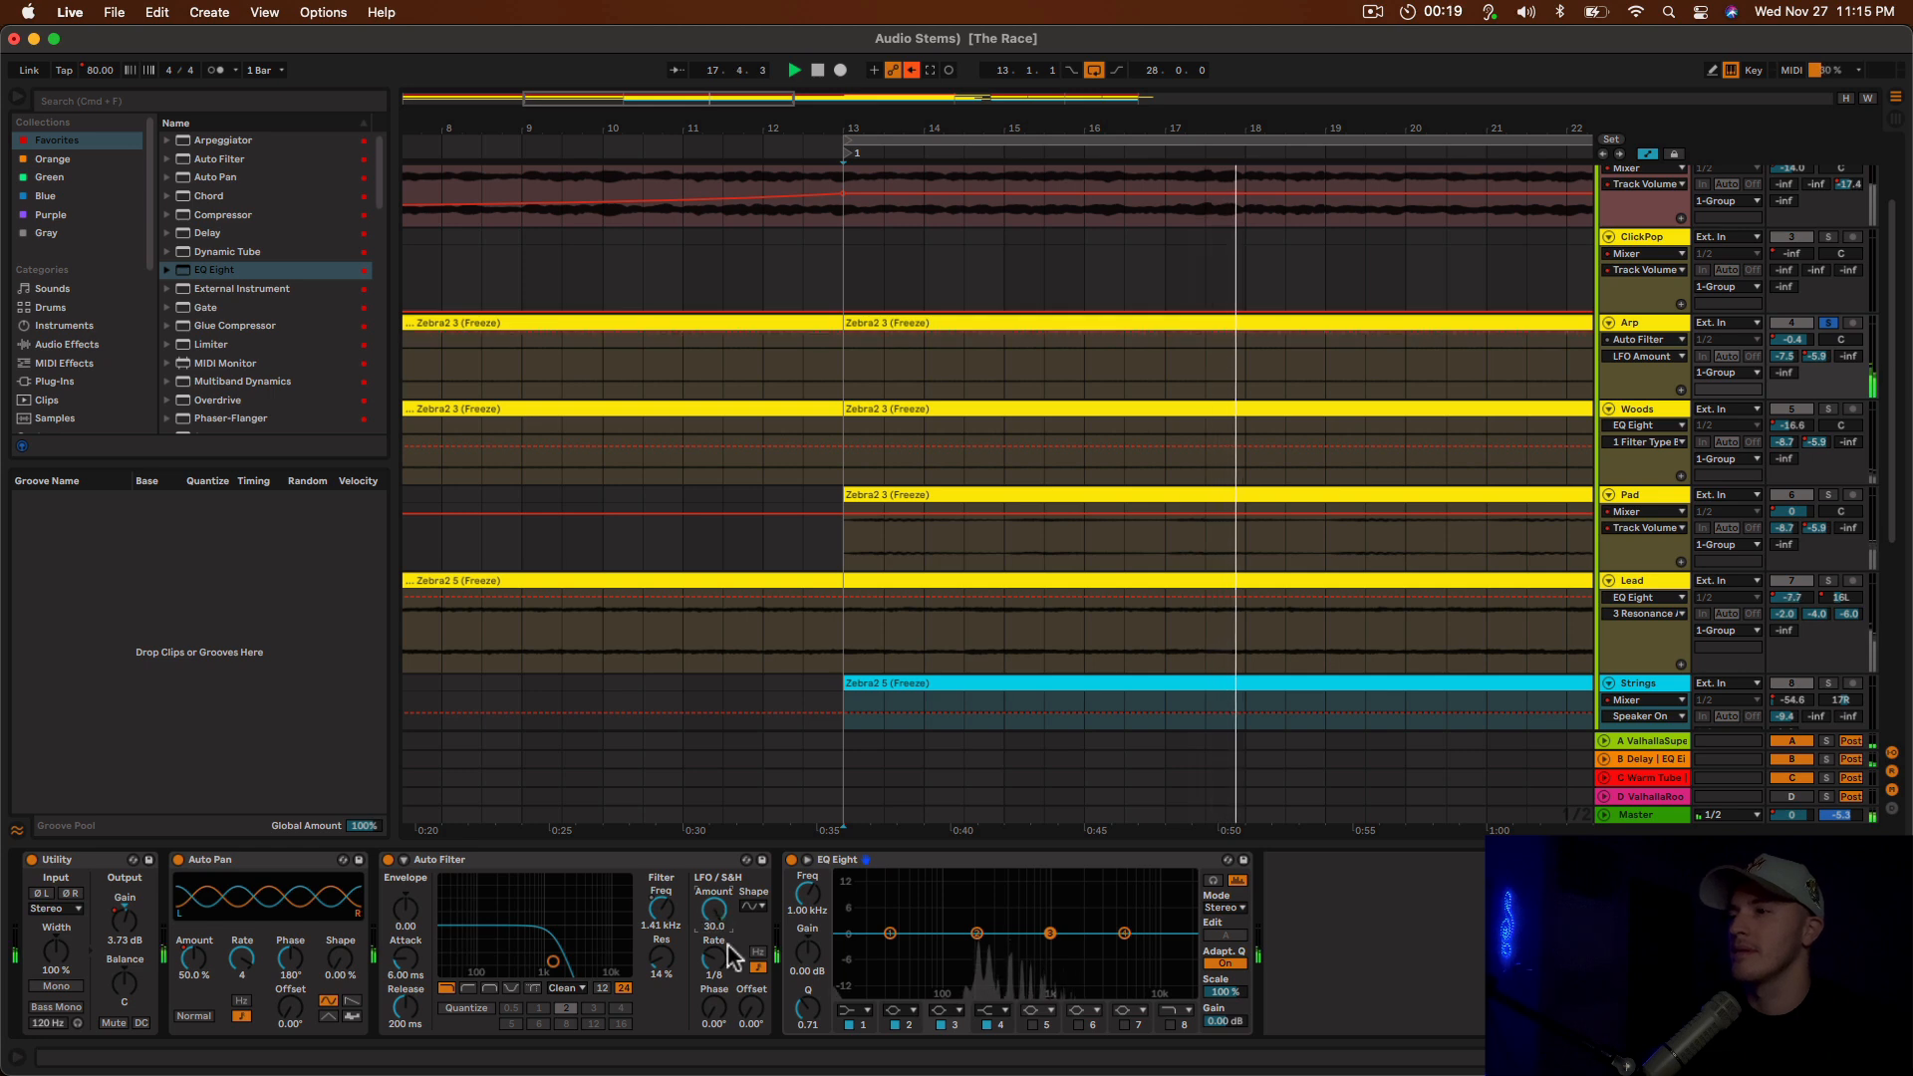
left_click(728, 949)
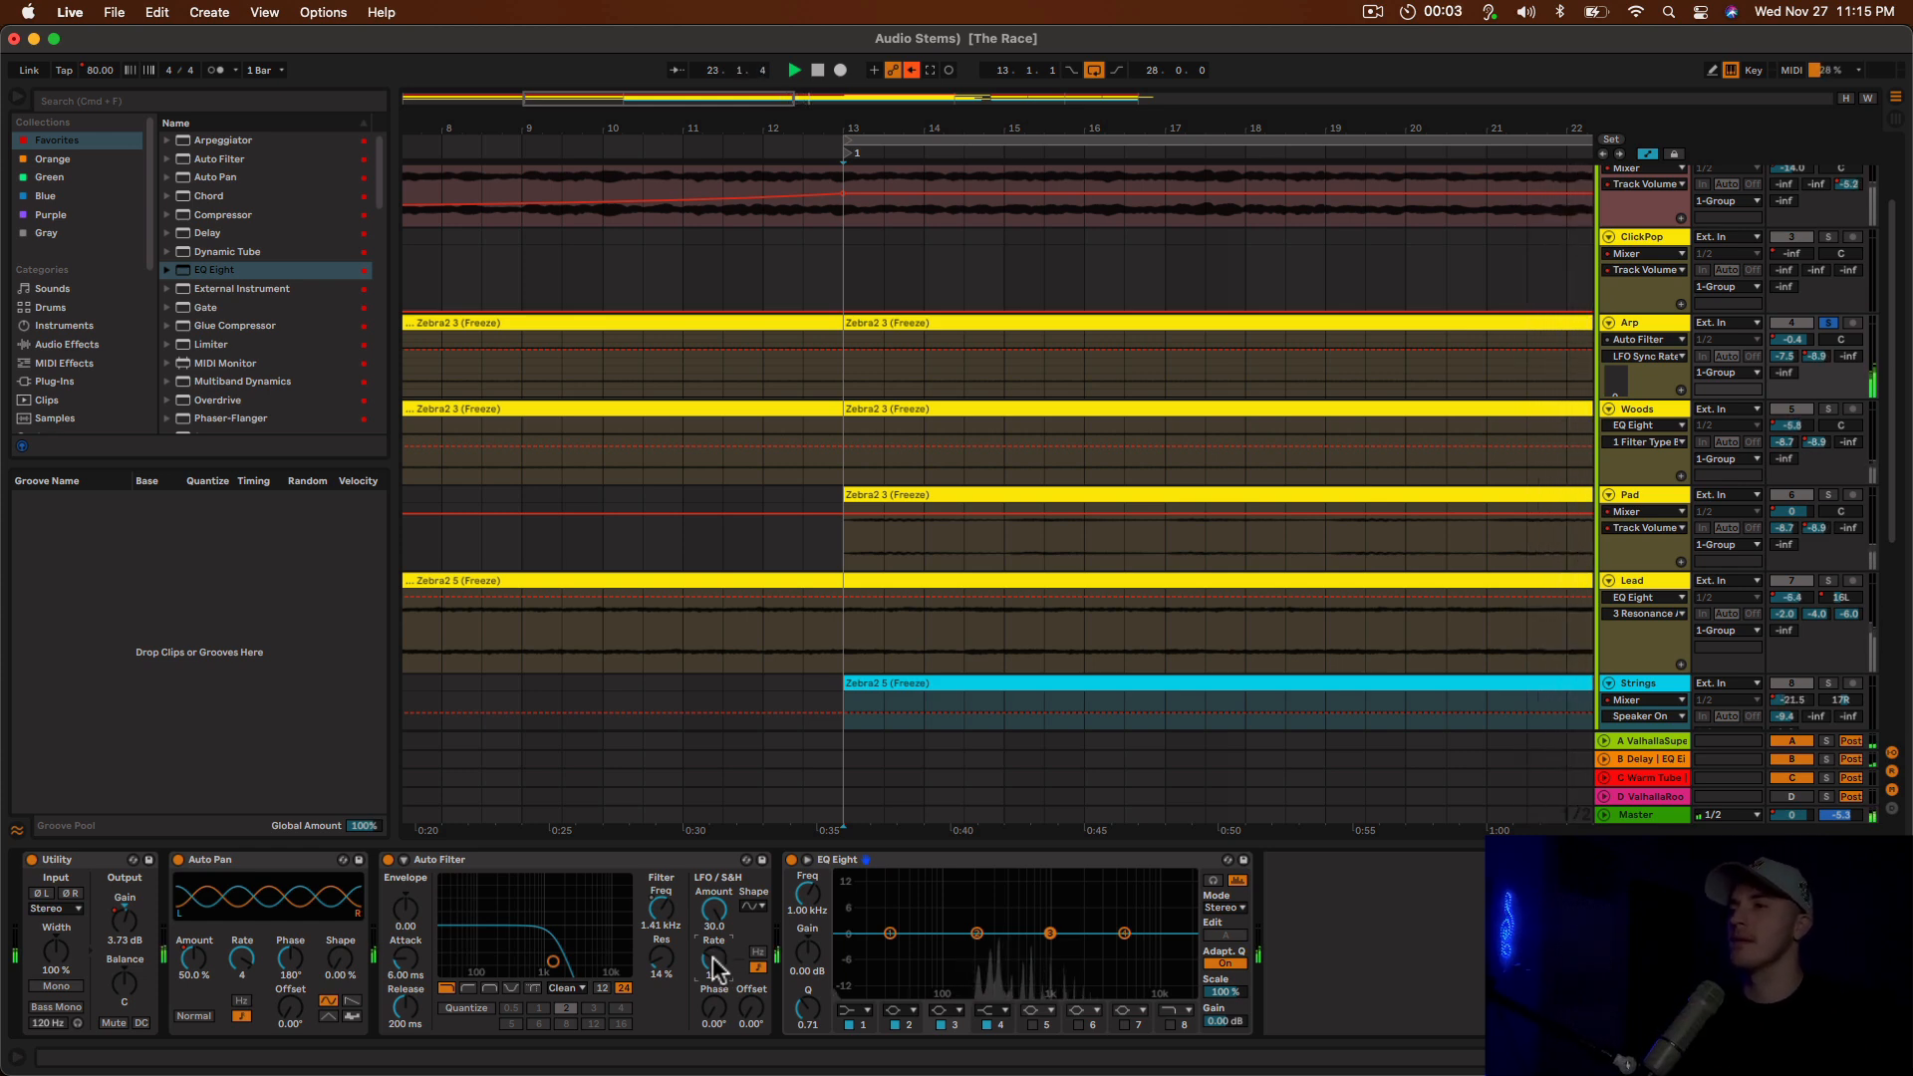
key("space")
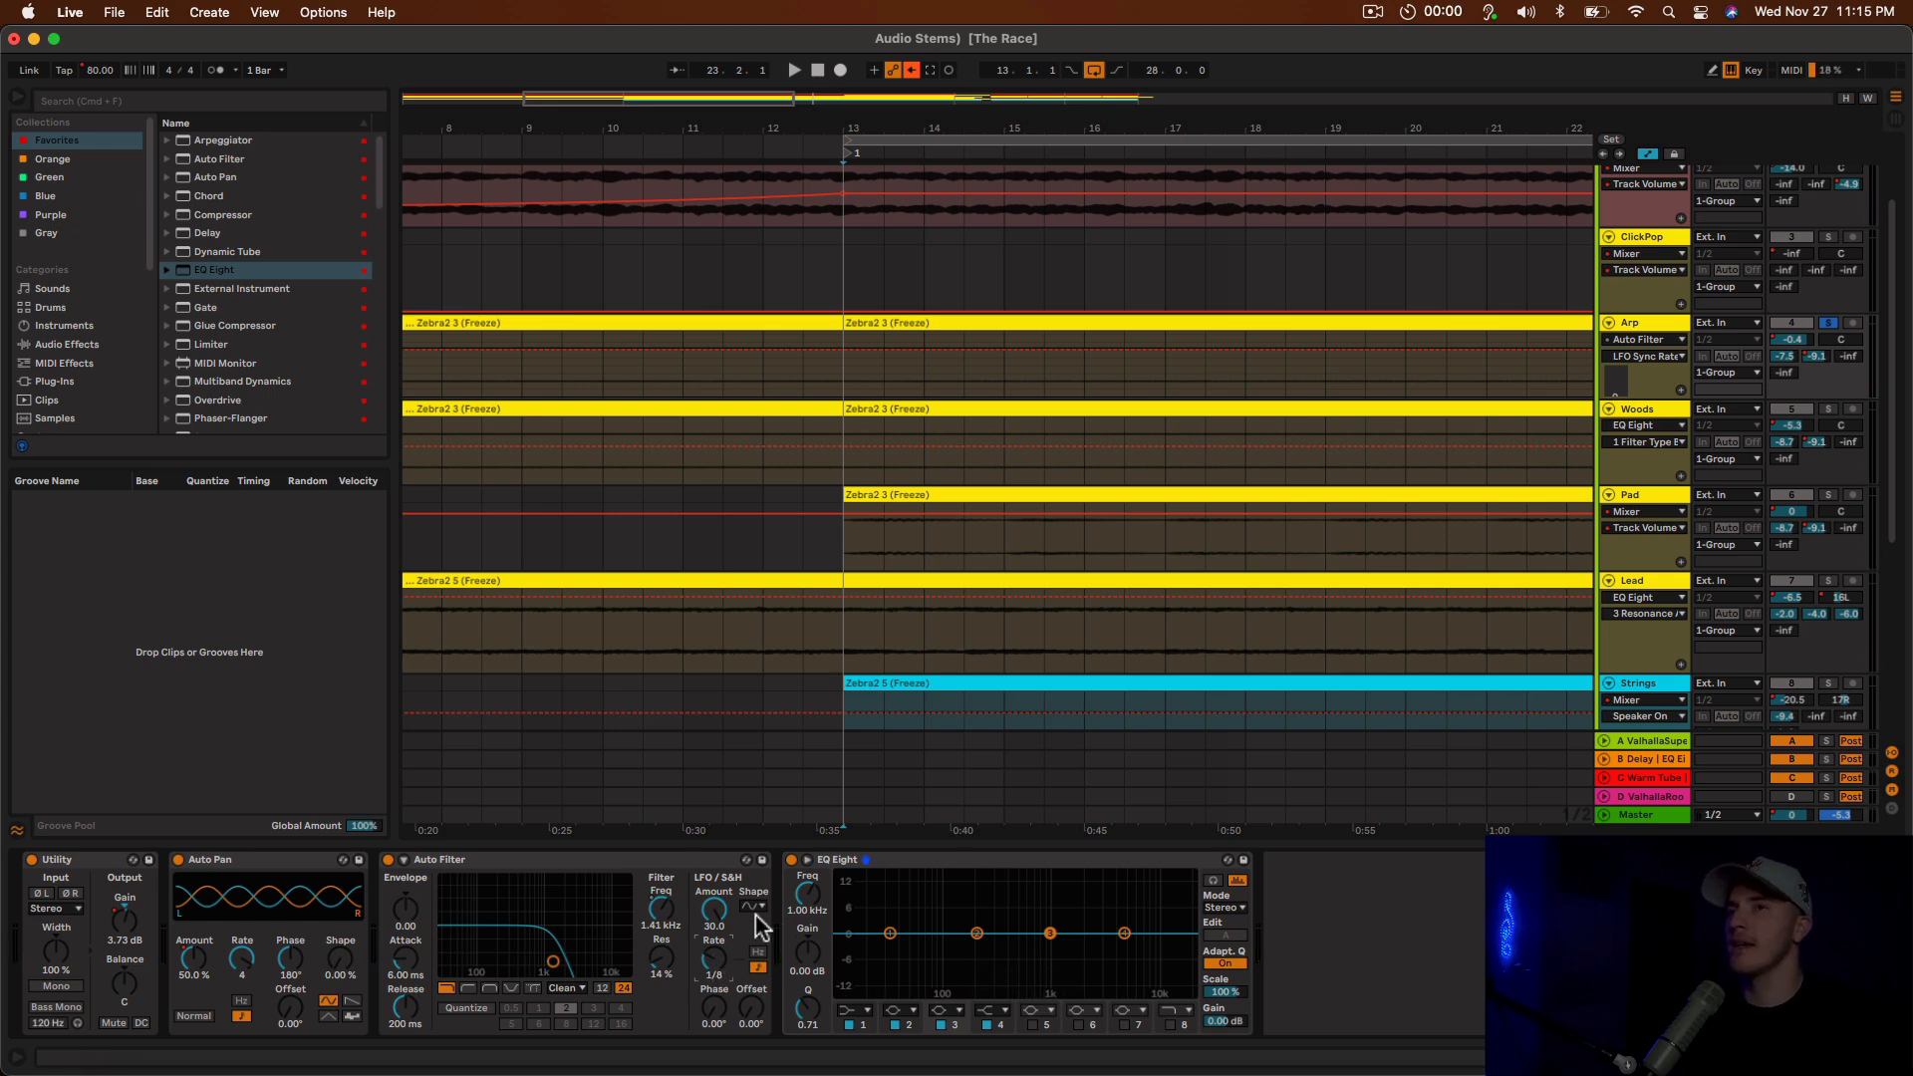
Reset the Smart Countdown Timer to 08:00 and close its window.
left_click(1437, 12)
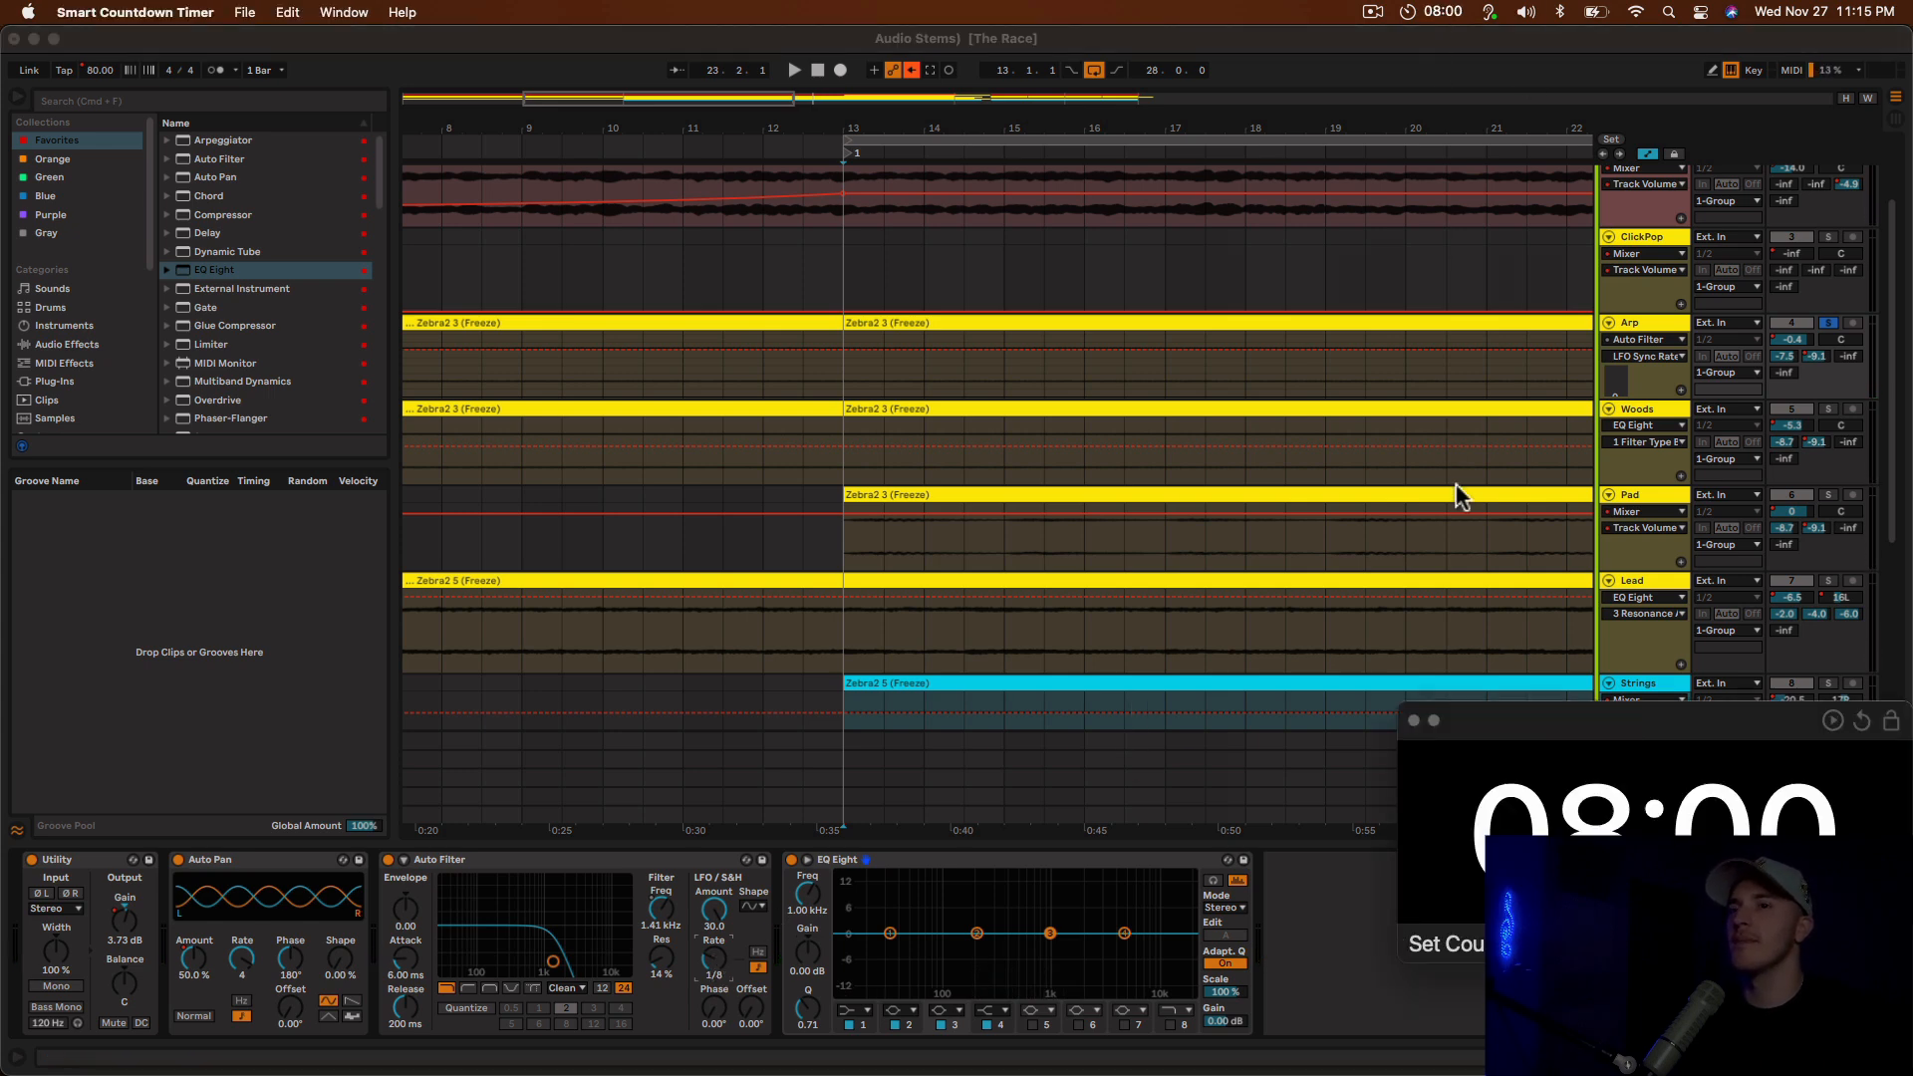
left_click(1414, 720)
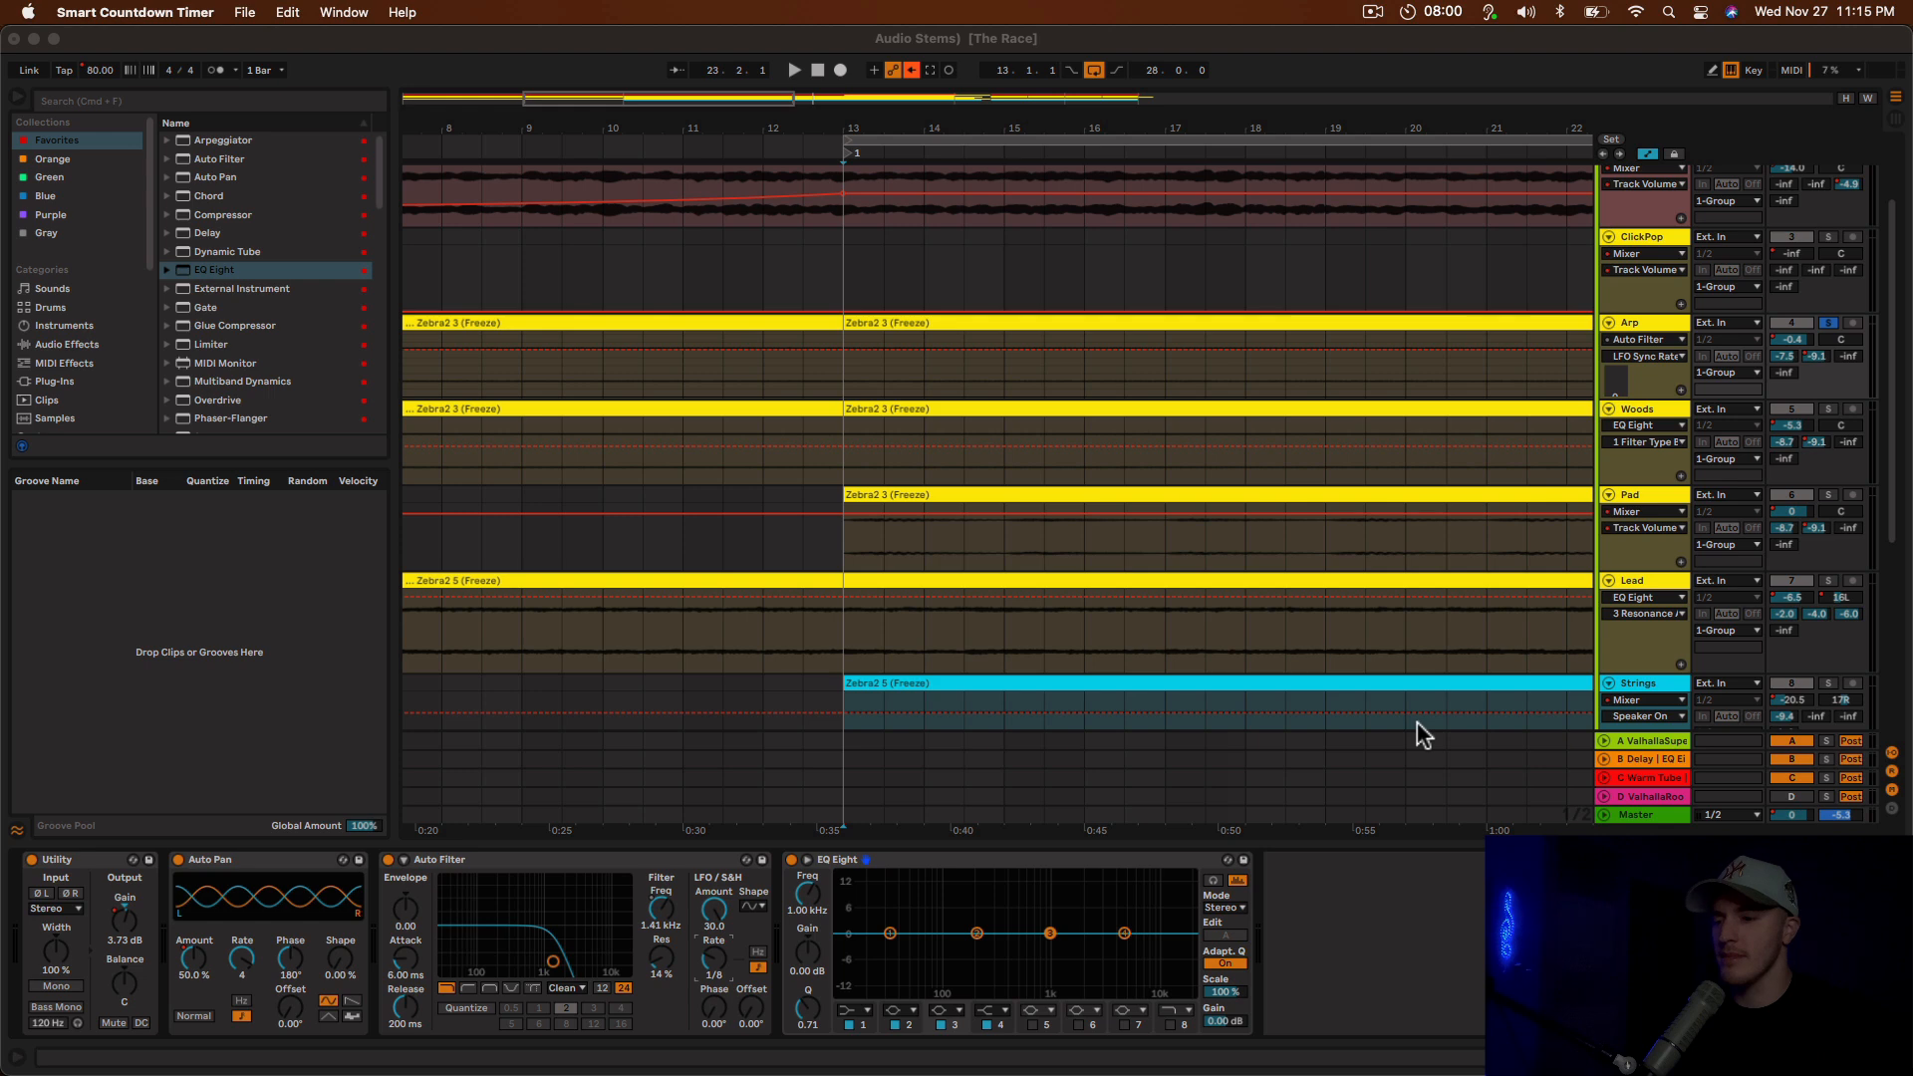
Play from bar 13, switch the Arp's Auto Filter LFO rate to Hz and raise it to 10 Hz.
left_click(847, 151)
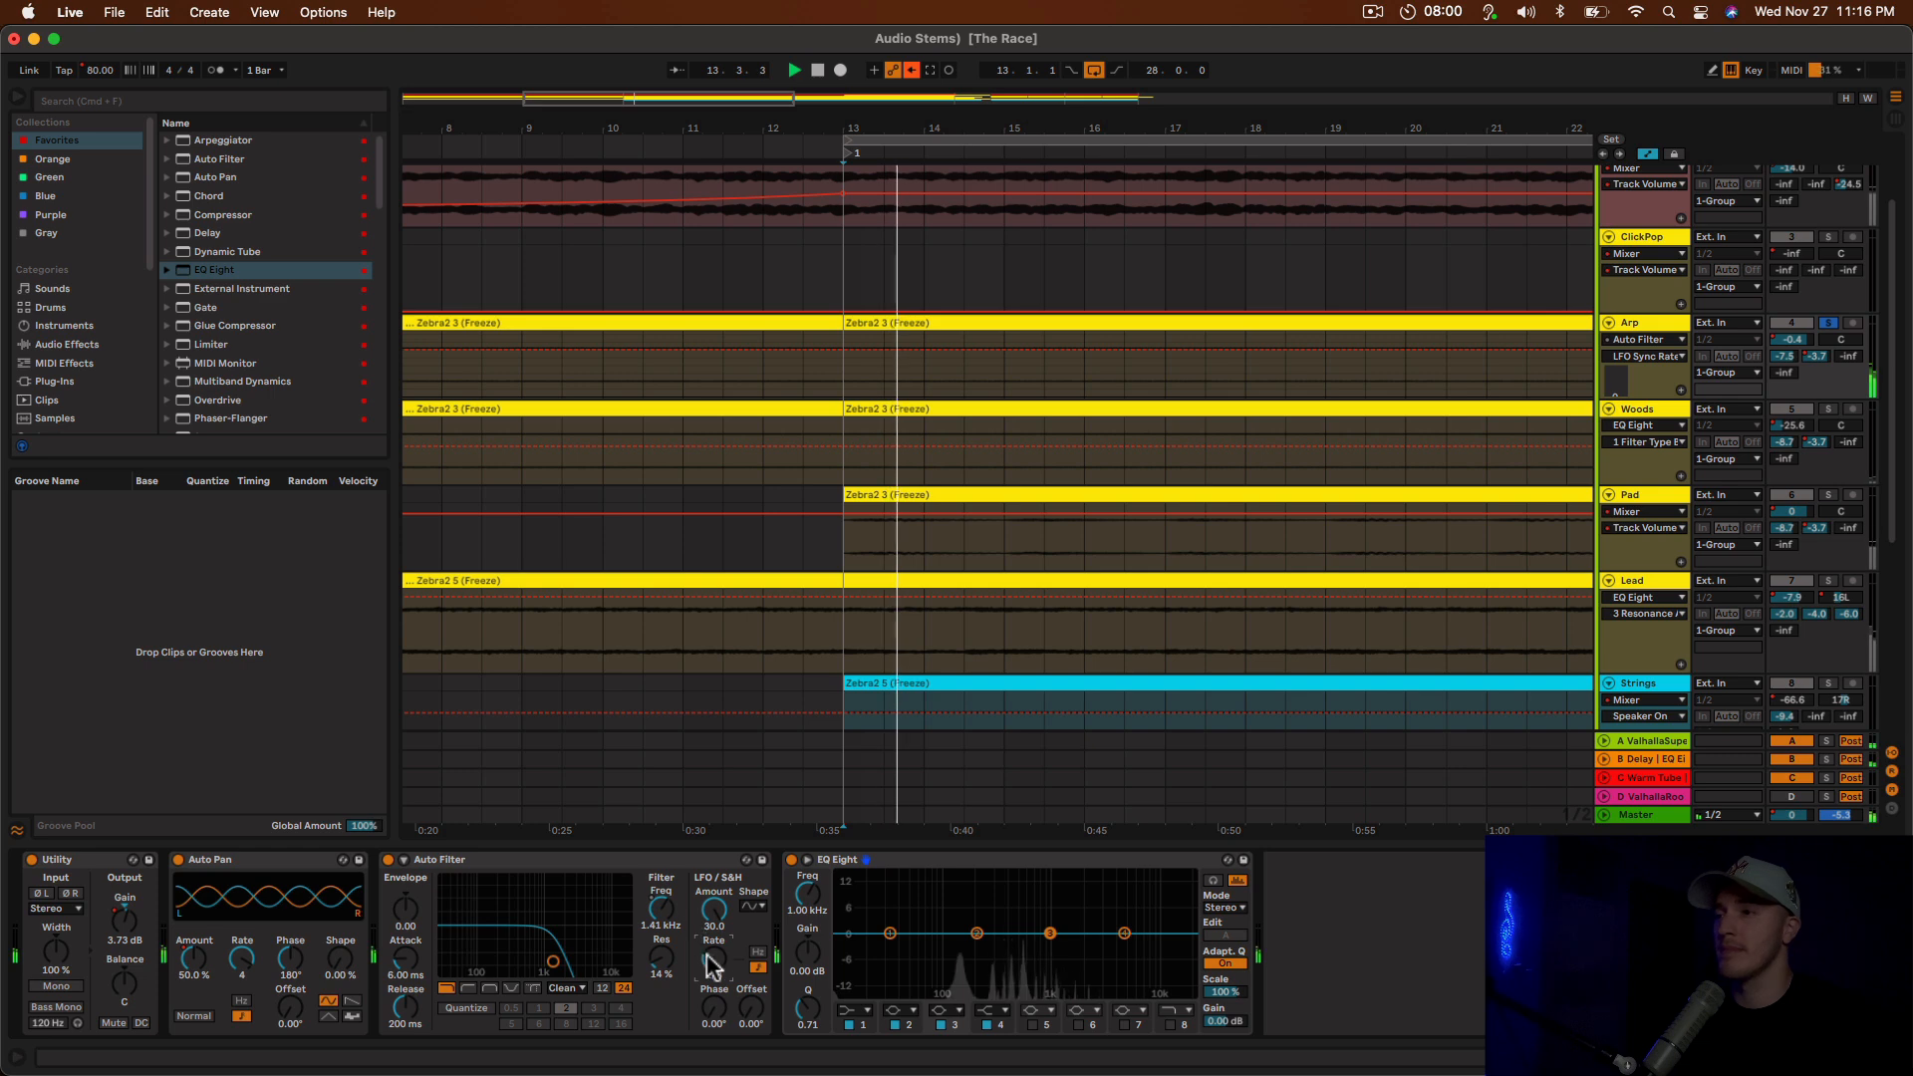
left_click(758, 952)
left_click_drag(721, 962, 721, 863)
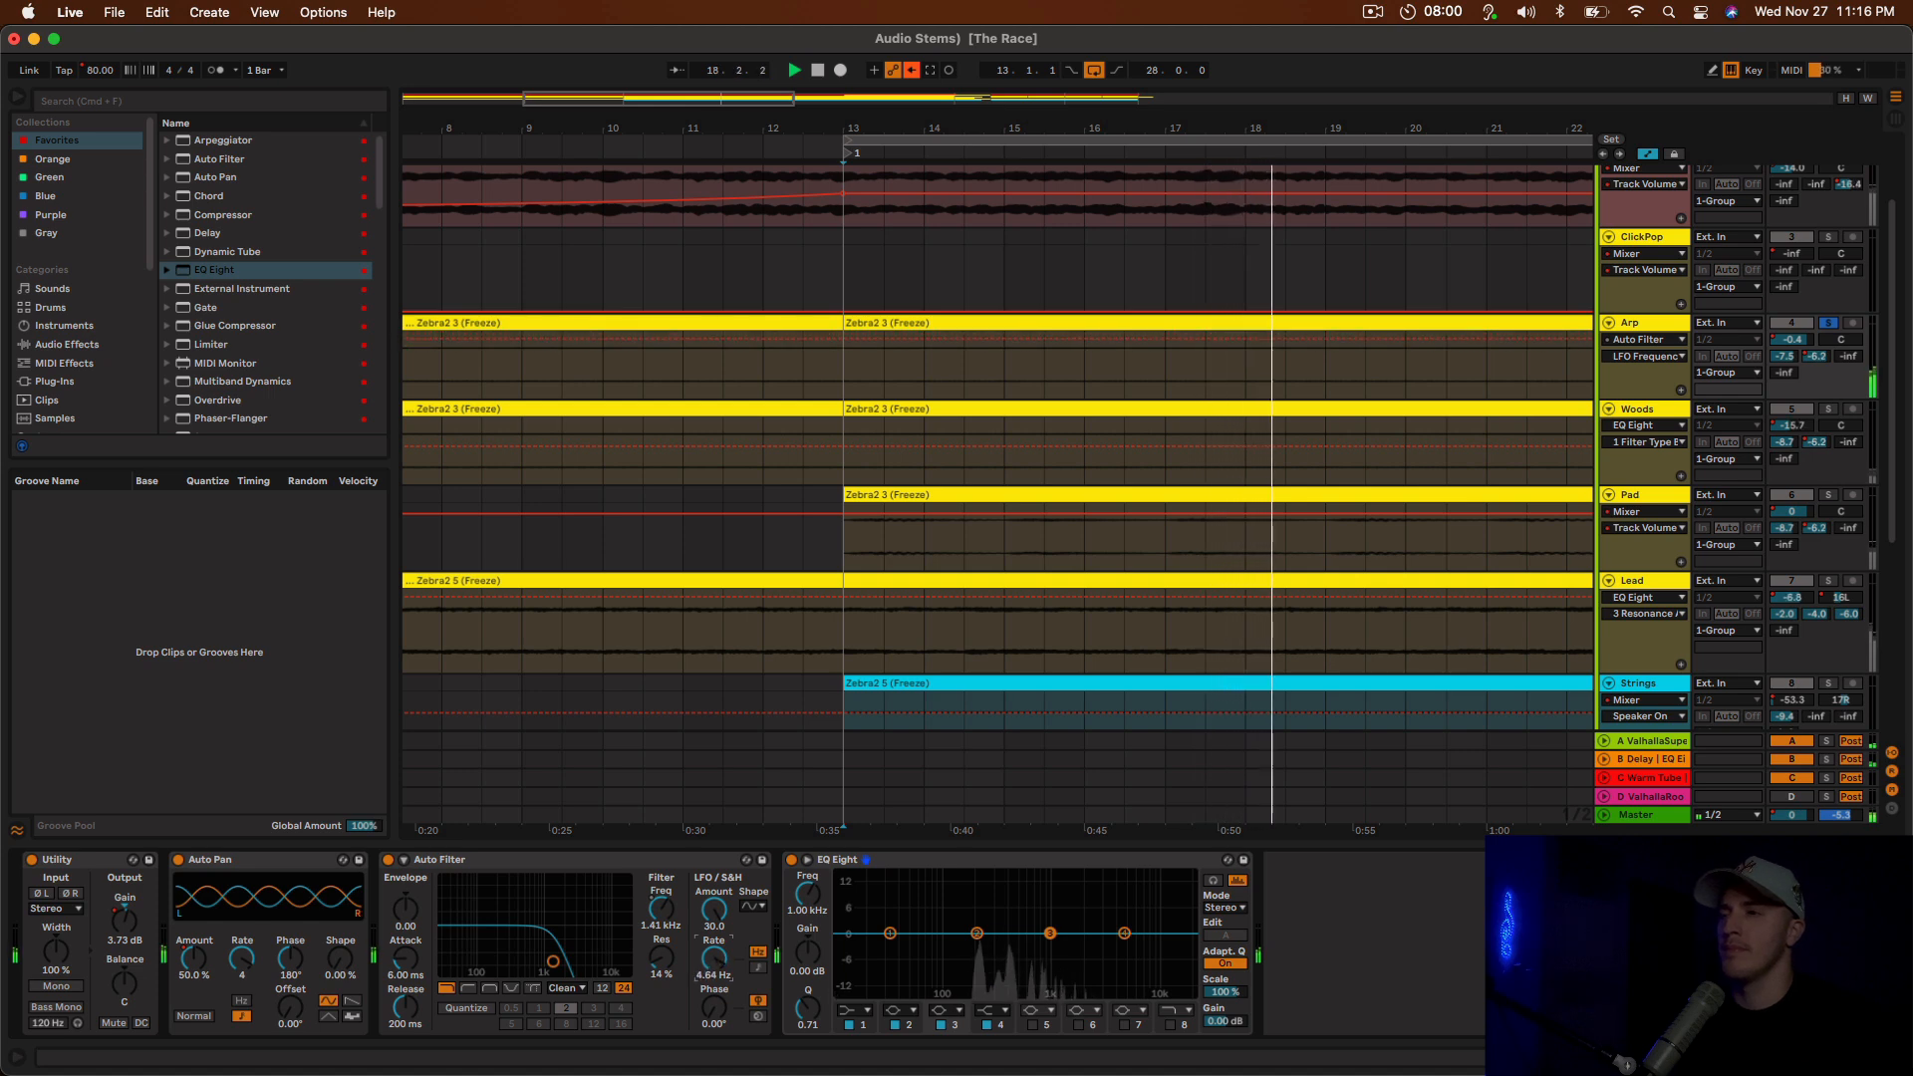
mouse_move(721, 863)
left_mouse_down()
mouse_move(721, 934)
mouse_move(722, 863)
left_mouse_up()
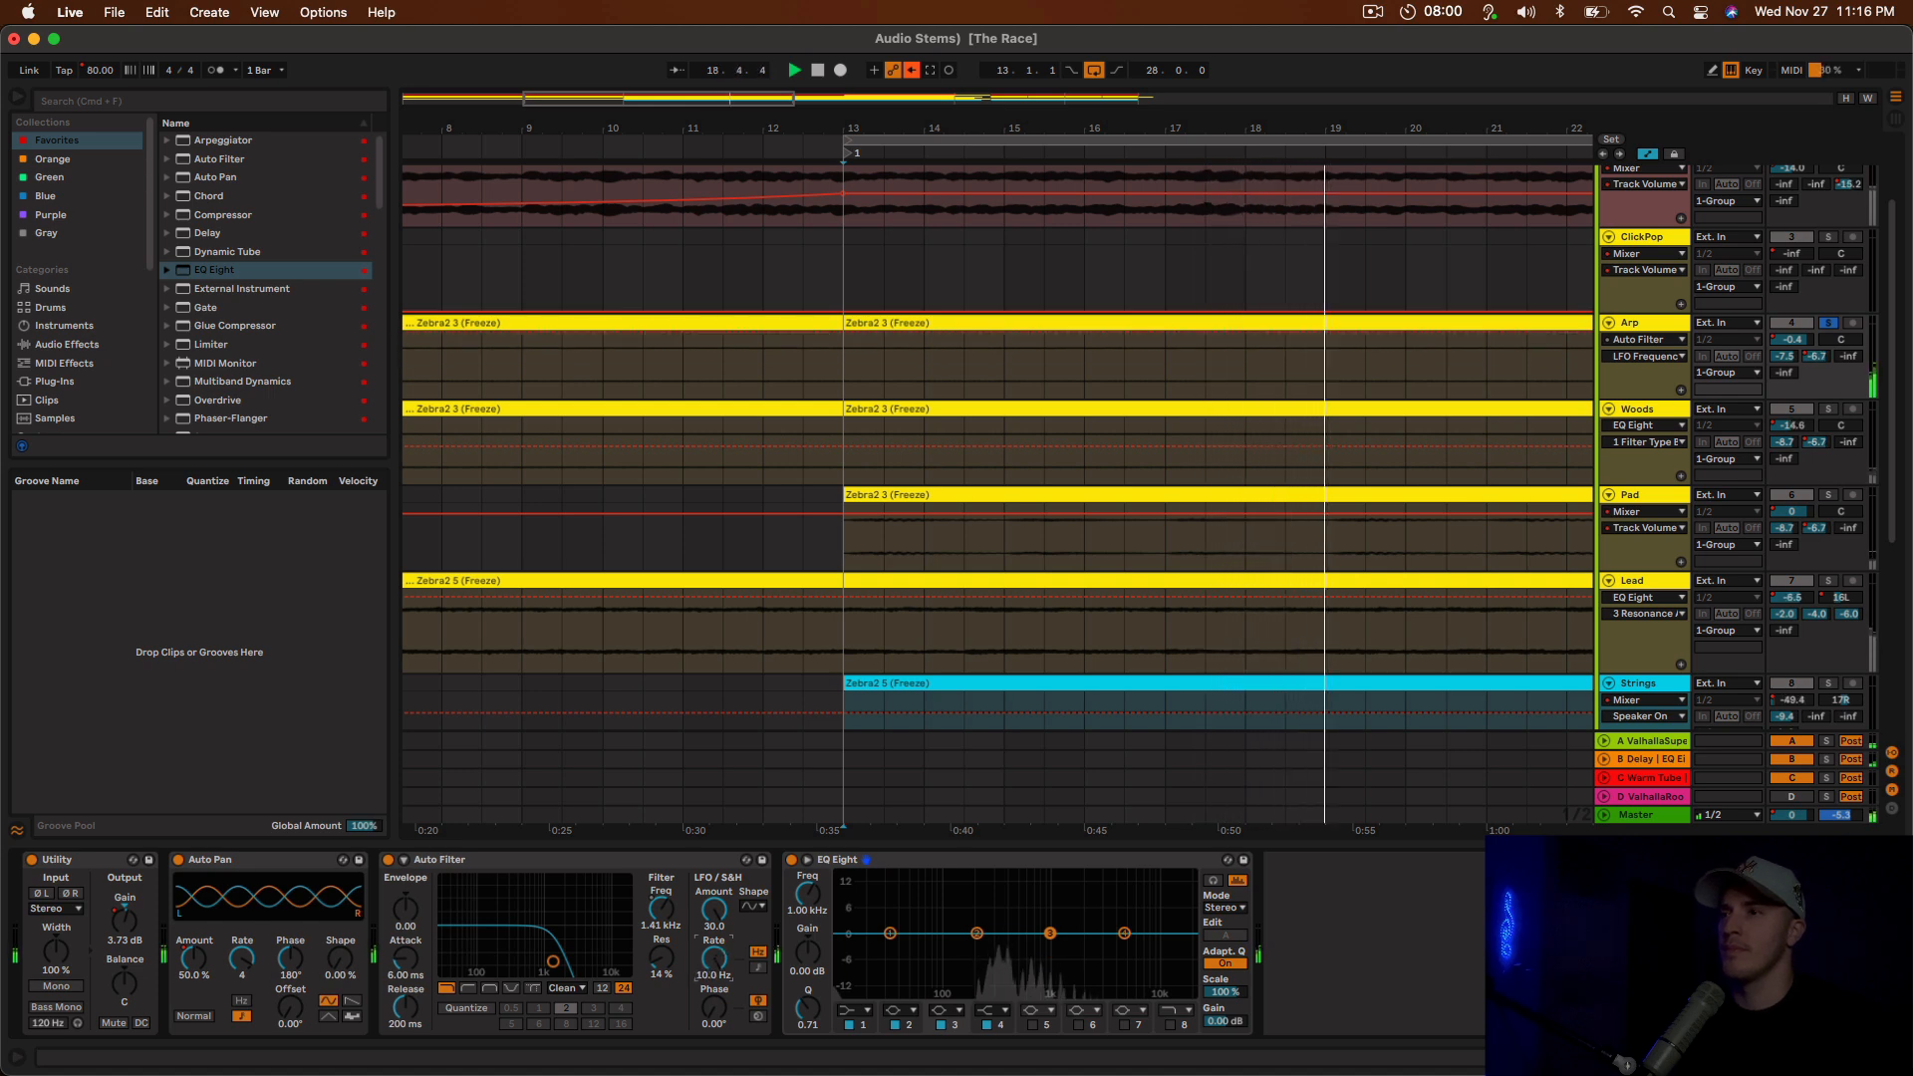
Unsolo the Arp and lower its Auto Filter LFO rate to 0.16 Hz while auditioning the full mix.
left_click(1828, 322)
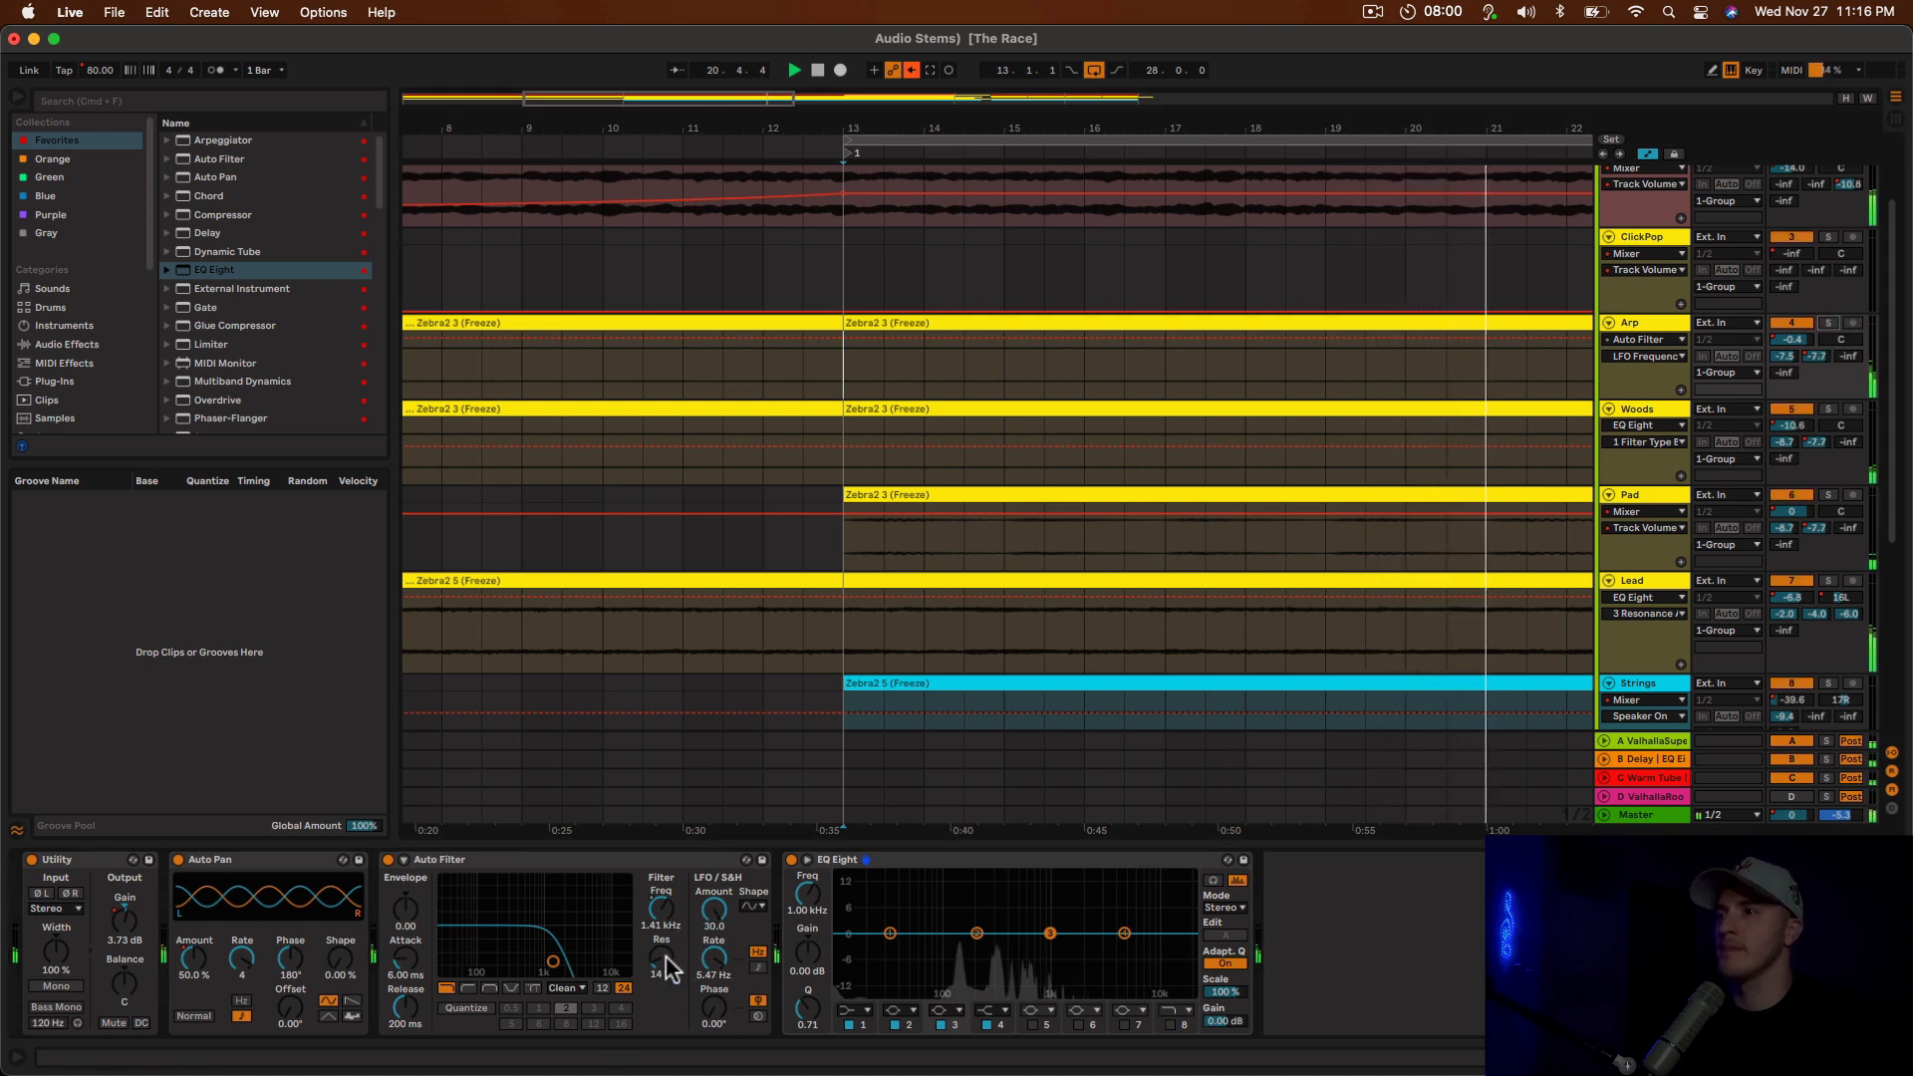
mouse_move(713, 909)
left_mouse_down()
mouse_move(714, 937)
mouse_move(713, 922)
left_mouse_up()
key("space")
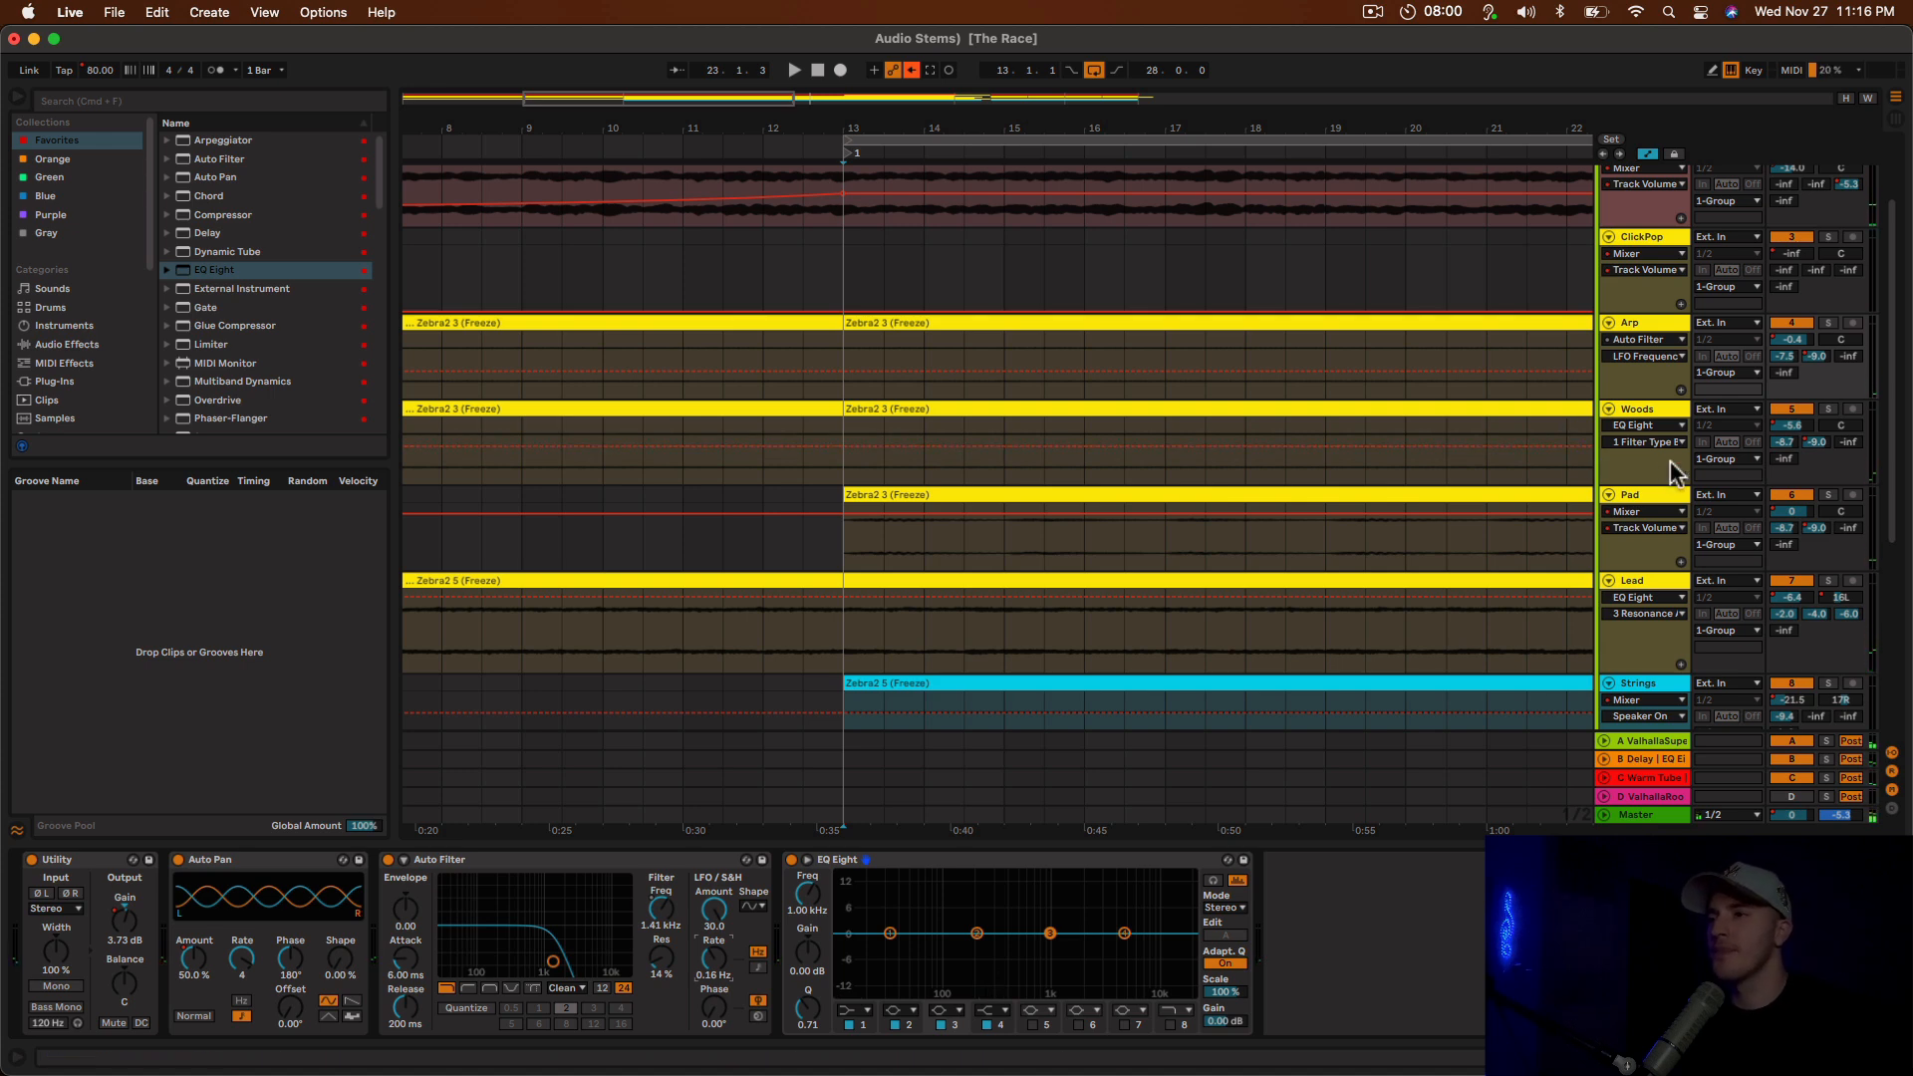
Switch the Arp's Auto Filter off and back on.
left_click(386, 858)
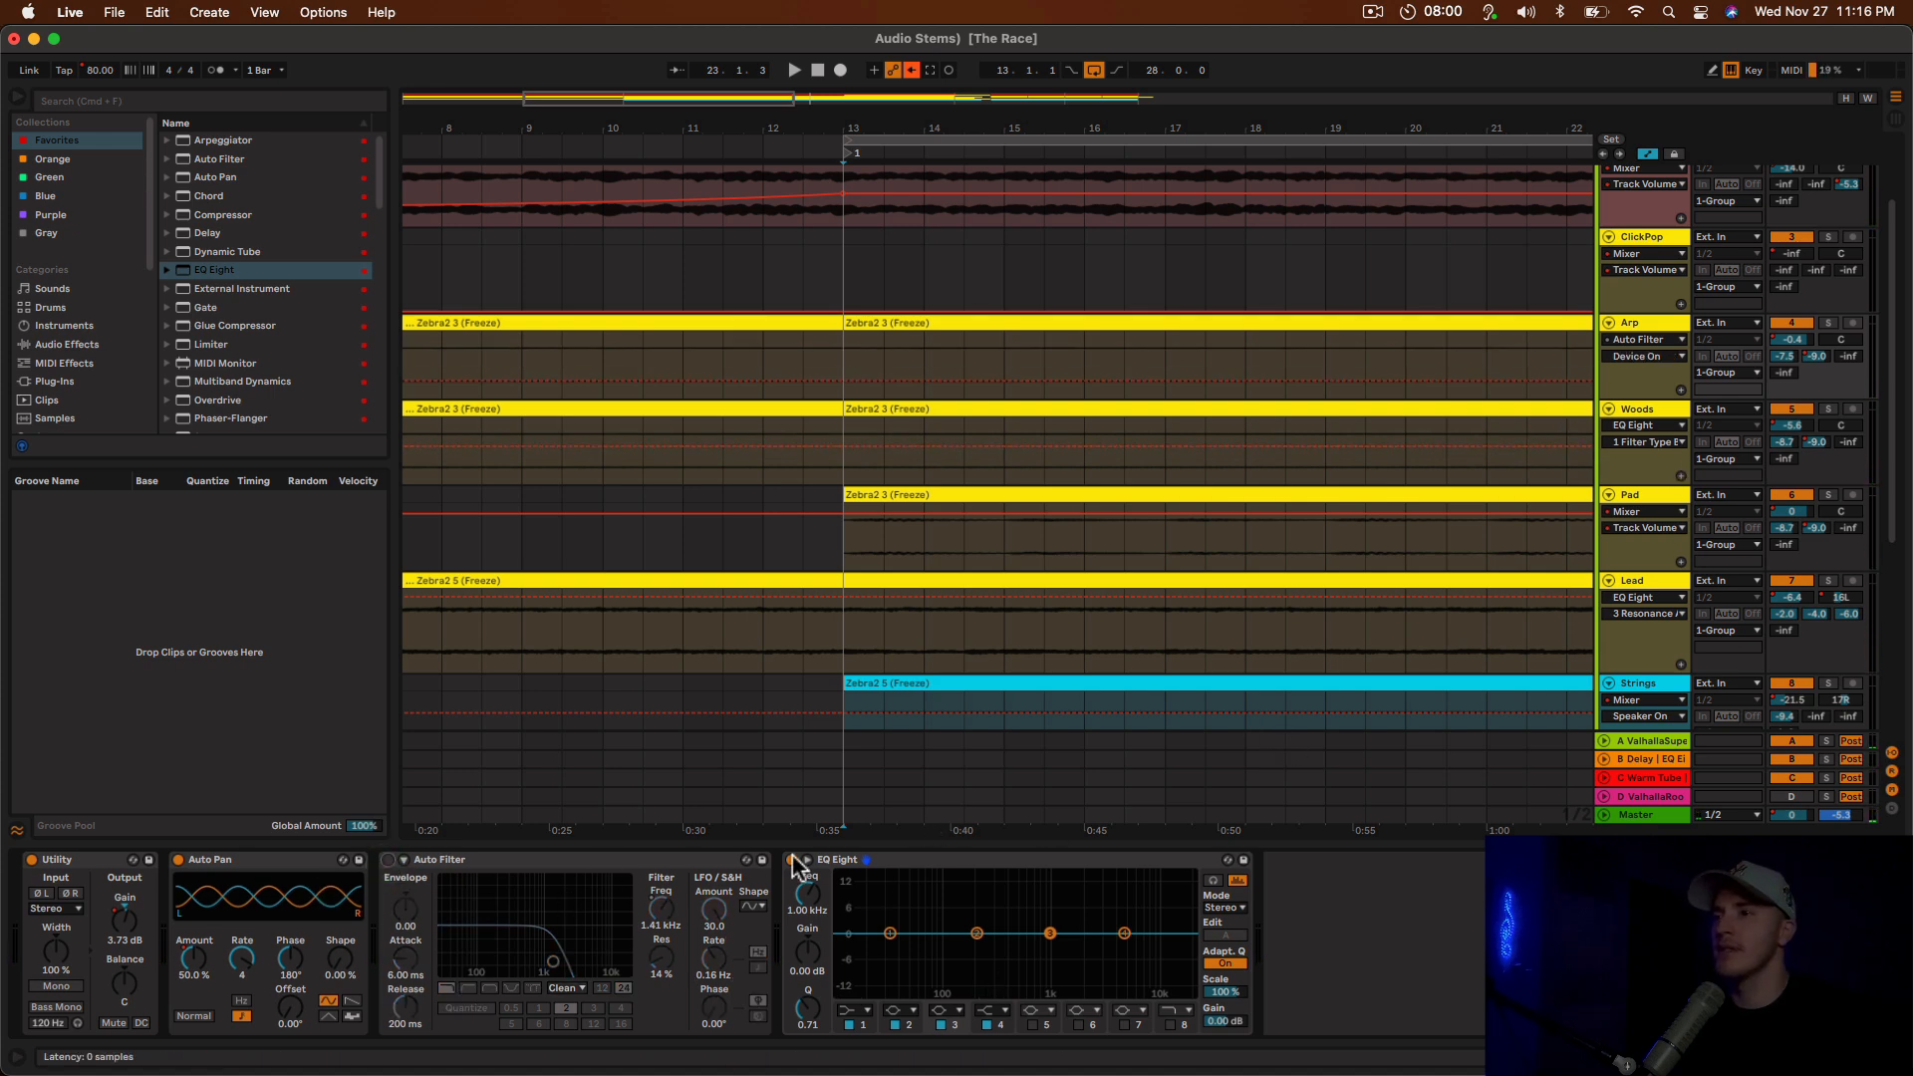
left_click(388, 859)
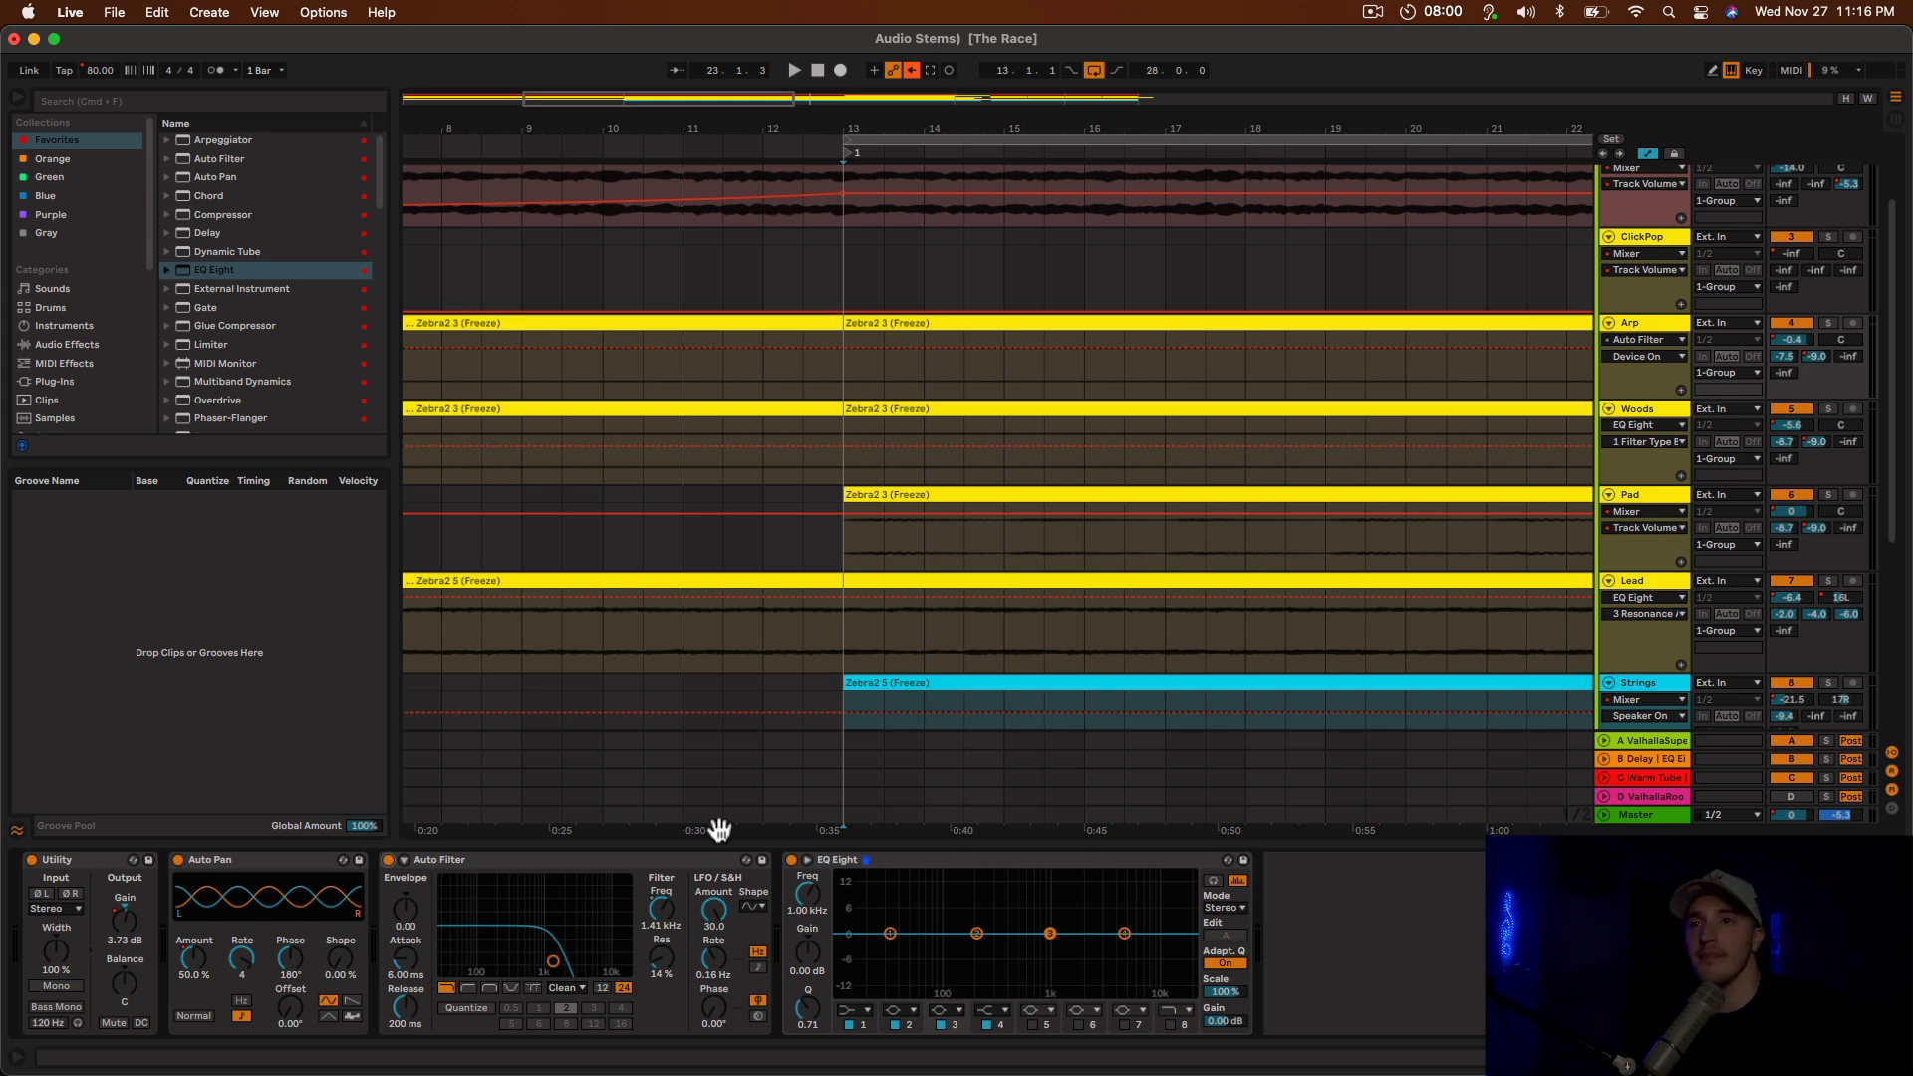
Open the ZebraHZ plug-in on track 10, view its Perform and Synth pages, and close its window.
scroll(1569, 534, "down", 6)
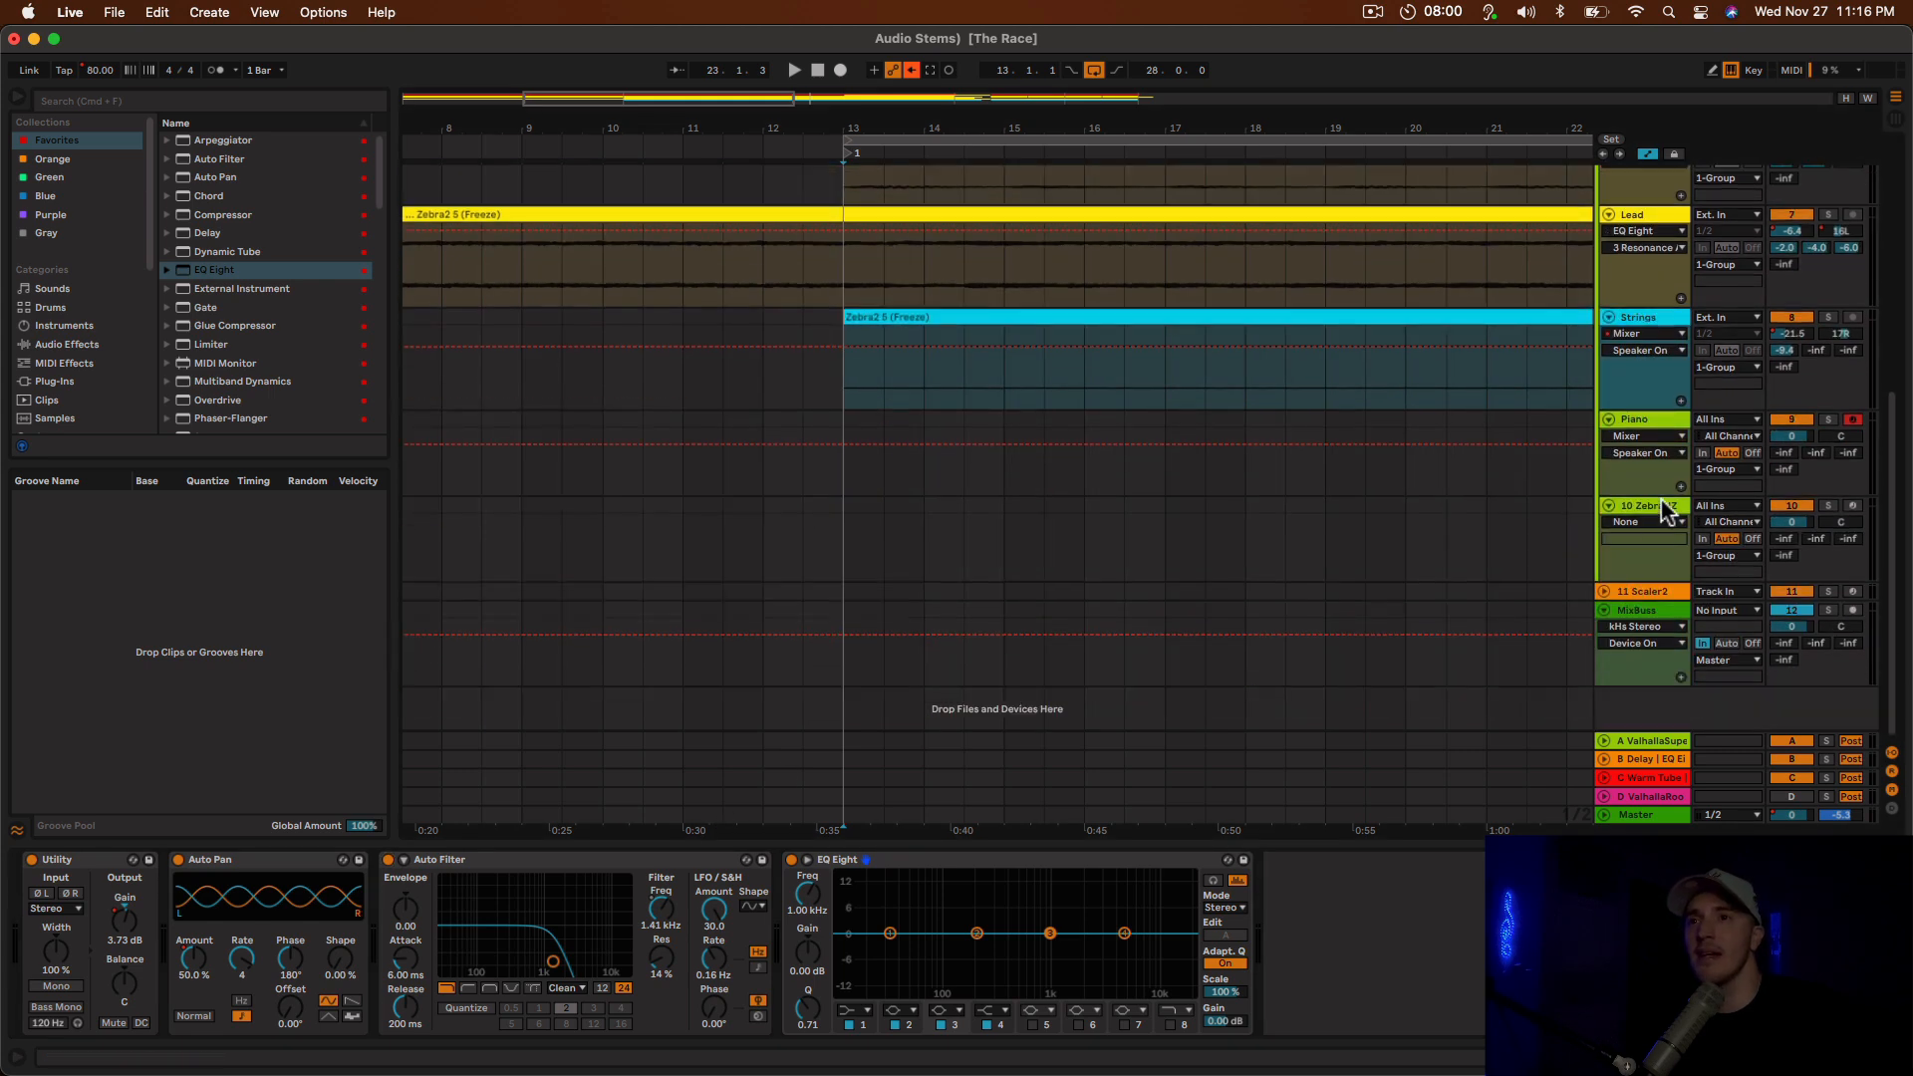
left_click(1658, 502)
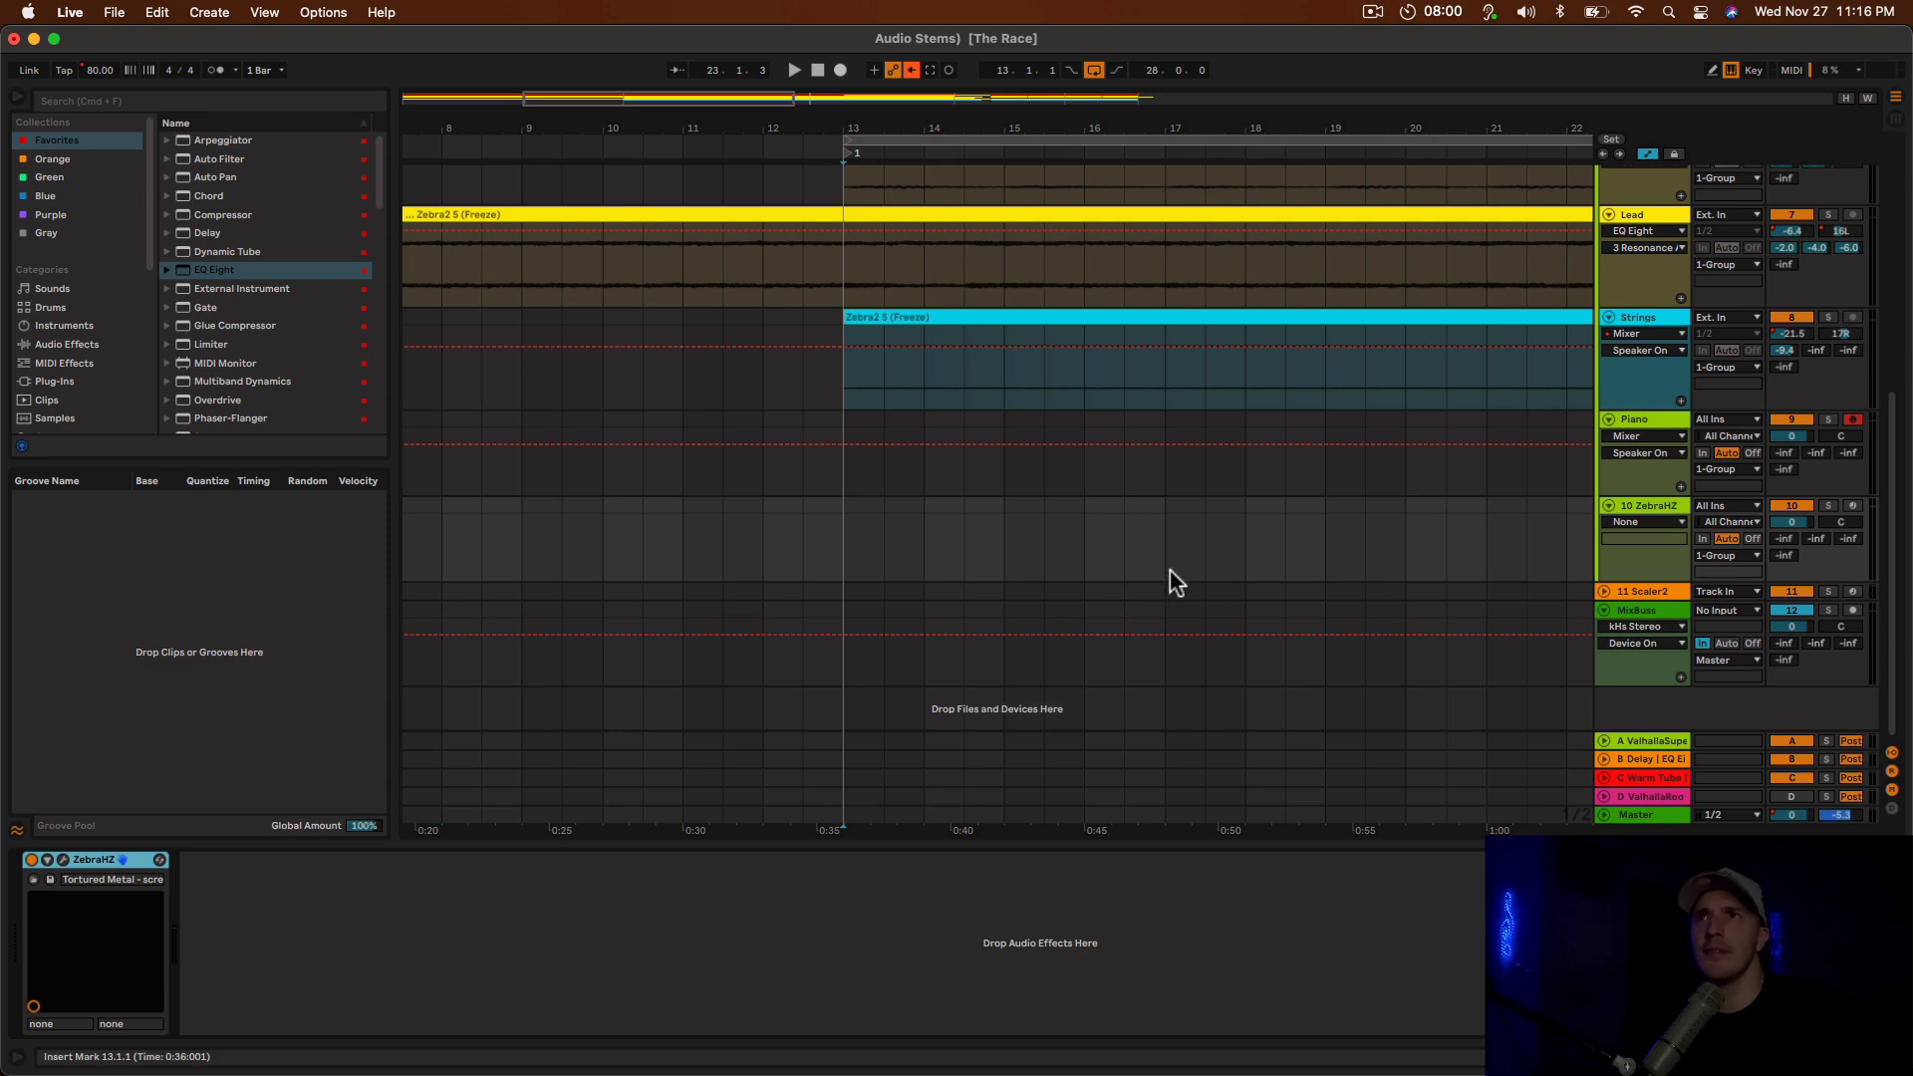
left_click(63, 859)
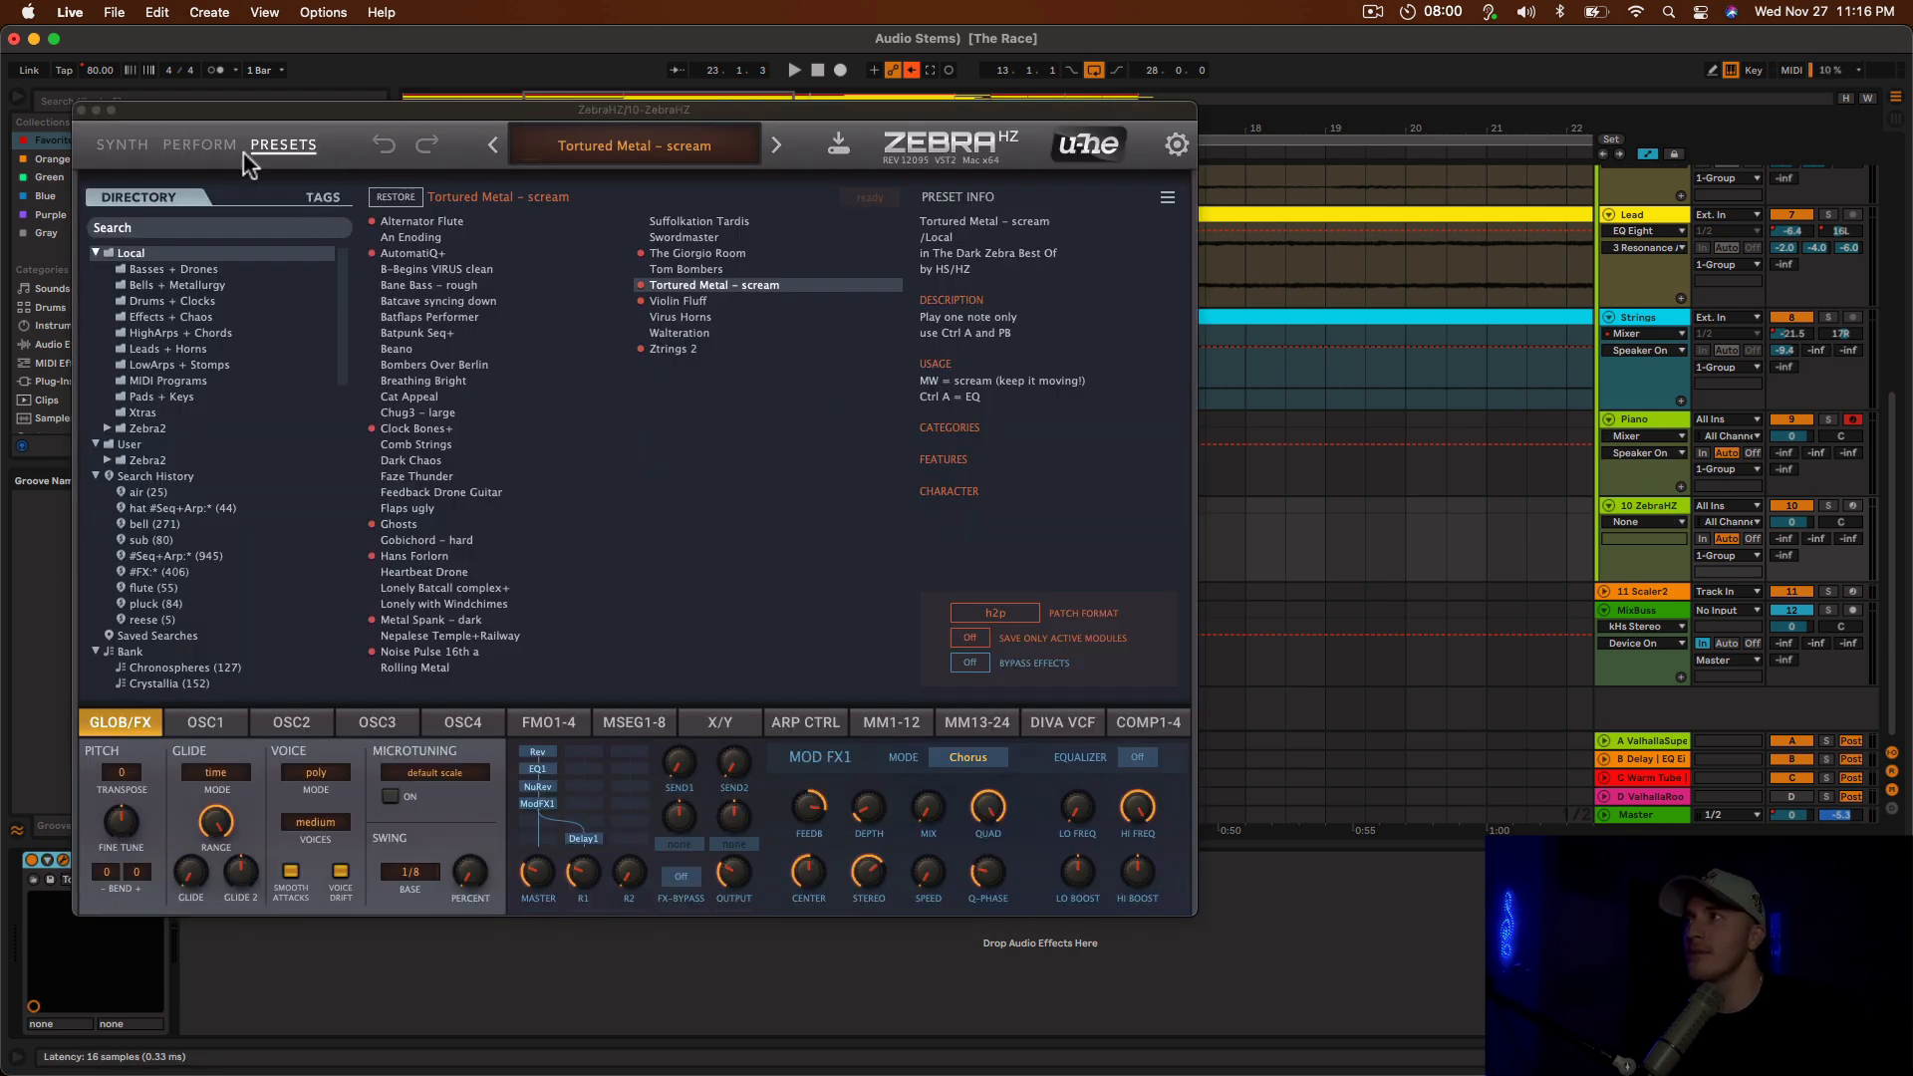
left_click(191, 147)
left_click(121, 147)
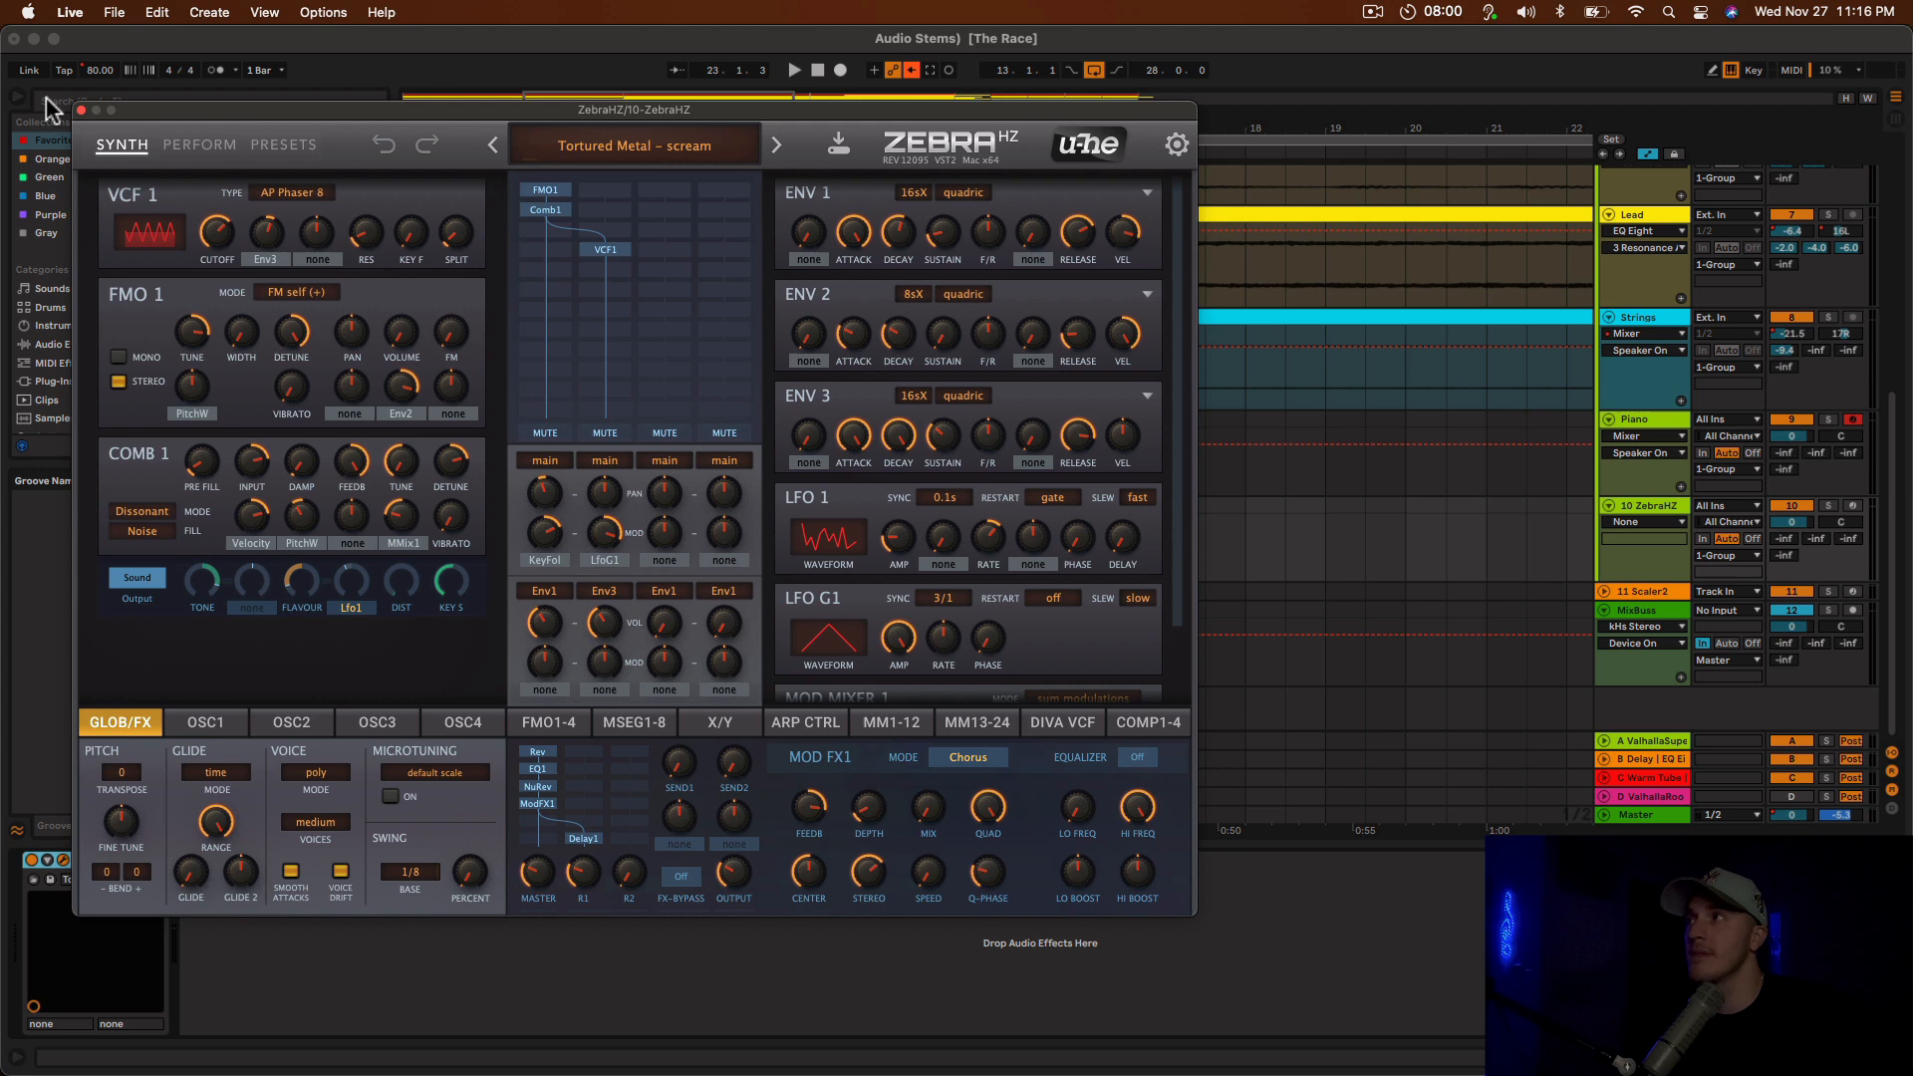
left_click(81, 110)
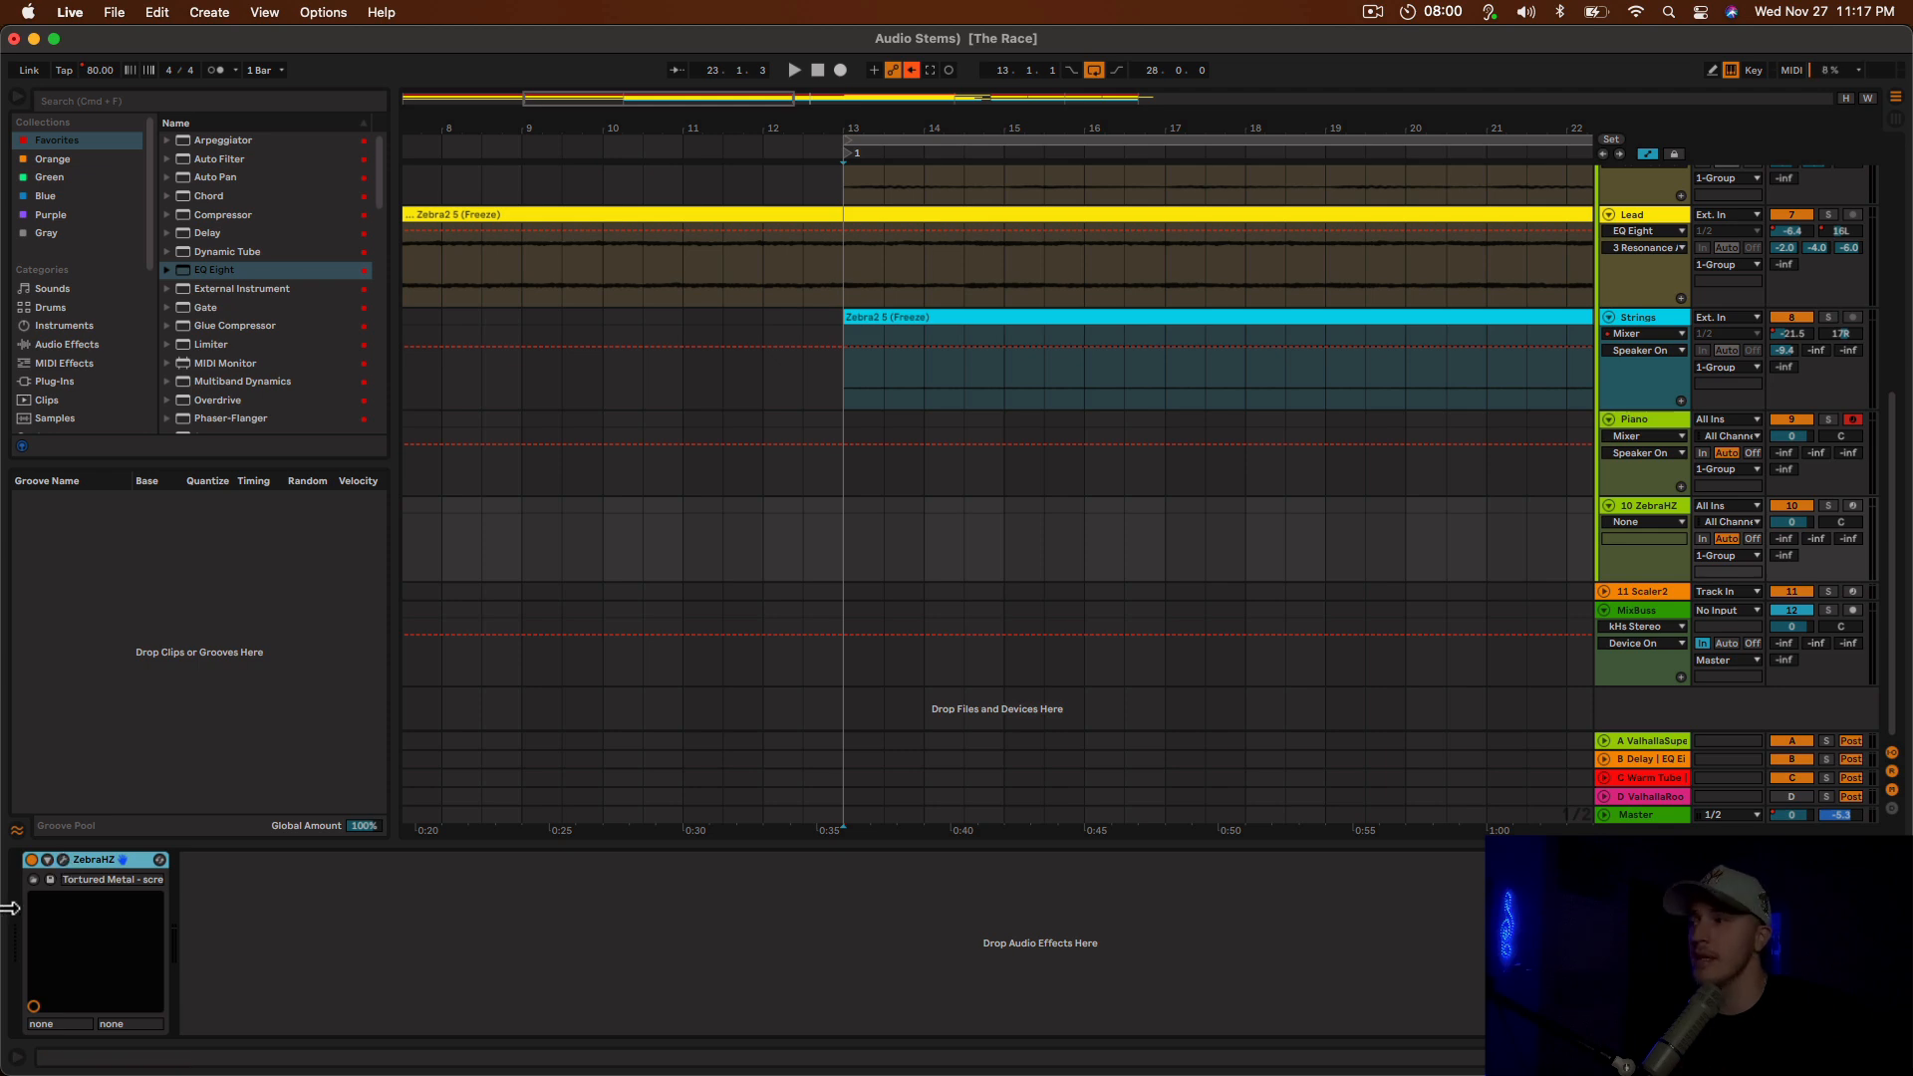
Reopen the ZebraHZ plug-in and examine the release setting of Env 1.
left_click(61, 859)
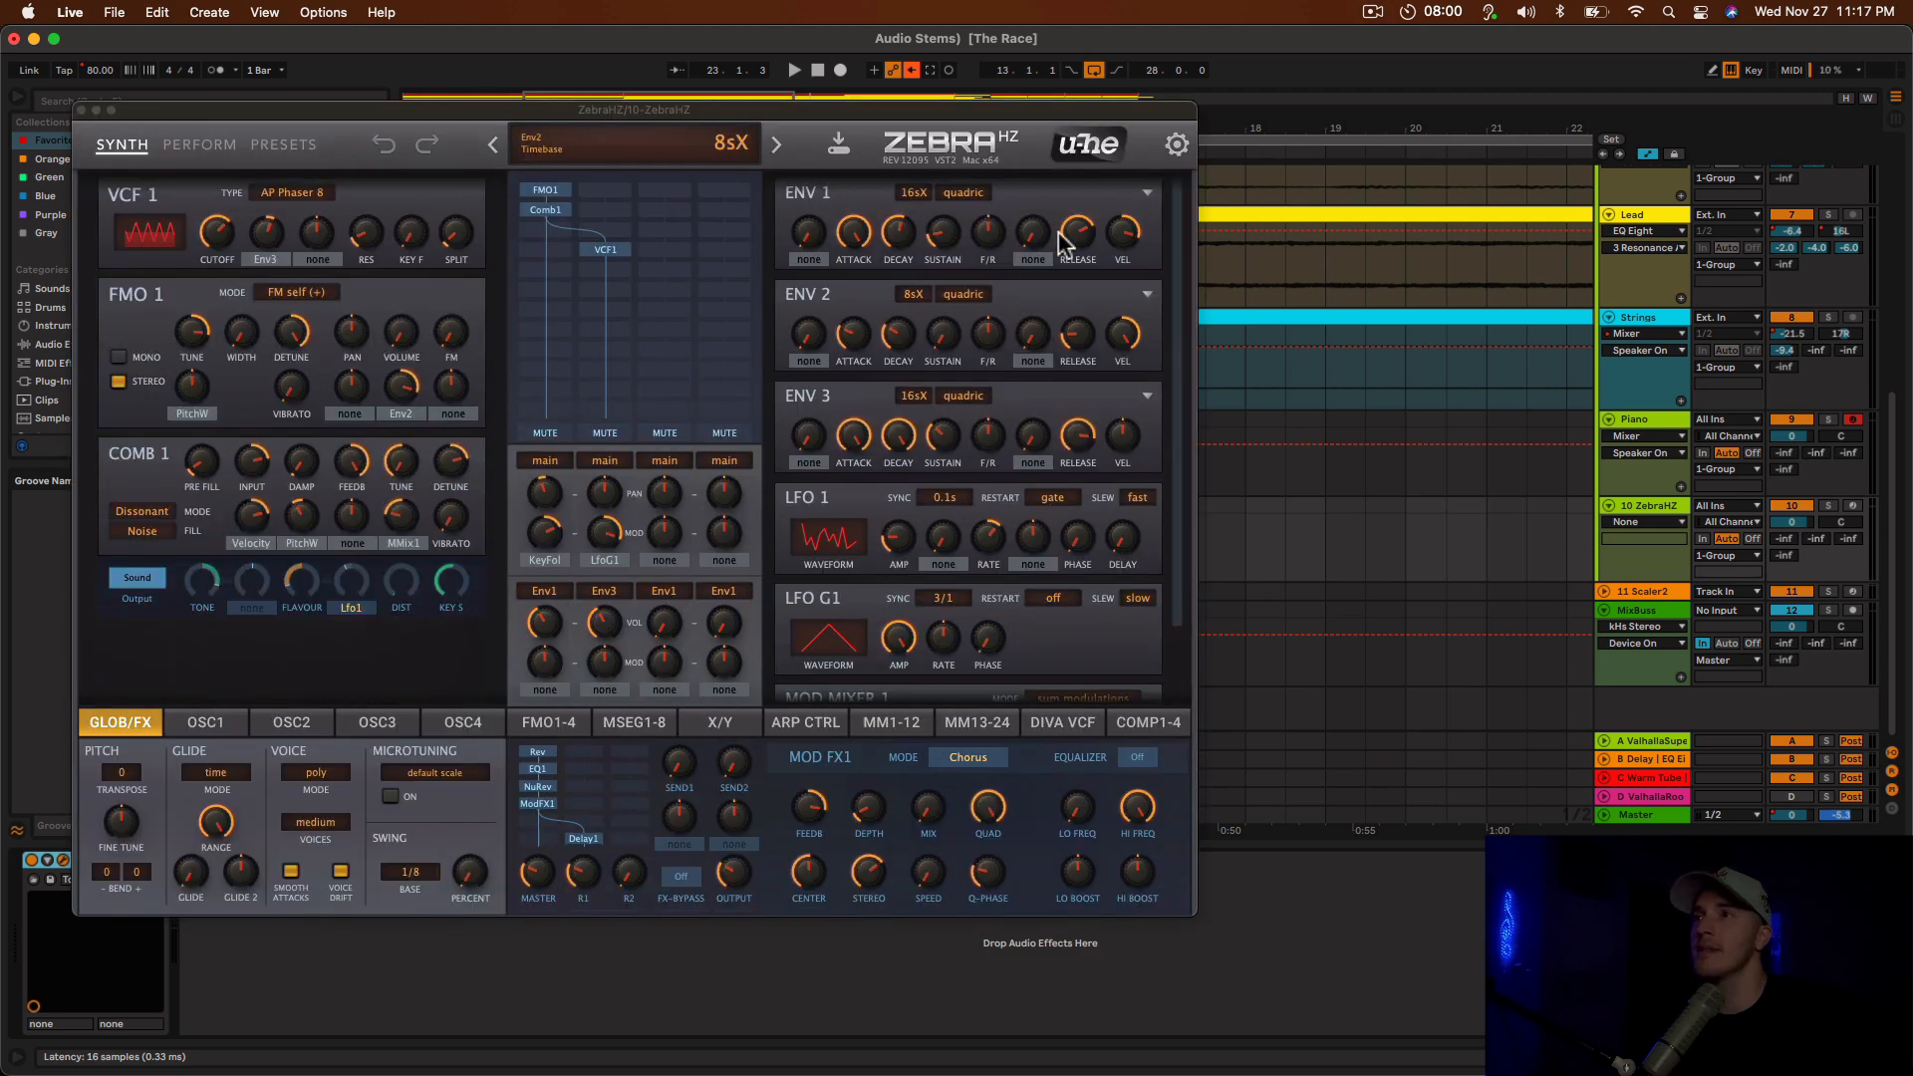
mouse_move(1089, 239)
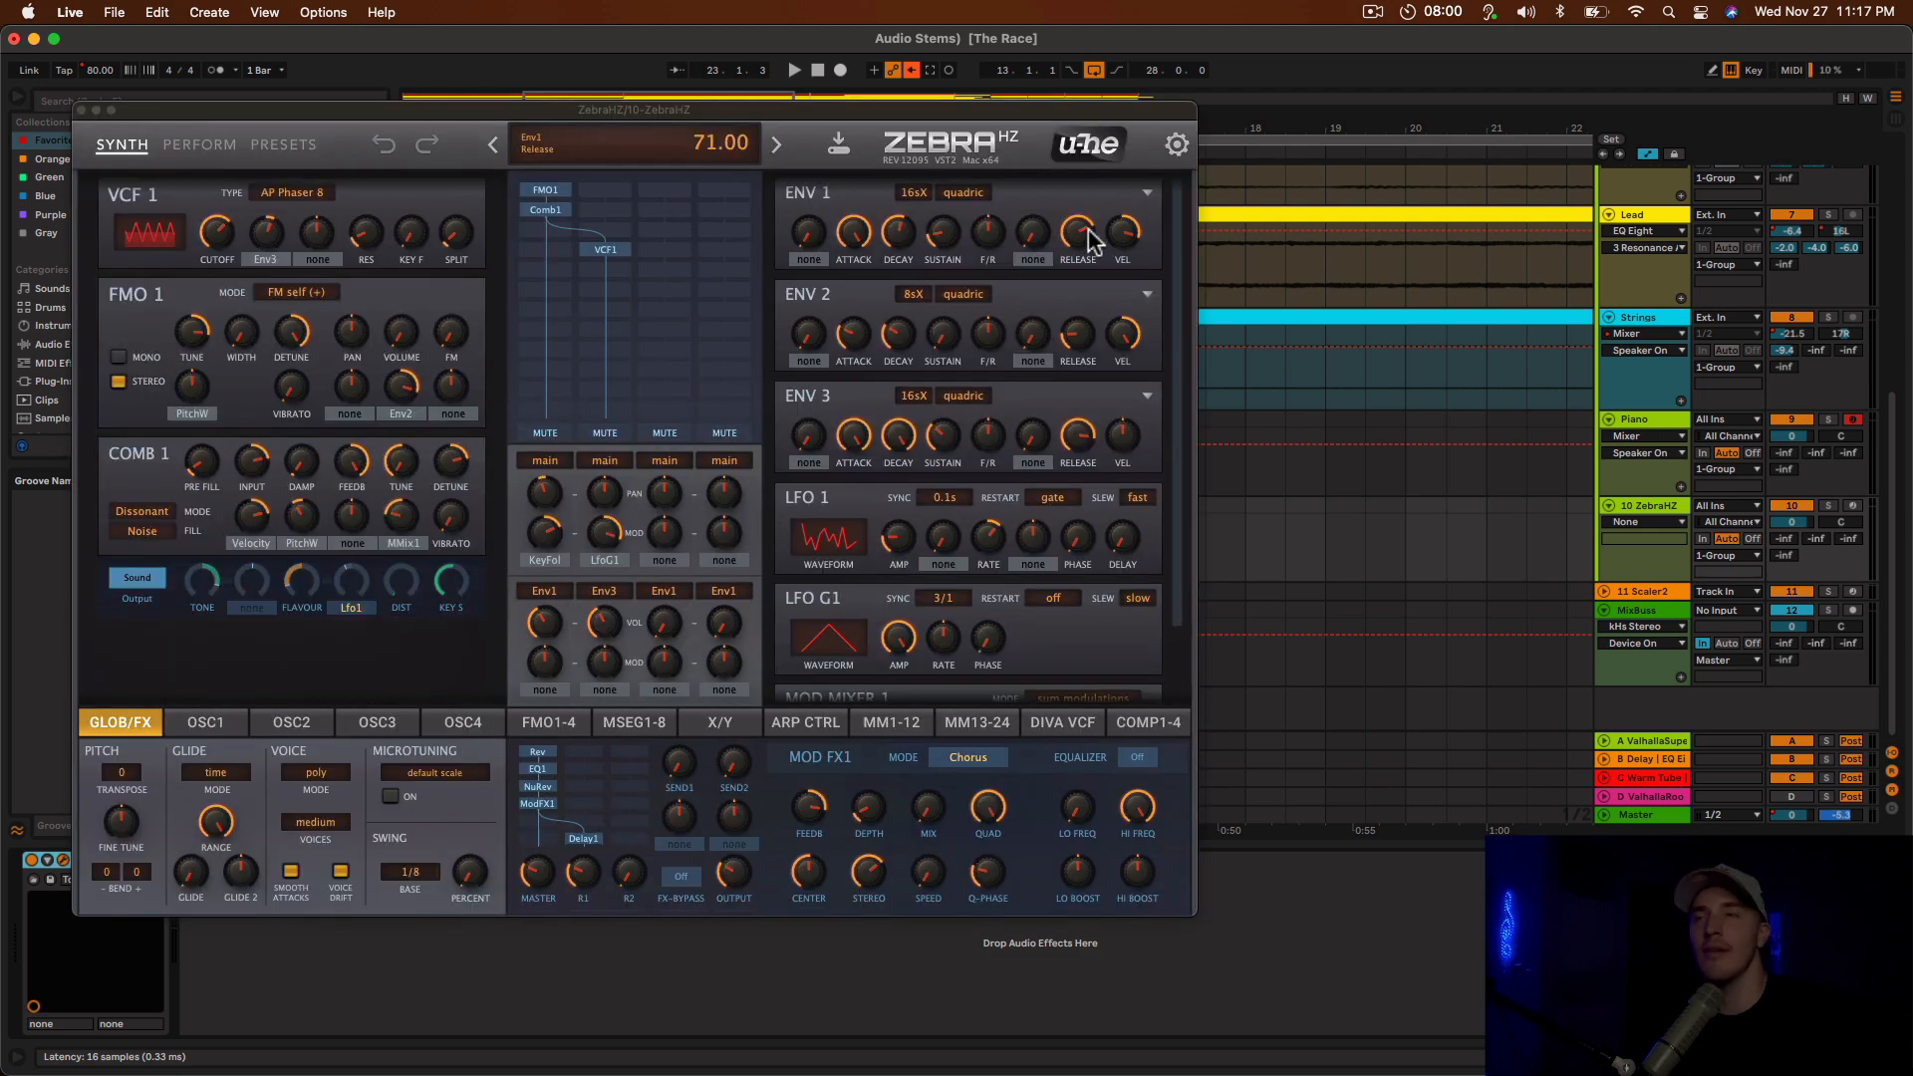